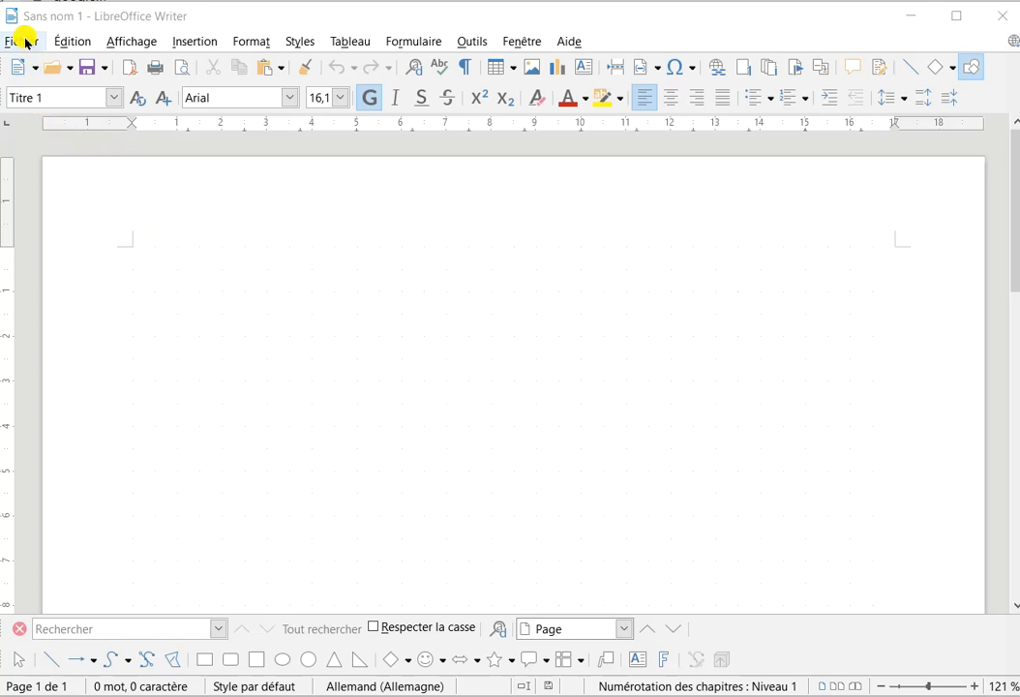
- Create a document from the Lettre commerciale moderne sans-serif template and examine its placeholders from the letterhead down to the signature
left_click(27, 42)
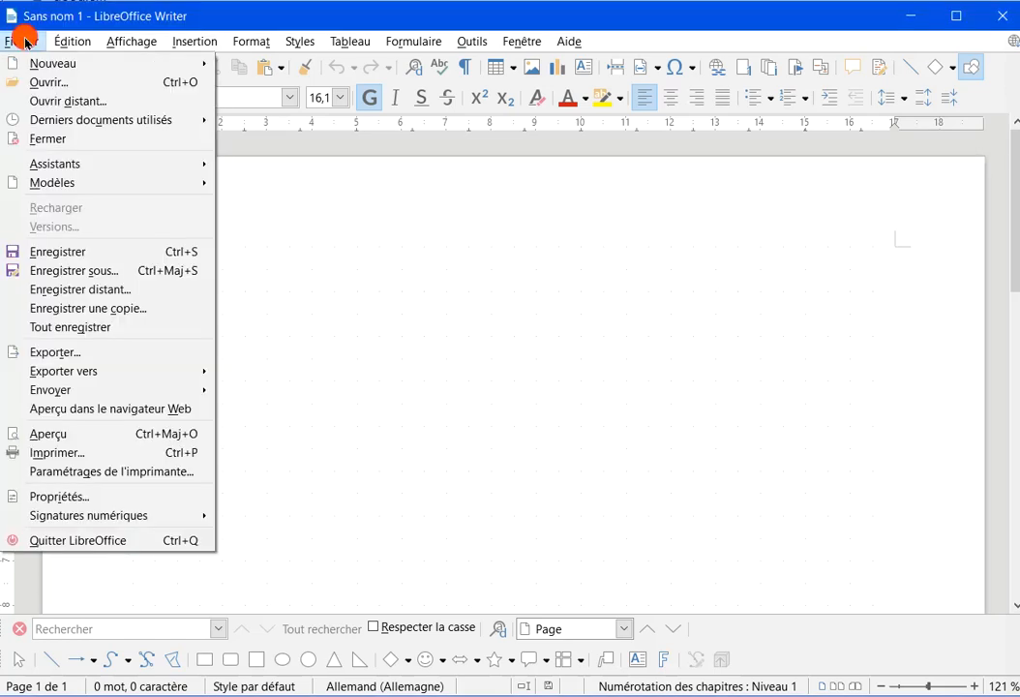
mouse_move(44, 63)
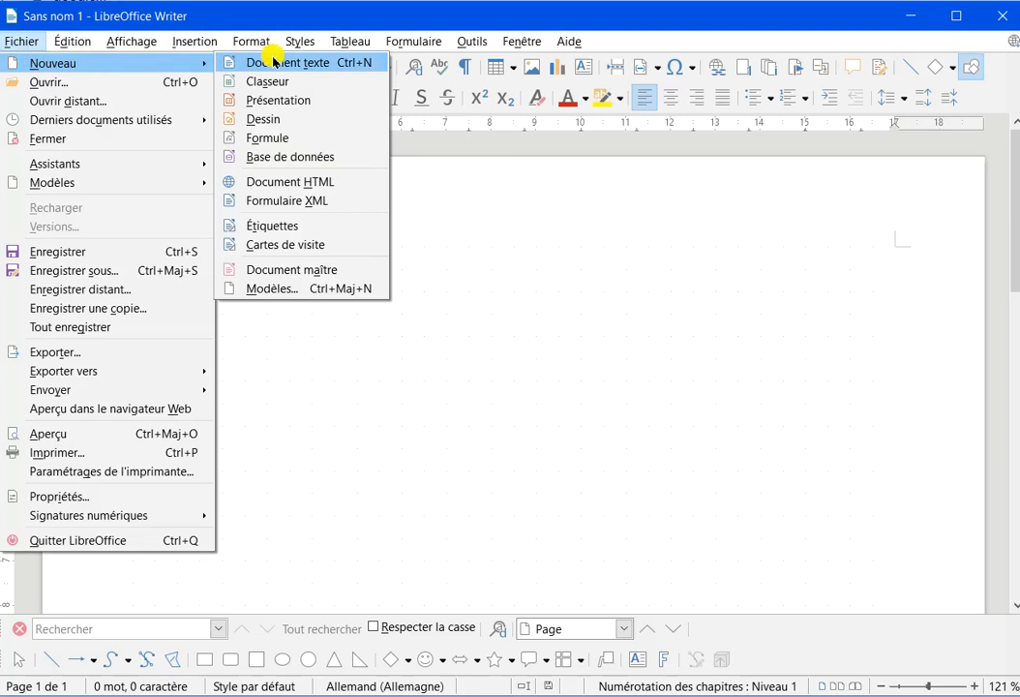
left_click(277, 294)
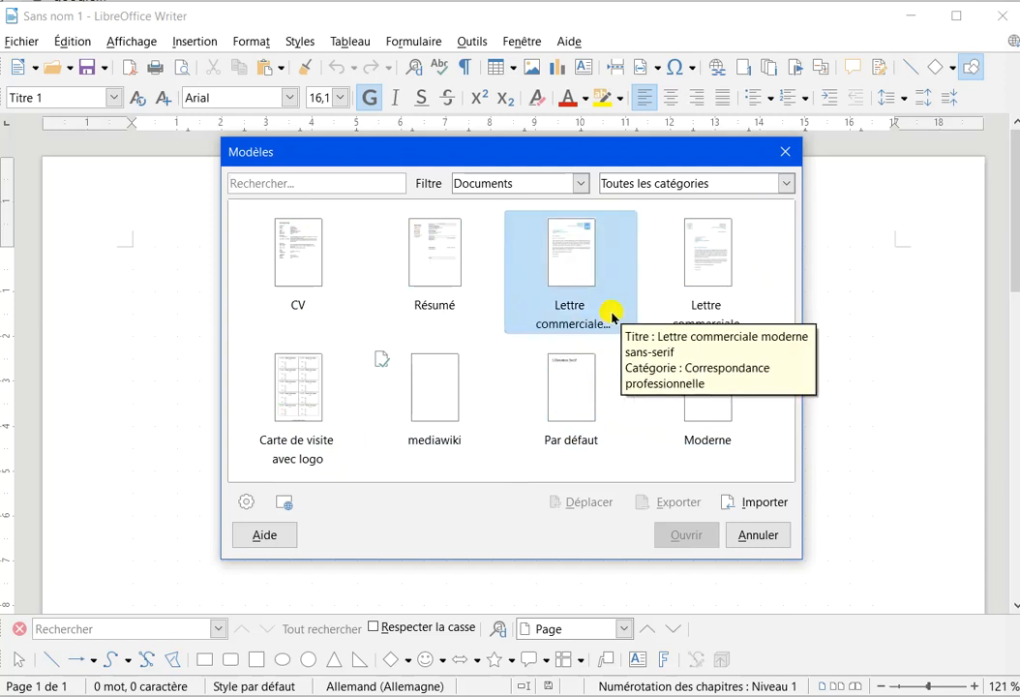
double_click(571, 263)
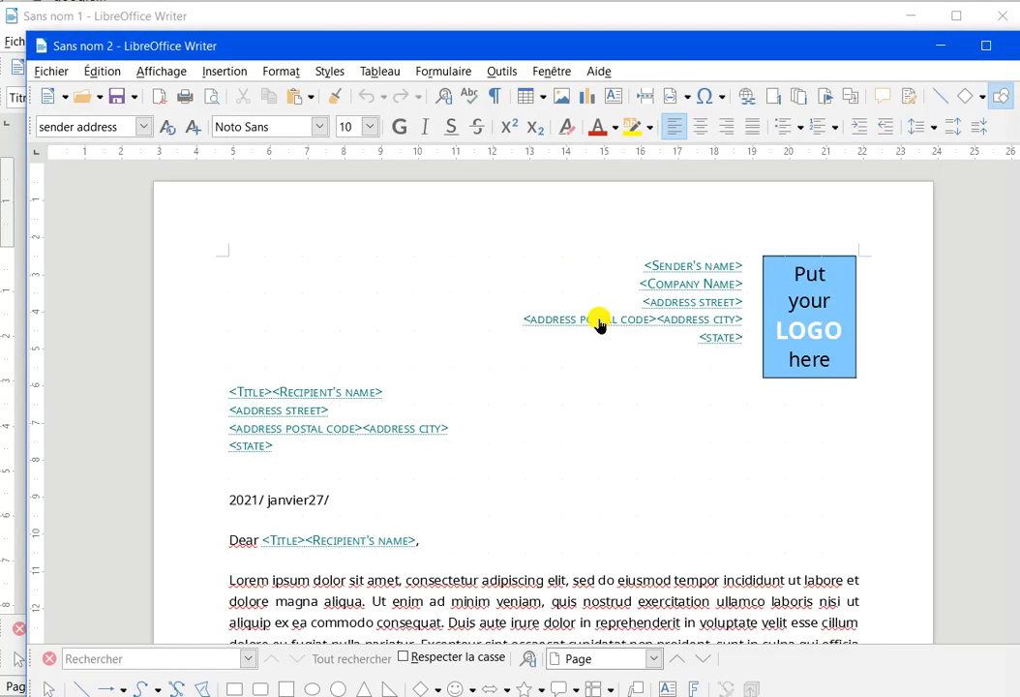
scroll(631, 421, "down", 5)
scroll(631, 421, "up", 4)
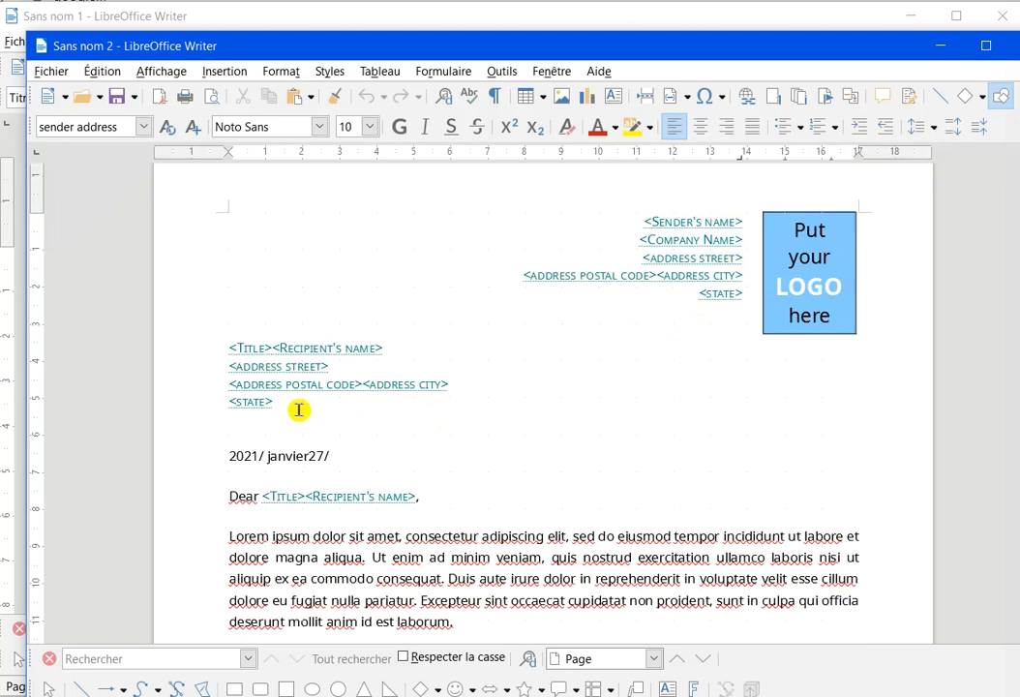
scroll(299, 410, "down", 5)
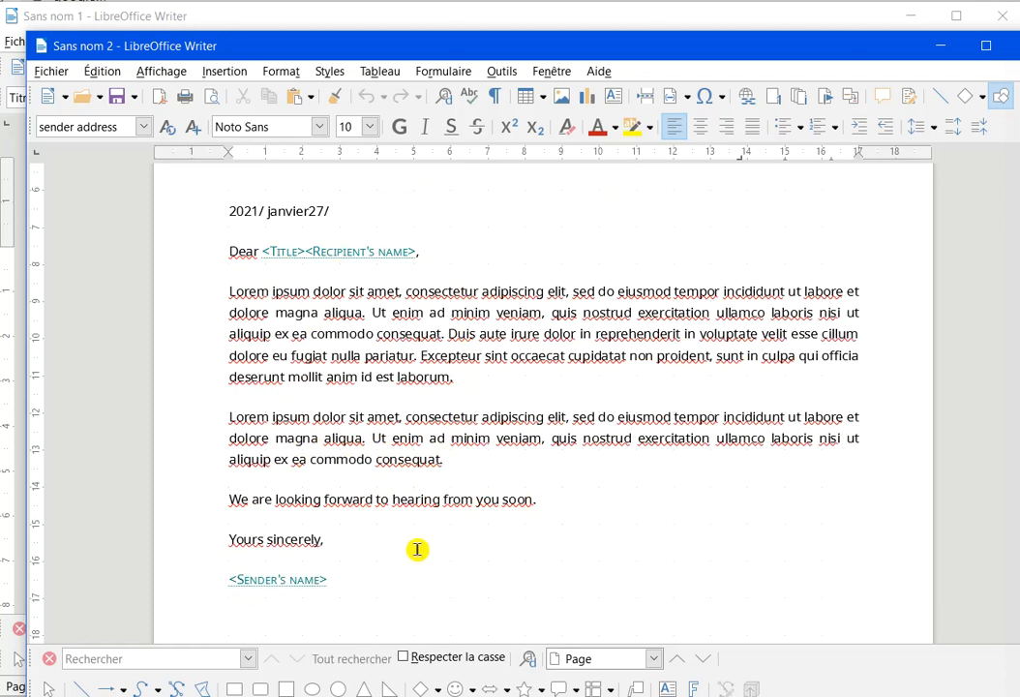
scroll(418, 548, "down", 1)
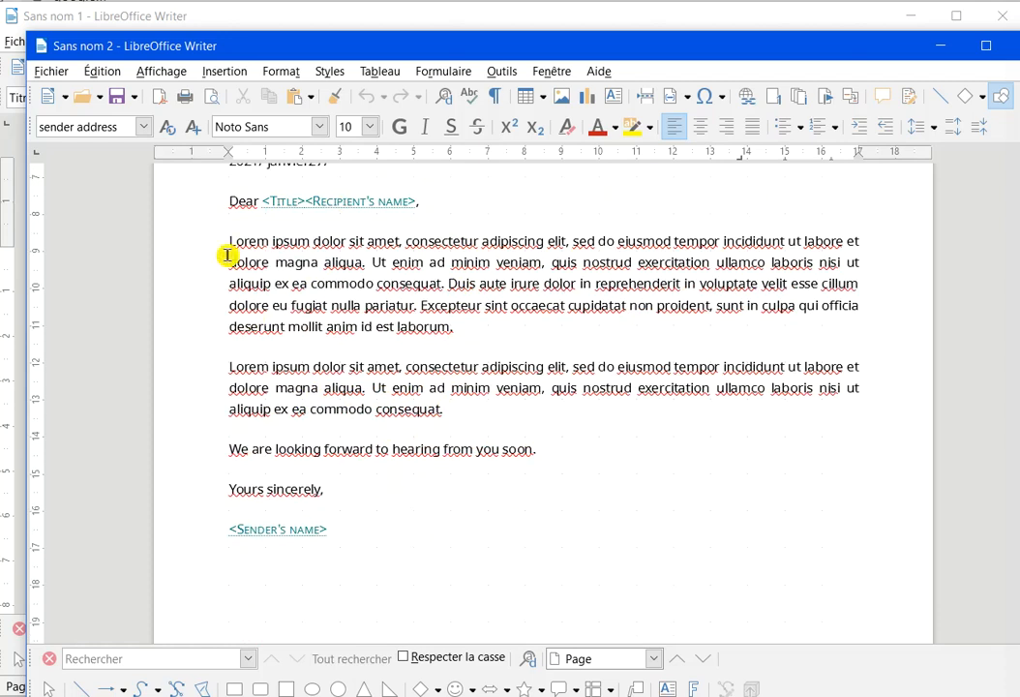
scroll(516, 309, "up", 5)
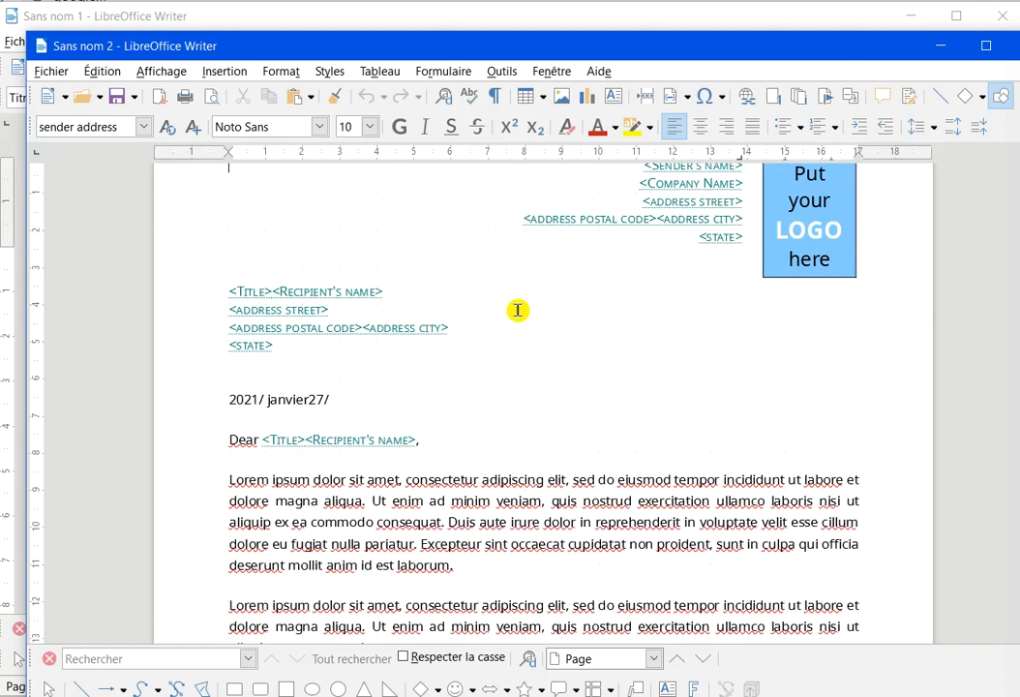
scroll(518, 310, "up", 2)
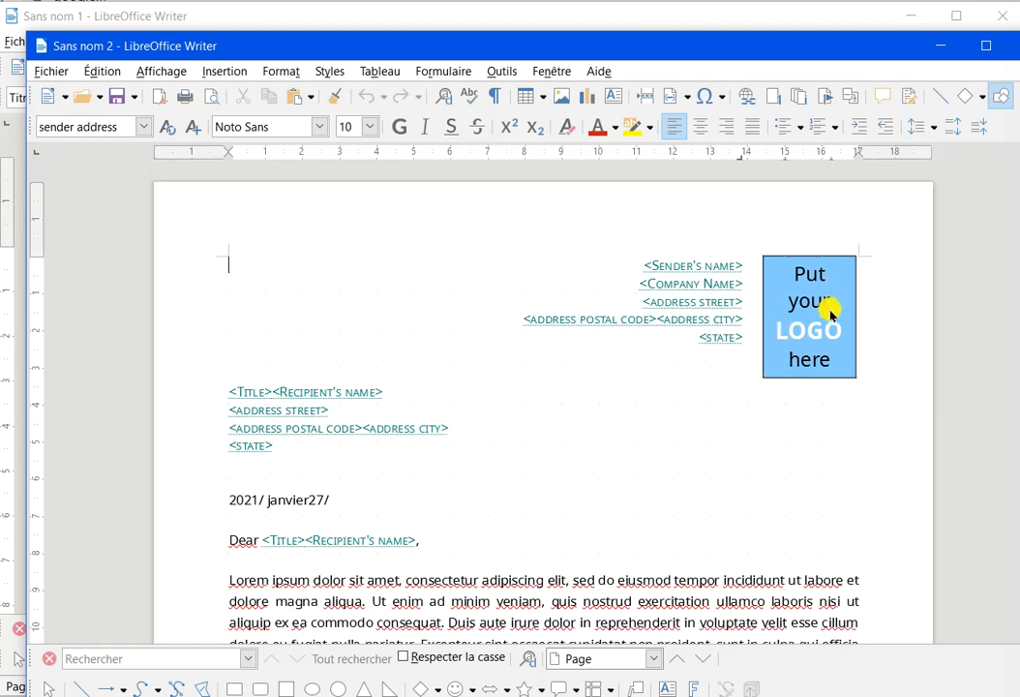
left_click(51, 71)
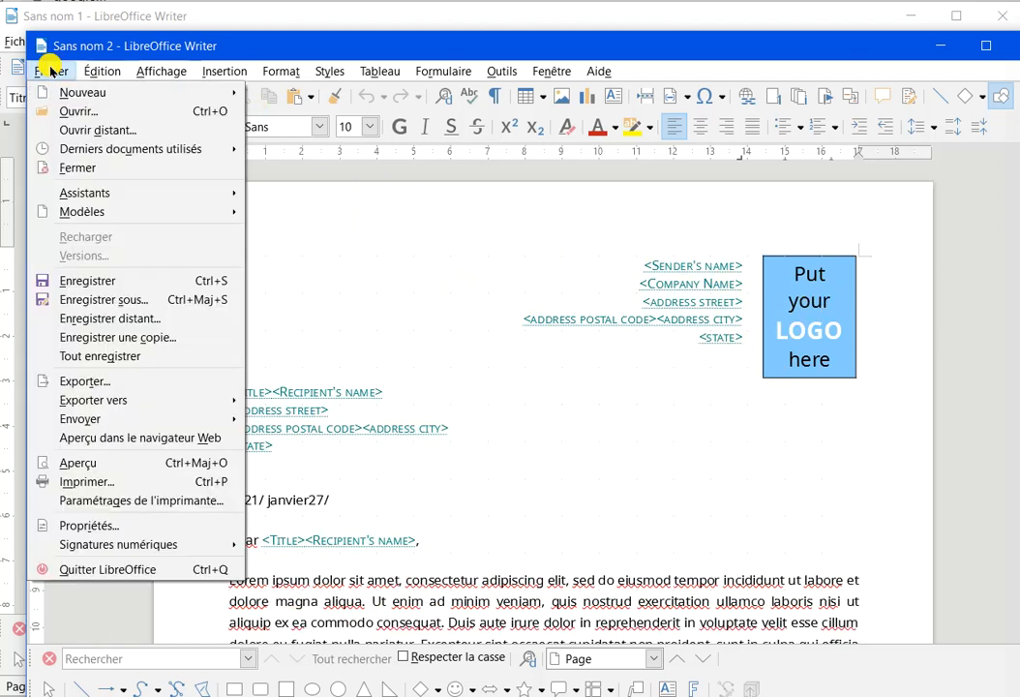
left_click(50, 72)
left_click(329, 71)
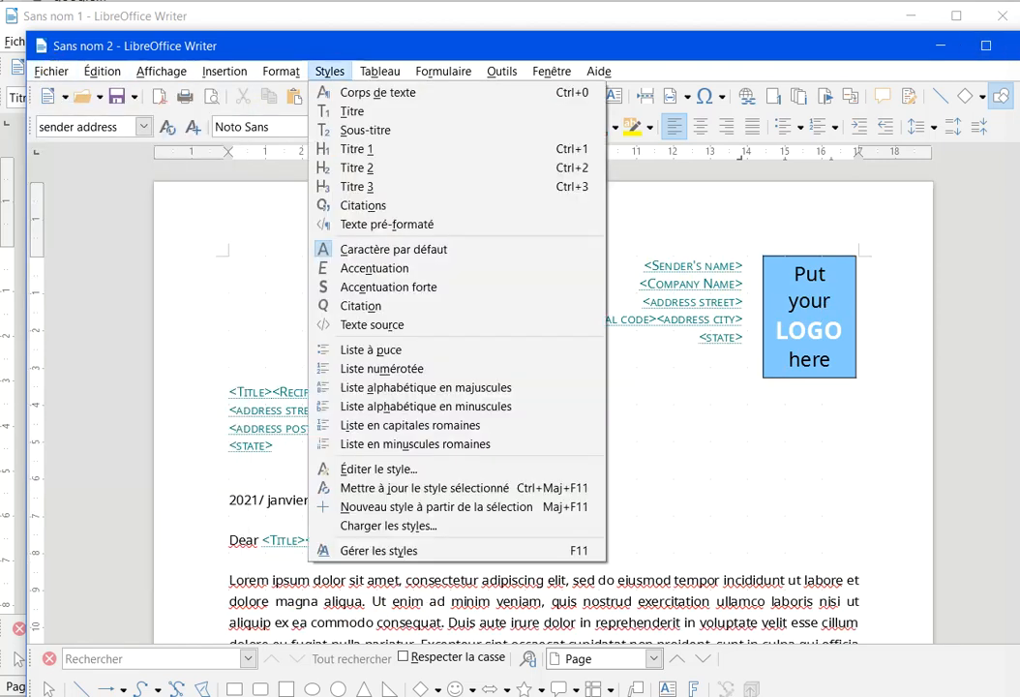
left_click(716, 205)
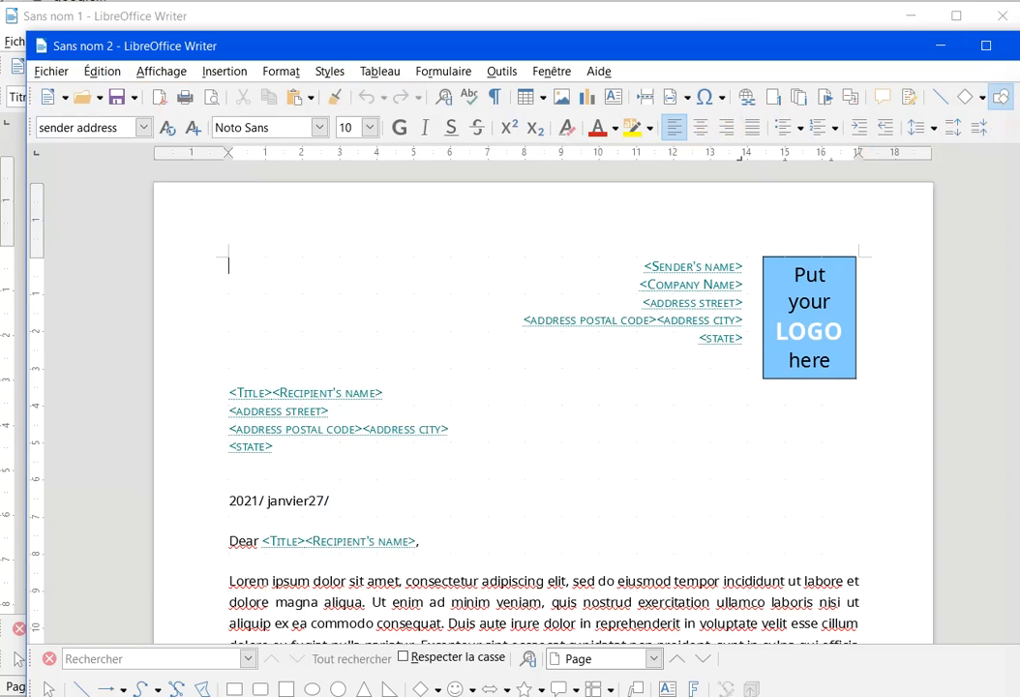
- Close the new business letter document
left_click_drag(1019, 115, 1017, 115)
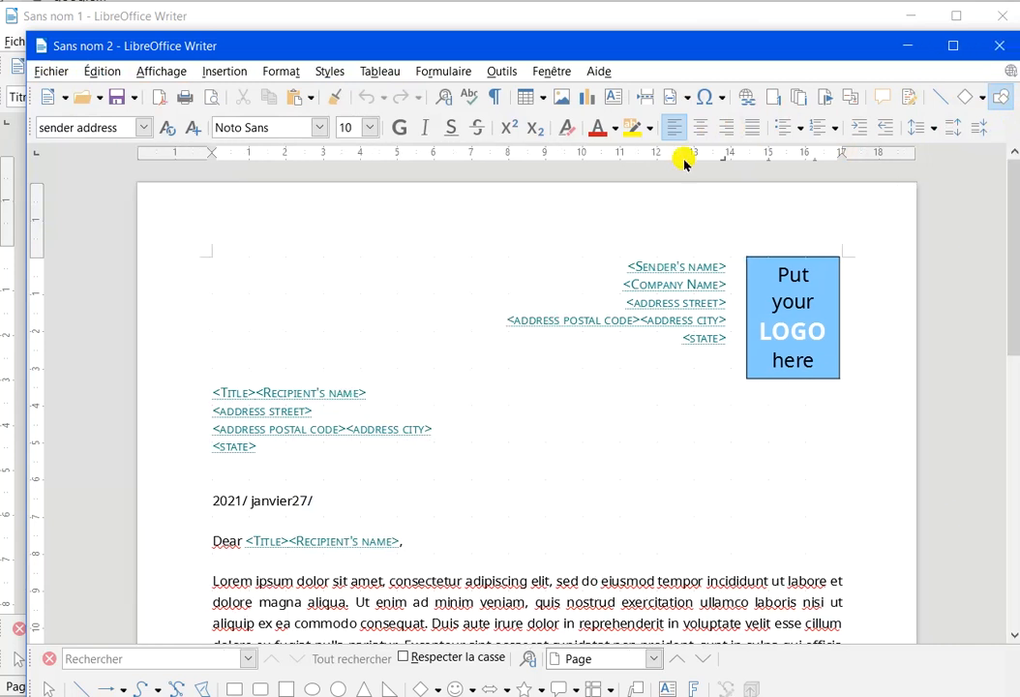
mouse_move(1014, 85)
left_click(1005, 45)
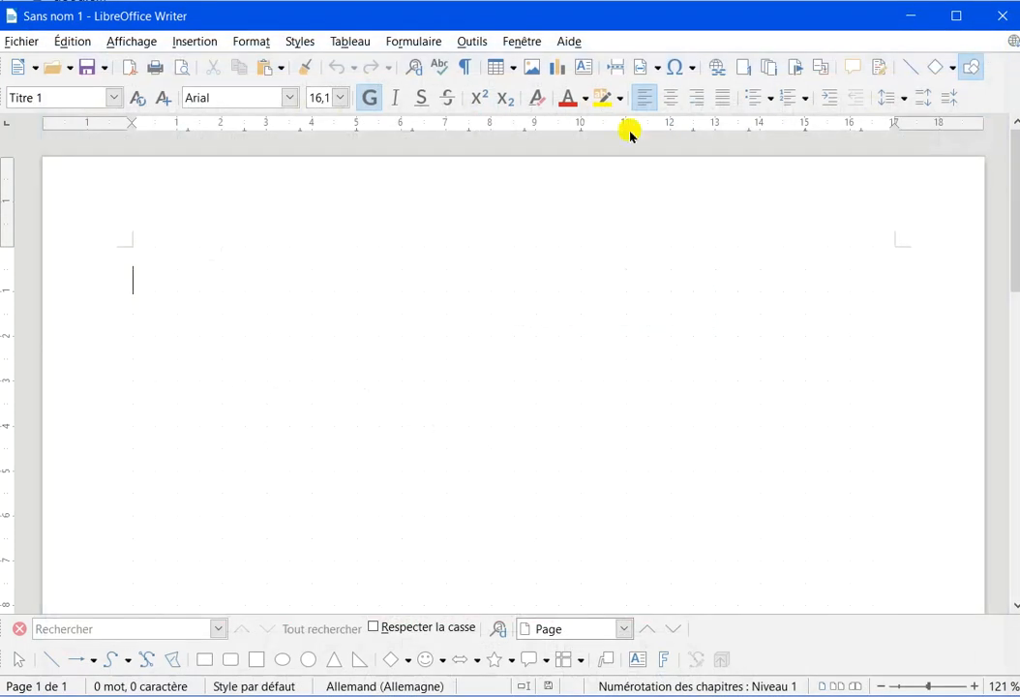
- Create a document from the CV template and examine its sections from the personal details down to the languages
left_click(23, 42)
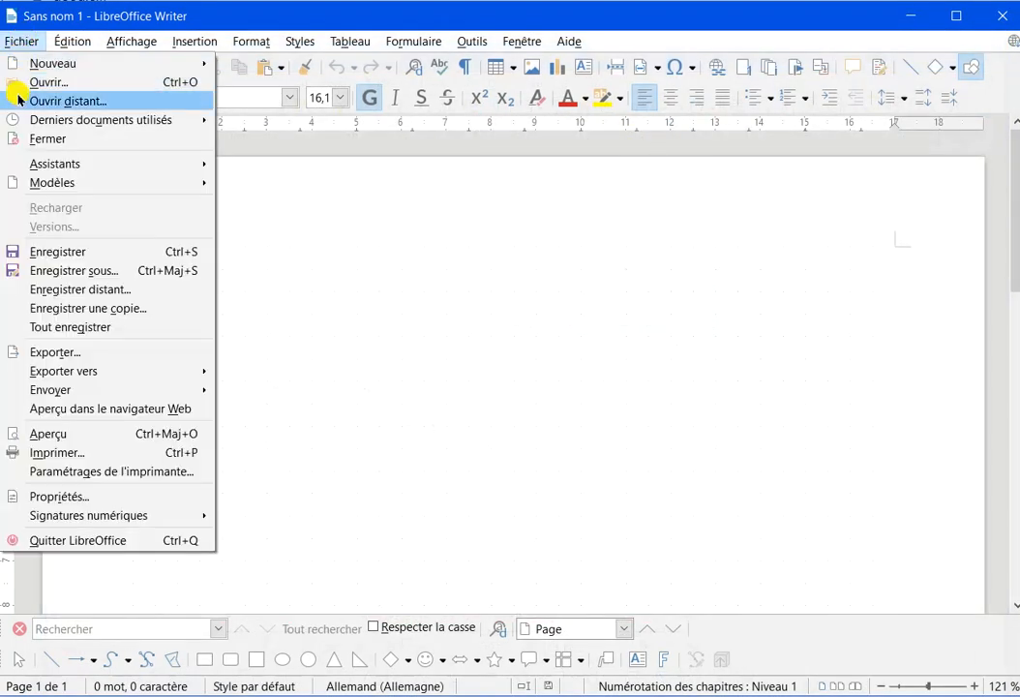
mouse_move(32, 62)
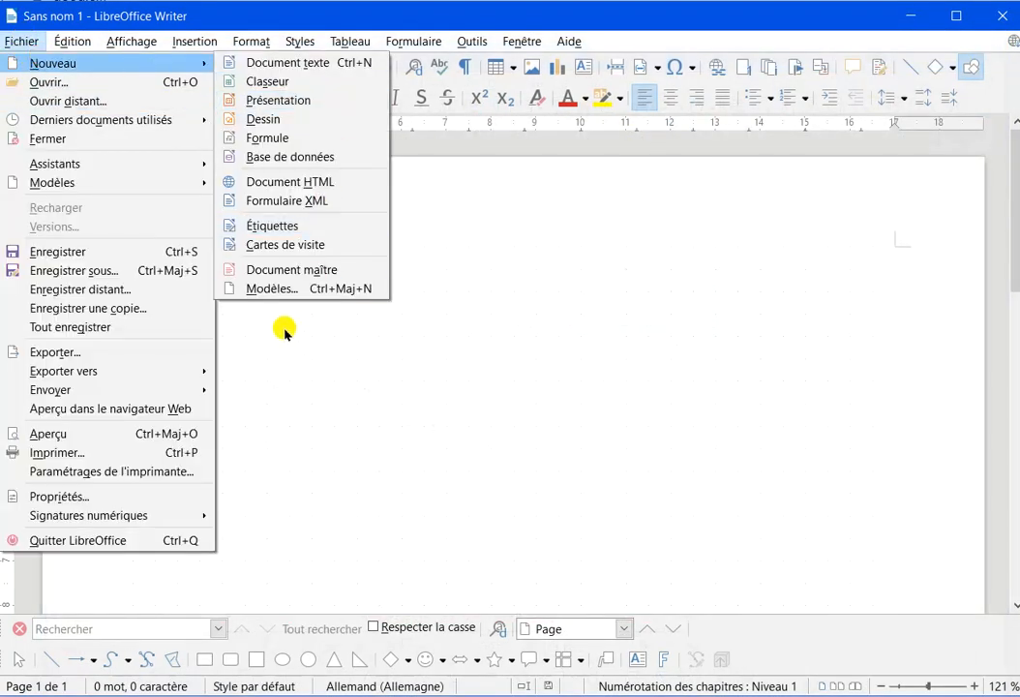
left_click(278, 290)
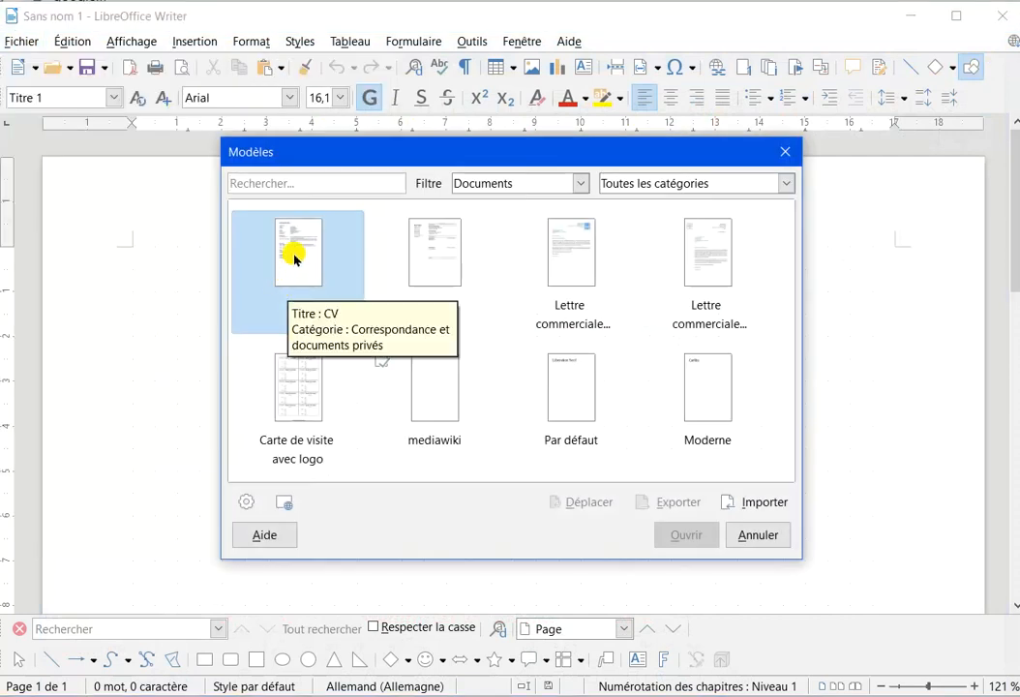
double_click(295, 258)
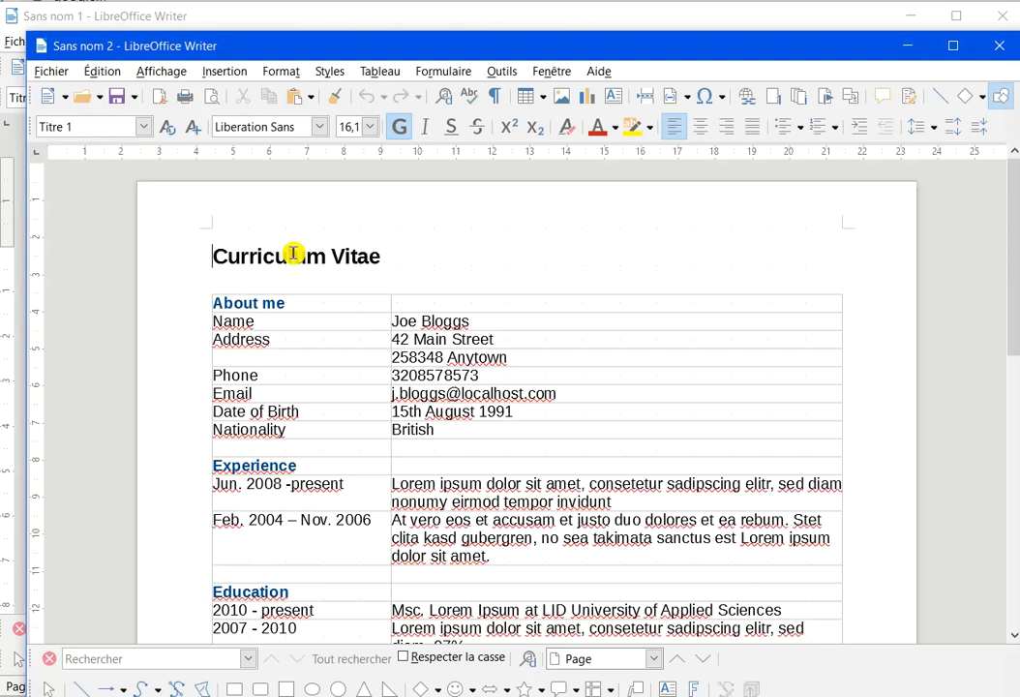
scroll(451, 420, "down", 5)
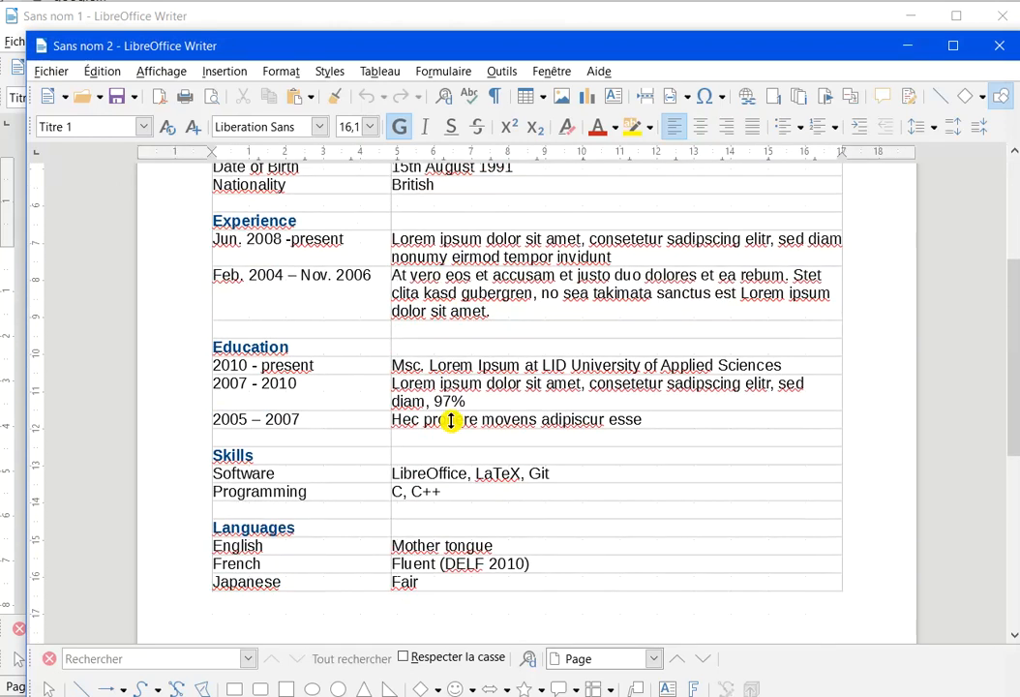
scroll(435, 429, "up", 3)
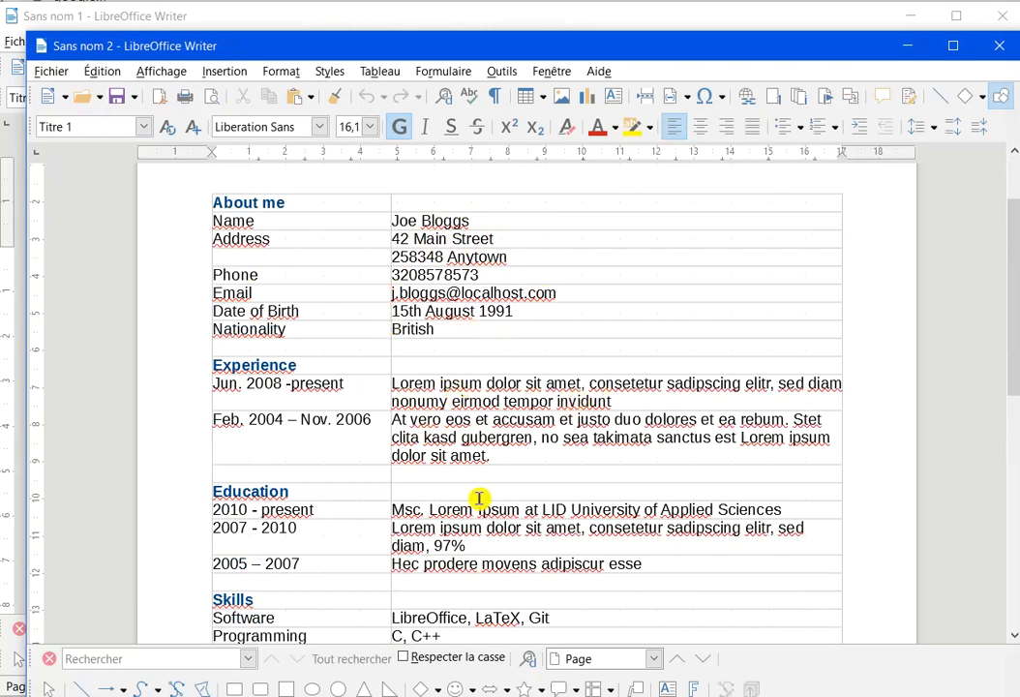
scroll(467, 485, "down", 3)
scroll(467, 489, "up", 1)
scroll(466, 489, "up", 3)
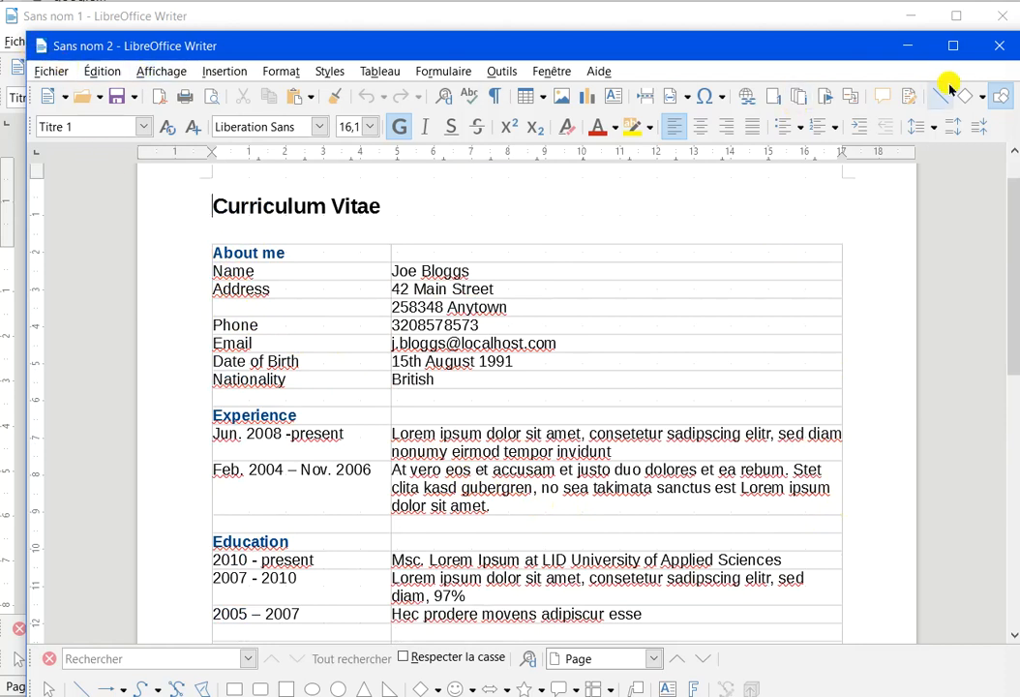
- Close the CV document, then browse the available document templates once more and dismiss the template selection
left_click(997, 47)
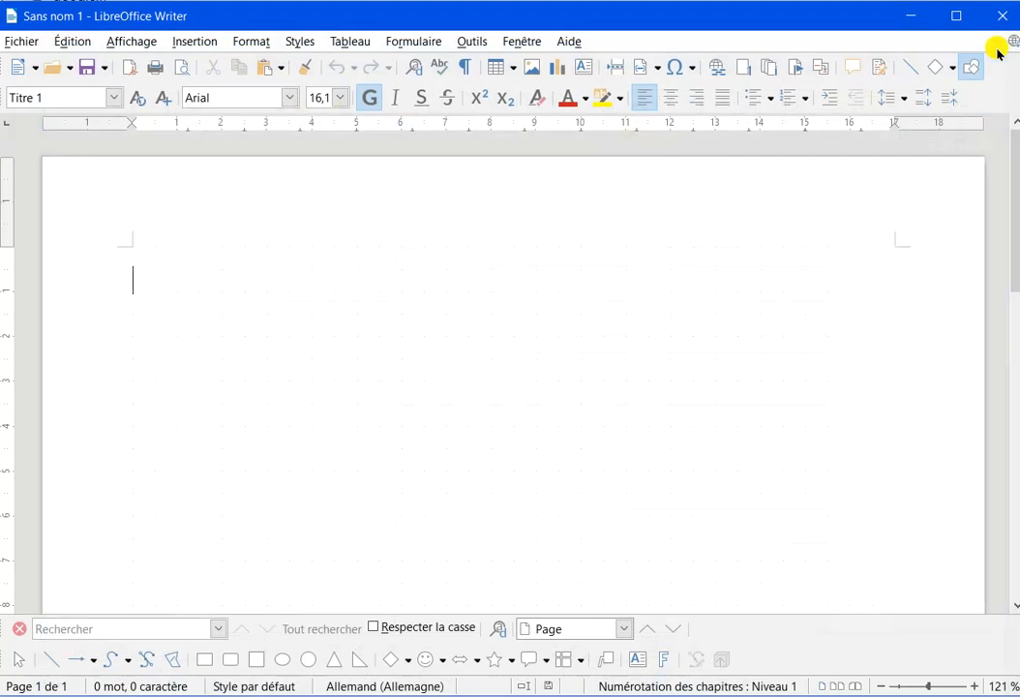
left_click(23, 42)
mouse_move(39, 66)
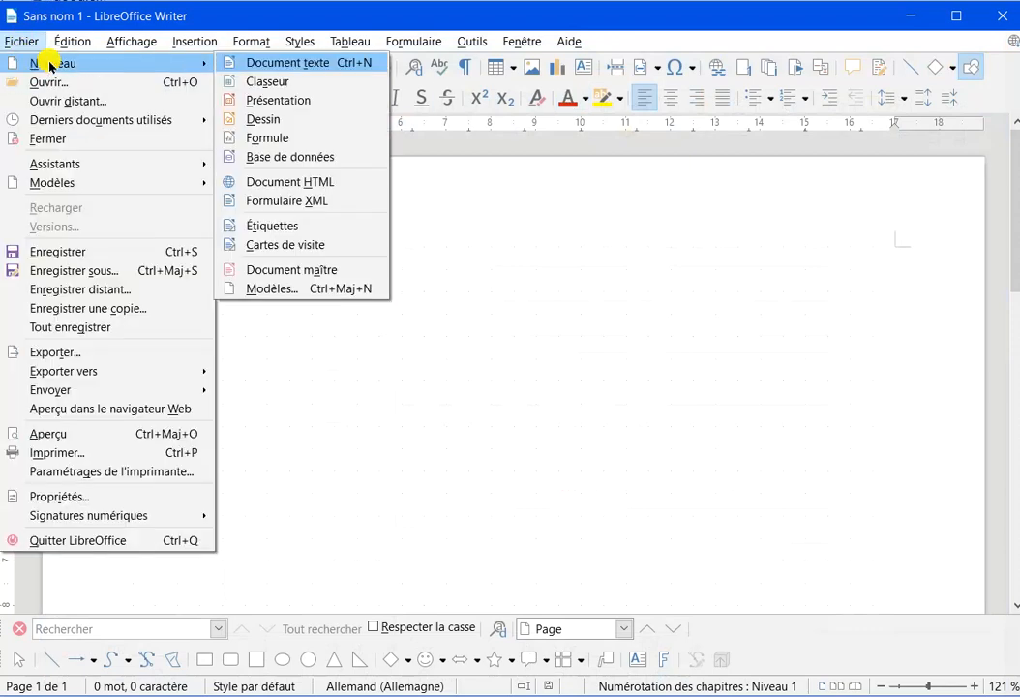
left_click(276, 289)
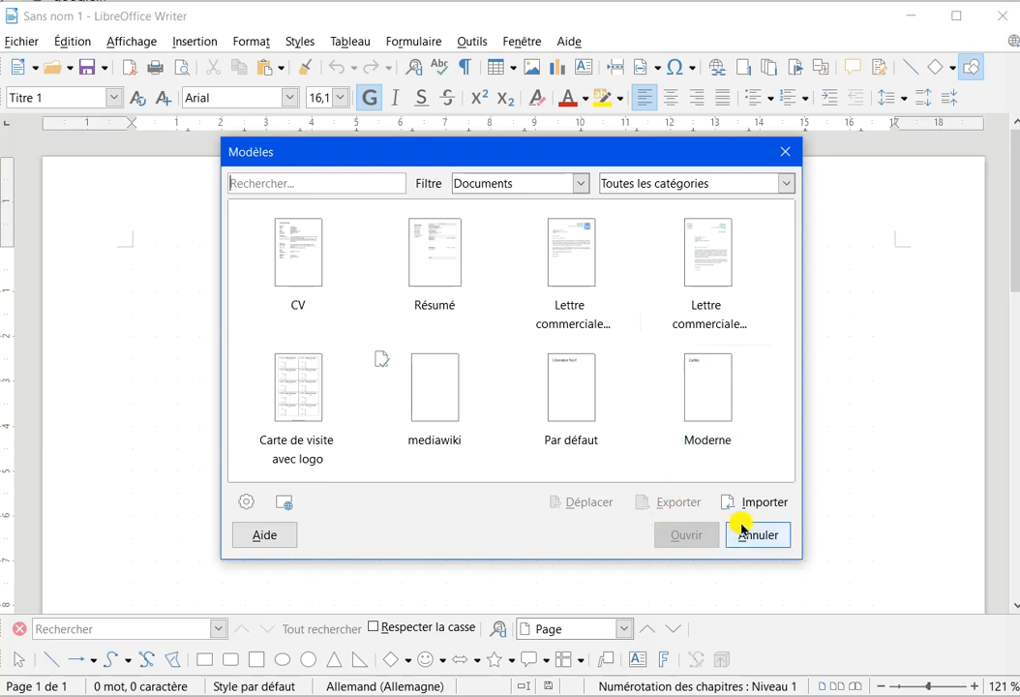
left_click(792, 151)
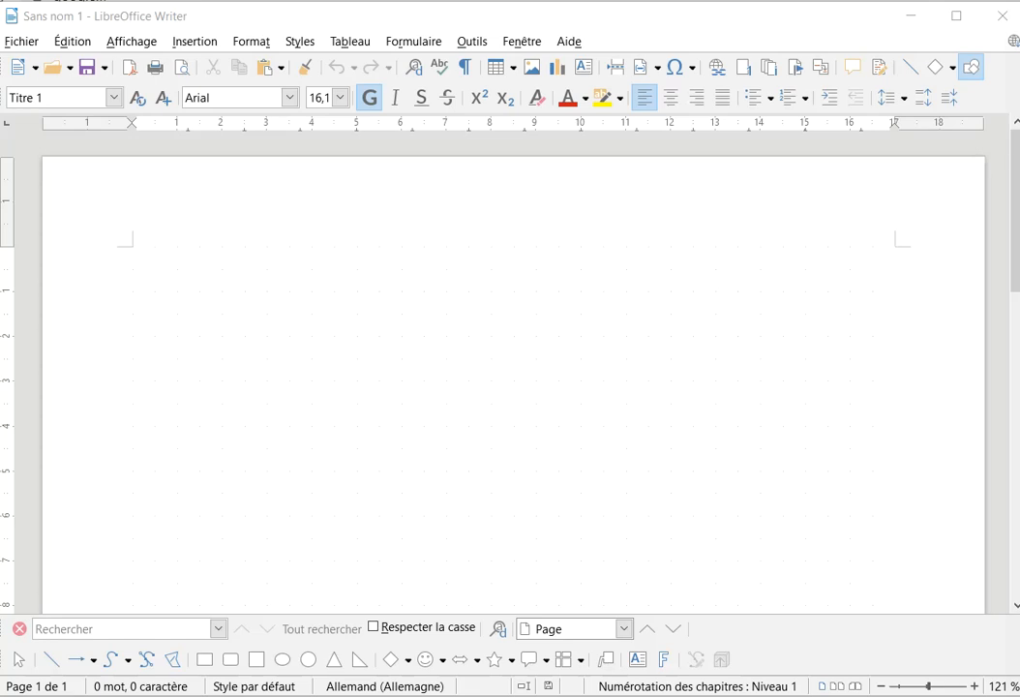
- Switch to the lettre.odt document and examine its layout, from the sender block and recipient frame down to the empty body frame
left_click(808, 684)
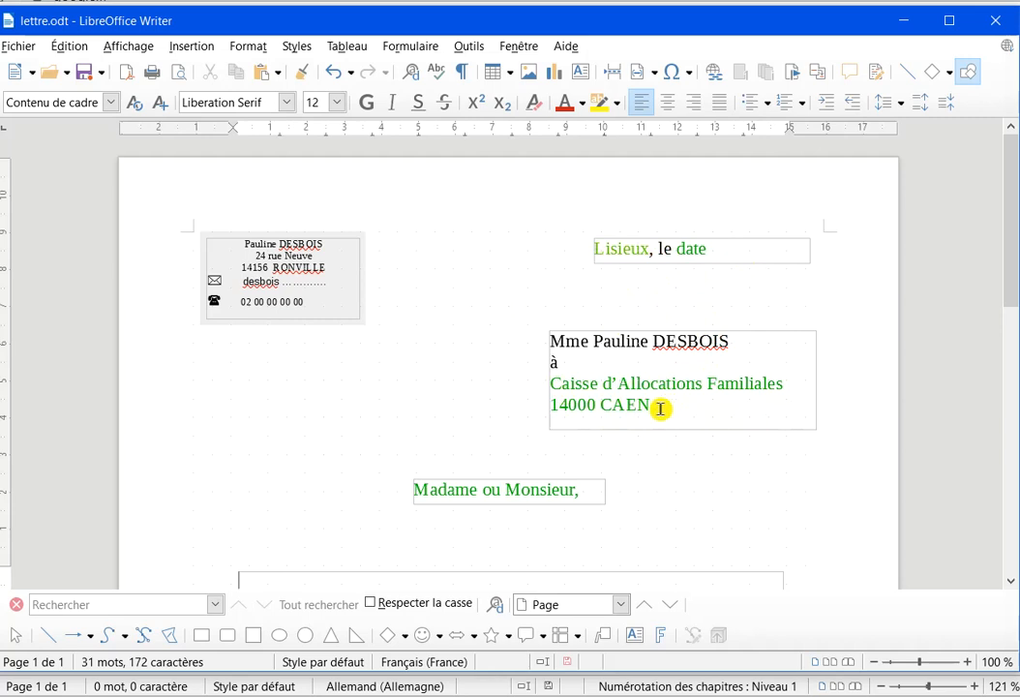
scroll(656, 405, "down", 4)
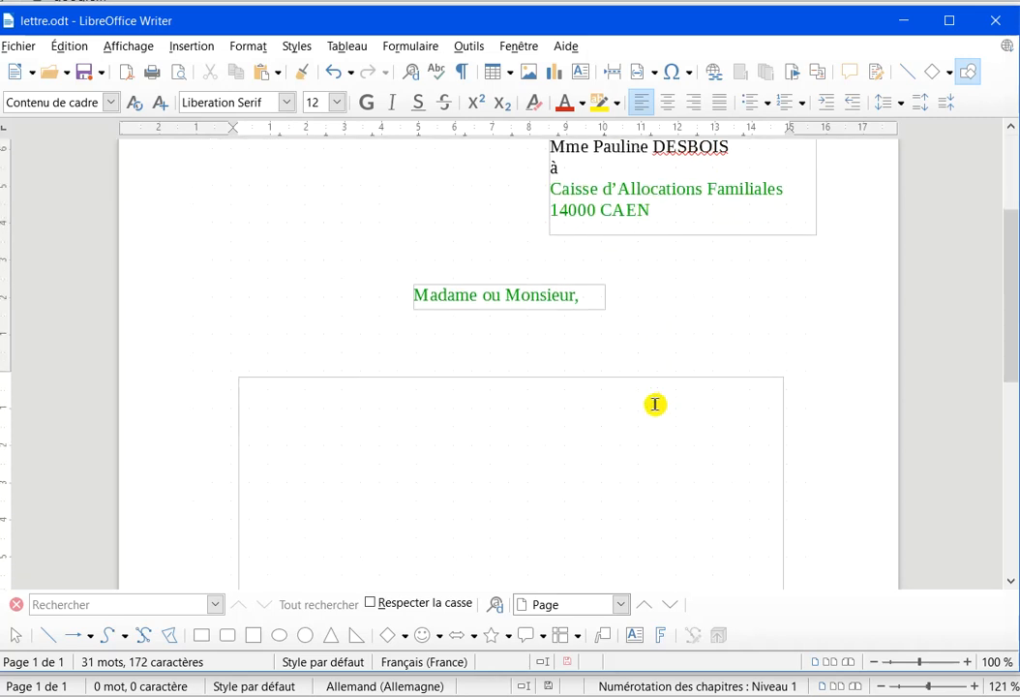
scroll(655, 404, "down", 3)
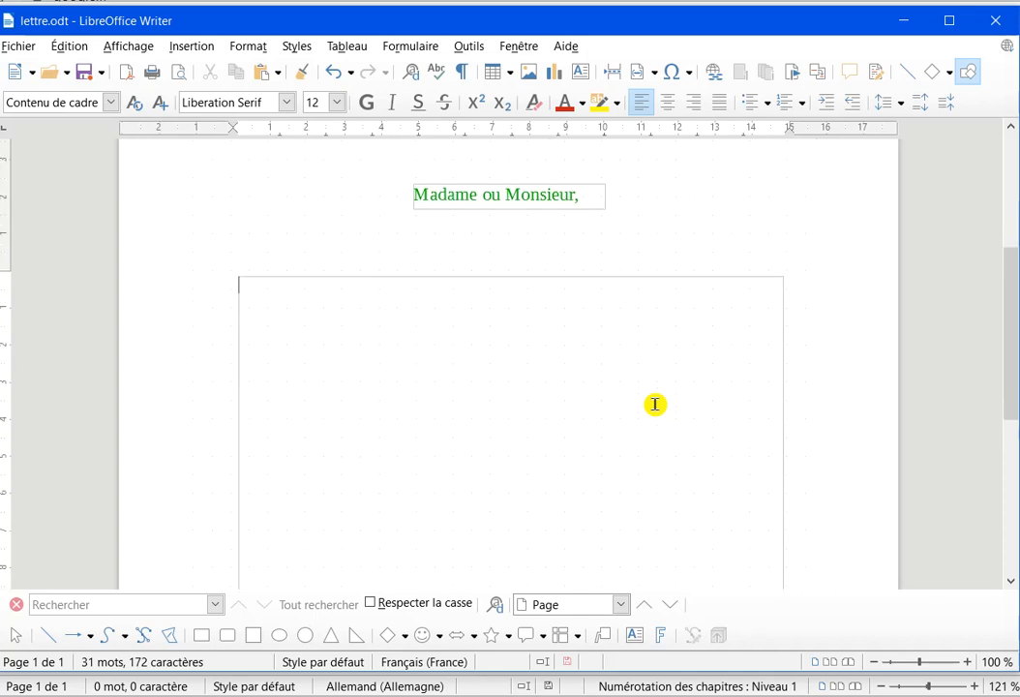
scroll(634, 337, "down", 3)
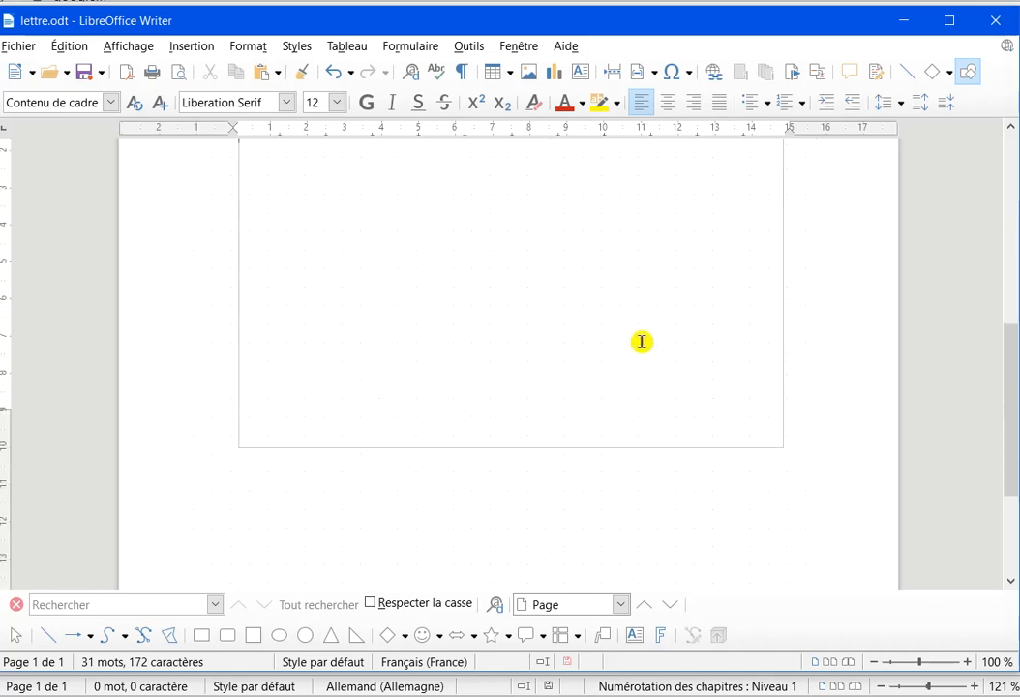
scroll(642, 341, "up", 2)
scroll(642, 341, "up", 5)
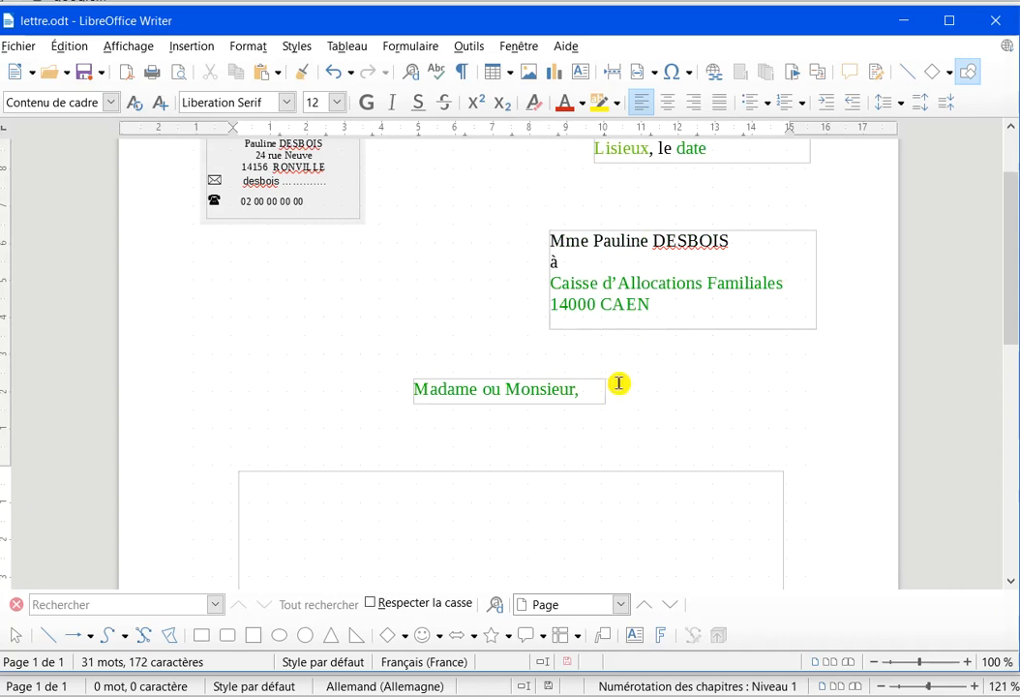
scroll(619, 383, "up", 2)
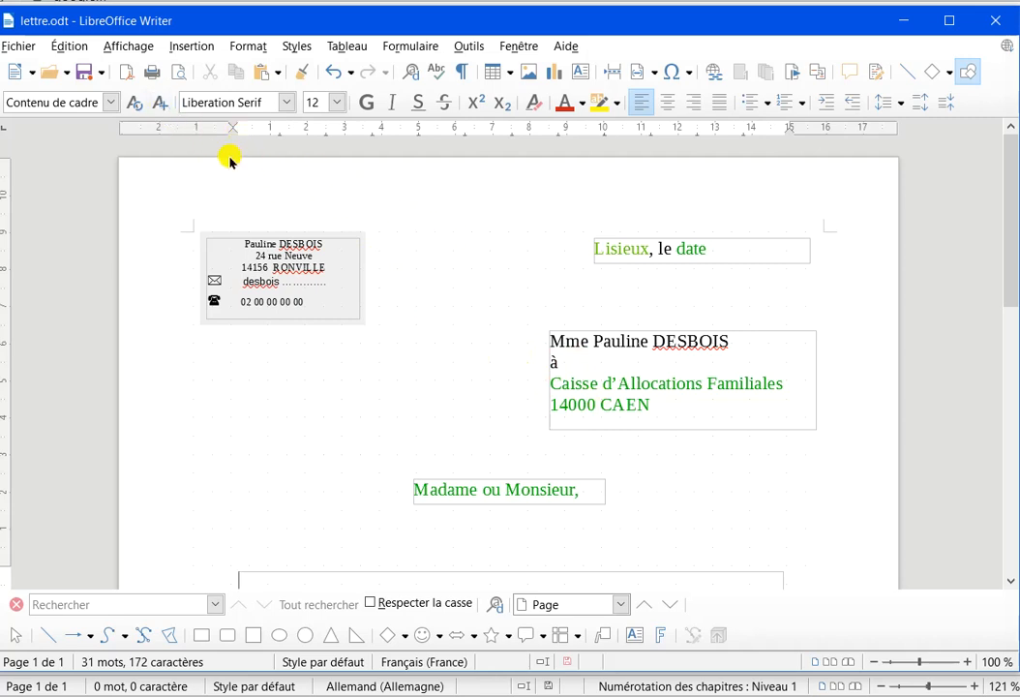
- Set the zoom of the letter document to 50 %
left_click(119, 40)
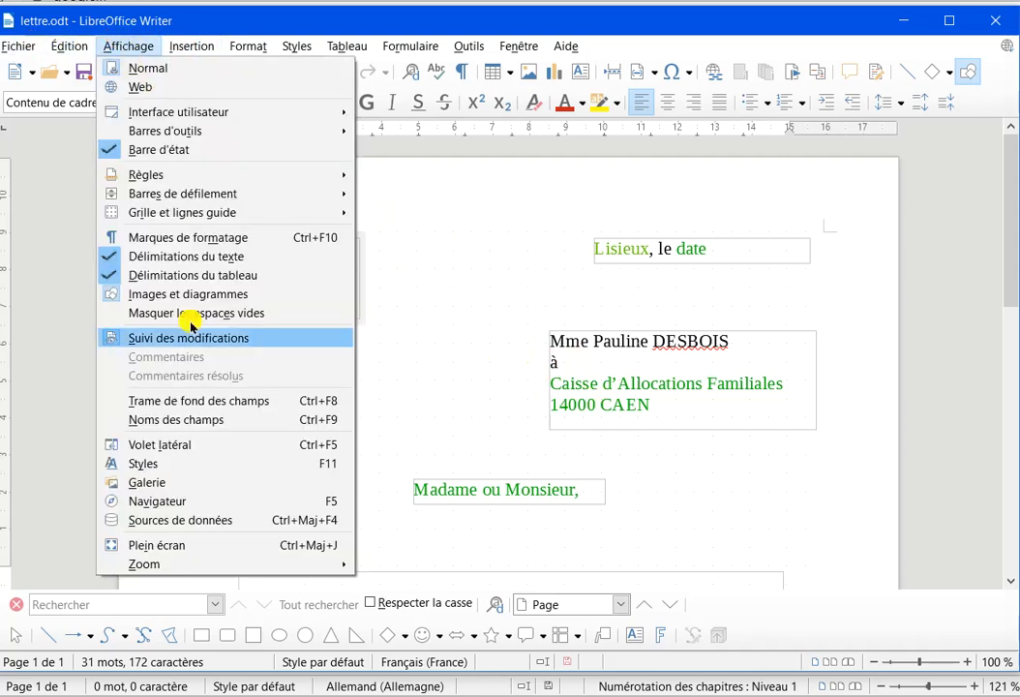
mouse_move(162, 567)
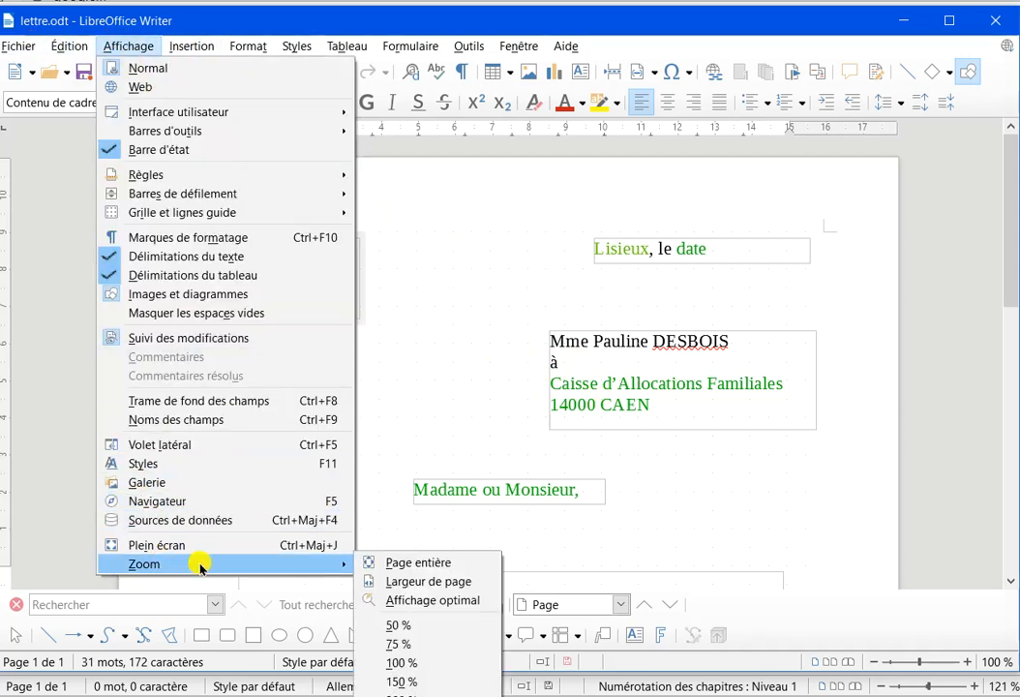
left_click(407, 628)
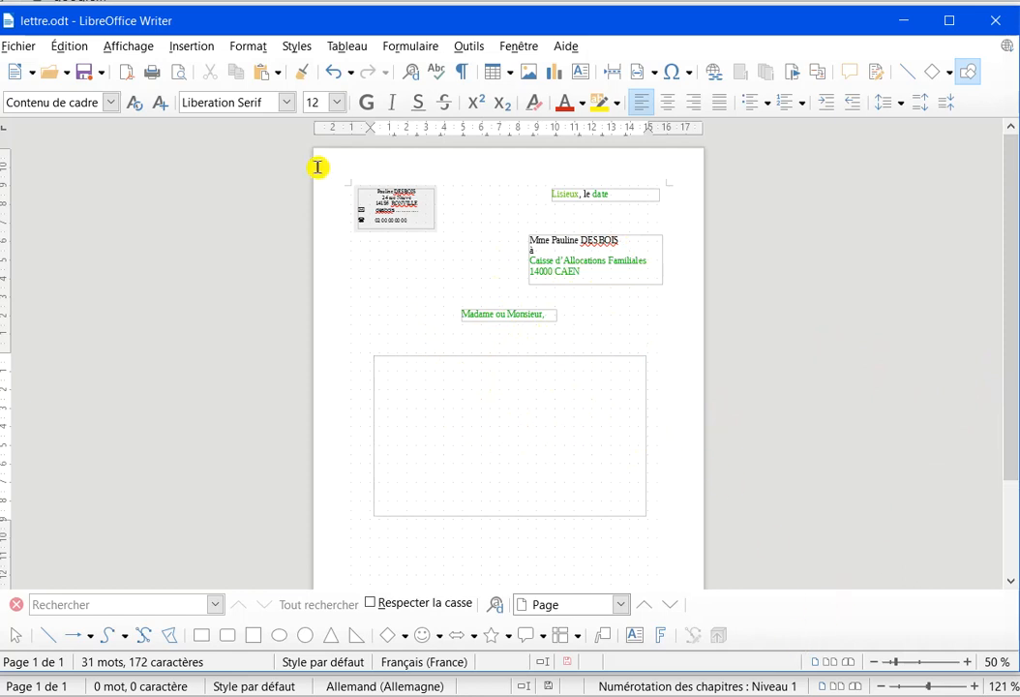
- Set the zoom of the letter document to 100 %
left_click(131, 43)
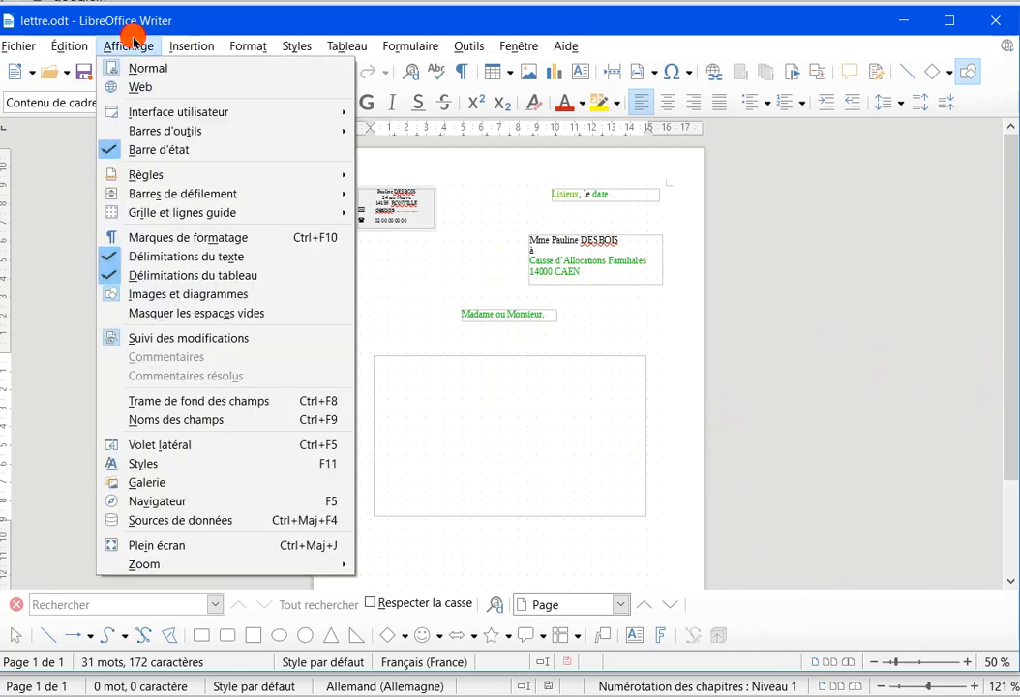
left_click(132, 566)
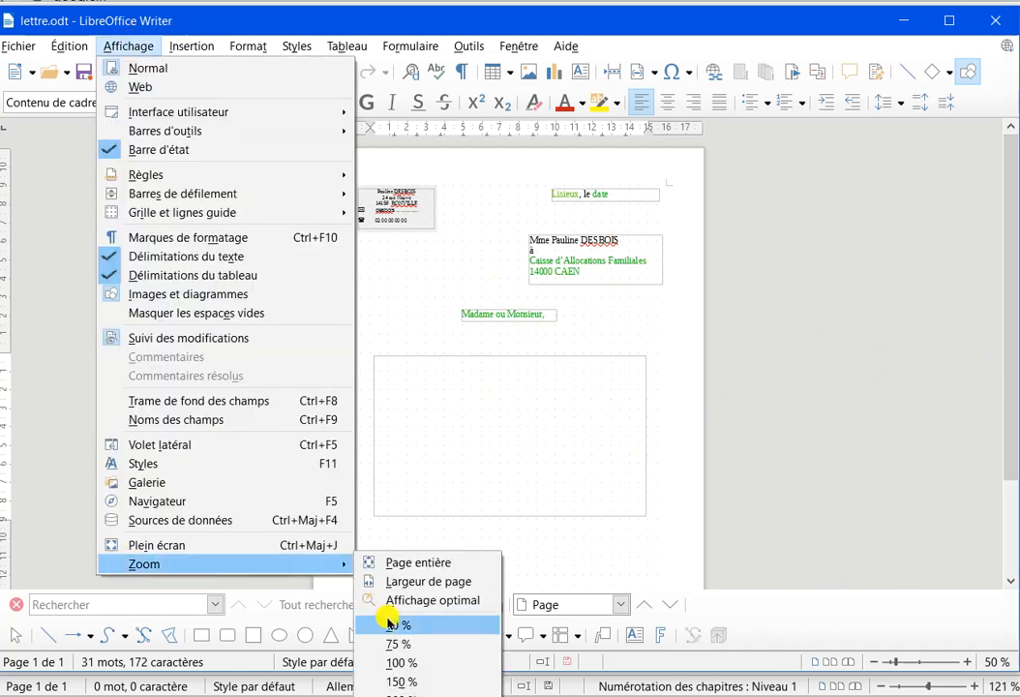
left_click(401, 663)
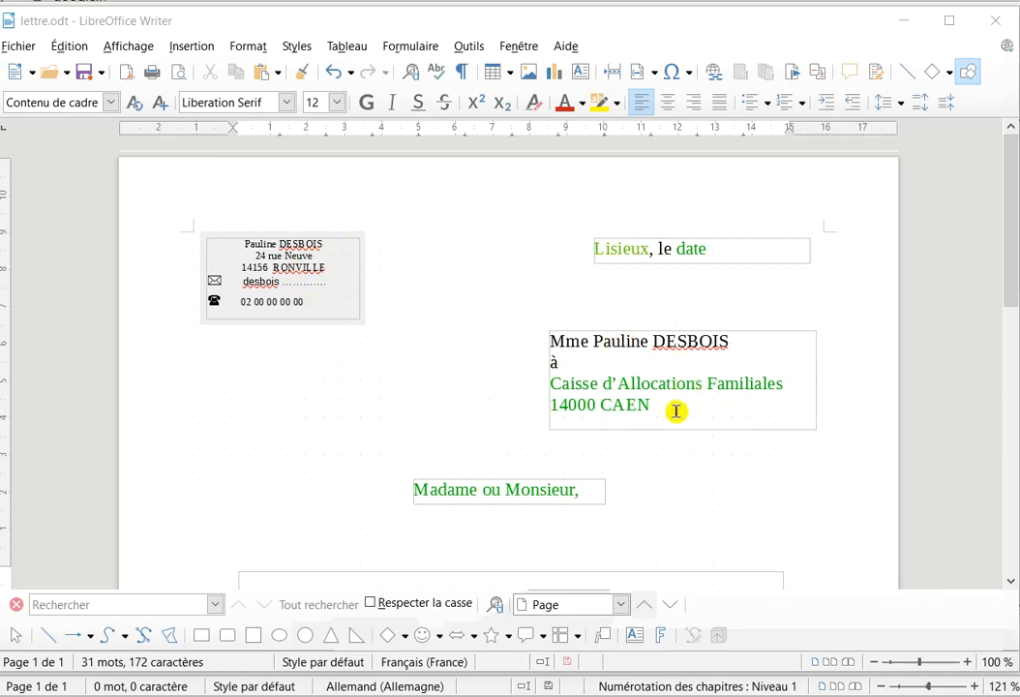
- Reposition the sender block at about 0.19 / 0.50 cm and the recipient frame at about 9.19 / 2.50 cm
left_click(811, 432)
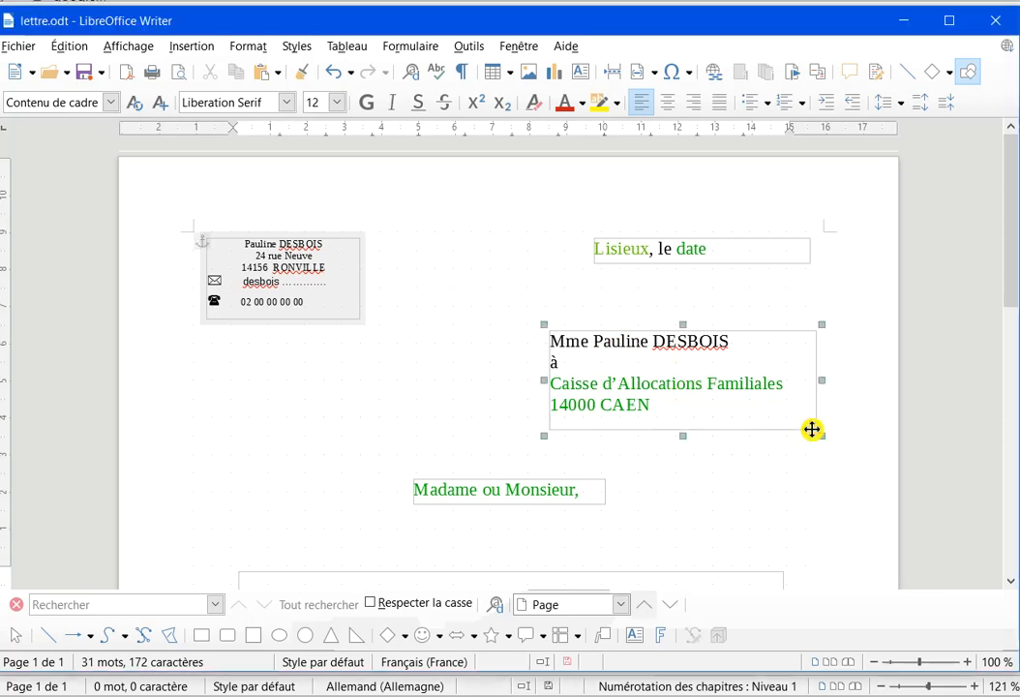
left_click_drag(706, 371, 685, 355)
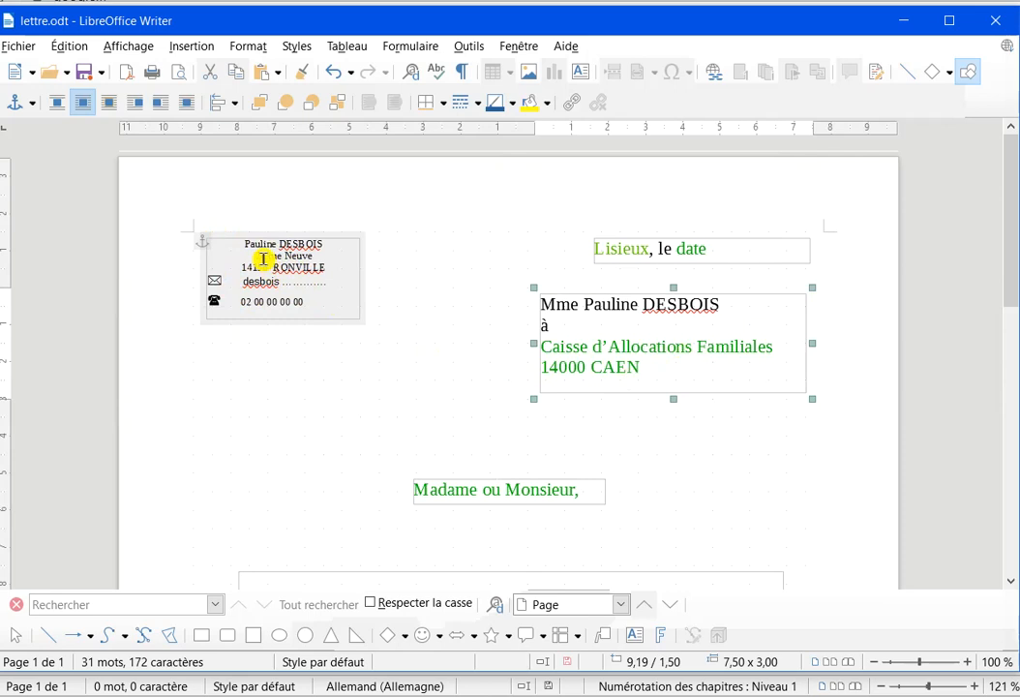
left_click(359, 310)
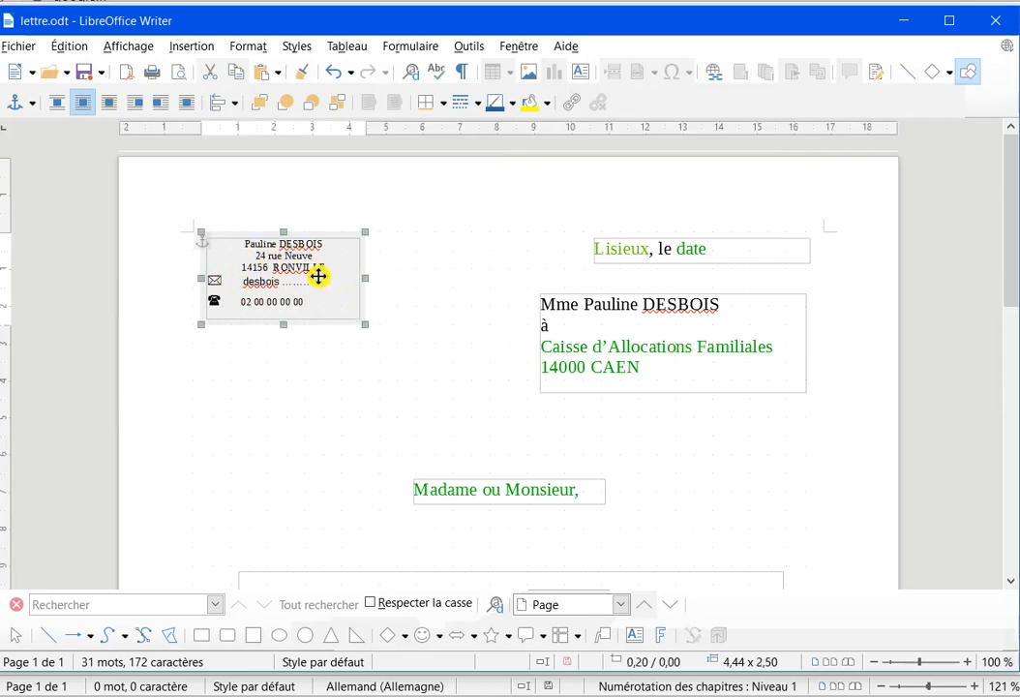
left_click_drag(320, 267, 311, 292)
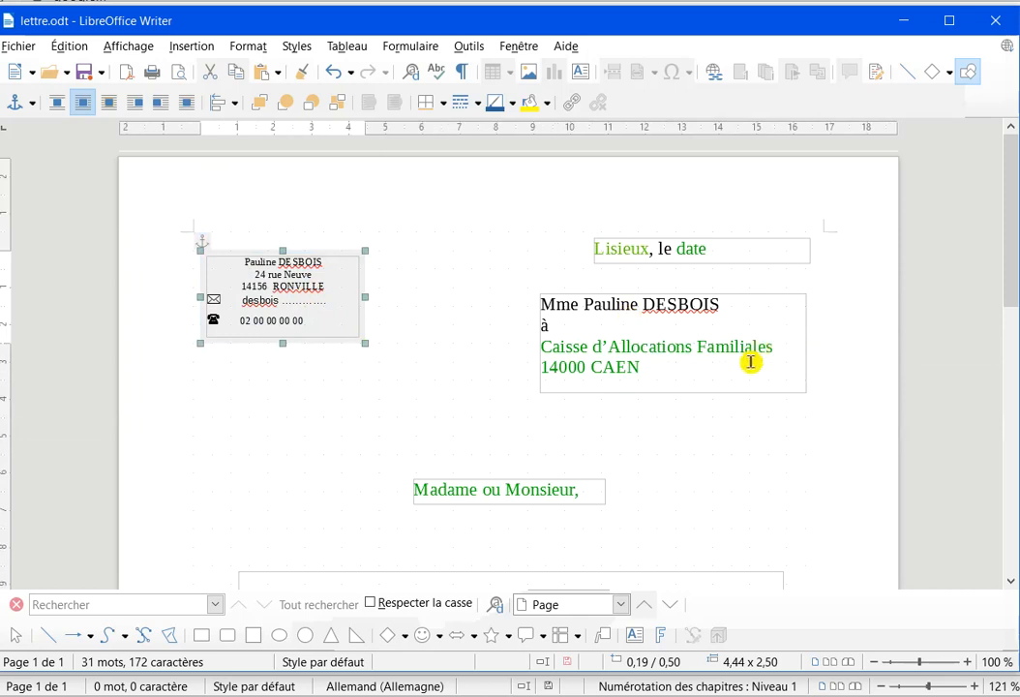
left_click(796, 397)
left_click_drag(660, 342, 659, 384)
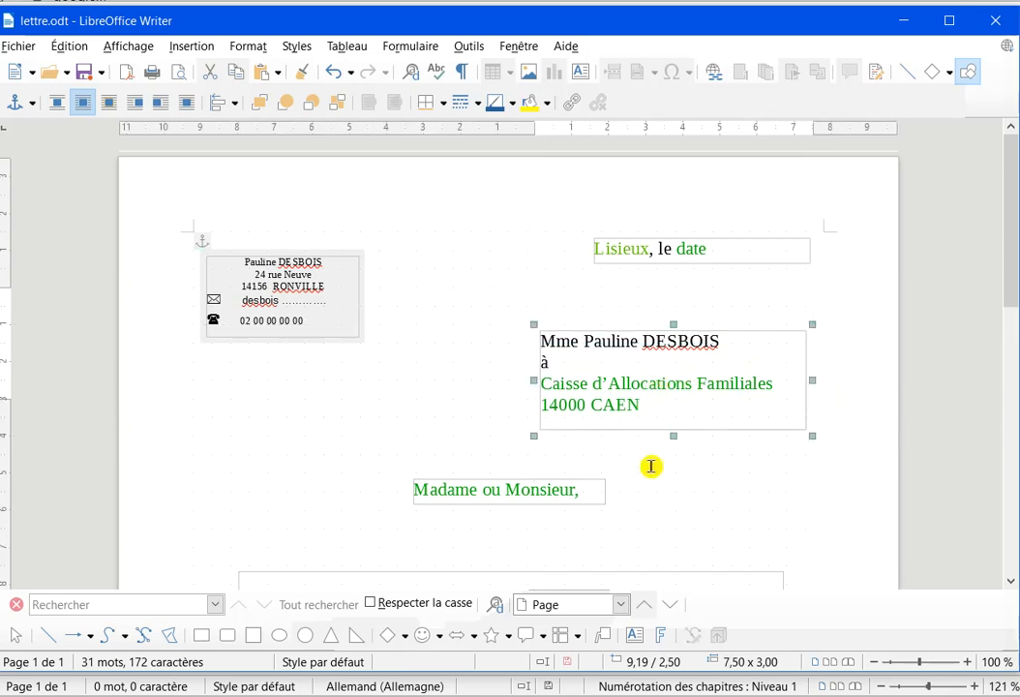
left_click(587, 501)
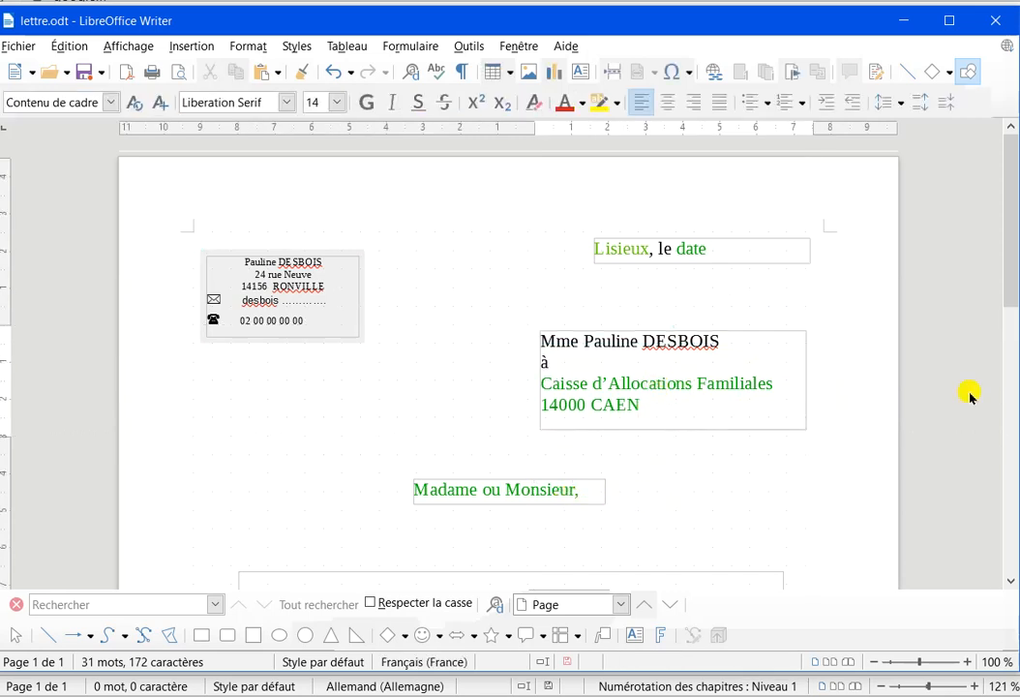
- Move the empty body frame down to about 1.19 / 11.00 cm
left_click_drag(1012, 273, 1006, 373)
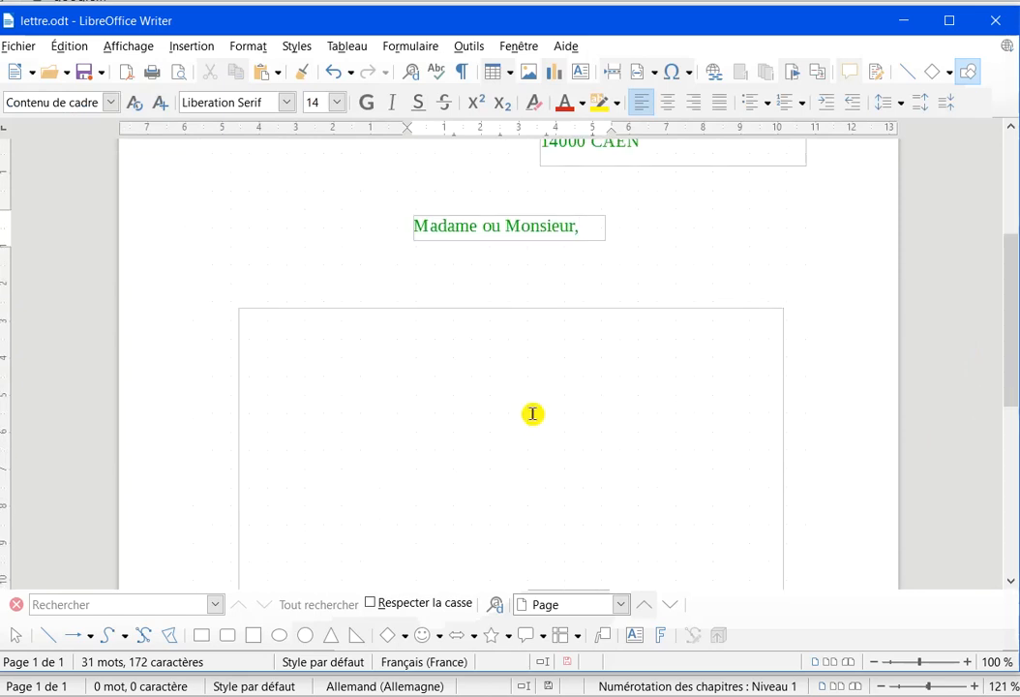
left_click(783, 370)
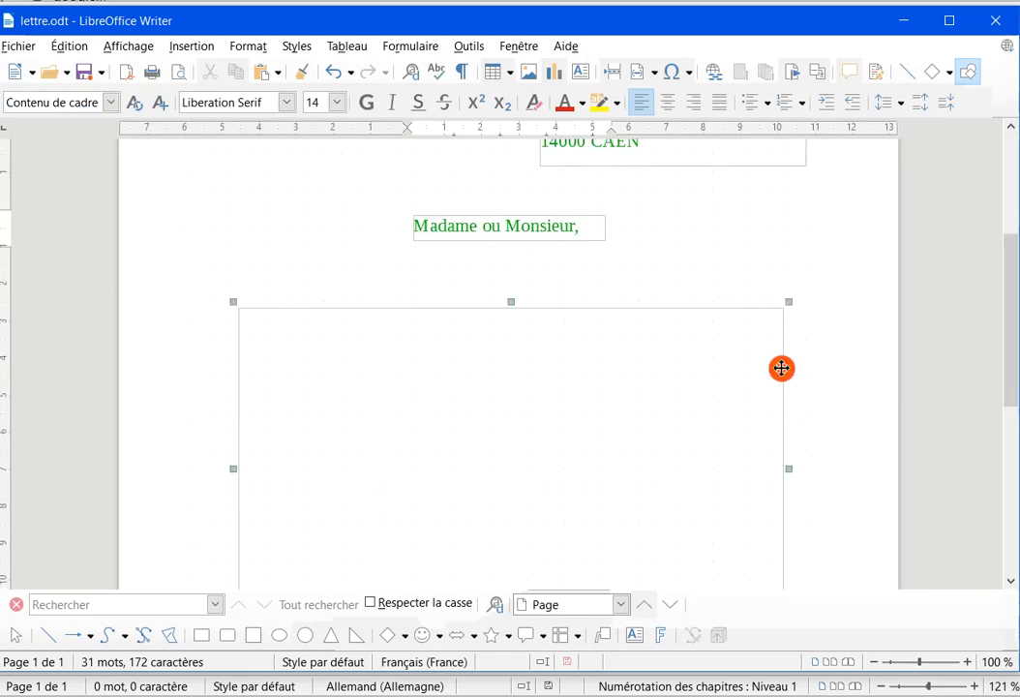
left_click_drag(544, 383, 554, 453)
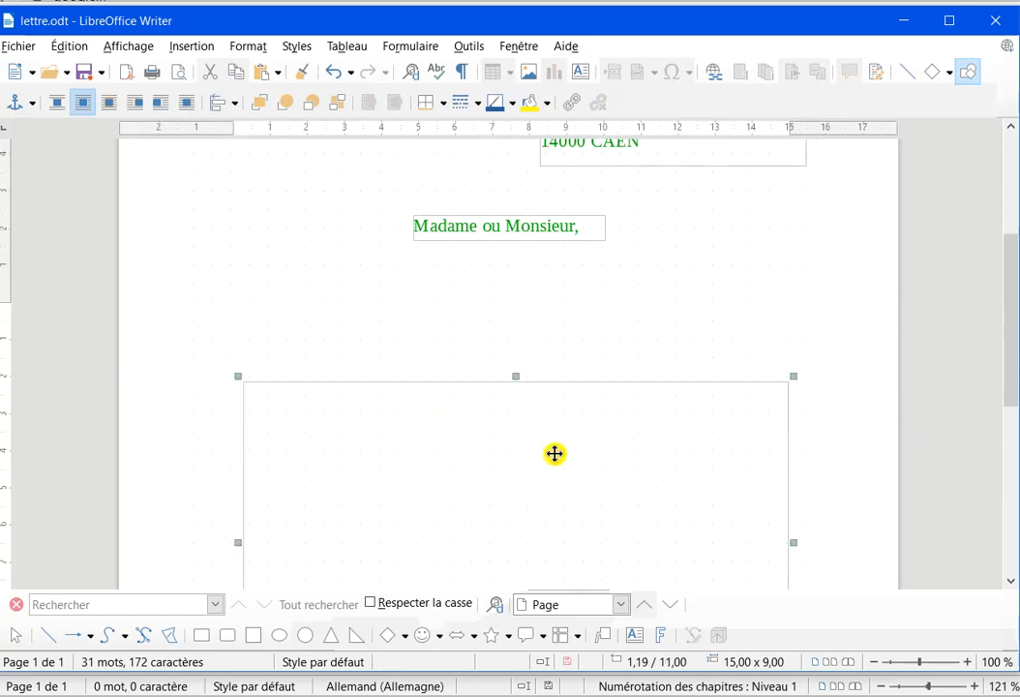
- Examine the rearranged letter layout, from the body frame up to the place and date frame and down to the end of the page
scroll(660, 424, "down", 3)
scroll(627, 490, "up", 3)
scroll(628, 490, "down", 6)
scroll(628, 491, "up", 7)
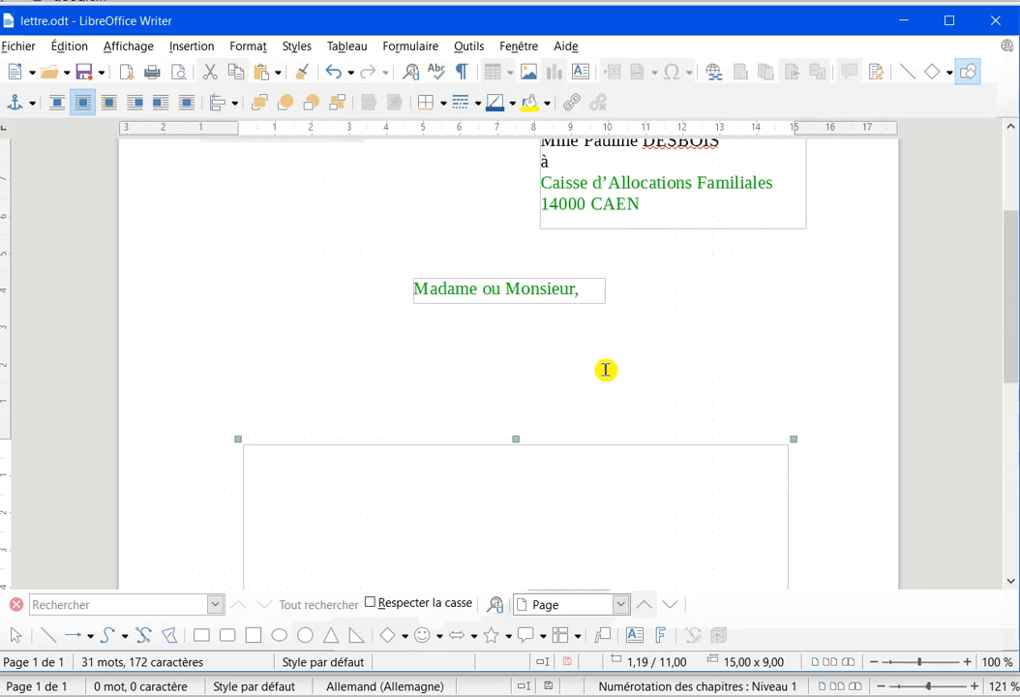
scroll(608, 360, "up", 3)
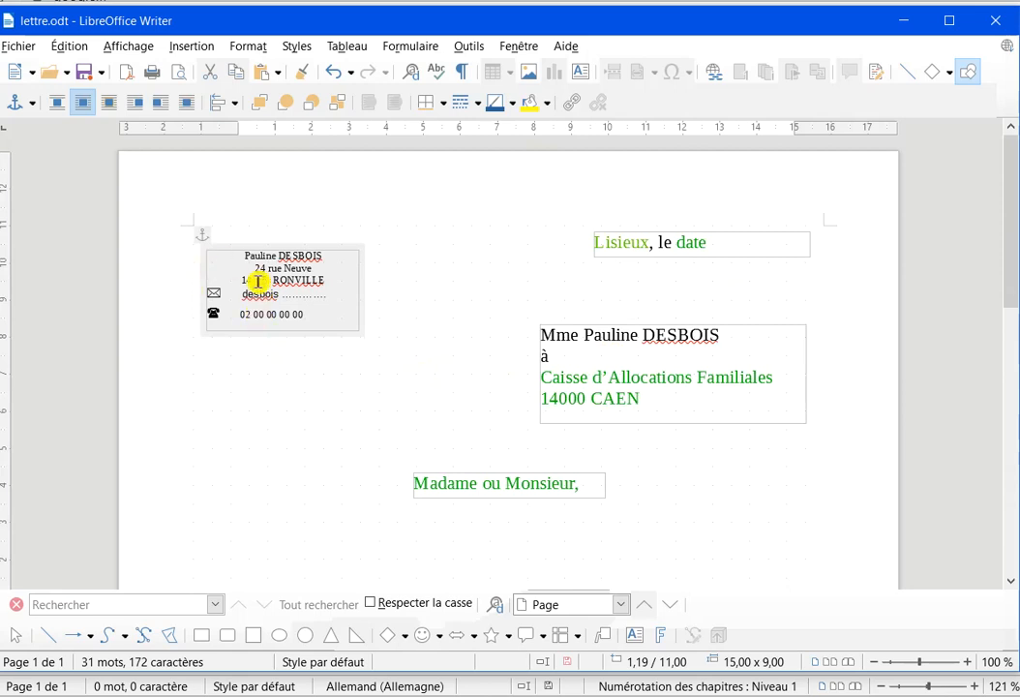
left_click(799, 259)
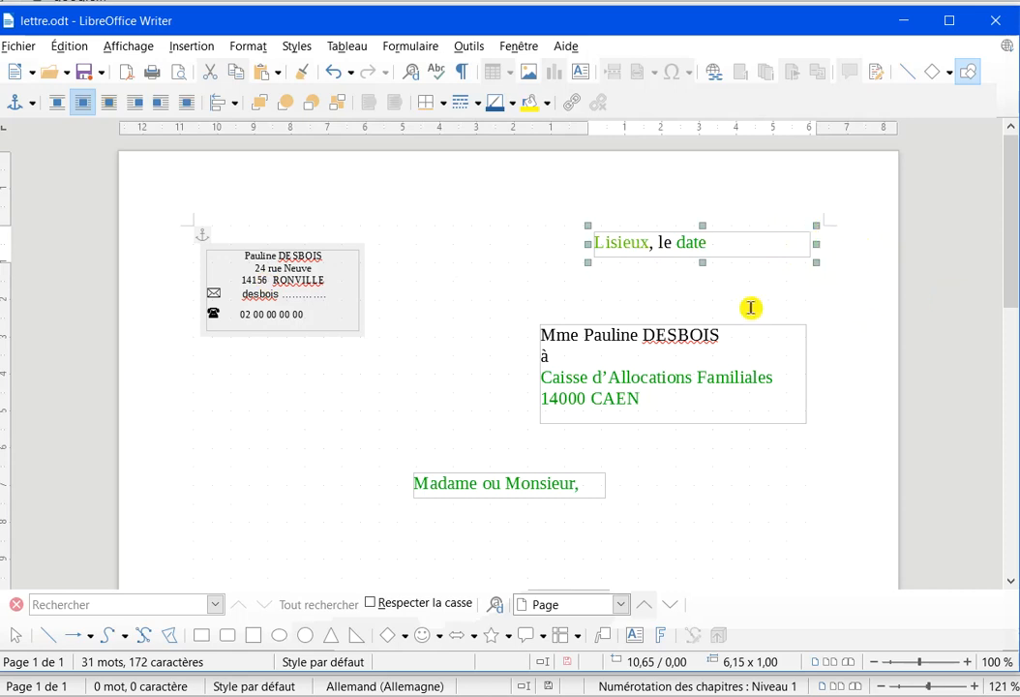
left_click(545, 280)
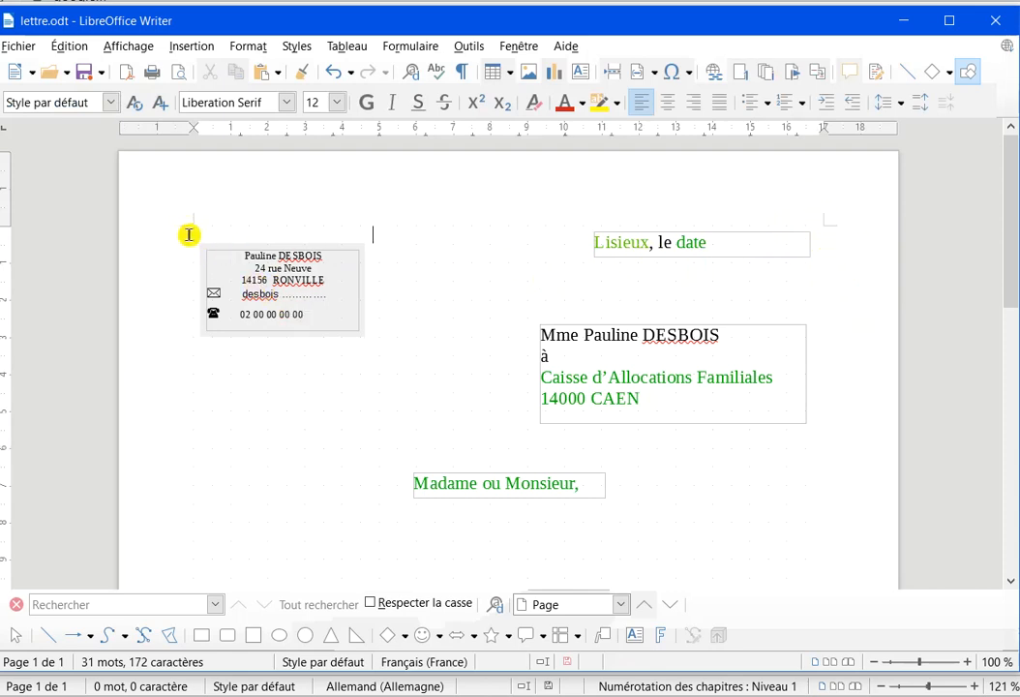
left_click_drag(1009, 221, 1009, 512)
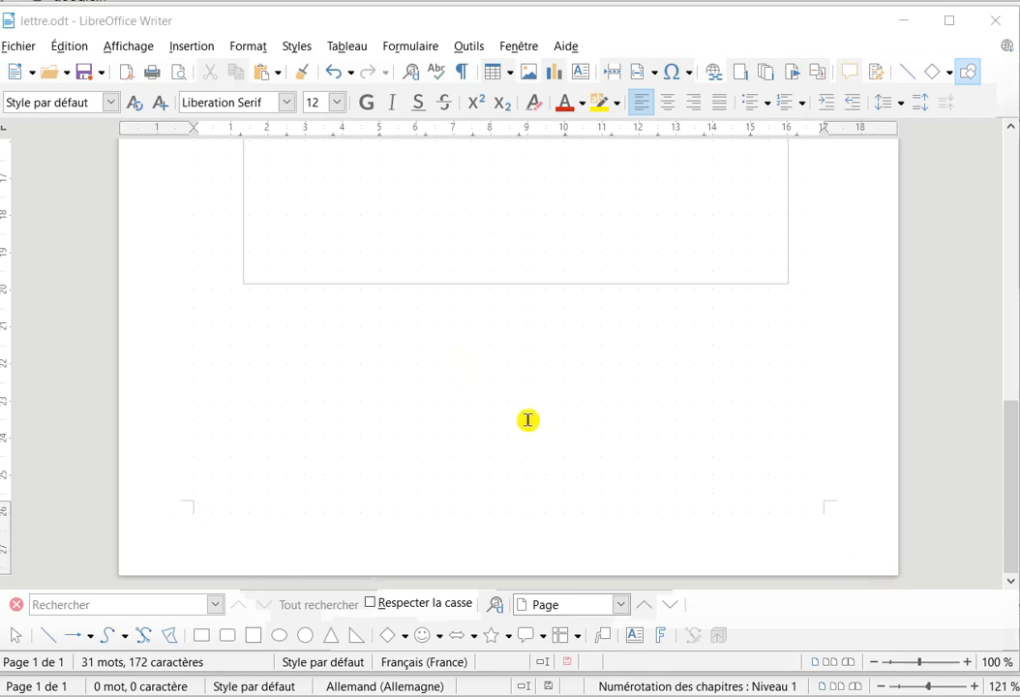
- Switch to the blank document Sans nom 1, view the settings for inserting a frame and dismiss them without inserting one
mouse_move(878, 696)
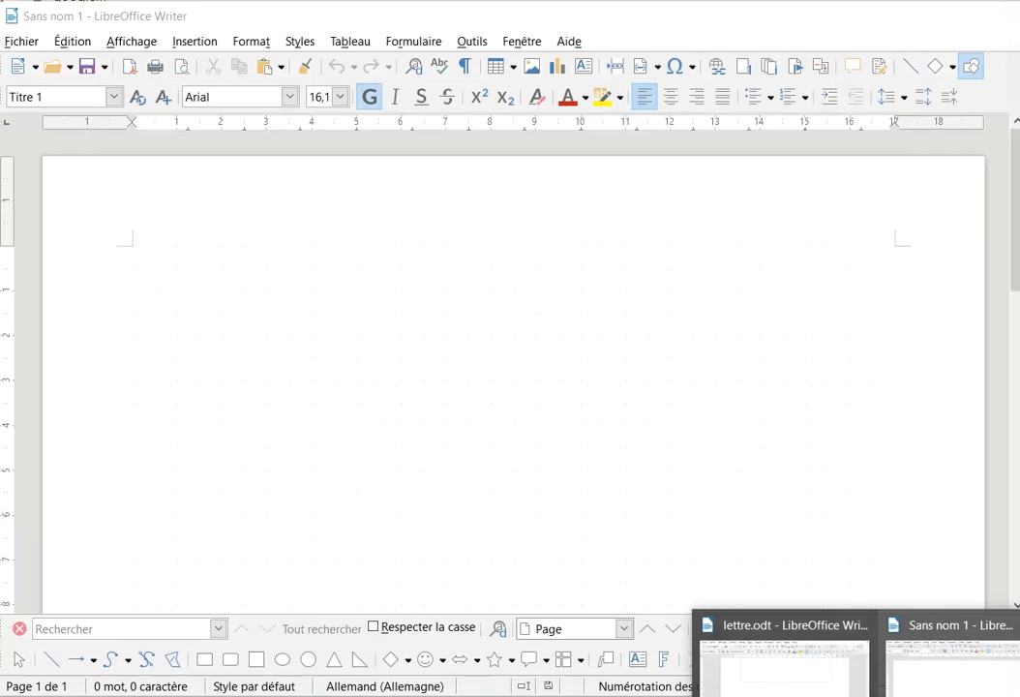
left_click(953, 675)
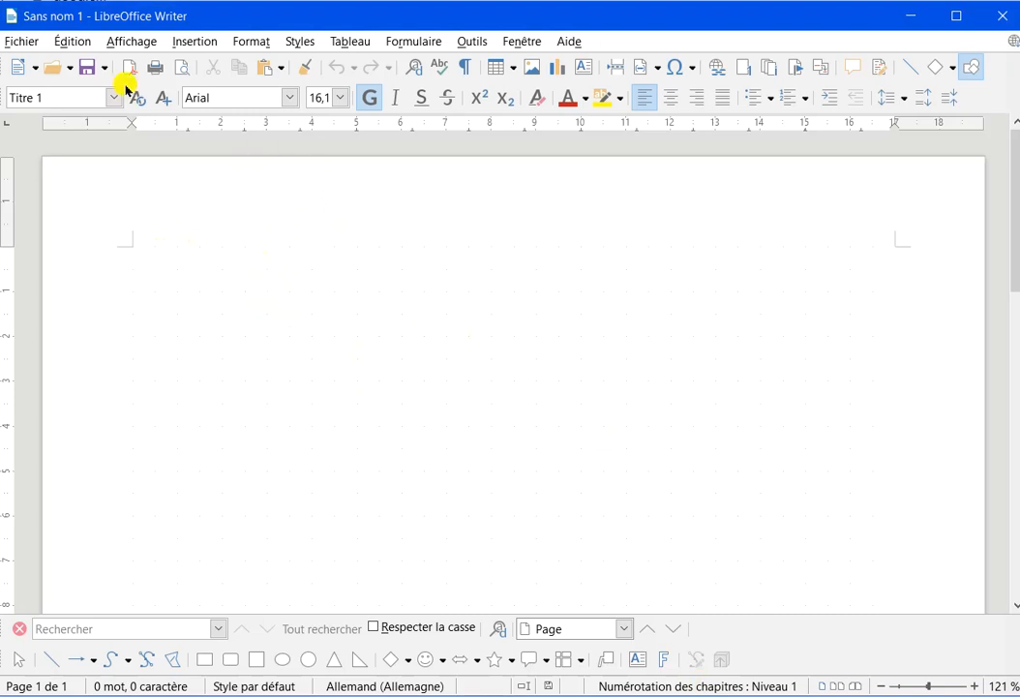
left_click(204, 41)
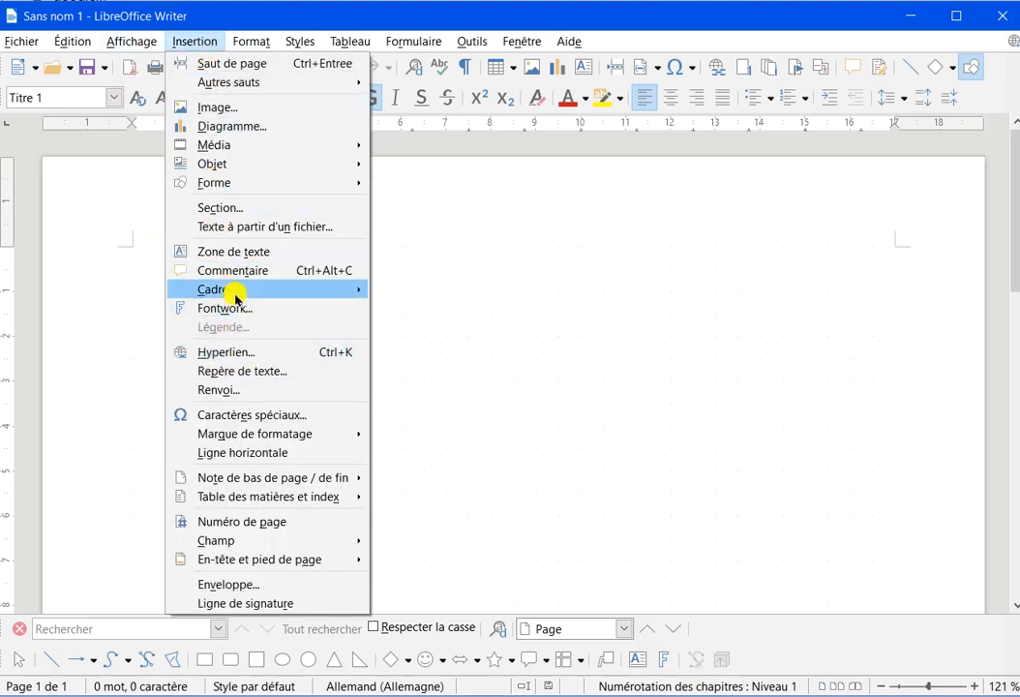
mouse_move(235, 299)
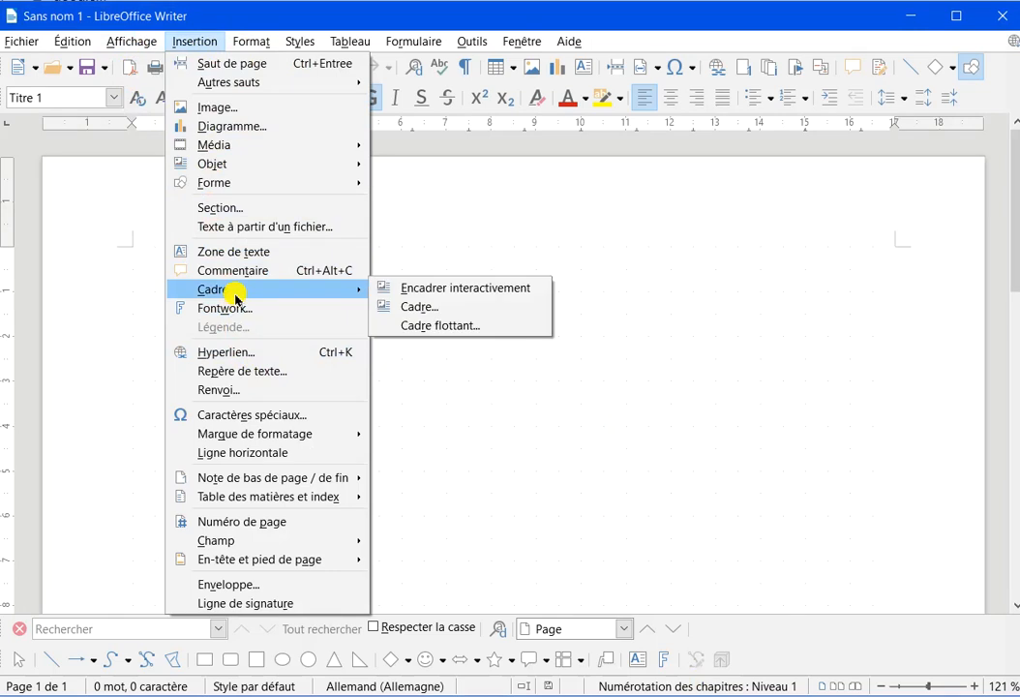
left_click(430, 308)
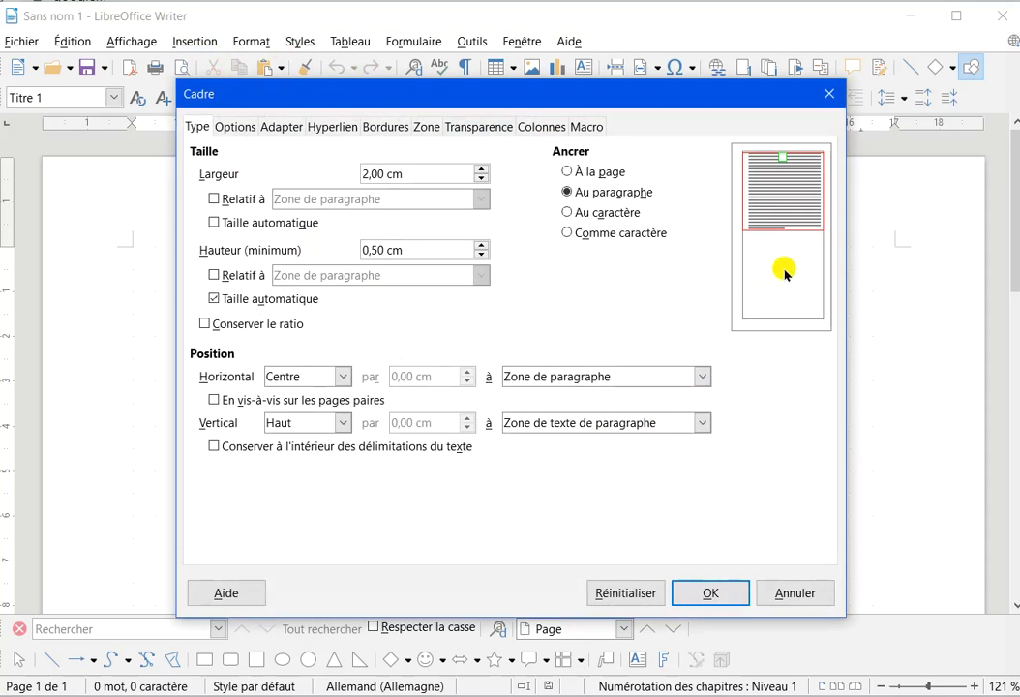
left_click(831, 97)
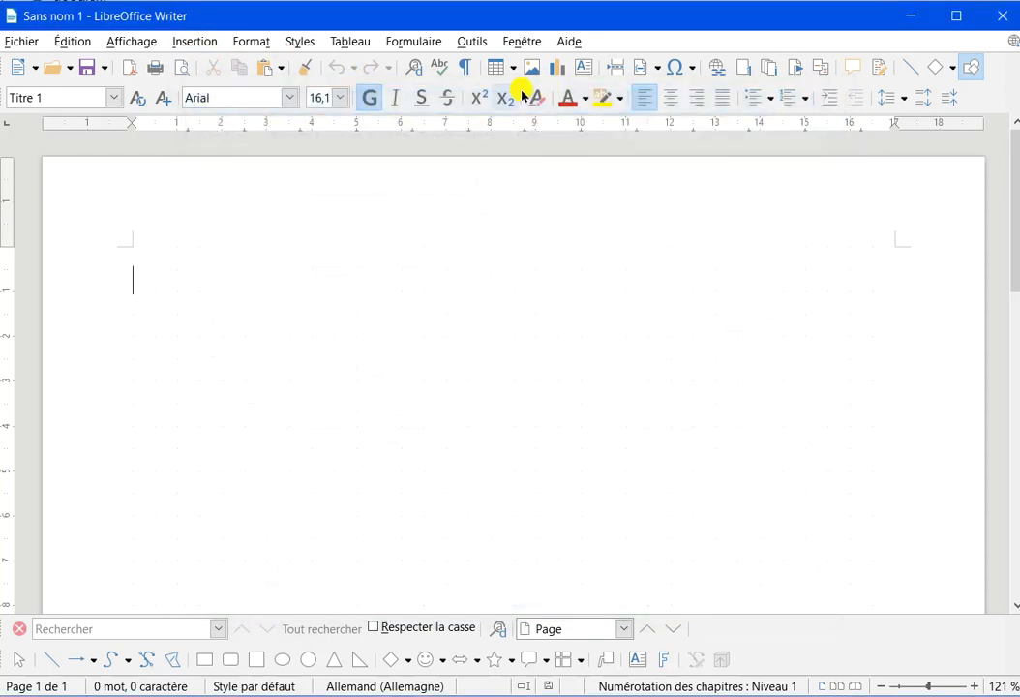
- Draw a frame of about 4 × 2 cm interactively near the page's upper-left margin and move it to about 0.45 / 0.50 cm
left_click(181, 41)
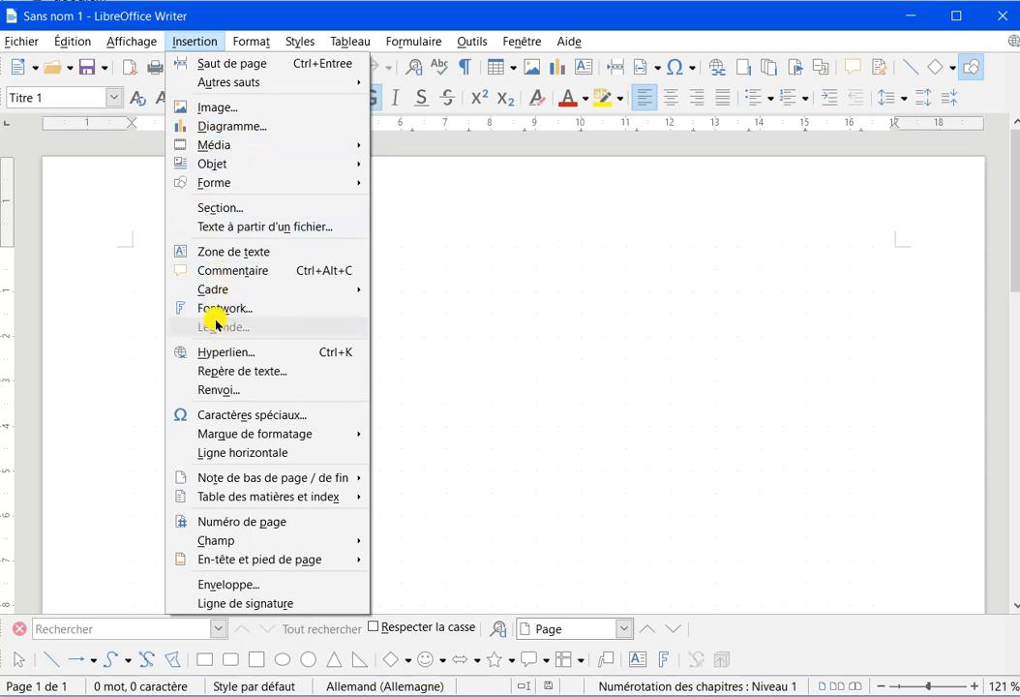
mouse_move(221, 289)
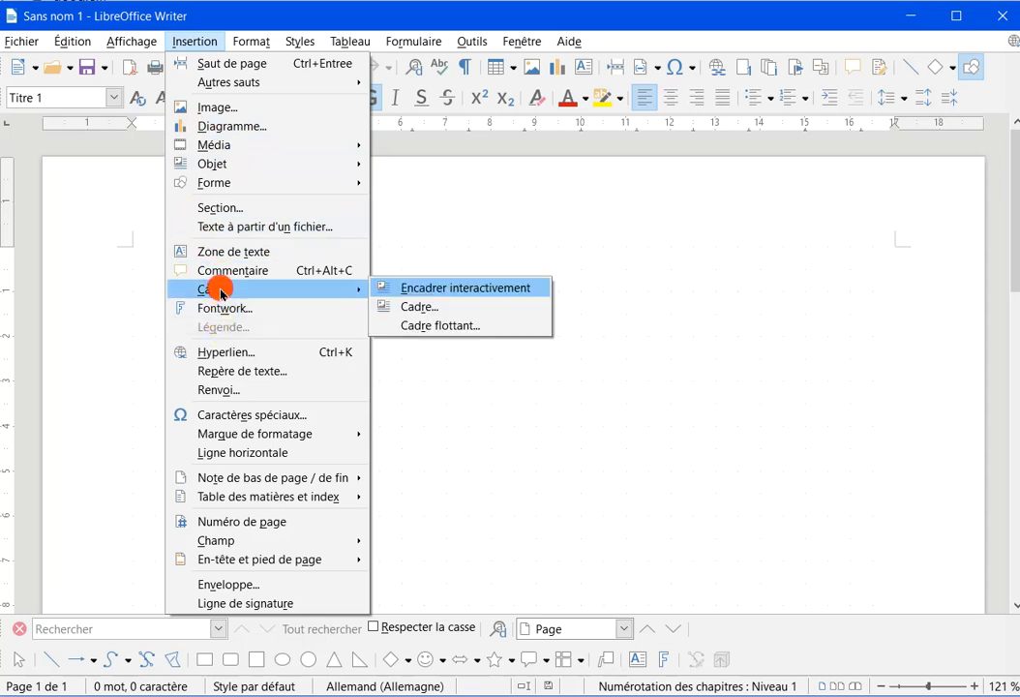
left_click(478, 291)
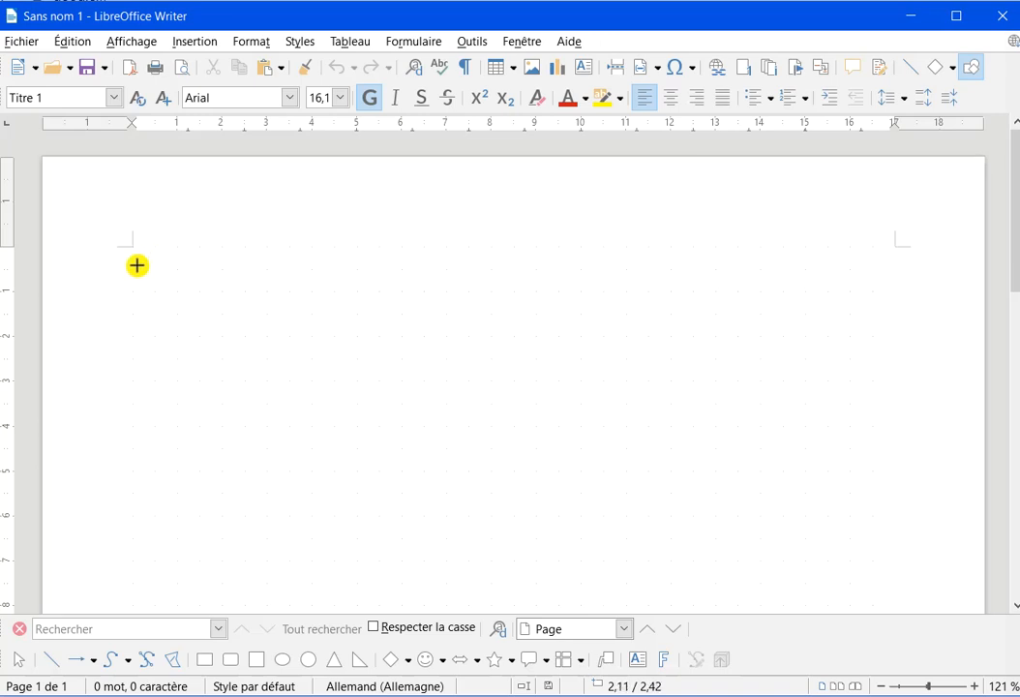
left_click_drag(138, 267, 311, 356)
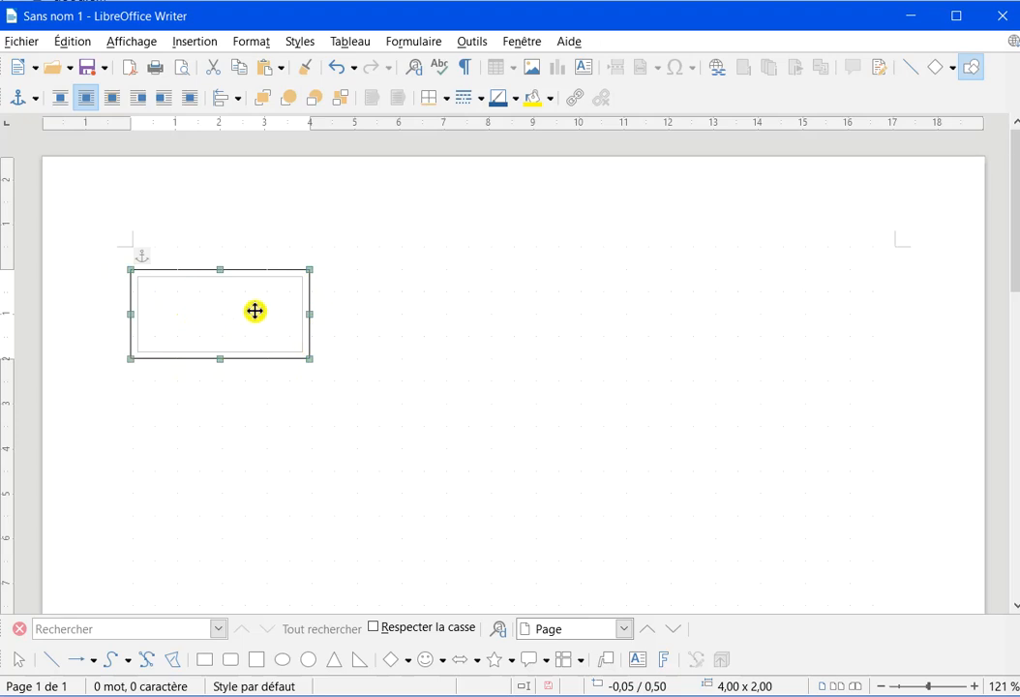
mouse_move(254, 311)
left_mouse_down()
mouse_move(543, 392)
mouse_move(230, 316)
mouse_move(276, 315)
mouse_move(263, 310)
left_mouse_up()
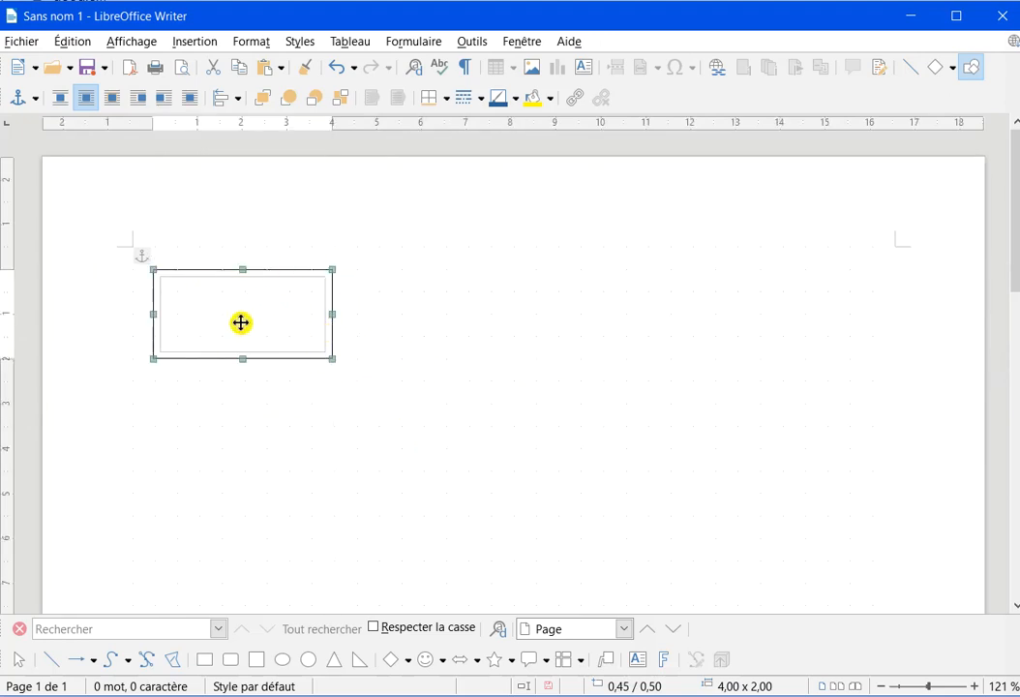
left_click(438, 325)
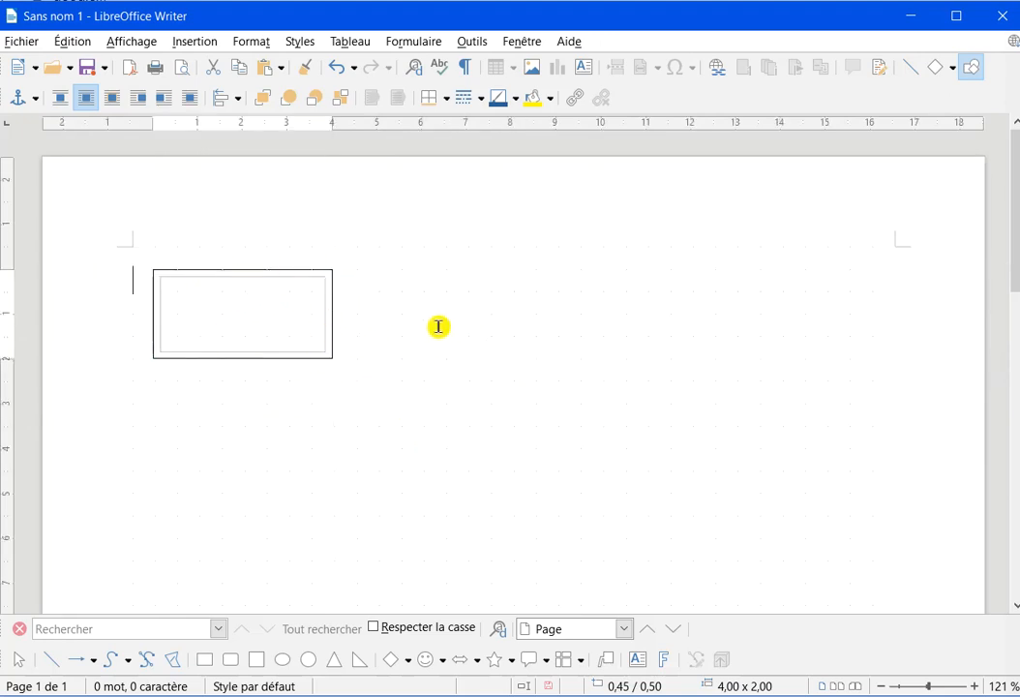
- Remove the border lines from the frame near the page's upper-left margin
left_click(331, 335)
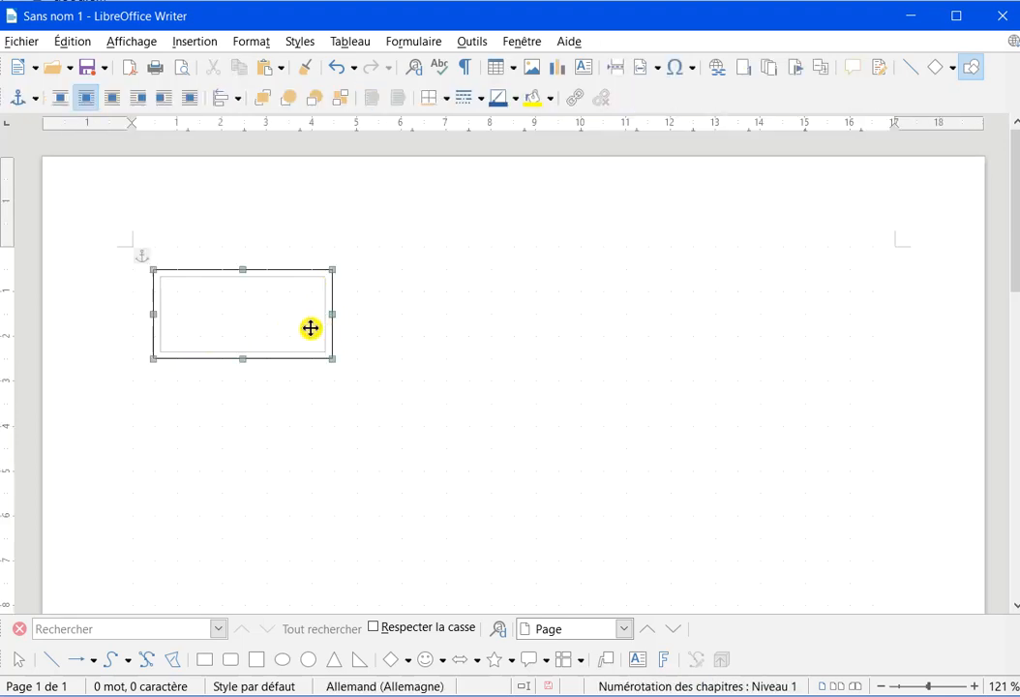
right_click(308, 326)
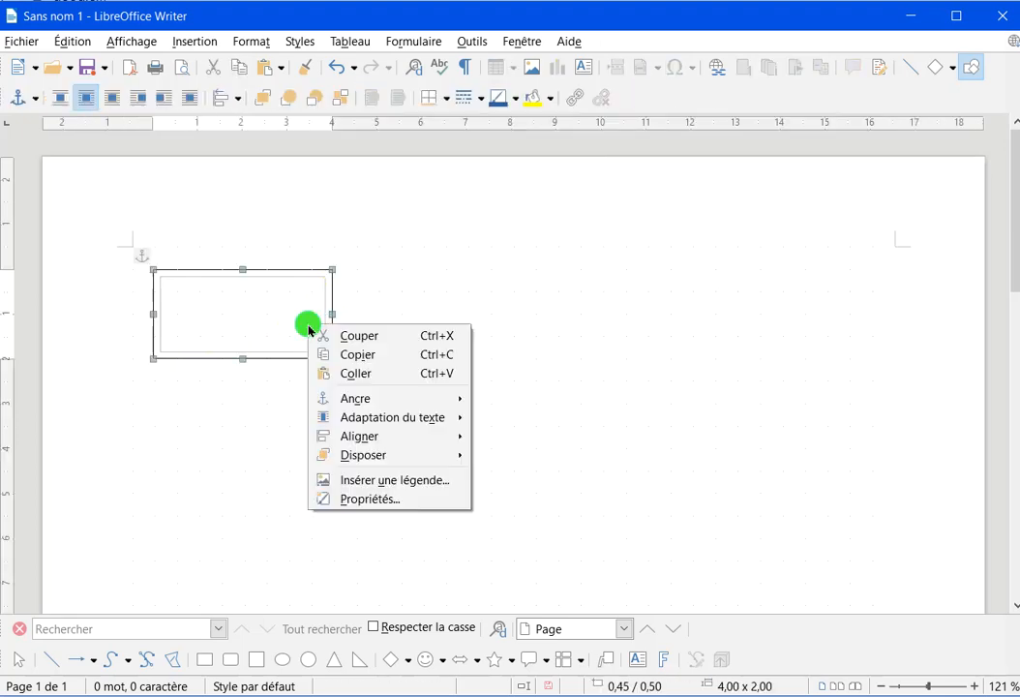
left_click(377, 499)
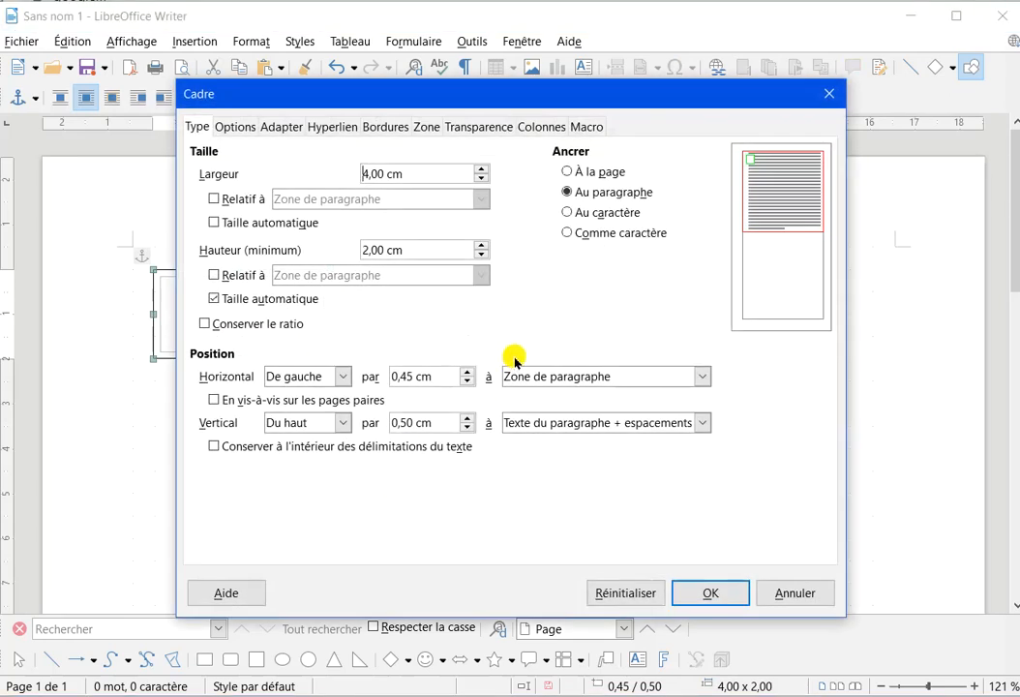
left_click(383, 126)
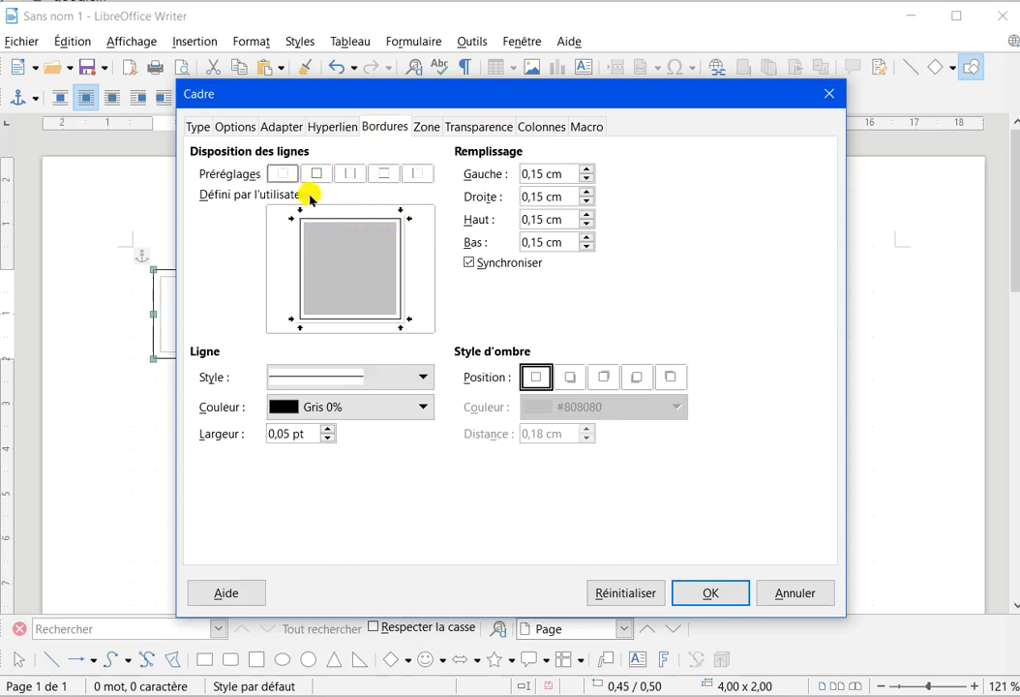
left_click(282, 175)
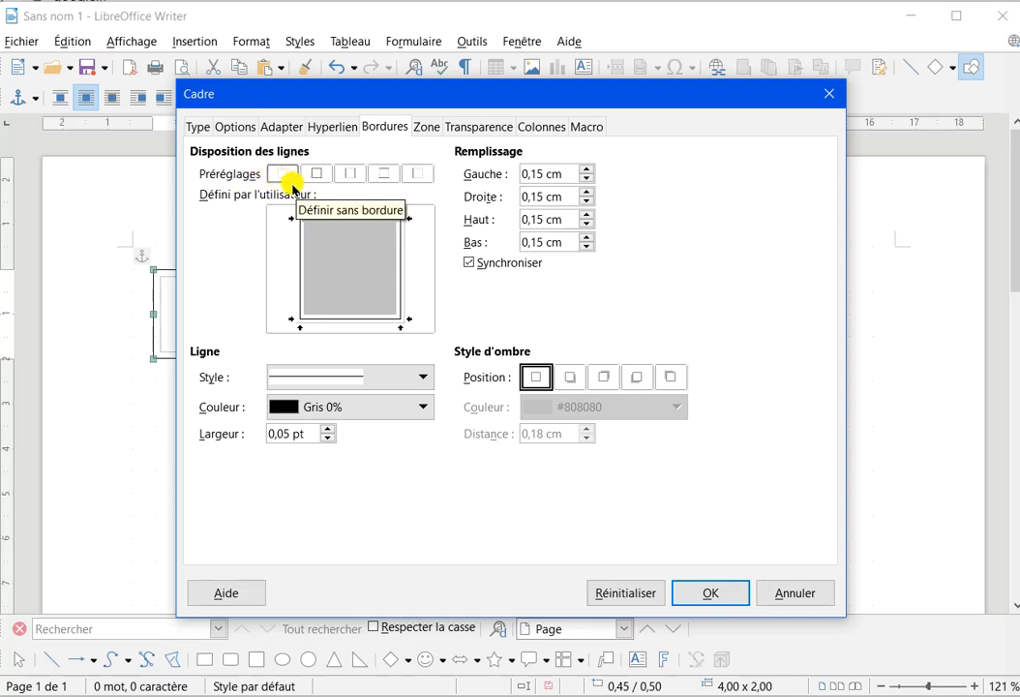
left_click(283, 174)
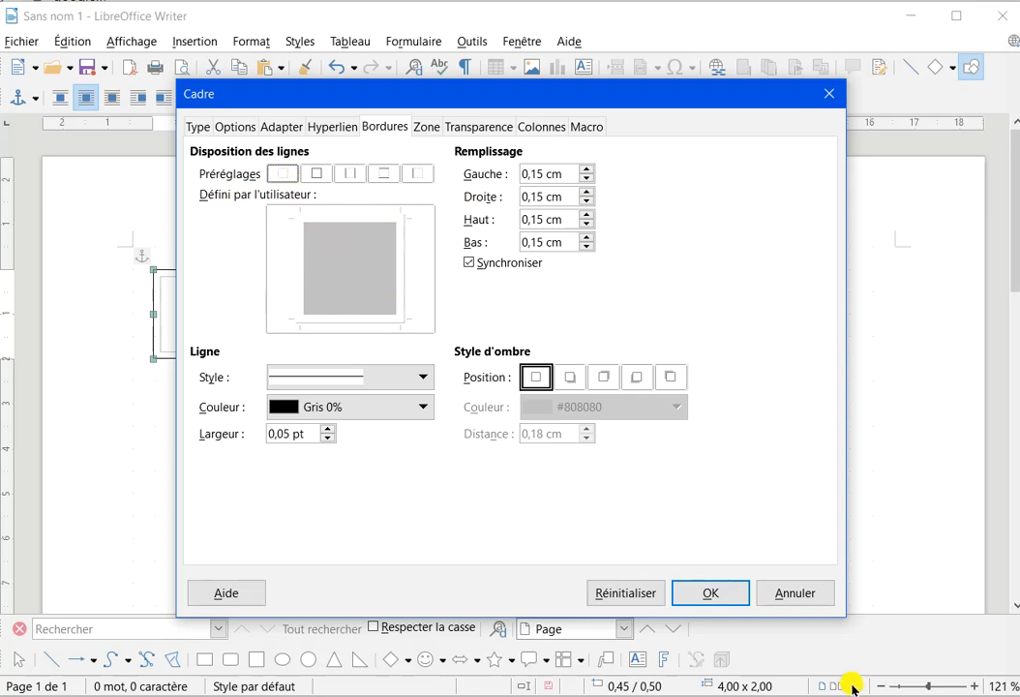
left_click(712, 593)
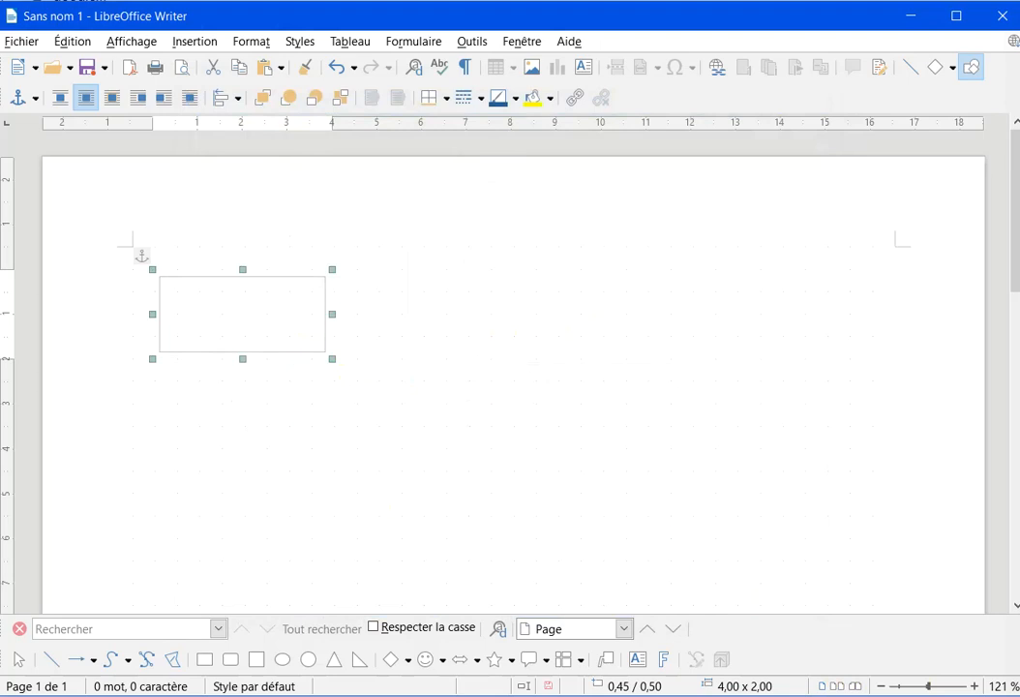
- Switch to lettre.odt, review its frames from the sender block down to the body frame, and return to the blank document Sans nom 1
left_click(881, 696)
left_click(801, 695)
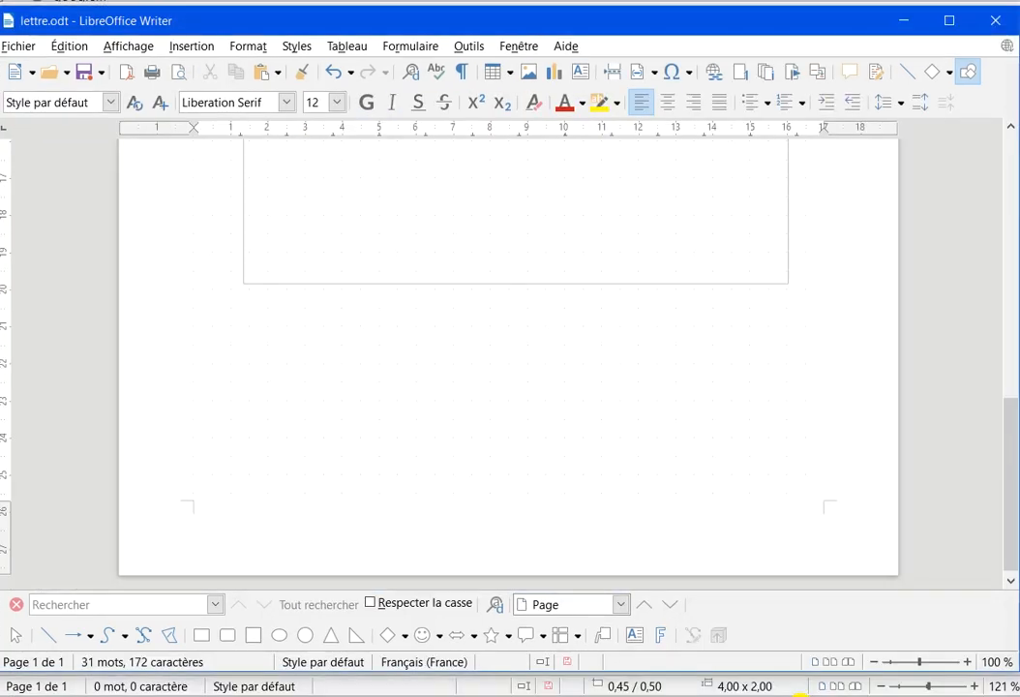
scroll(610, 405, "up", 6)
left_click_drag(1004, 353, 977, 258)
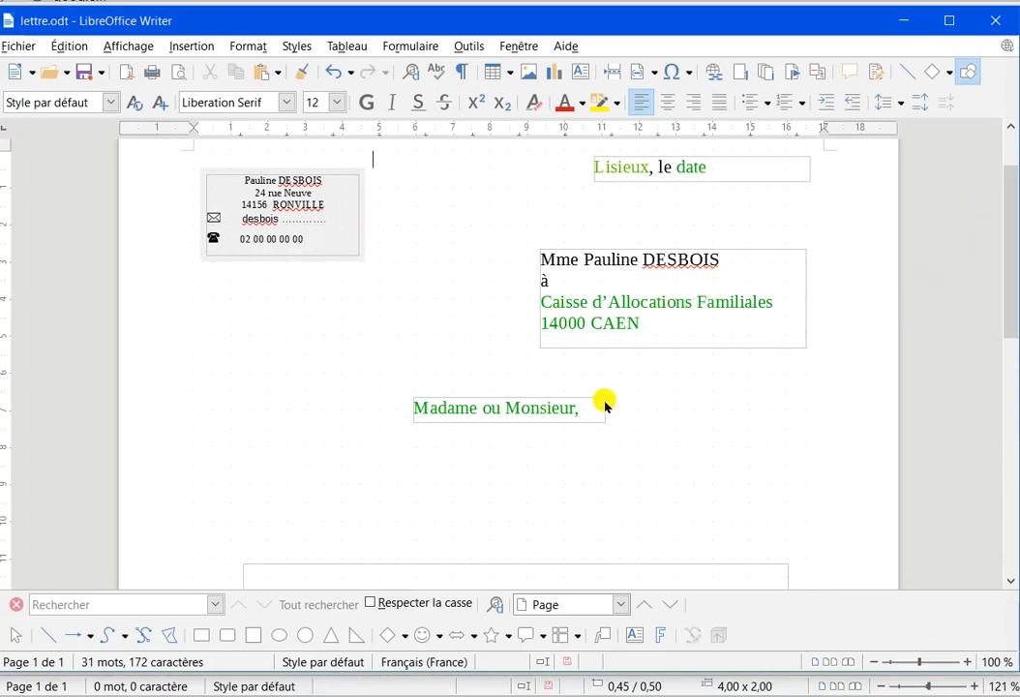
scroll(612, 414, "down", 3)
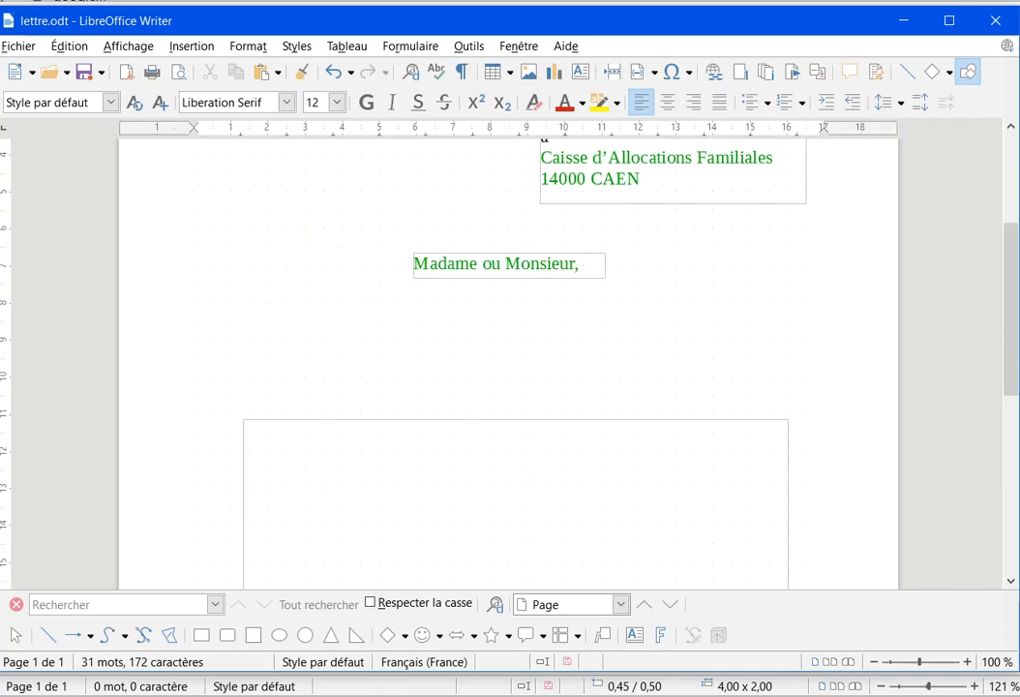
left_click(908, 21)
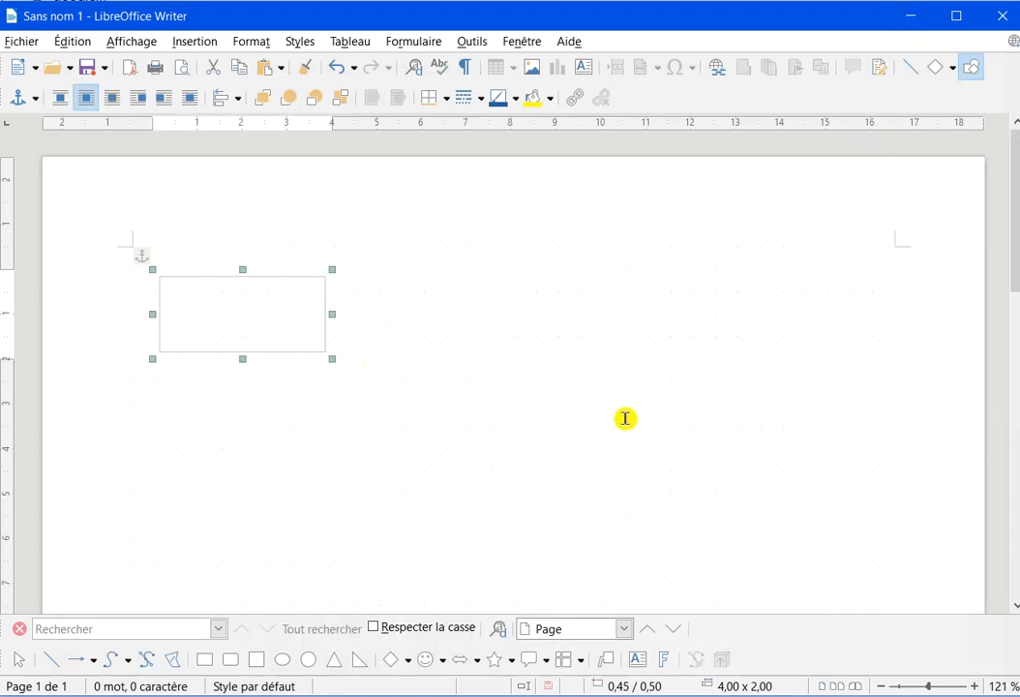
right_click(314, 323)
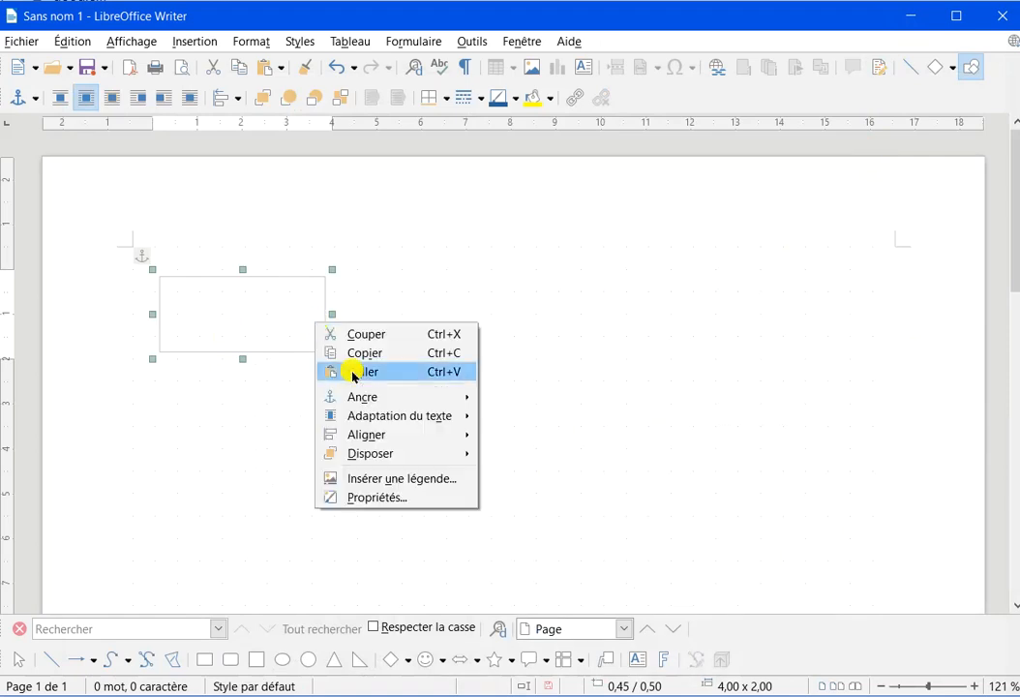
left_click(370, 353)
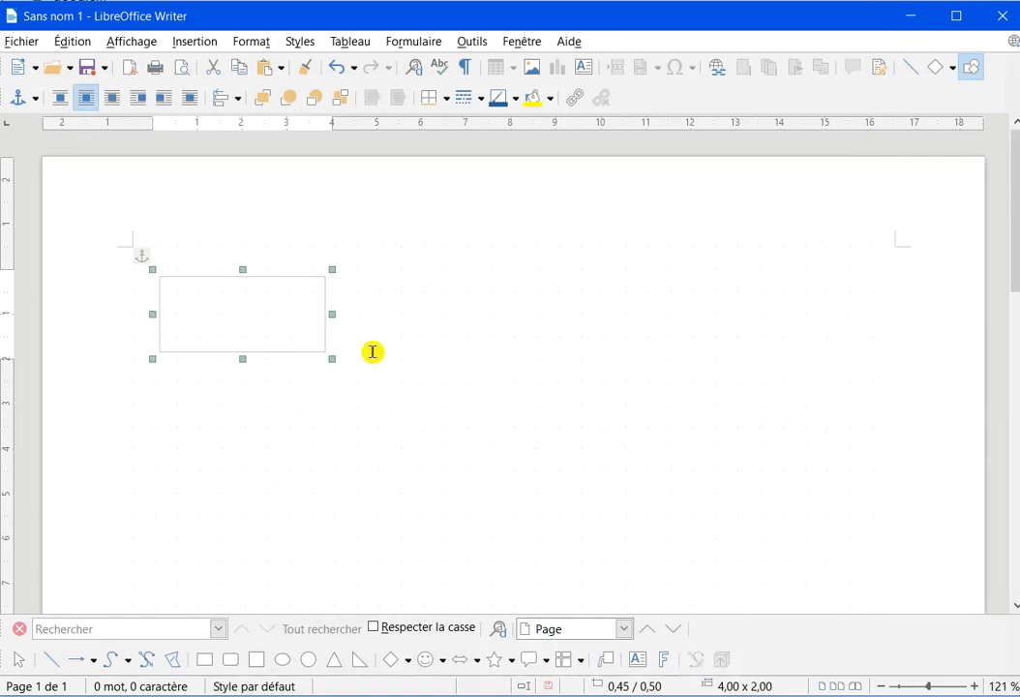
right_click(524, 363)
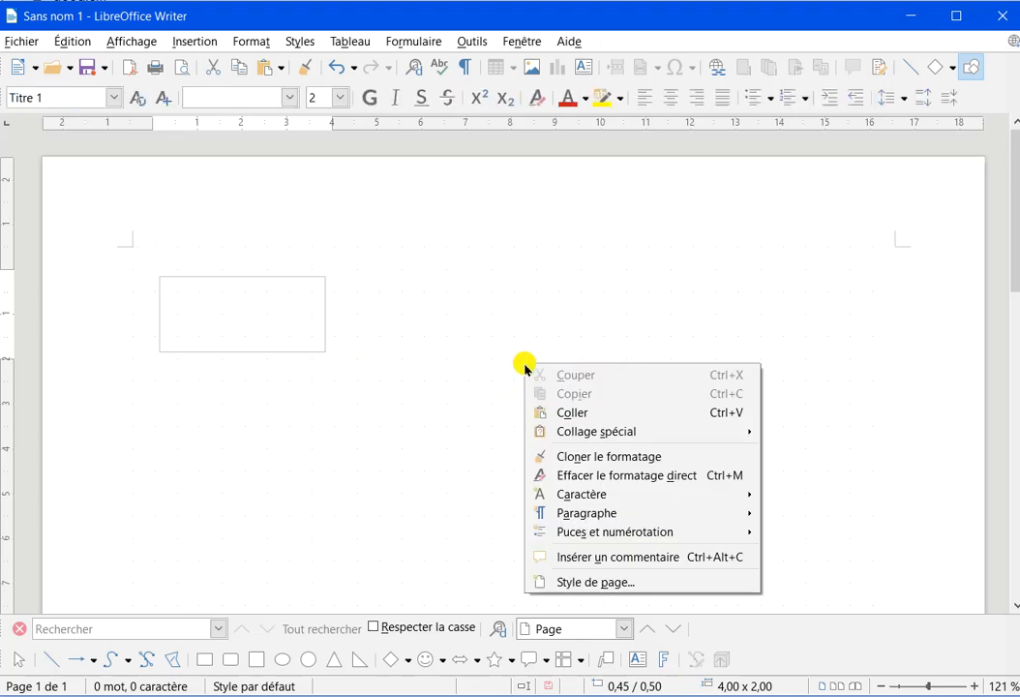
left_click(611, 413)
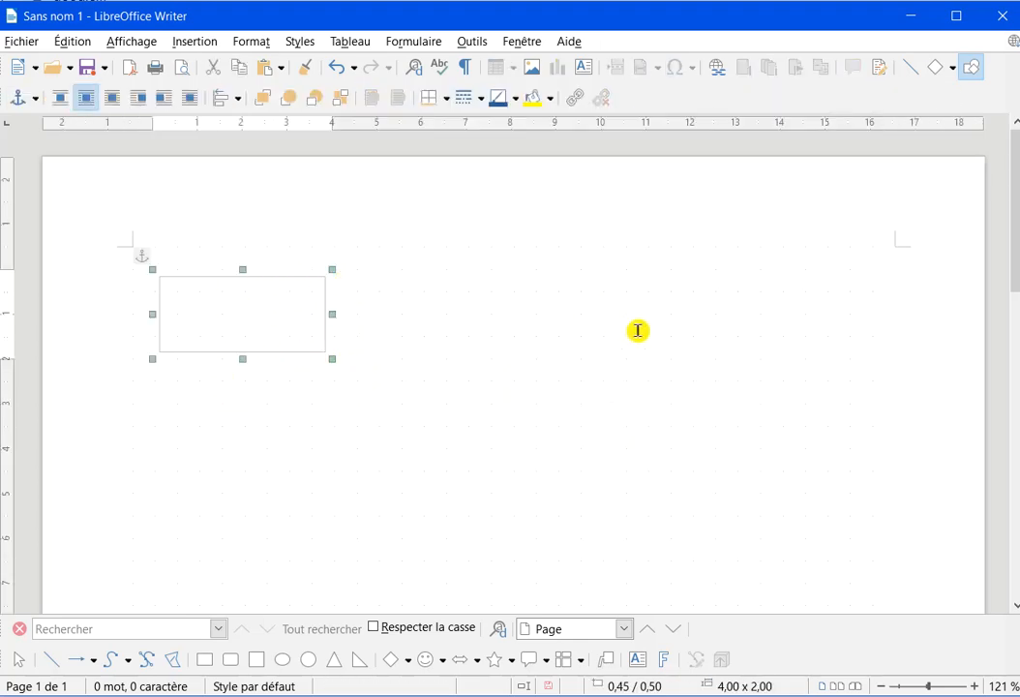
left_click_drag(256, 316, 466, 322)
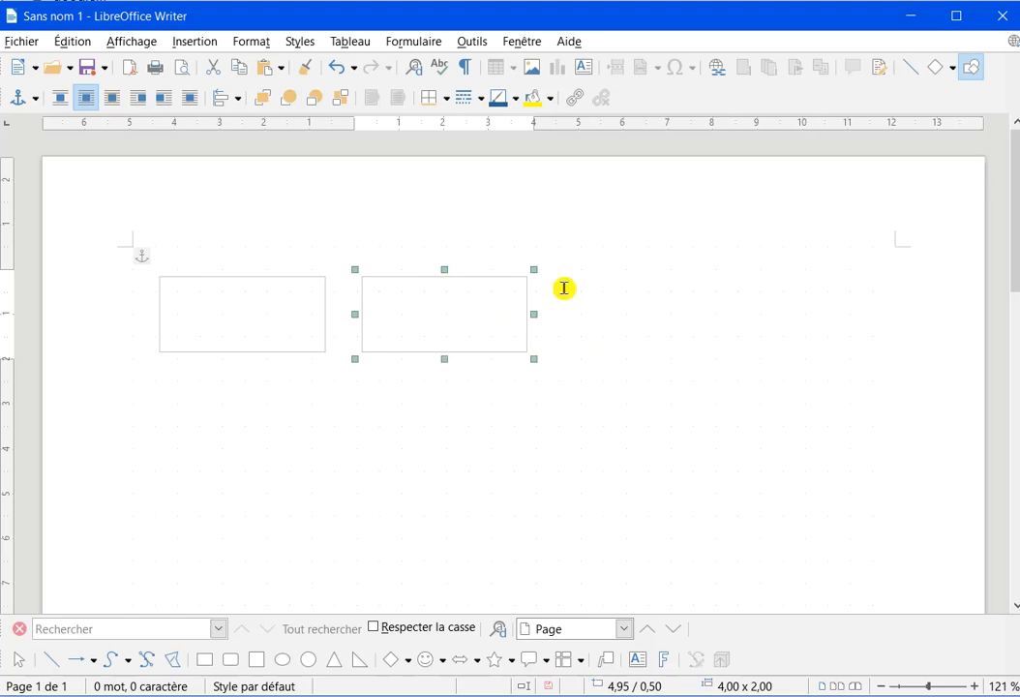
key("Delete")
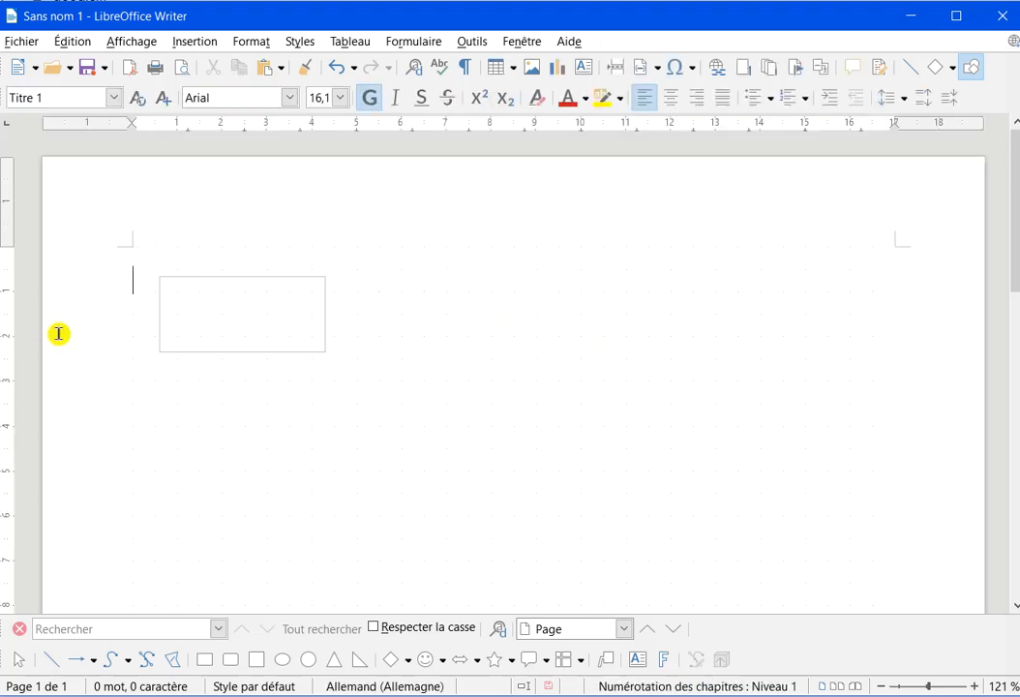
- Copy the borderless frame and place a pasted duplicate beside it at about 4.45 / 0.50 cm
left_click(325, 331)
right_click(279, 317)
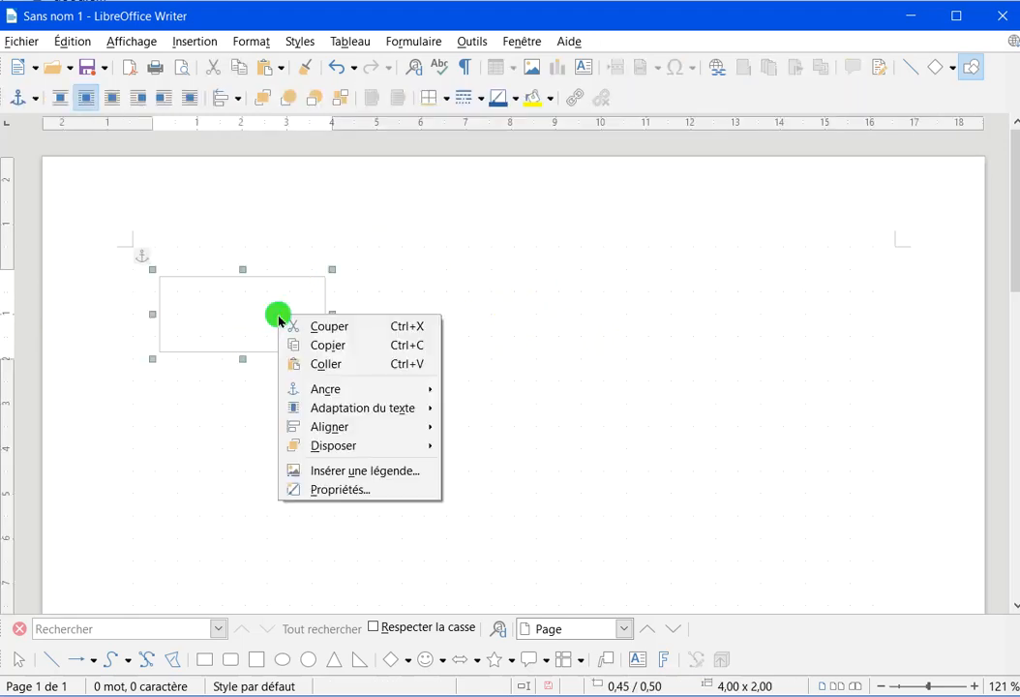
left_click(308, 344)
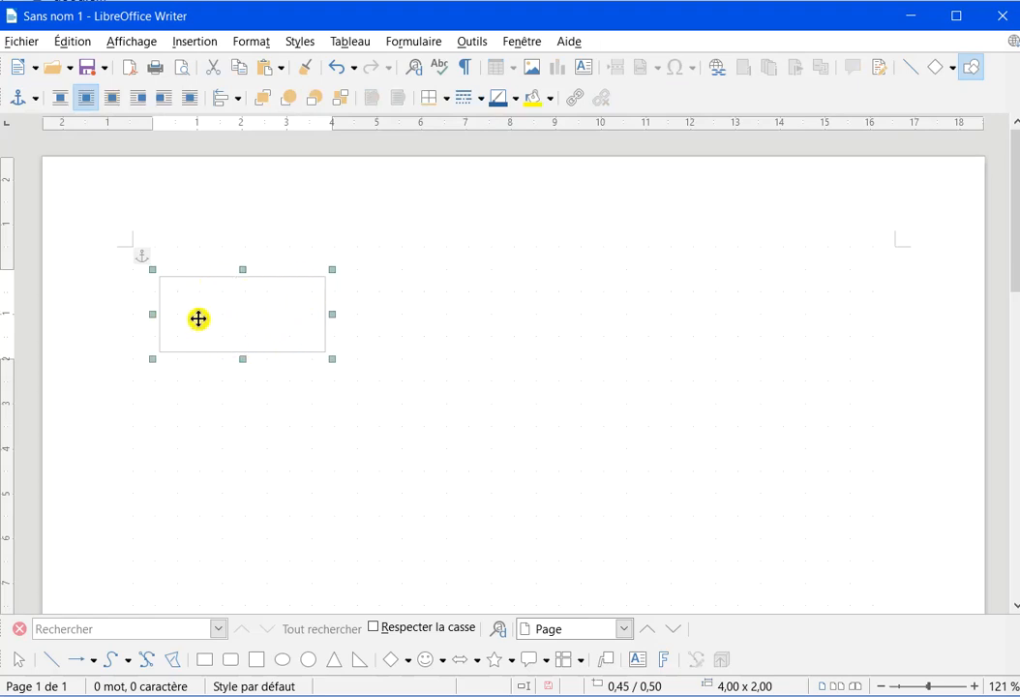
left_click(405, 300)
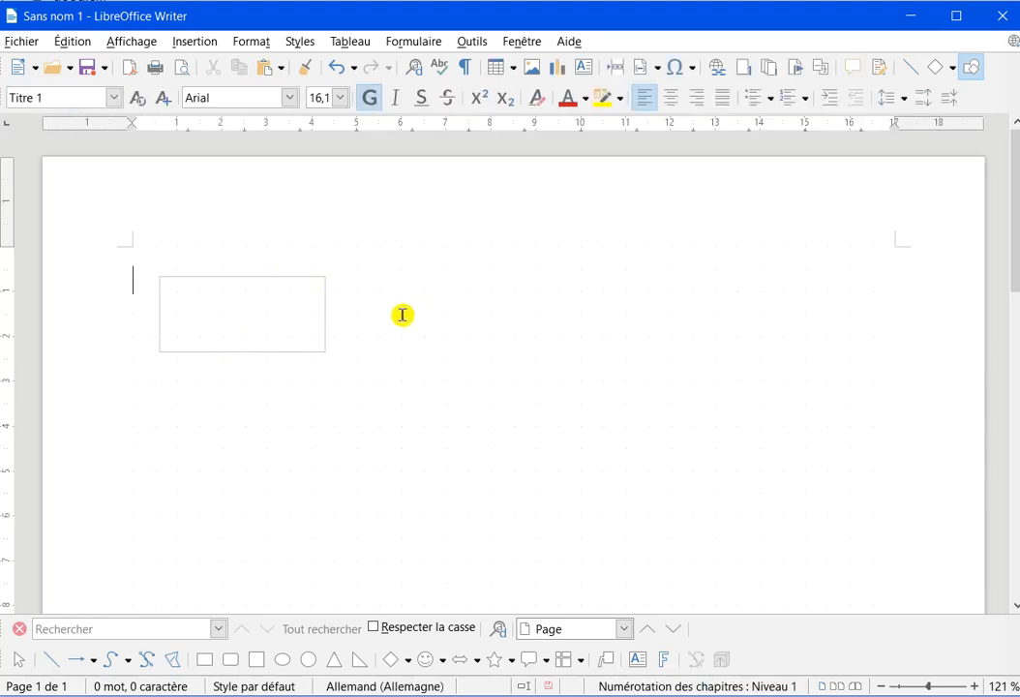
right_click(403, 314)
left_click(460, 359)
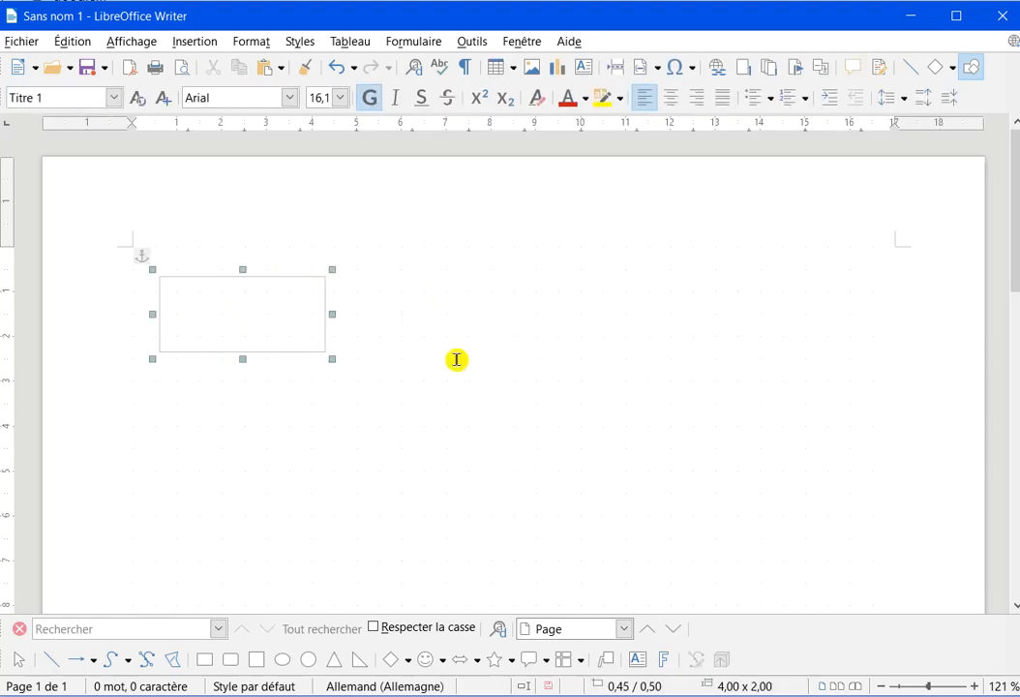
left_click_drag(237, 315, 421, 316)
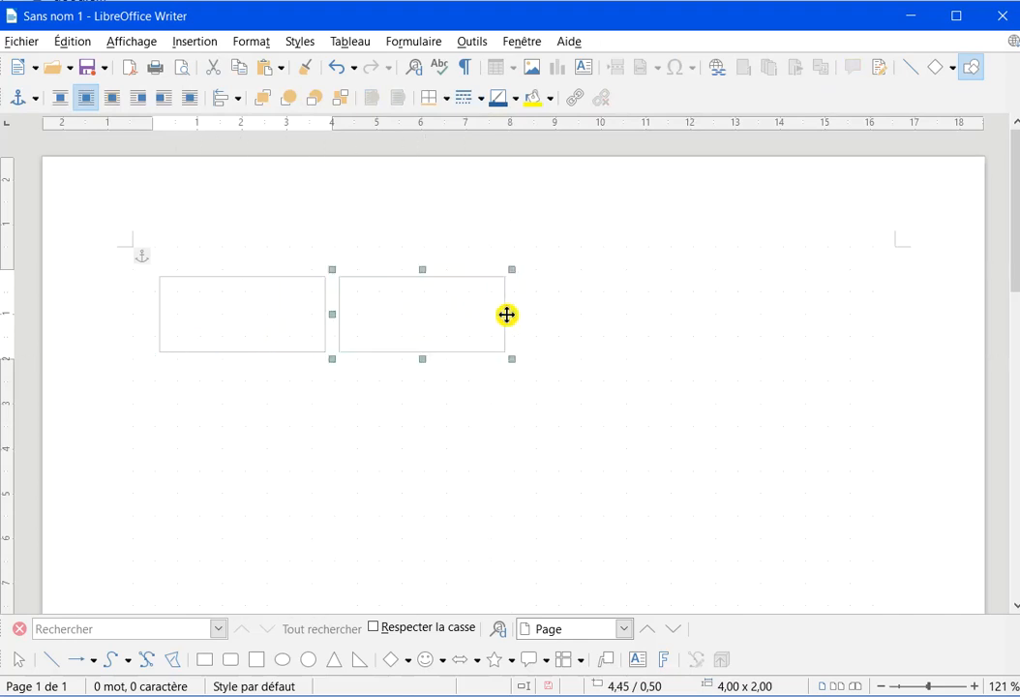
- Paste another copy of the frame and place it as the third one in the top row, right of the second
right_click(583, 323)
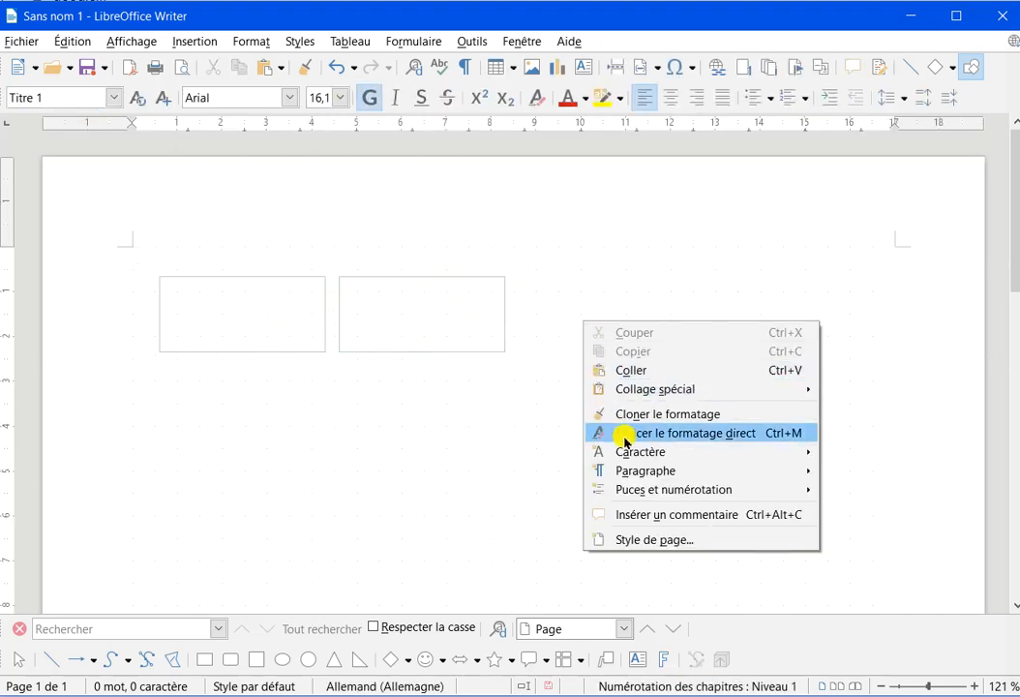
left_click(551, 336)
right_click(570, 351)
left_click(615, 387)
left_click_drag(268, 330, 633, 320)
- Paste three more copies of the frame and line them up in a second row about 3.50 cm down, starting below the first frame
right_click(388, 458)
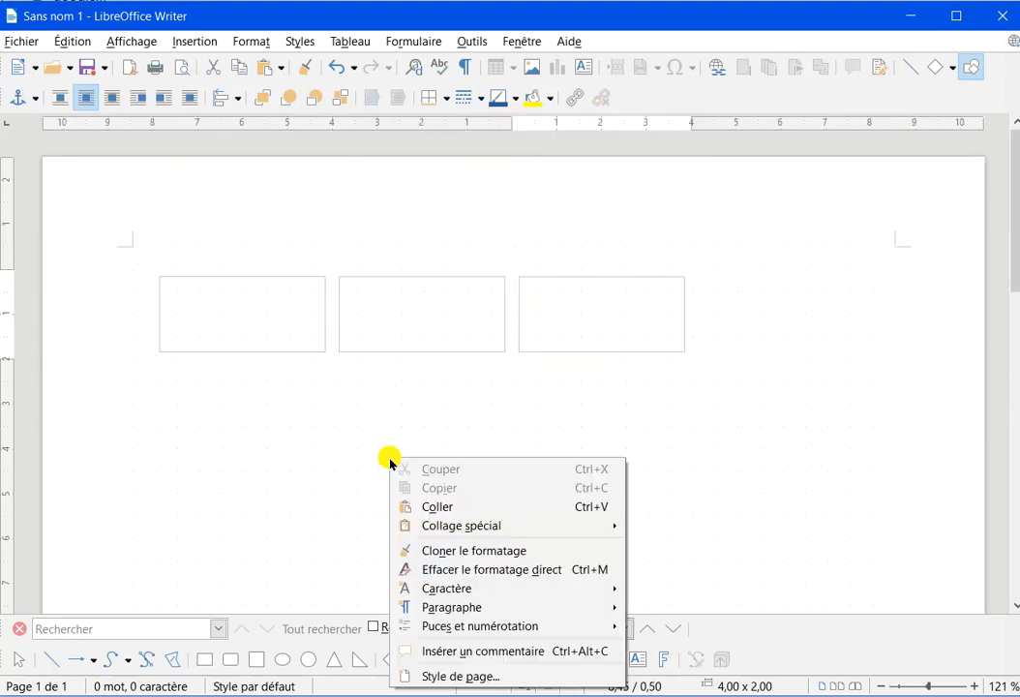
left_click(443, 506)
left_click_drag(277, 303, 269, 454)
left_click(508, 453)
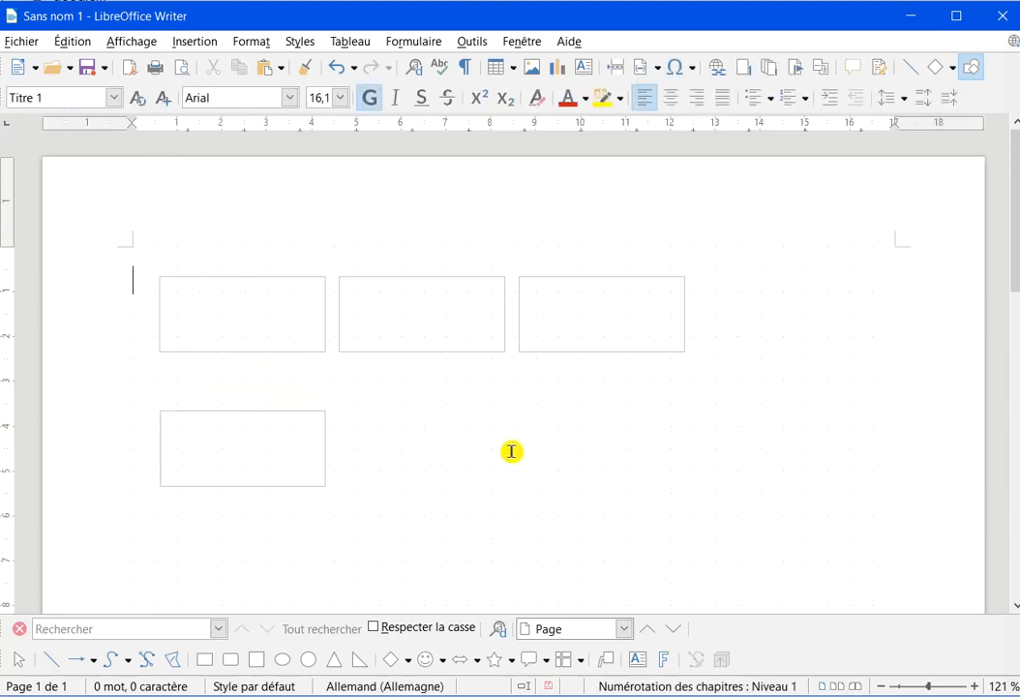
right_click(511, 450)
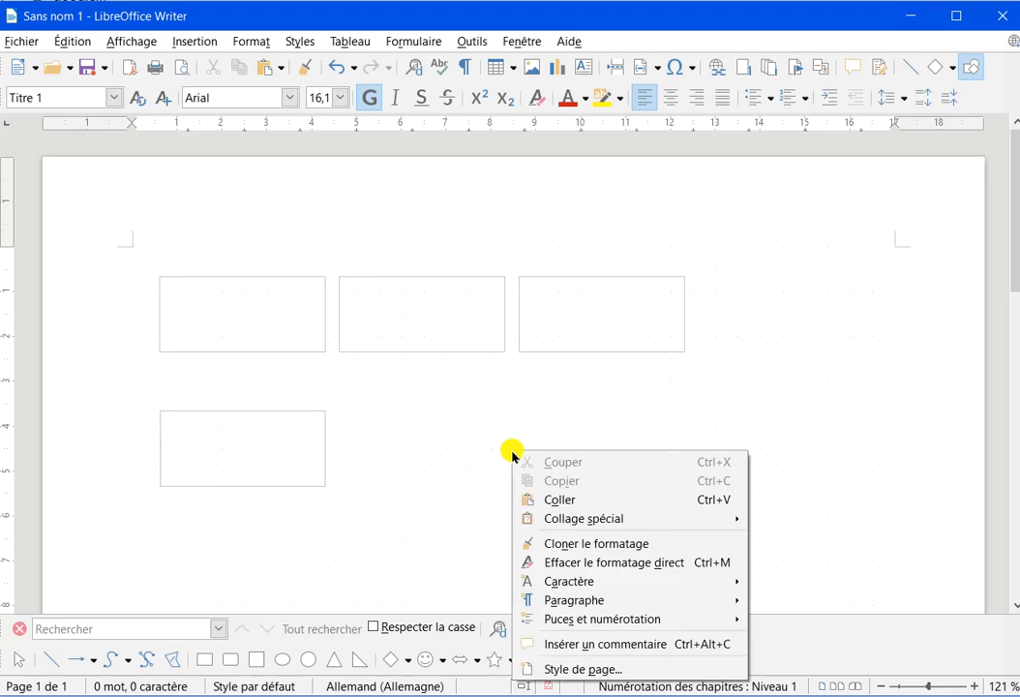
left_click(567, 501)
left_click_drag(264, 357, 475, 454)
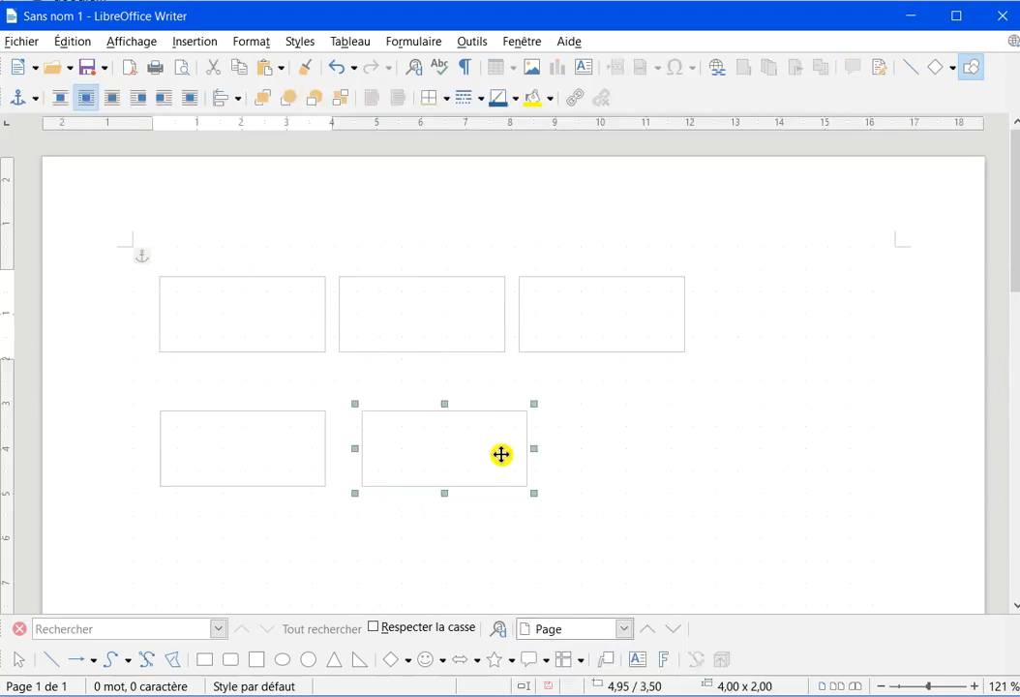
left_click(653, 458)
right_click(653, 458)
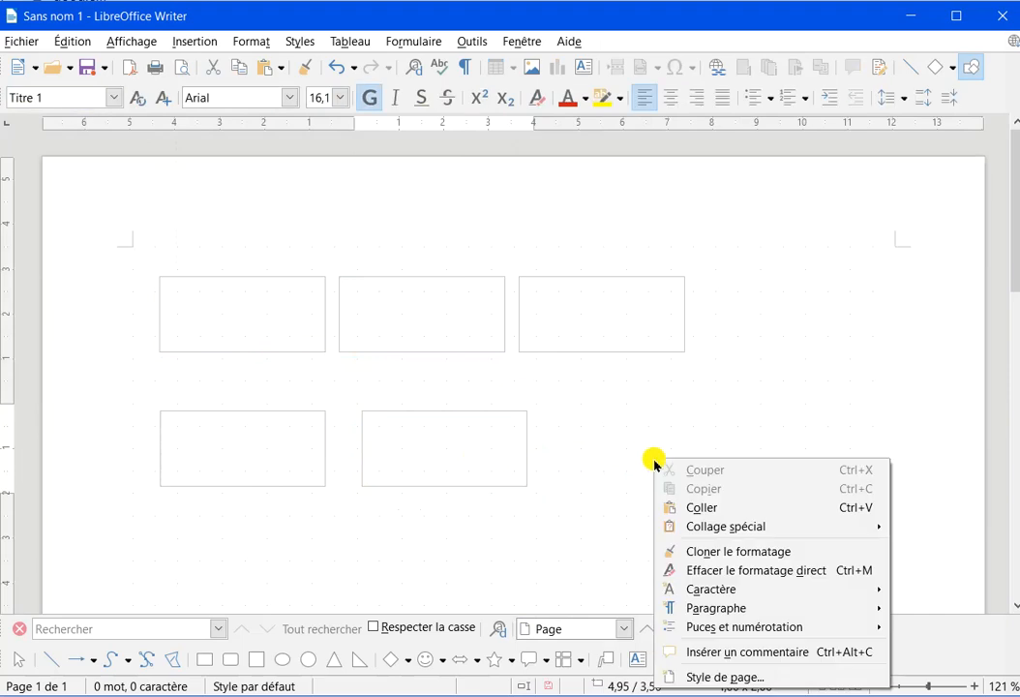
left_click(701, 505)
left_click_drag(317, 301, 665, 441)
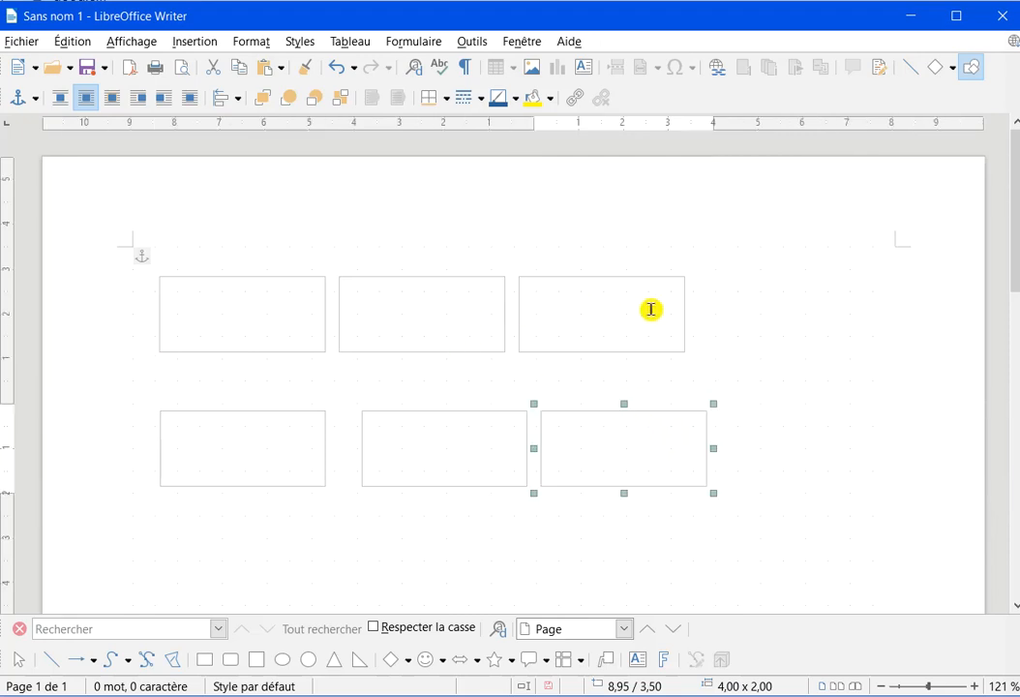
- Move the three second-row frames down, left to about 0.45 / 5.00 cm, right to 8.95 / 6.00 cm, and shorten the middle one to about 1 cm
left_click_drag(613, 468, 612, 580)
left_click(402, 532)
left_click_drag(449, 441, 419, 530)
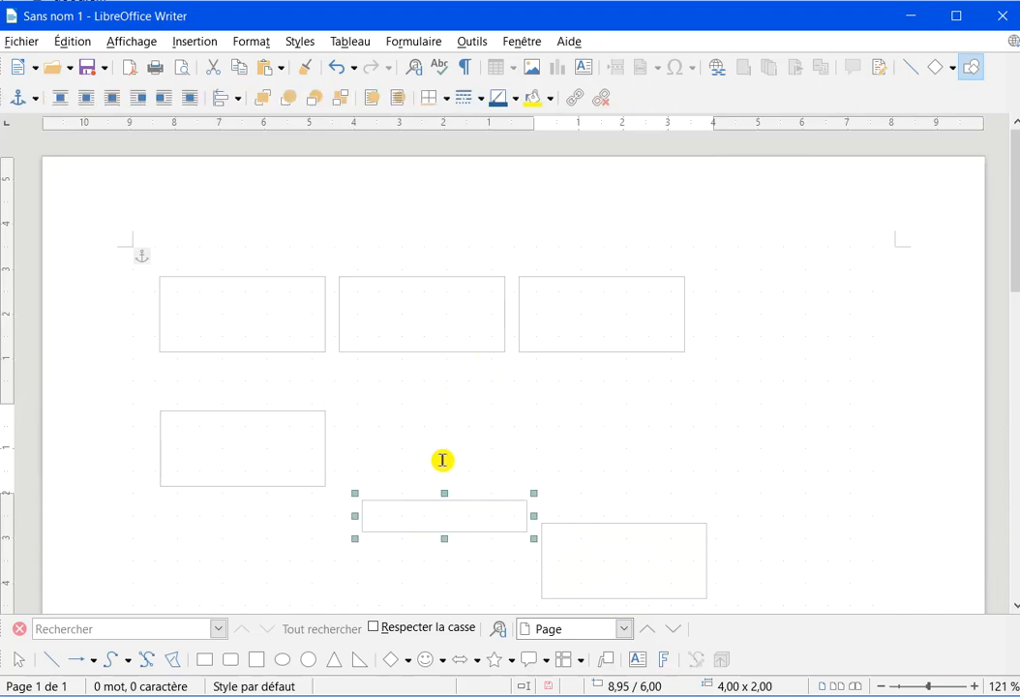
left_click(280, 453)
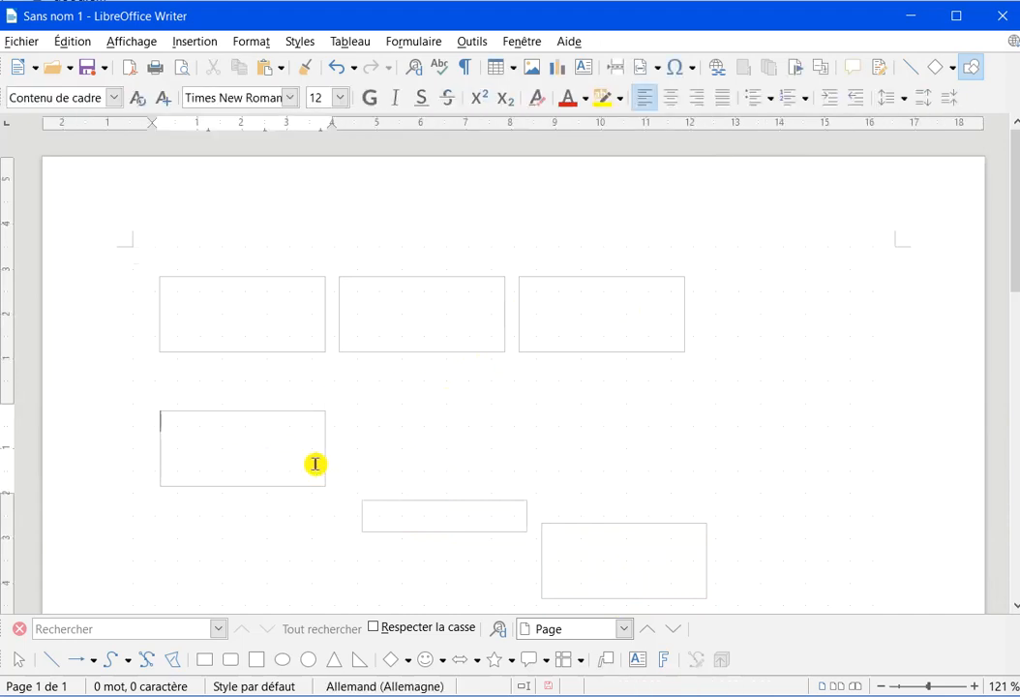
left_click_drag(322, 466, 319, 538)
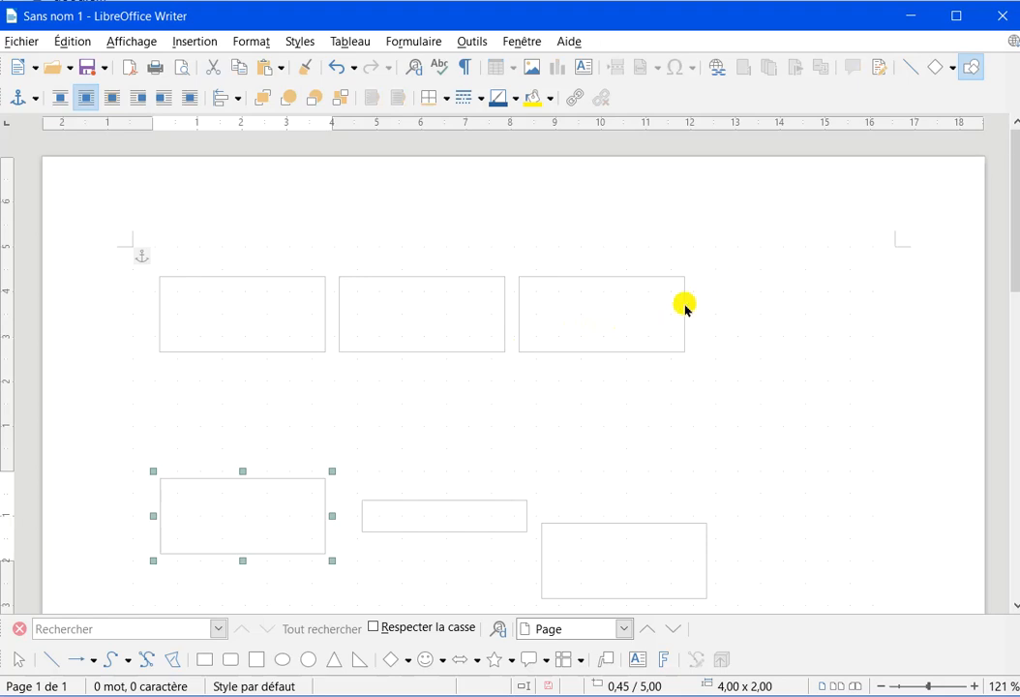
- Move the third top-row frame to the page's upper-right margin and resize it to about 5.00 × 1.50 cm at 11.95 / 0.00 cm
left_click_drag(684, 319, 876, 303)
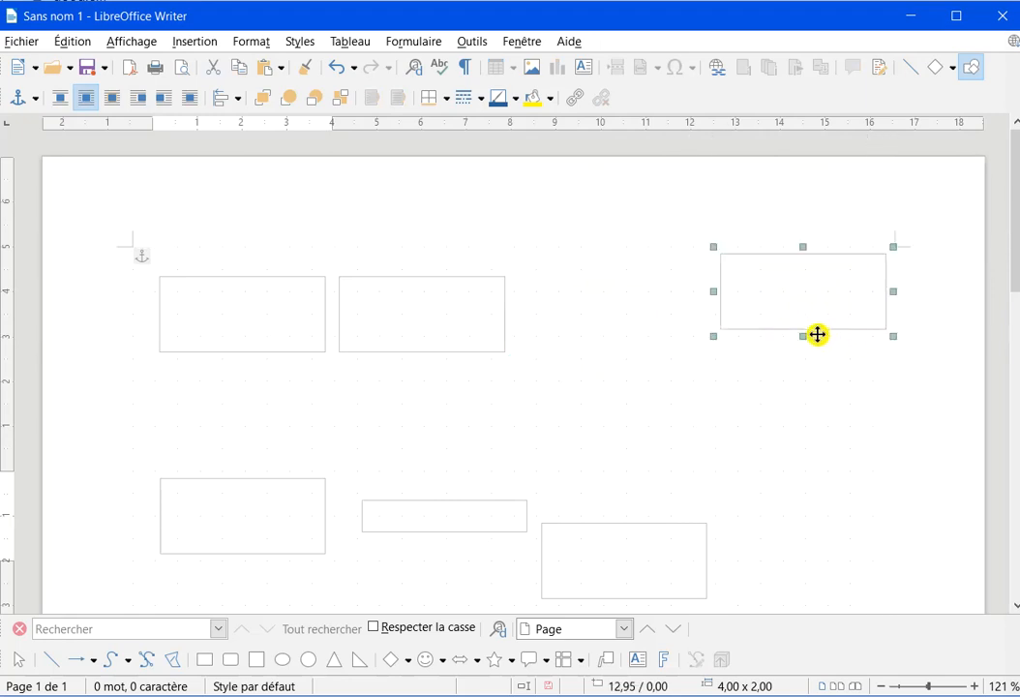
left_click_drag(803, 338, 794, 314)
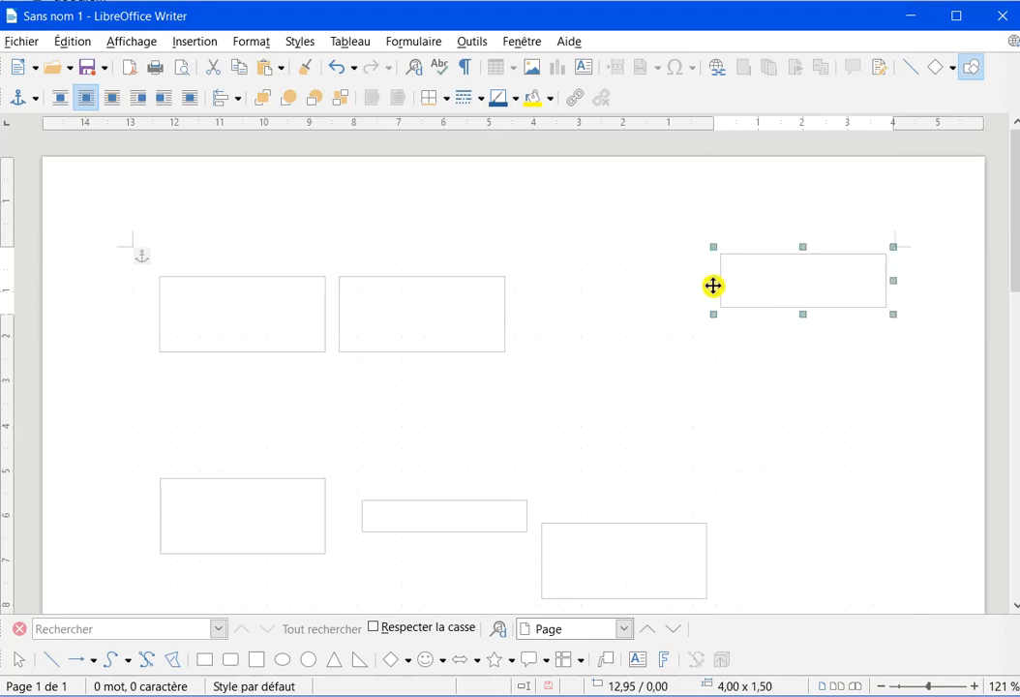
left_click_drag(715, 280, 679, 286)
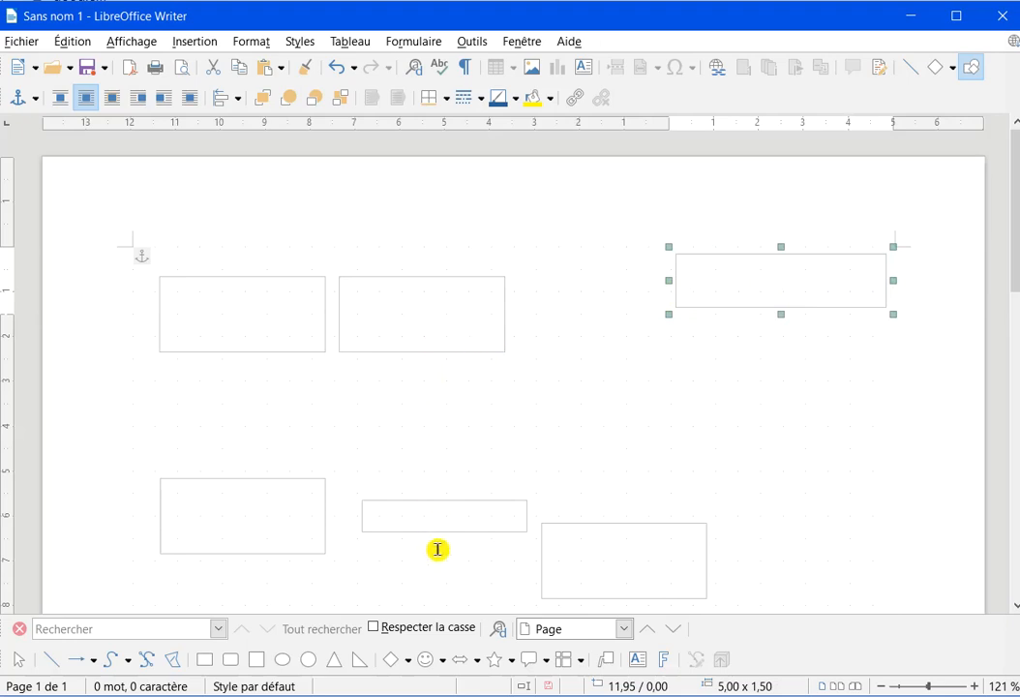
- Move the second top-row frame to 5.95 / 3.00 cm and resize it to 6.50 × 1.00 cm
left_click(511, 528)
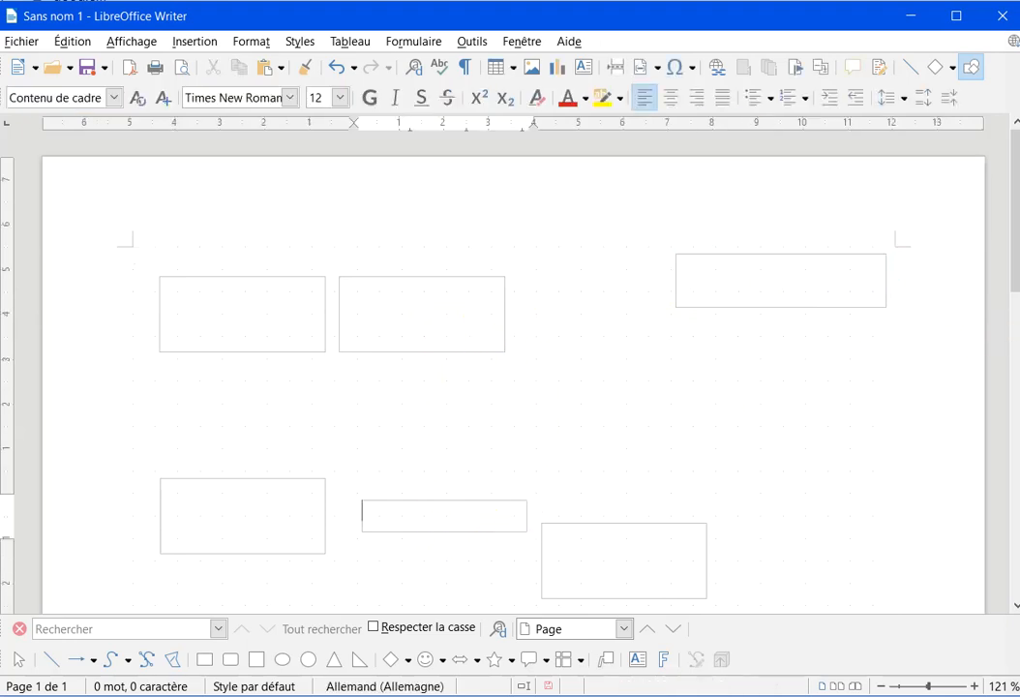
left_click_drag(1015, 263, 1013, 305)
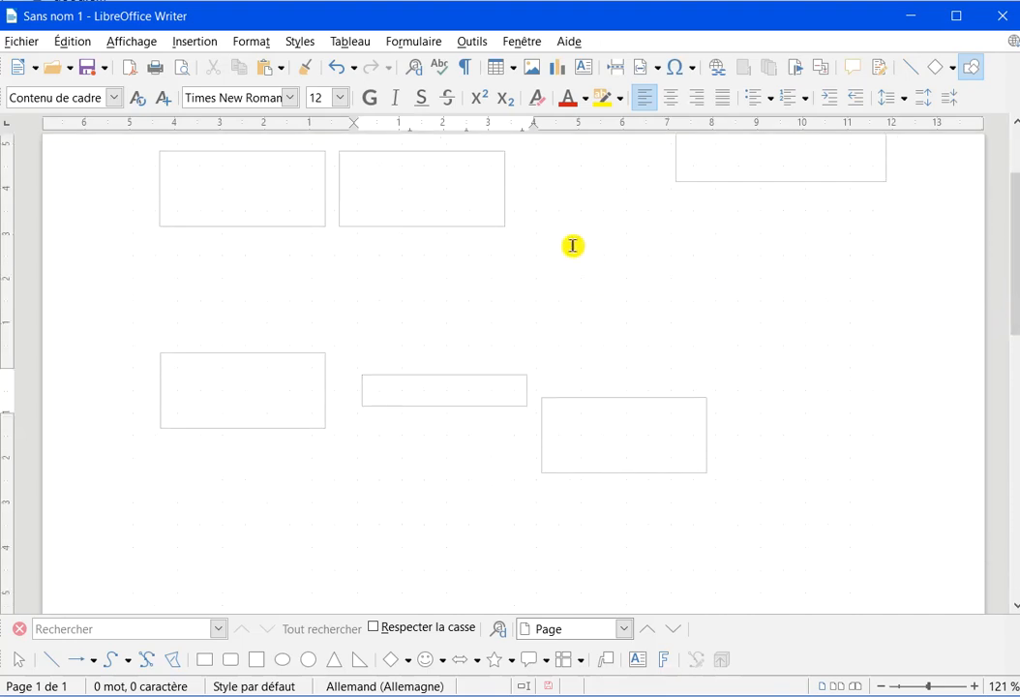
left_click(506, 217)
left_click_drag(440, 202, 496, 281)
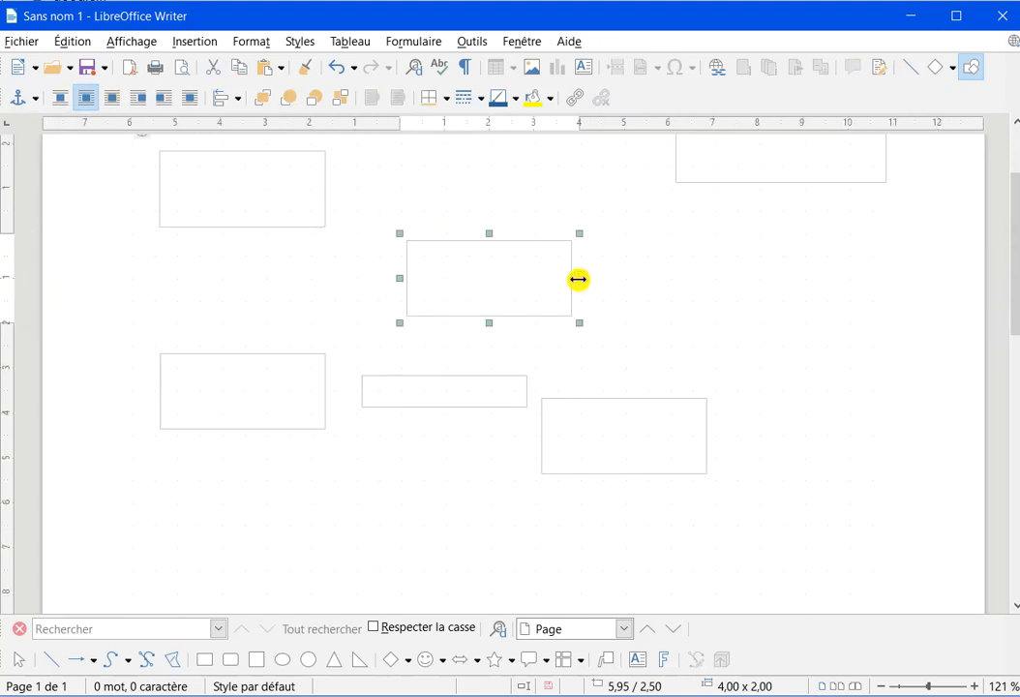
left_click_drag(578, 278, 692, 281)
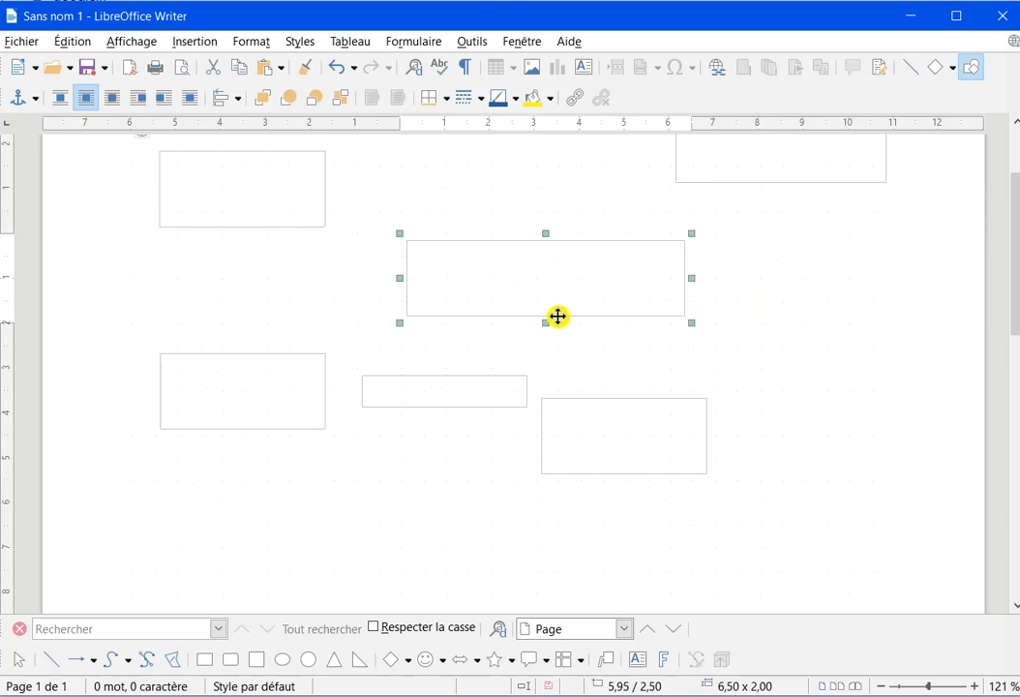
left_click_drag(540, 288, 540, 288)
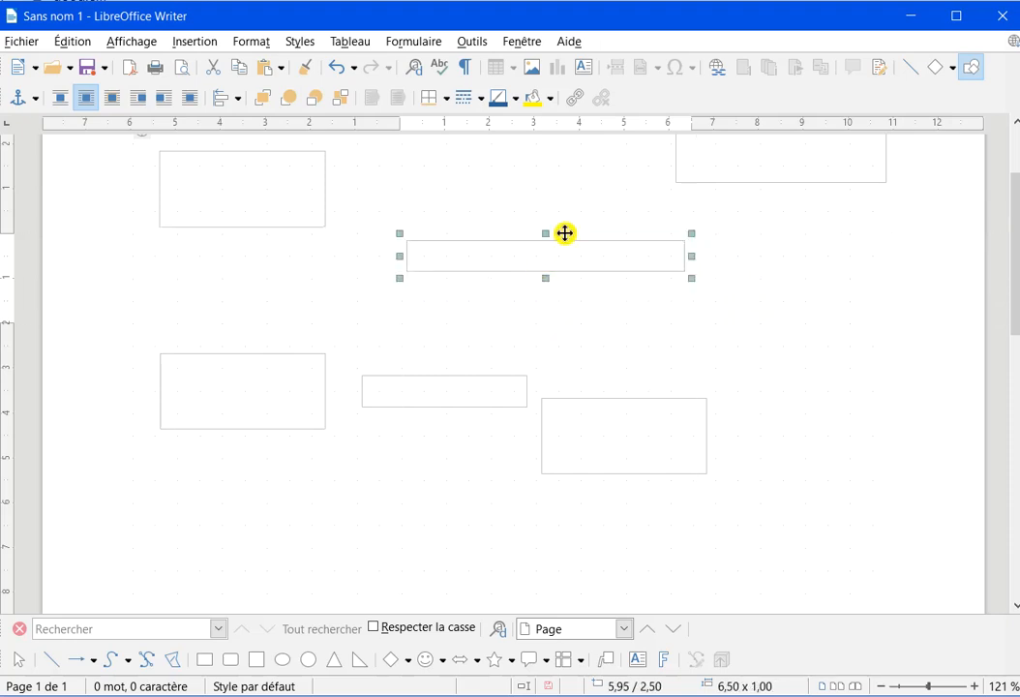
left_click_drag(574, 246, 562, 272)
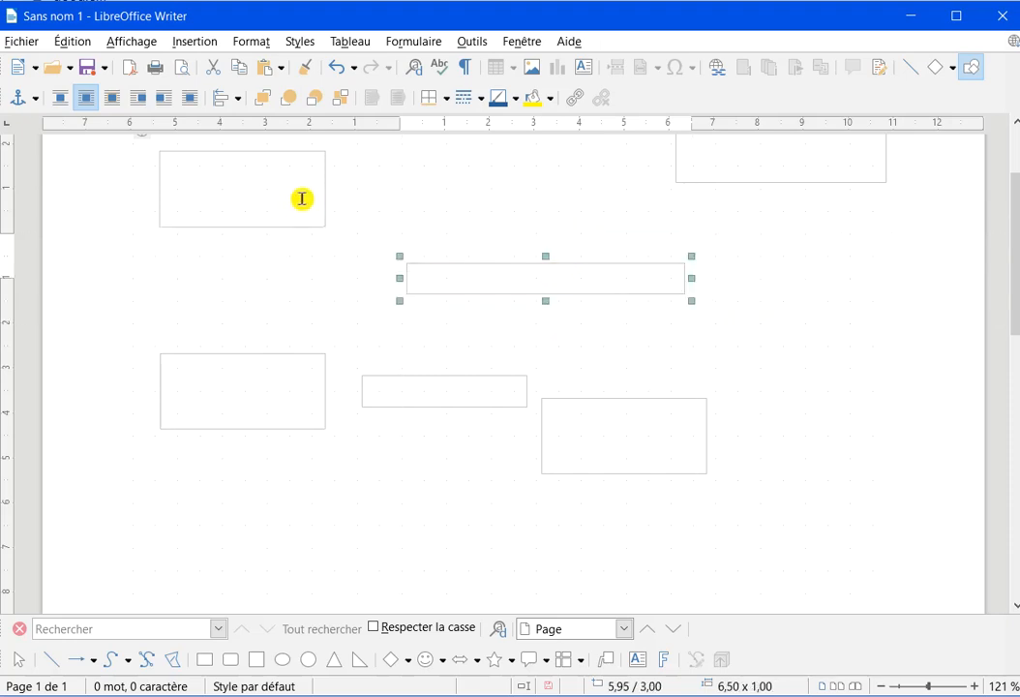
- Move the first top-row frame up to the top margin at 0.45 / 0.00 cm and resize it to 4.00 × 2.50 cm
left_click(319, 215)
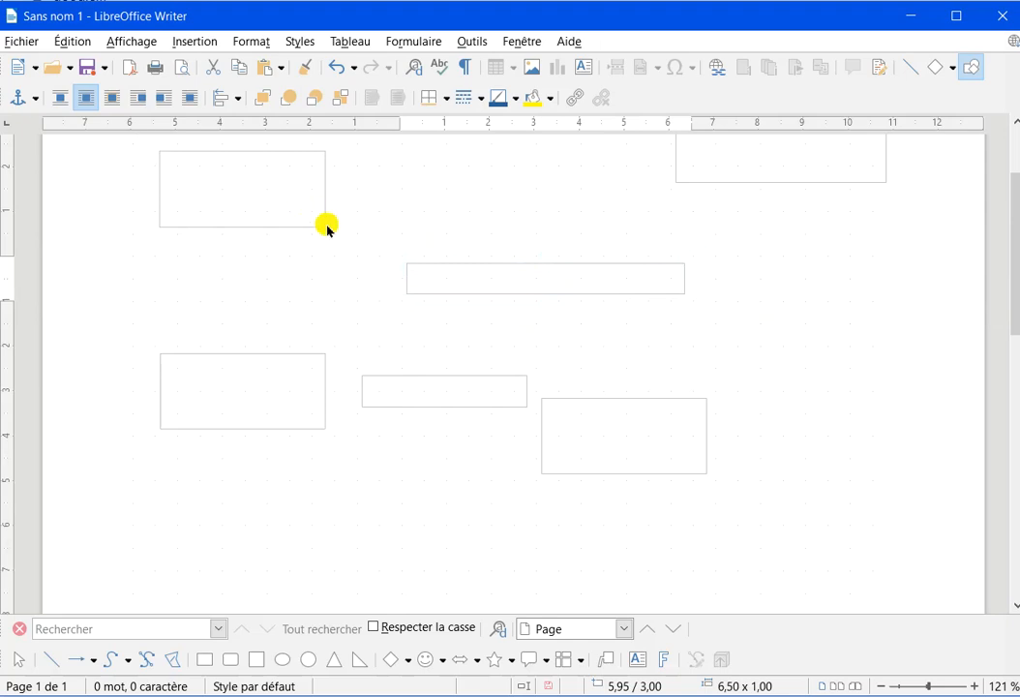
key("Escape")
left_click_drag(246, 232, 270, 189)
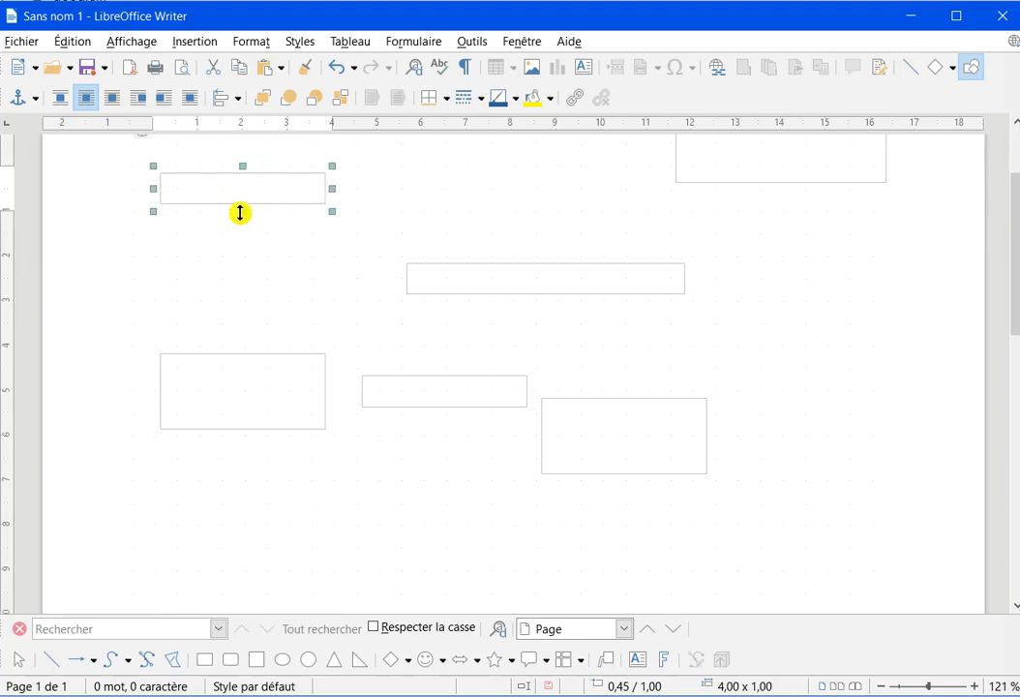
scroll(610, 261, "up", 2)
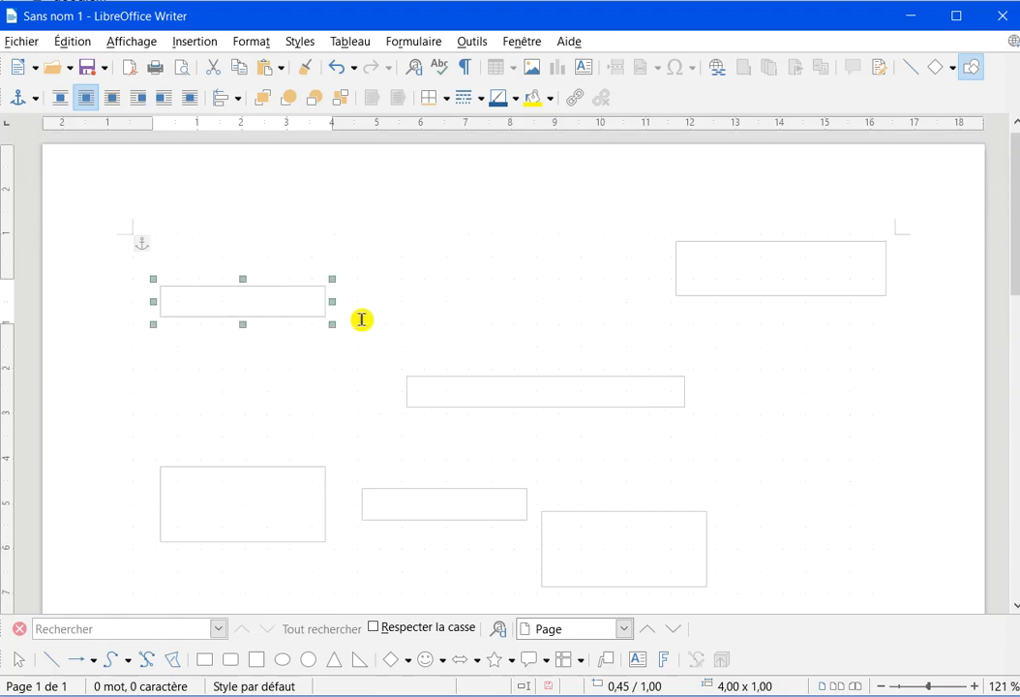
left_click_drag(309, 308, 305, 294)
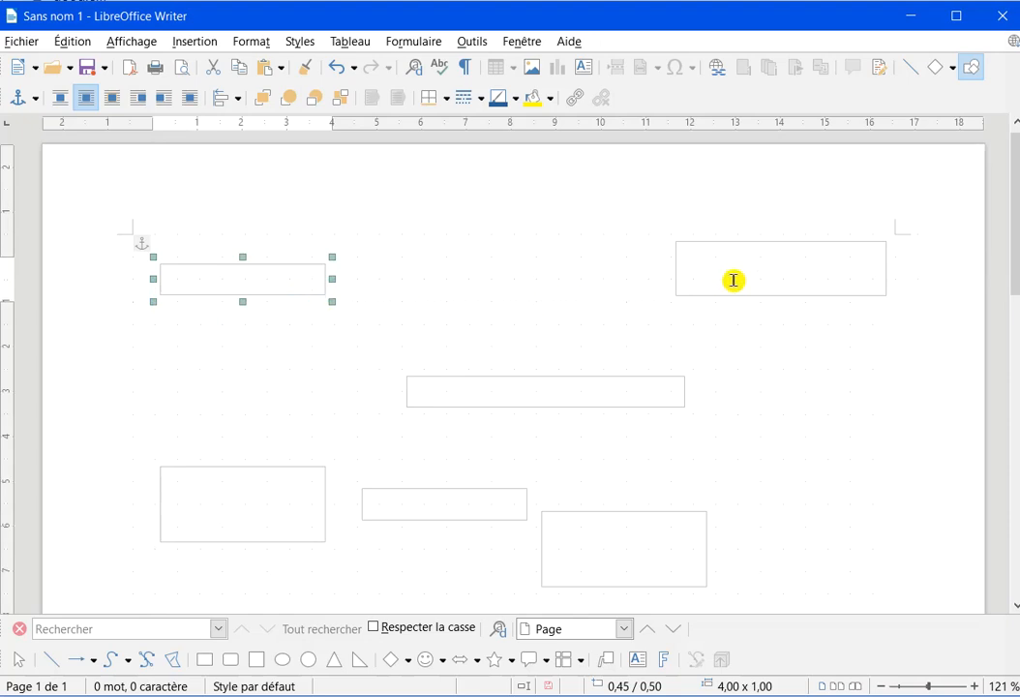
left_click_drag(261, 284, 232, 344)
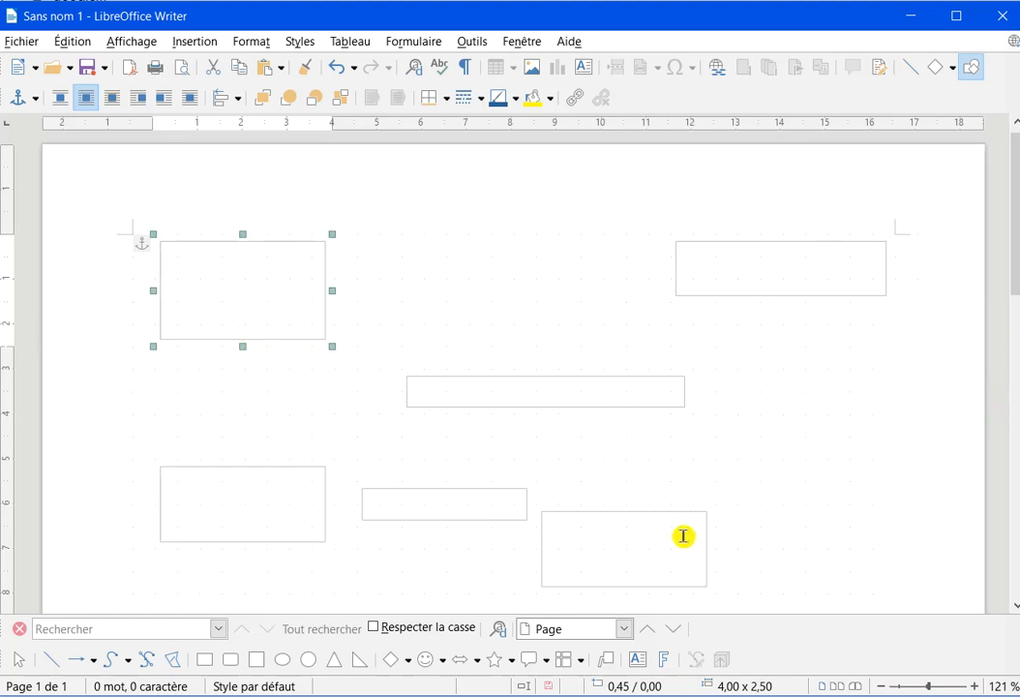
- Move the short middle second-row frame to 0.45 / 7.50 cm and the third second-row frame to 5.45 / 9.50 cm
scroll(576, 536, "down", 3)
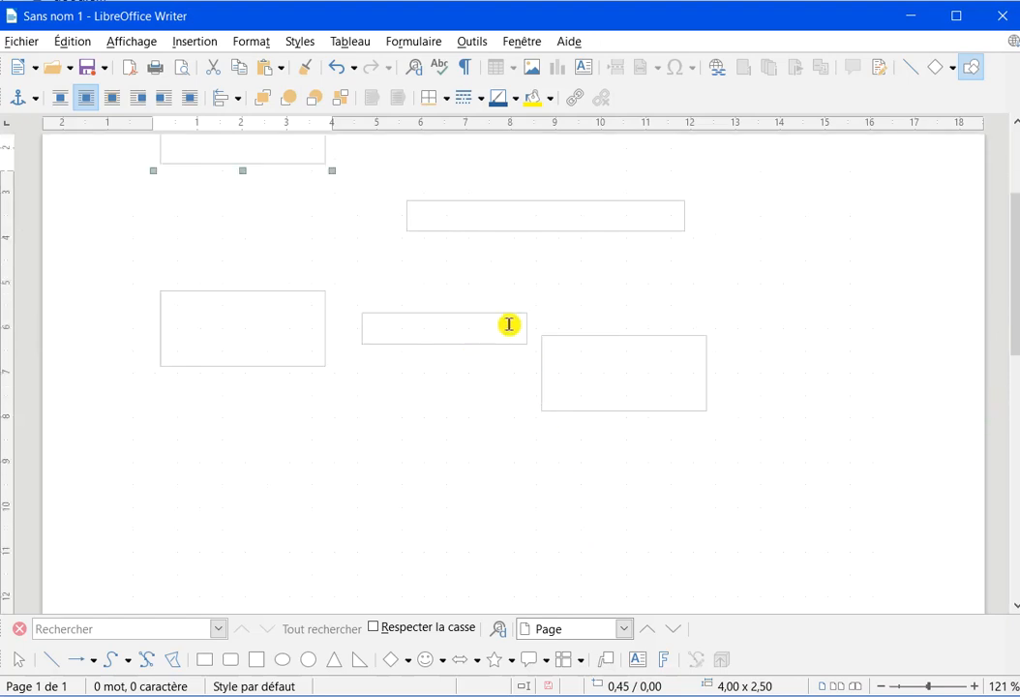
left_click_drag(526, 341, 329, 422)
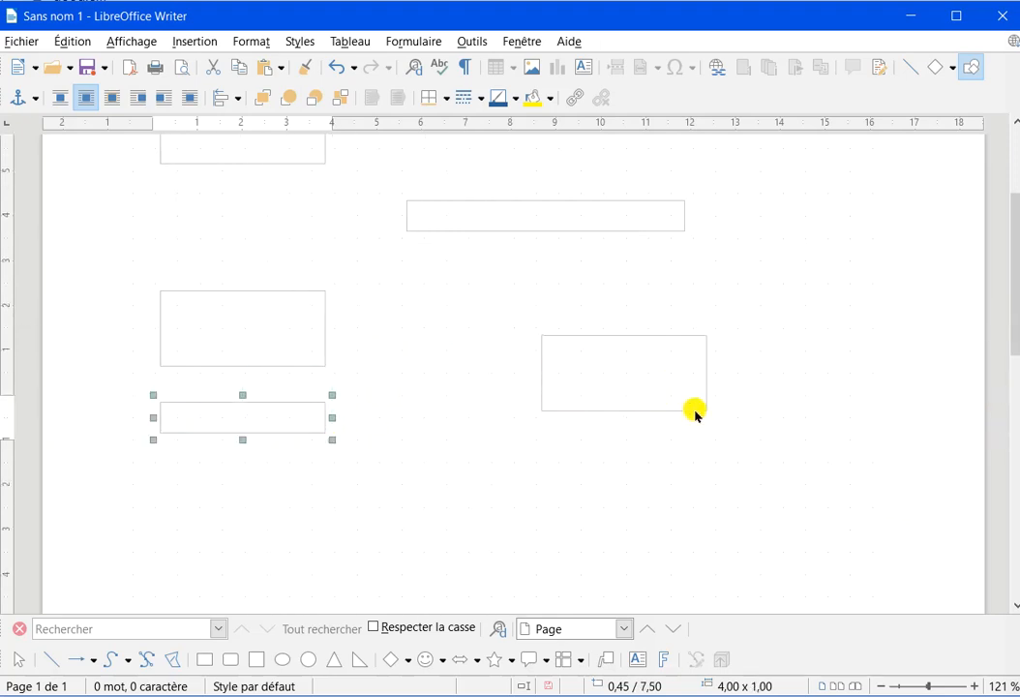
left_click(697, 410)
left_click_drag(697, 410, 483, 501)
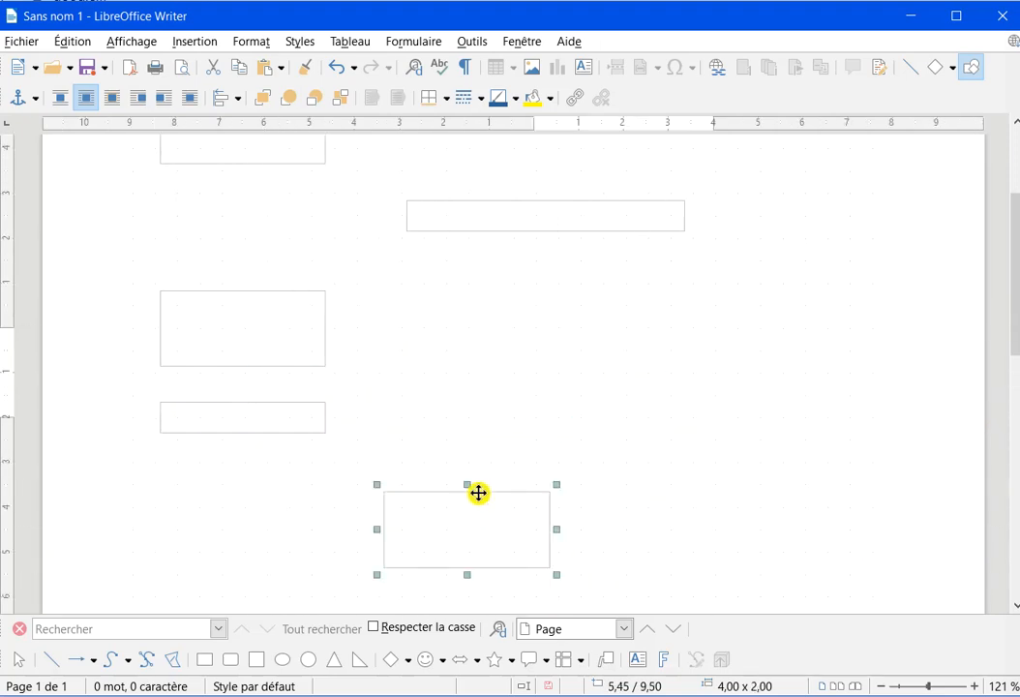
- Shorten the upper of the two second-row frames along the left margin to a height of 1.00 cm
scroll(289, 275, "up", 3)
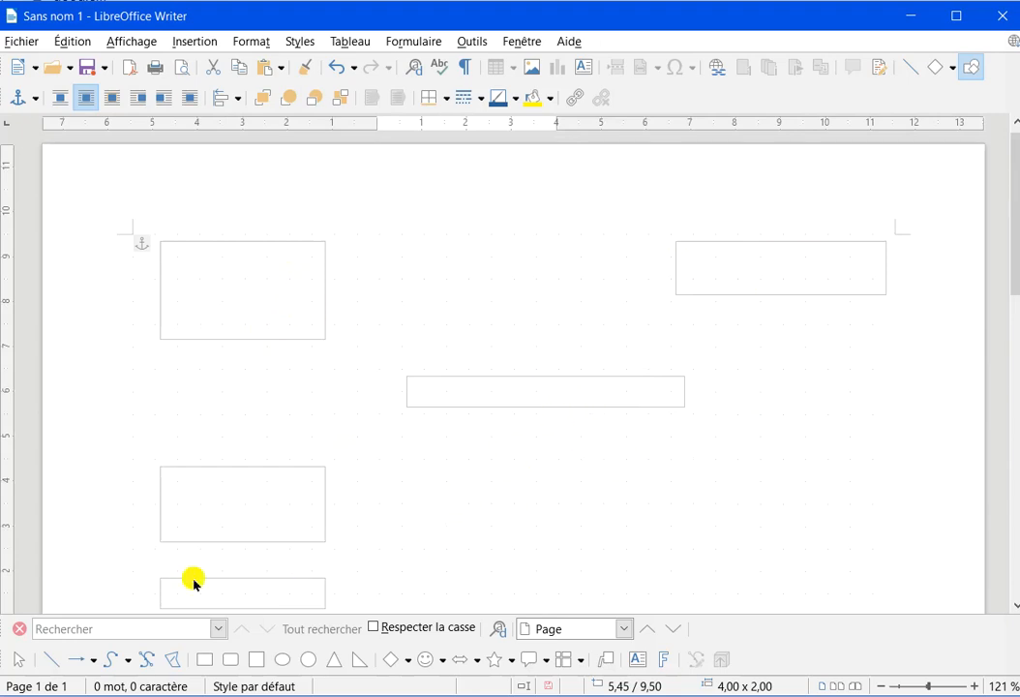
left_click(325, 539)
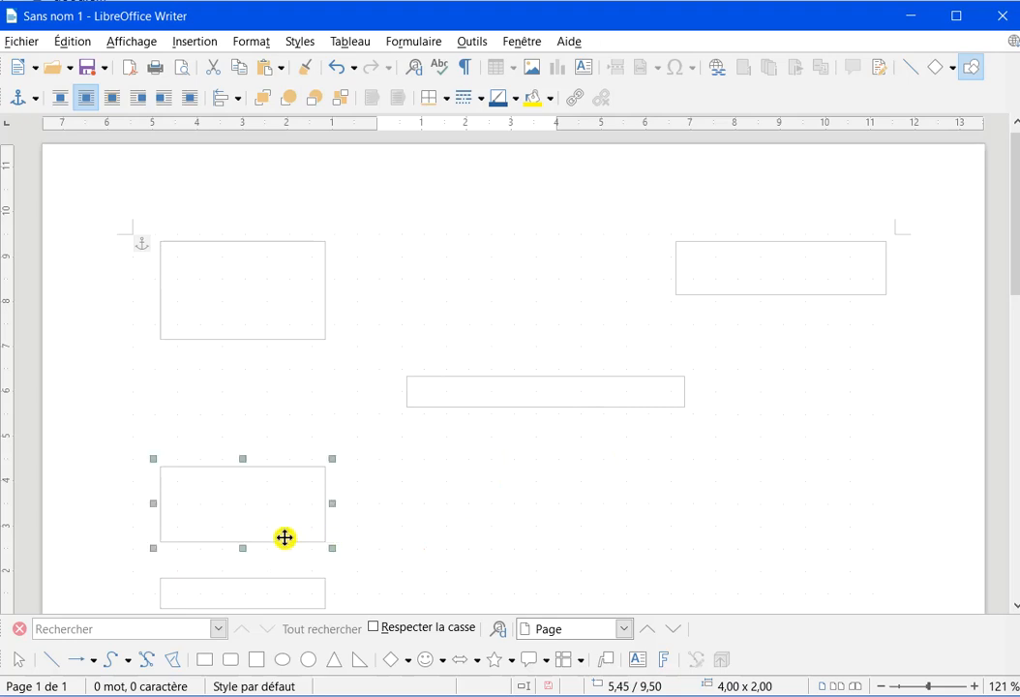
left_click_drag(246, 548, 244, 501)
- Move the lower small left-margin frame to 12.45 / 2.50 cm and the wide central frame to 5.45 / 5.00 cm
scroll(431, 538, "down", 3)
scroll(431, 538, "down", 2)
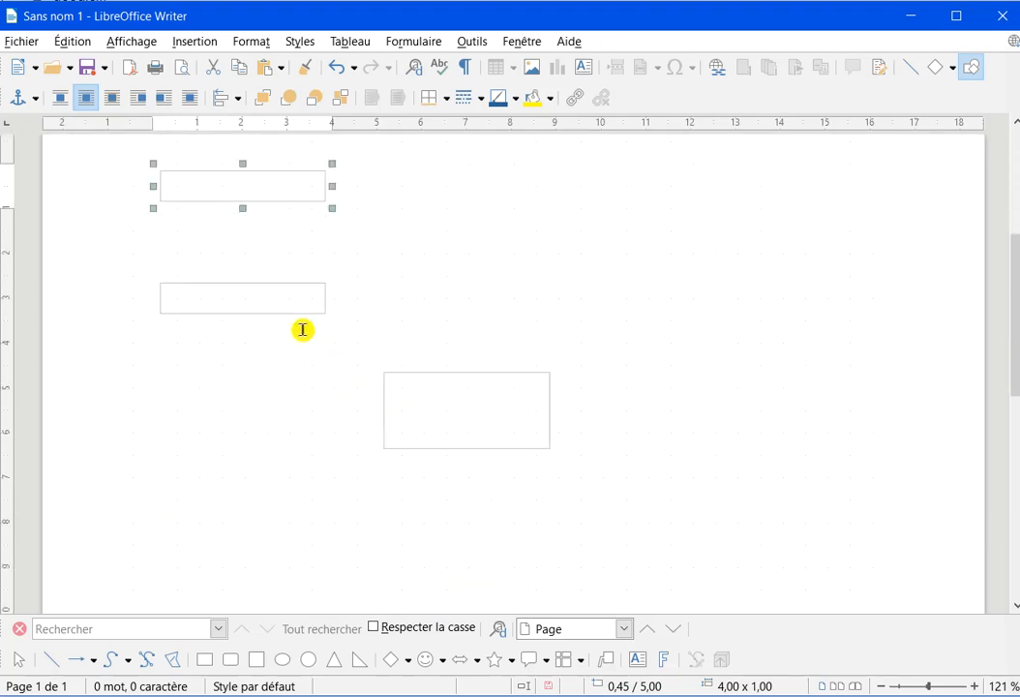
left_click(325, 310)
left_click_drag(248, 296, 780, 252)
scroll(780, 252, "up", 5)
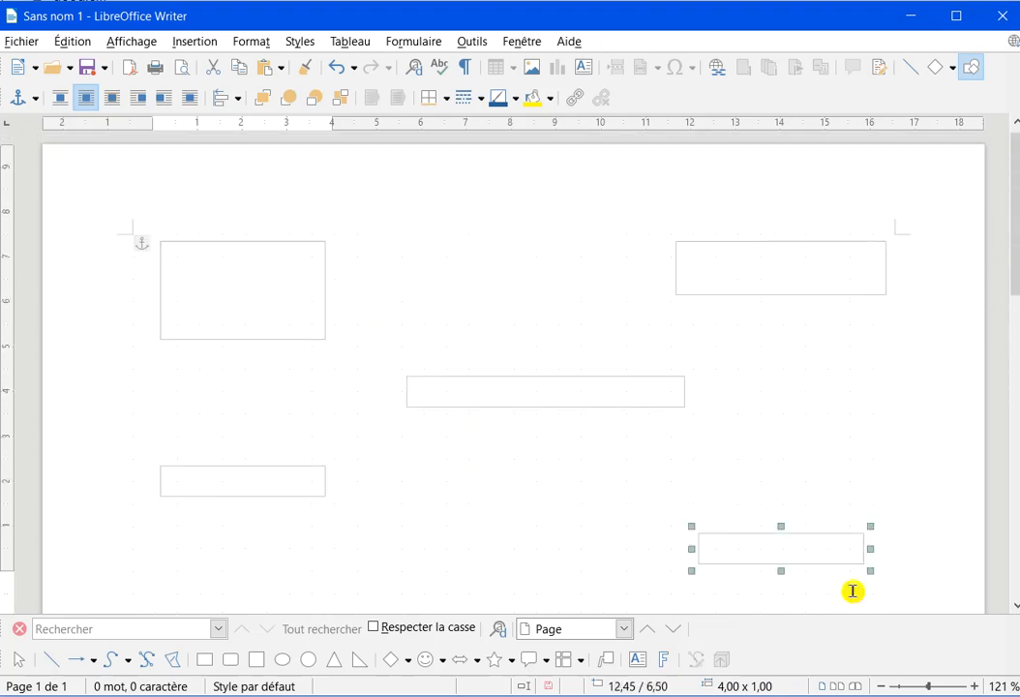
left_click_drag(821, 563, 811, 381)
left_click_drag(521, 411, 498, 501)
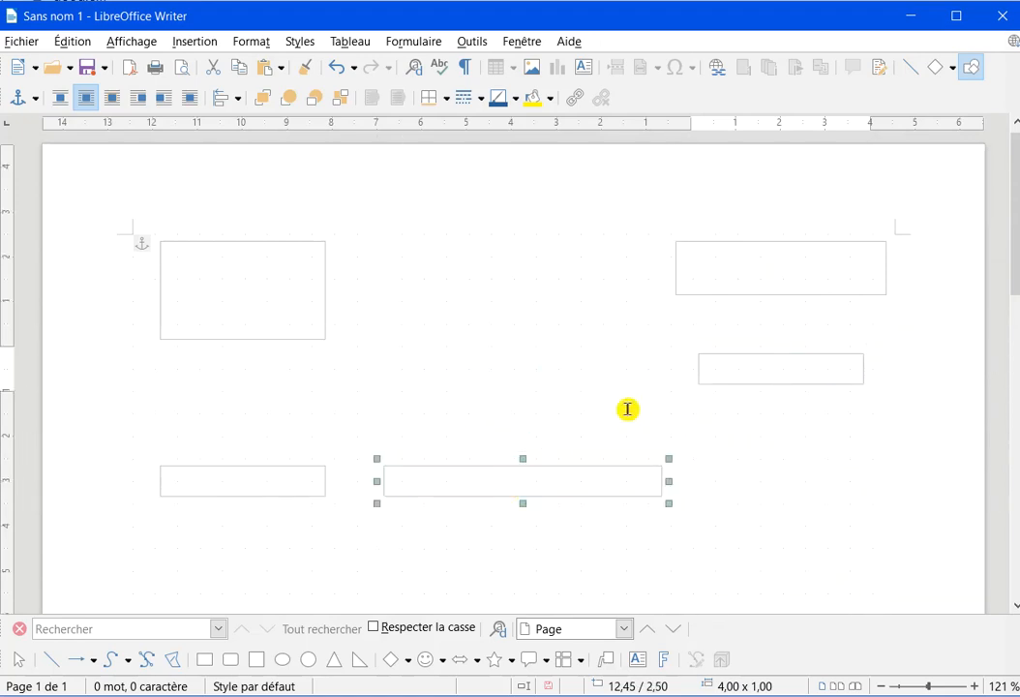
- Shift the small right-hand frame to 11.95 / 2.50 cm and increase its height to 2.50 cm
left_click(831, 385)
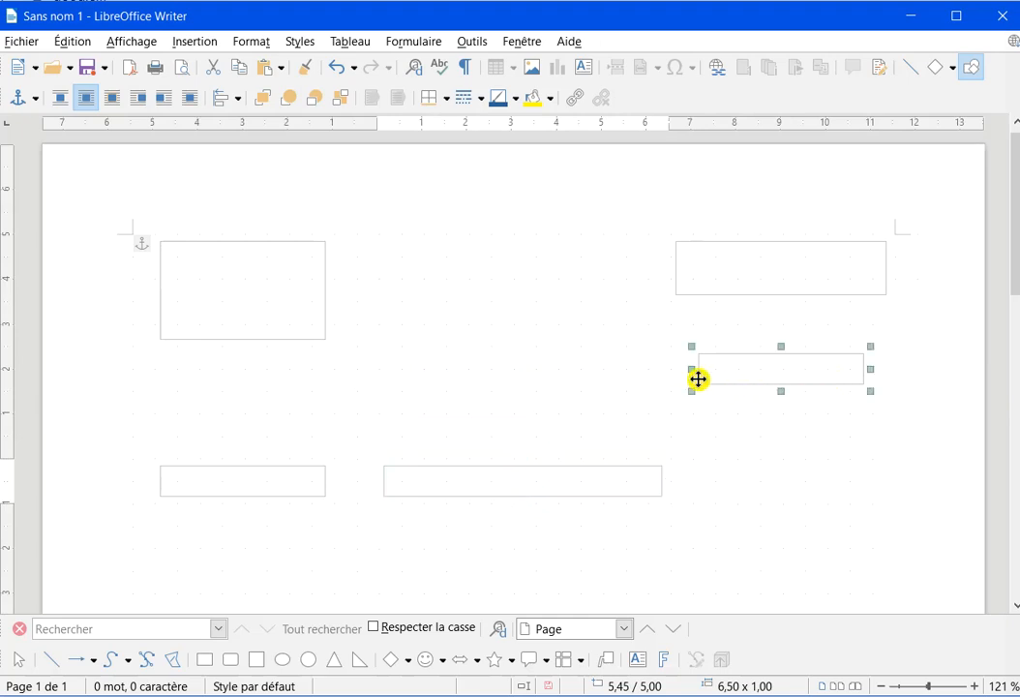
left_click_drag(695, 369, 680, 372)
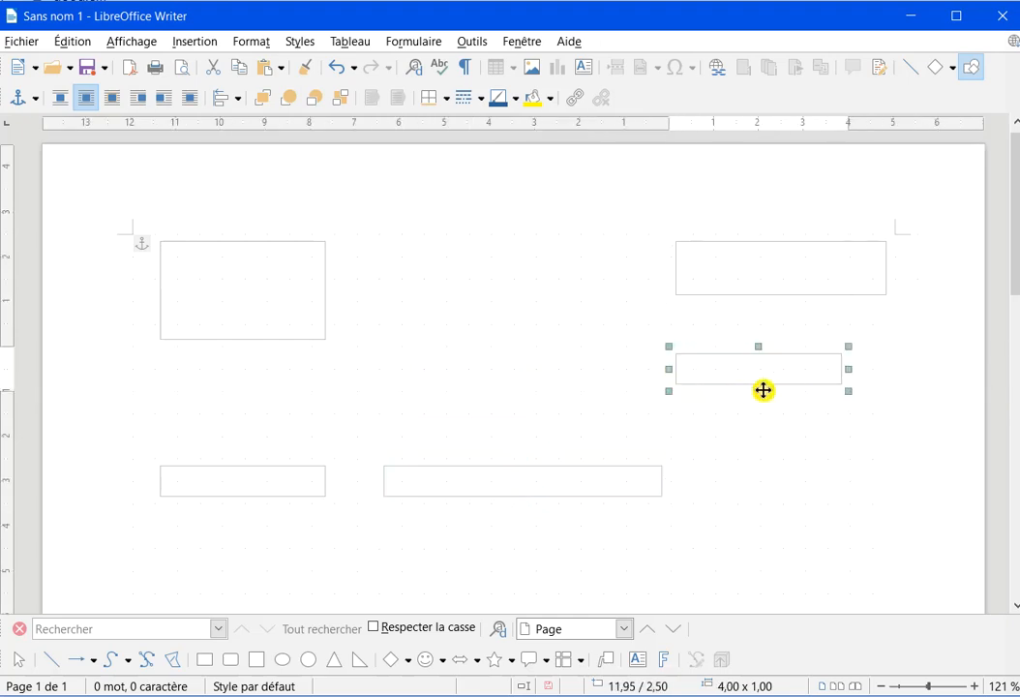
left_click_drag(758, 393, 758, 459)
- Move the wide central frame down to about 7 cm, below the right-hand frame
left_click(653, 490)
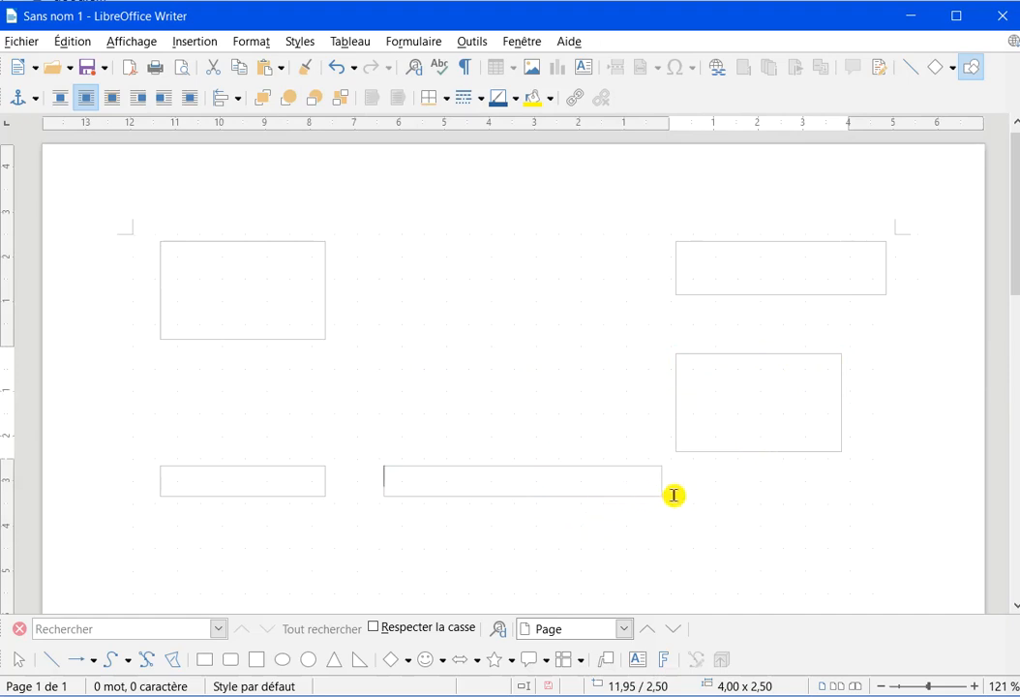
left_click(664, 495)
left_click_drag(538, 466, 549, 529)
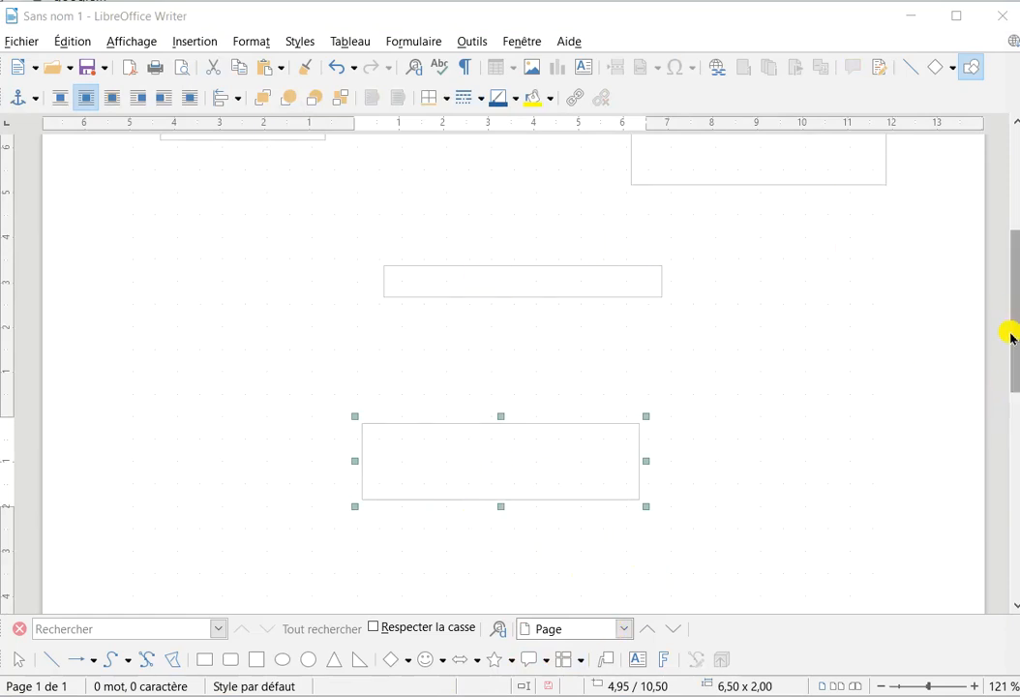
- Enlarge the lowest frame into a letter body area 13.50 cm wide at 2.95 / 10.50 cm and extend its lower edge downward
left_click_drag(1011, 351, 981, 417)
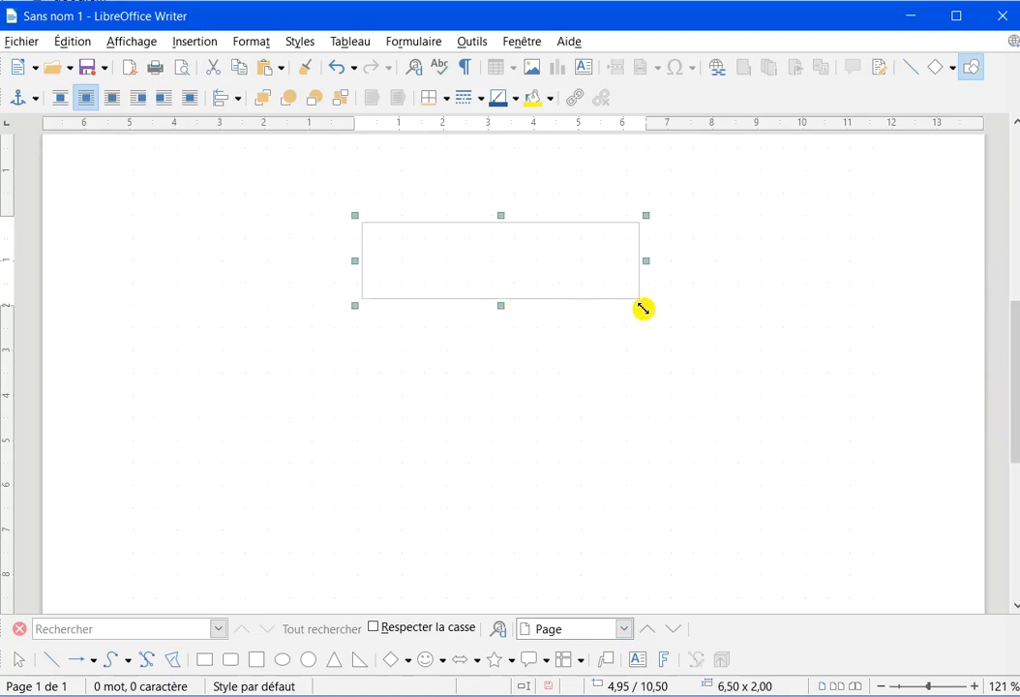
left_click_drag(644, 307, 824, 530)
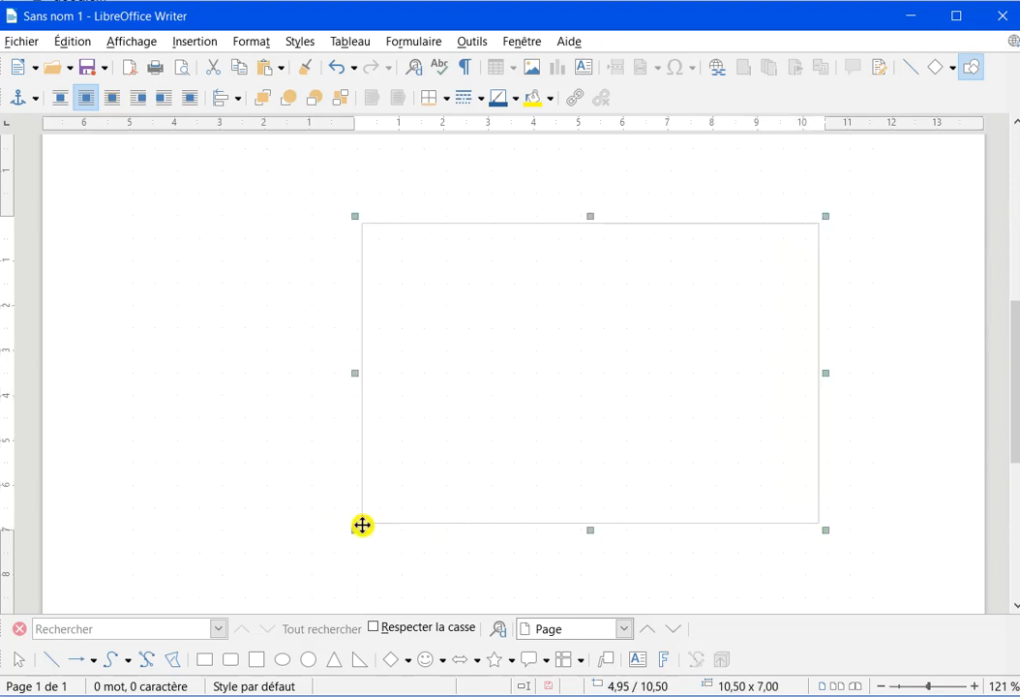
left_click_drag(358, 528, 318, 570)
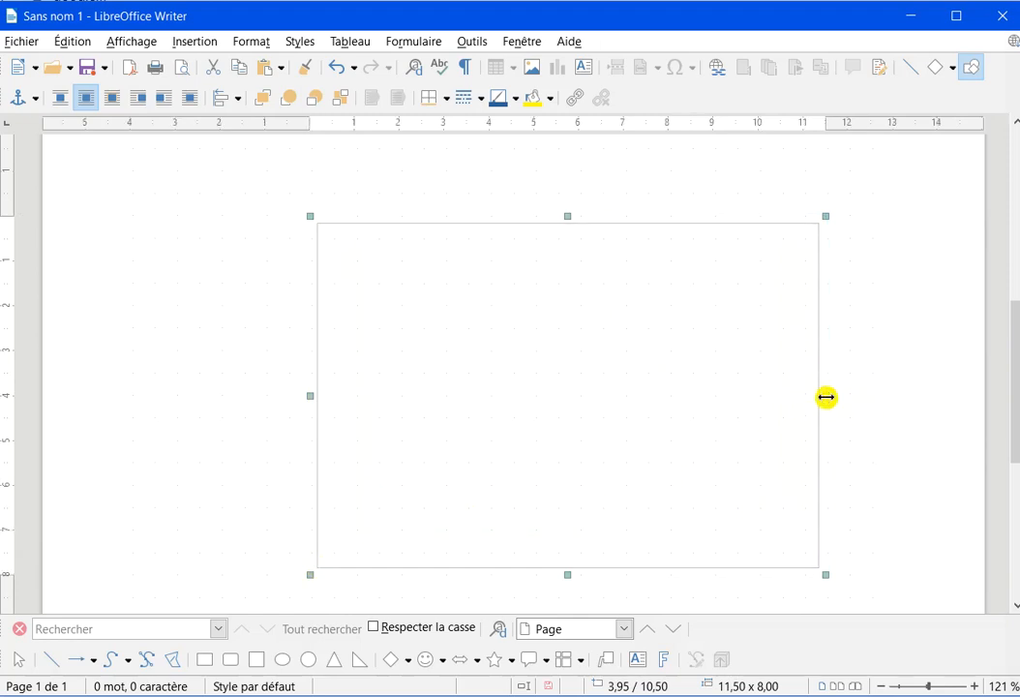
left_click_drag(825, 397, 872, 396)
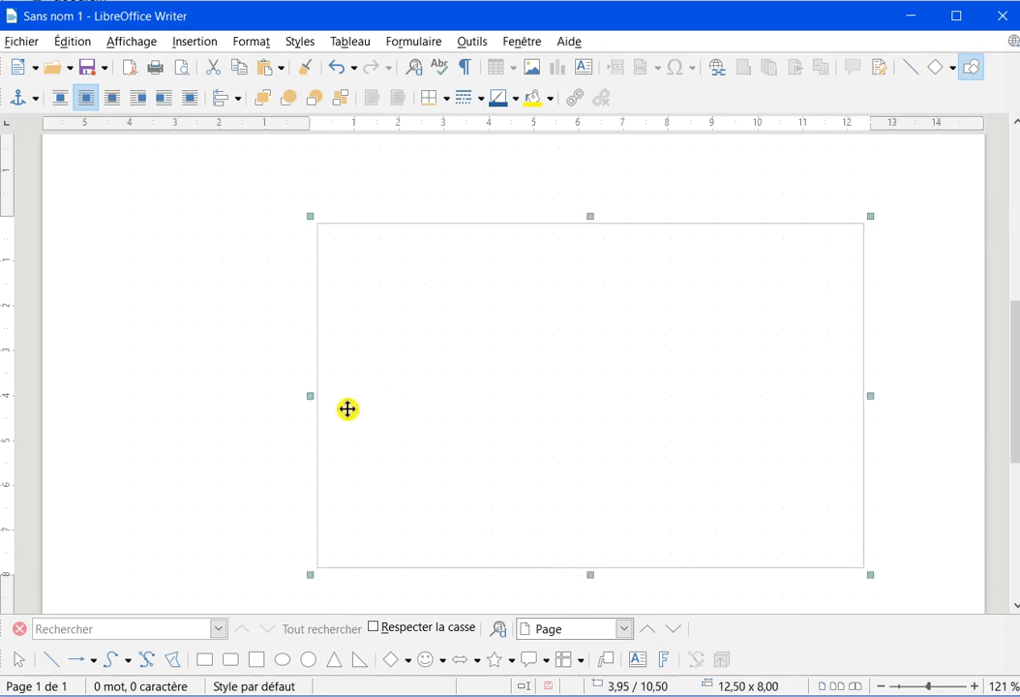
left_click_drag(306, 395, 265, 396)
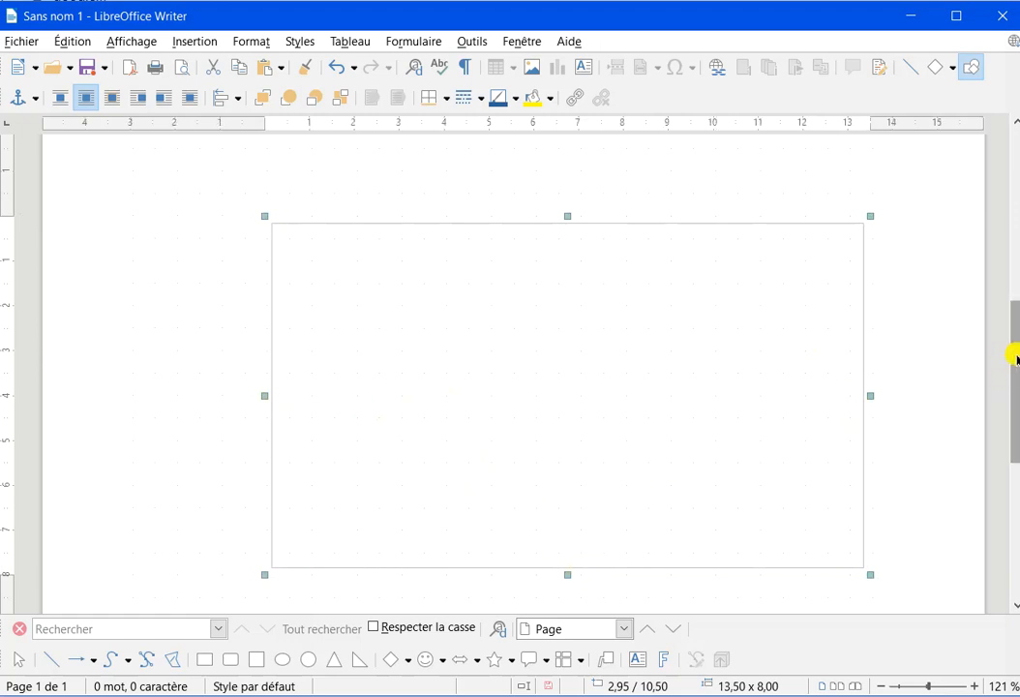
left_click_drag(1014, 359, 1012, 478)
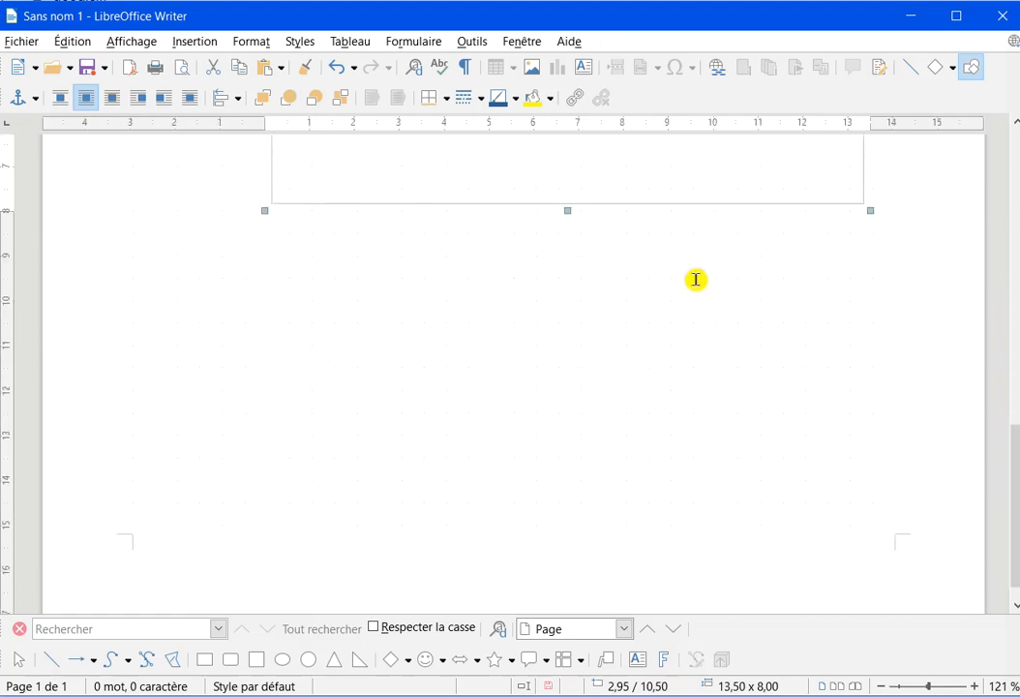
left_click_drag(569, 211, 560, 279)
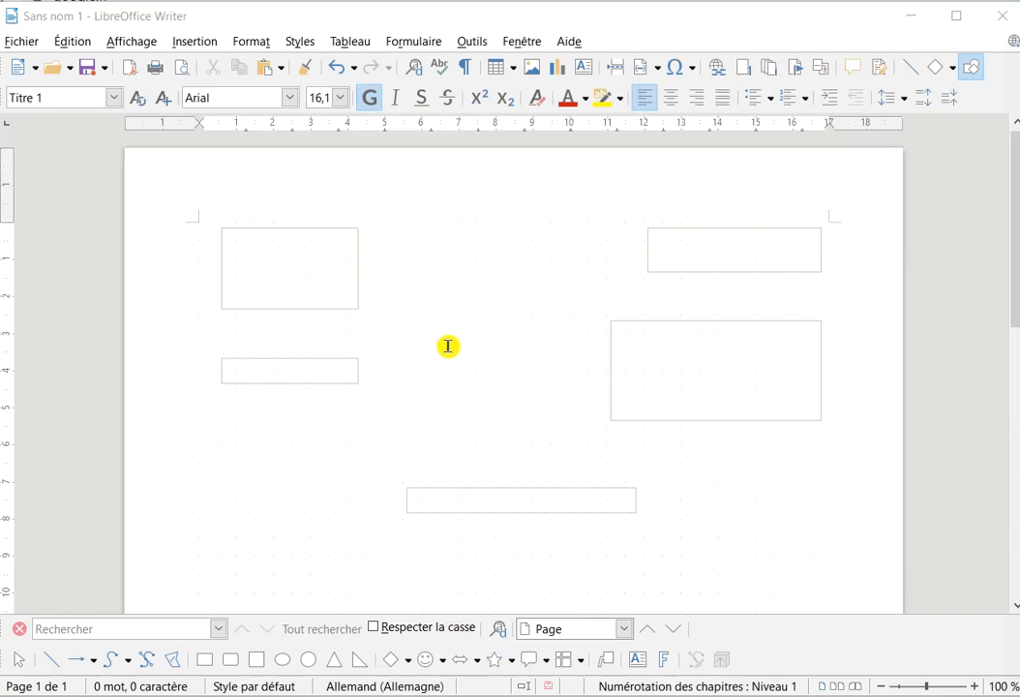
- Move the upper-left frame toward the left margin to 0.13 / 0.00 cm, and set the page zoom to 50 %
left_click(358, 293)
left_click_drag(341, 280, 283, 273)
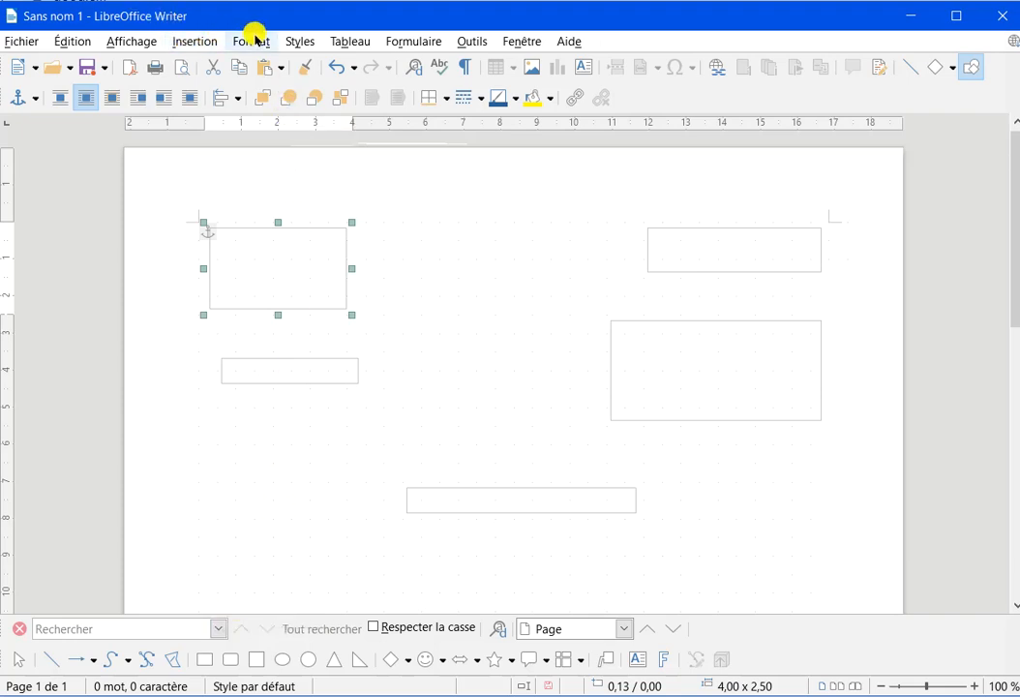
left_click(133, 38)
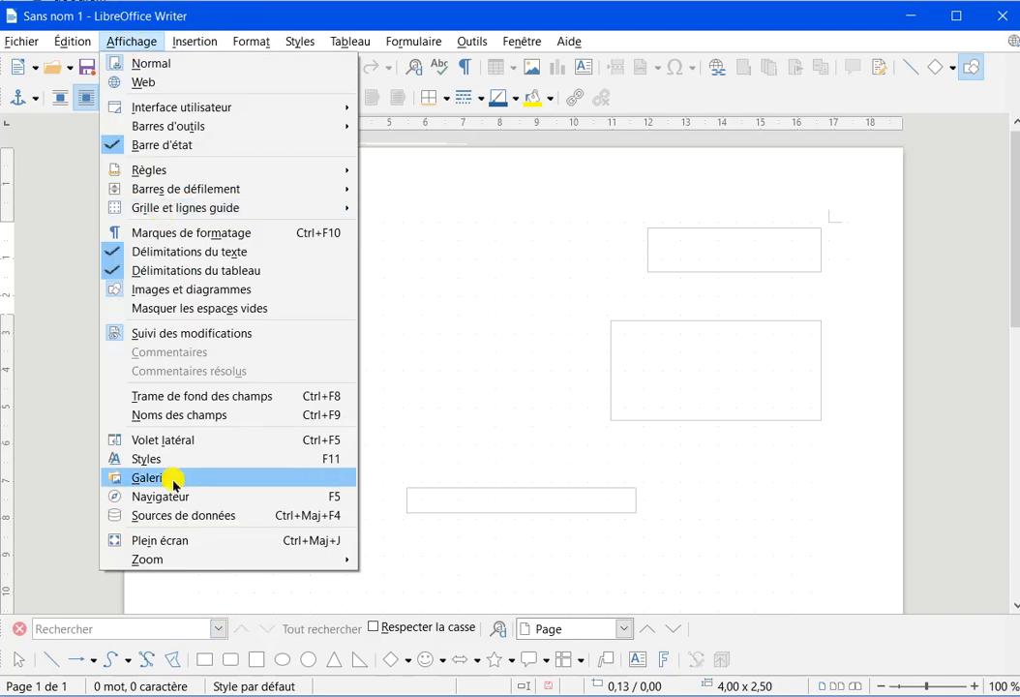
mouse_move(177, 559)
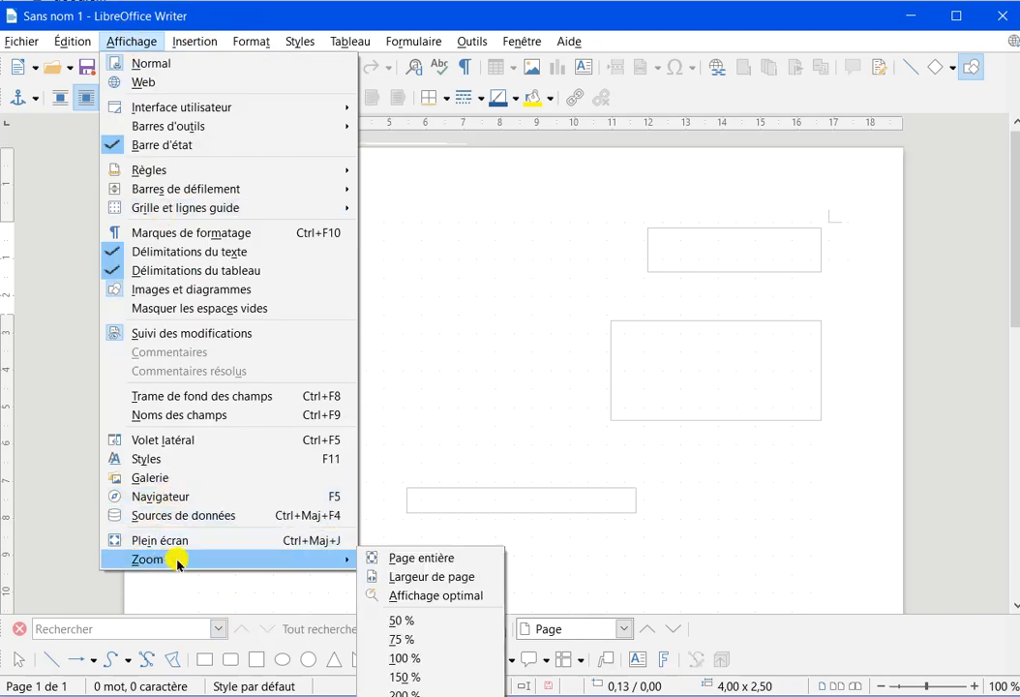
left_click(414, 621)
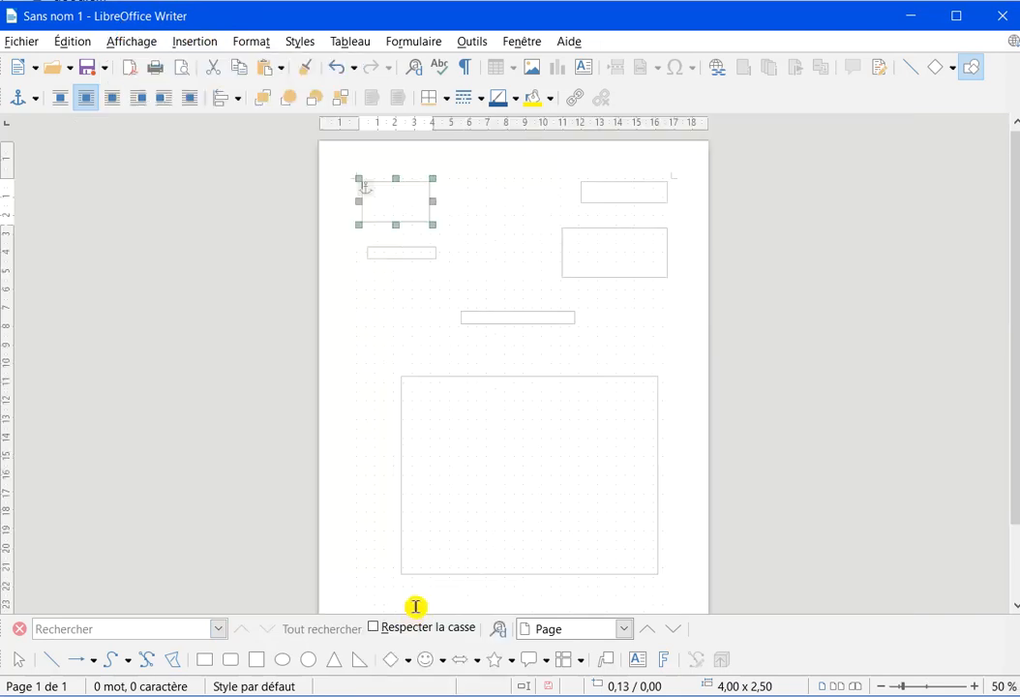
left_click(457, 221)
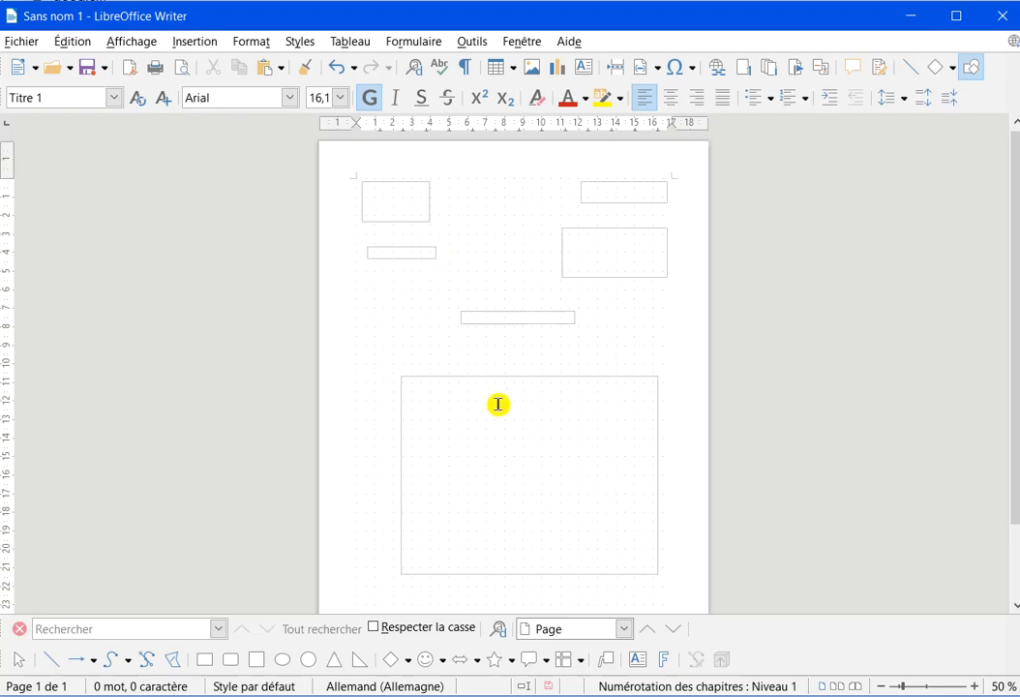
- Paste the copied sender contact details into the upper-left frame
left_click(527, 446)
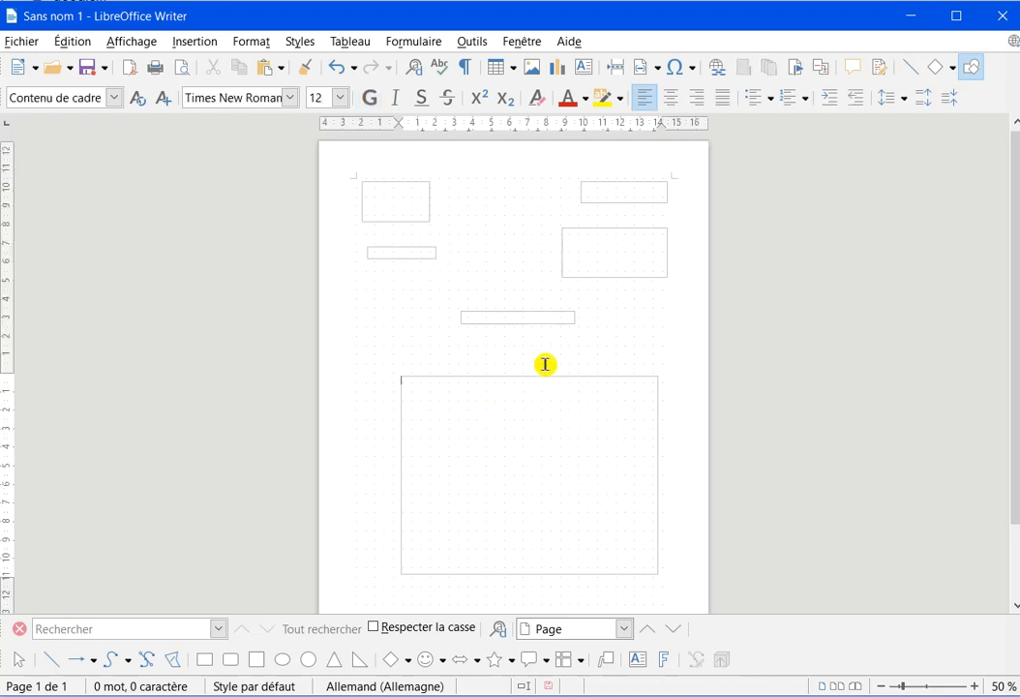
left_click(143, 43)
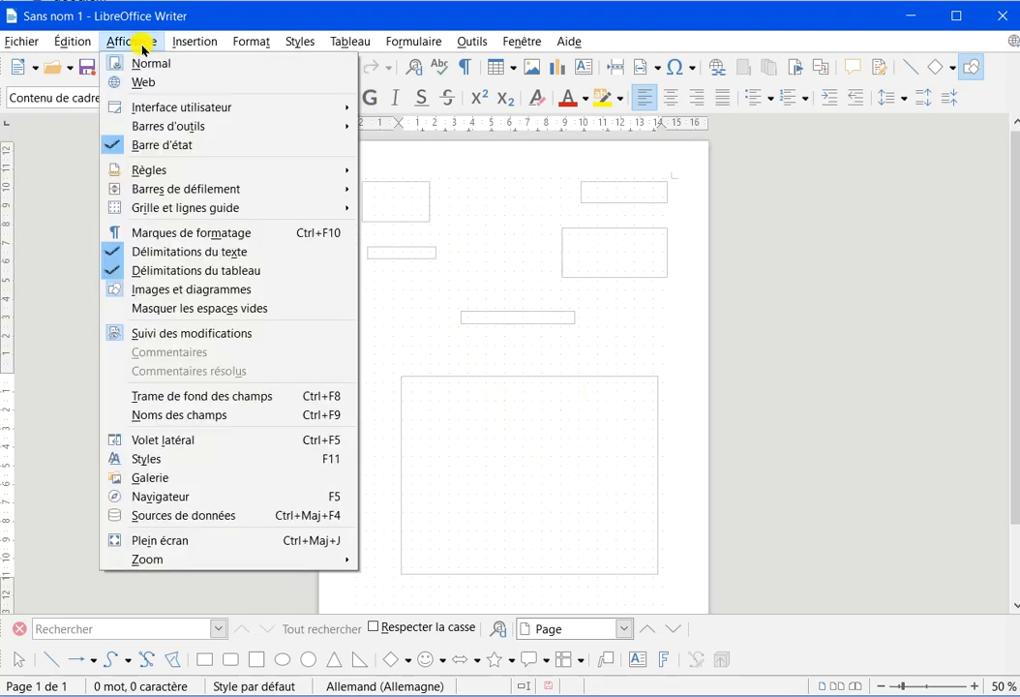
mouse_move(160, 561)
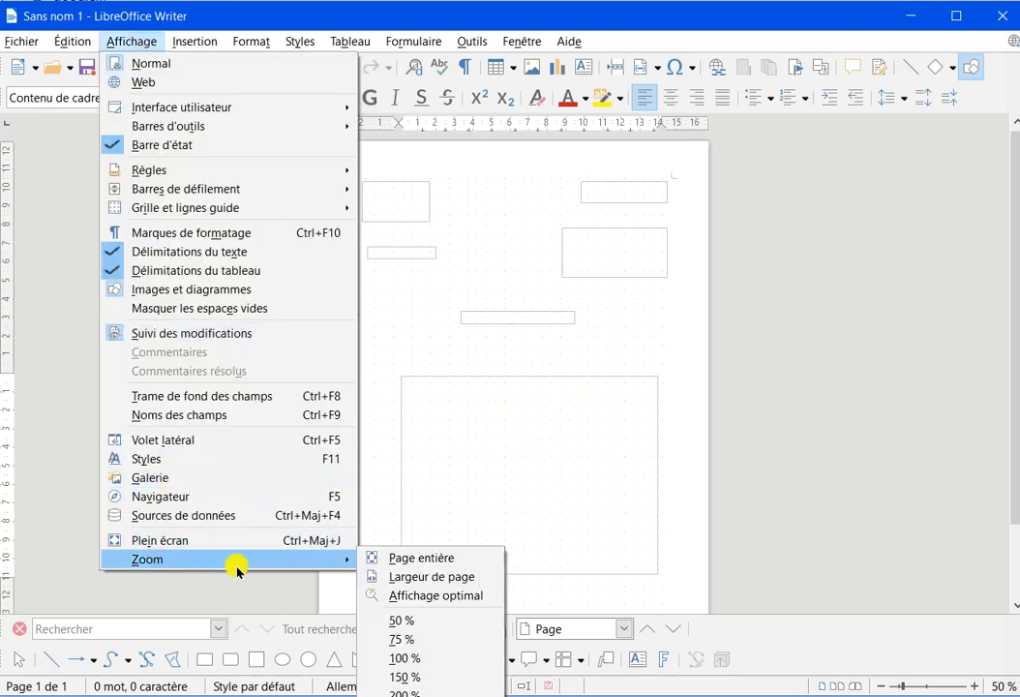
left_click(405, 658)
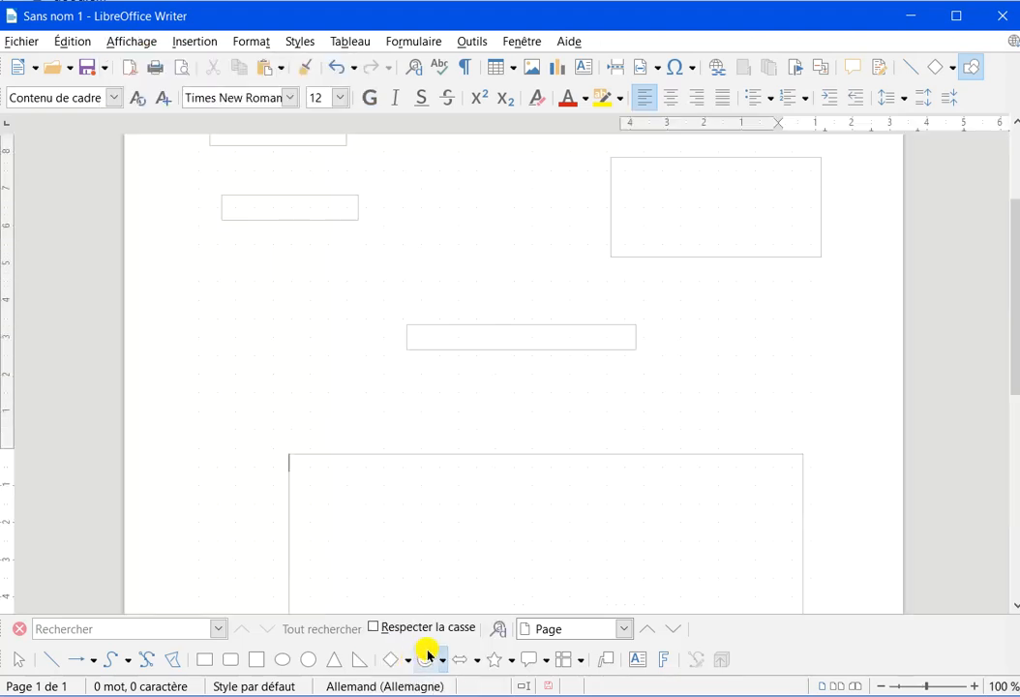
left_click_drag(1008, 303, 1004, 187)
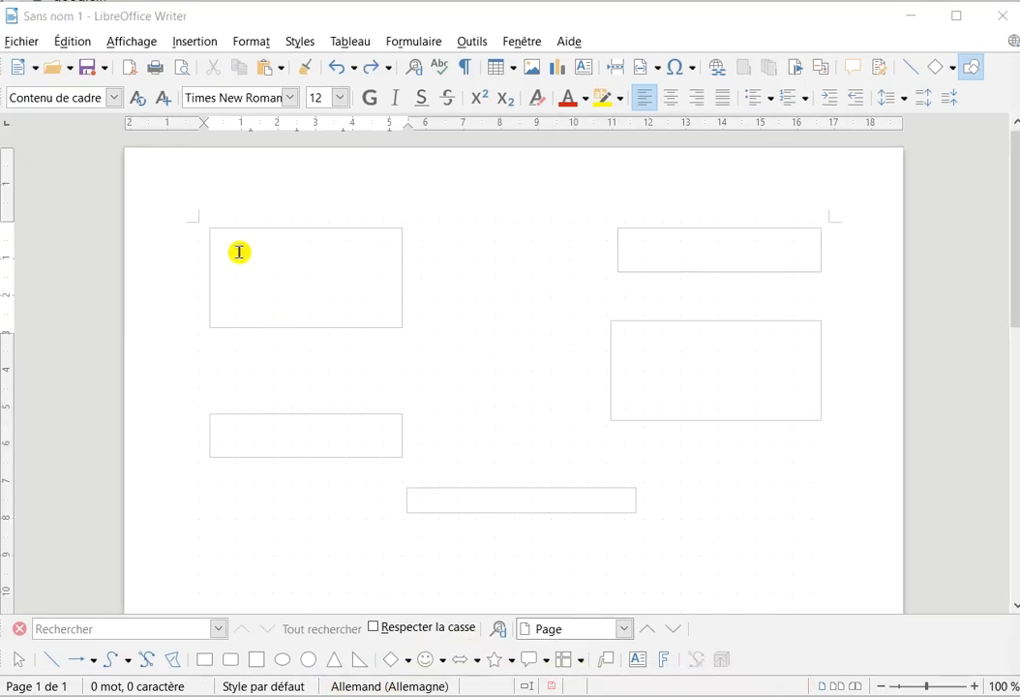
right_click(239, 252)
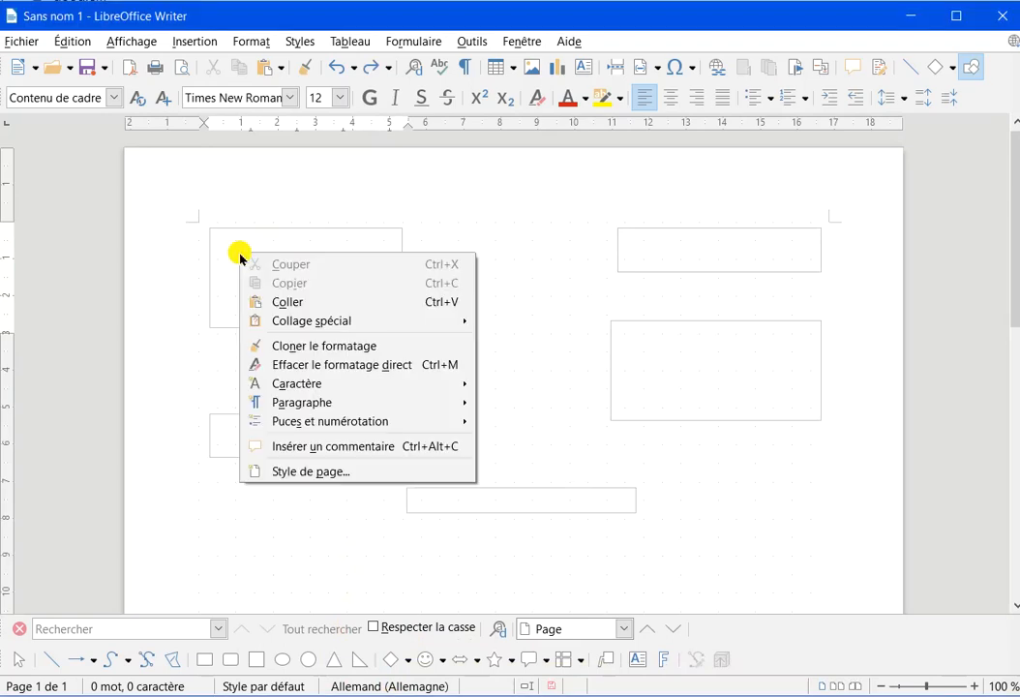
left_click(296, 299)
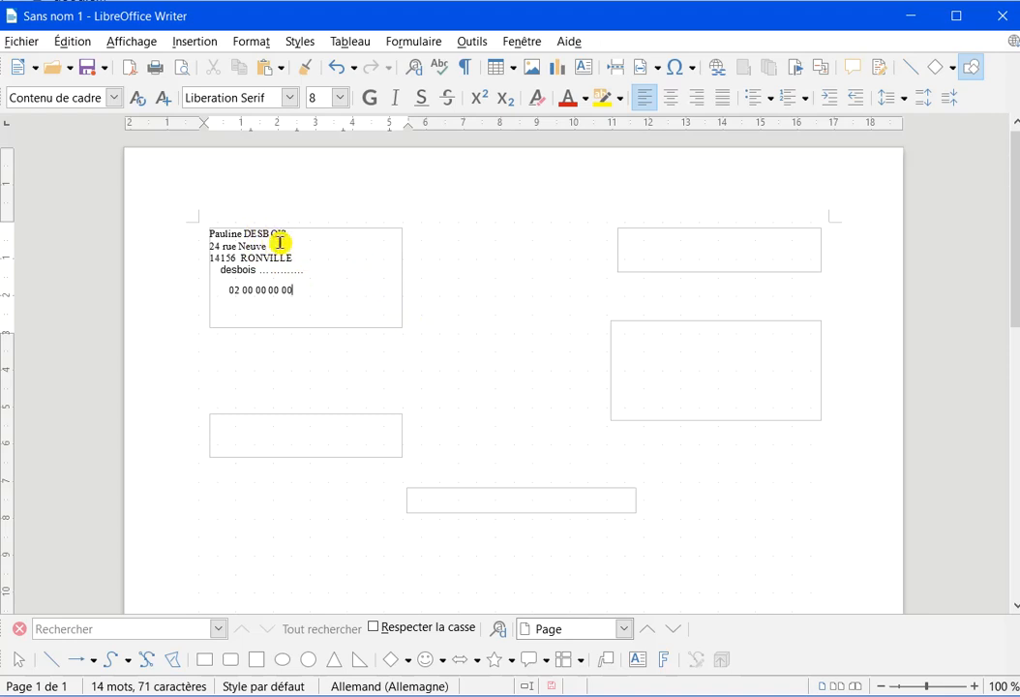
- Center the sender's name and postal address lines within the upper-left frame
left_click(306, 292)
left_click_drag(305, 257, 148, 221)
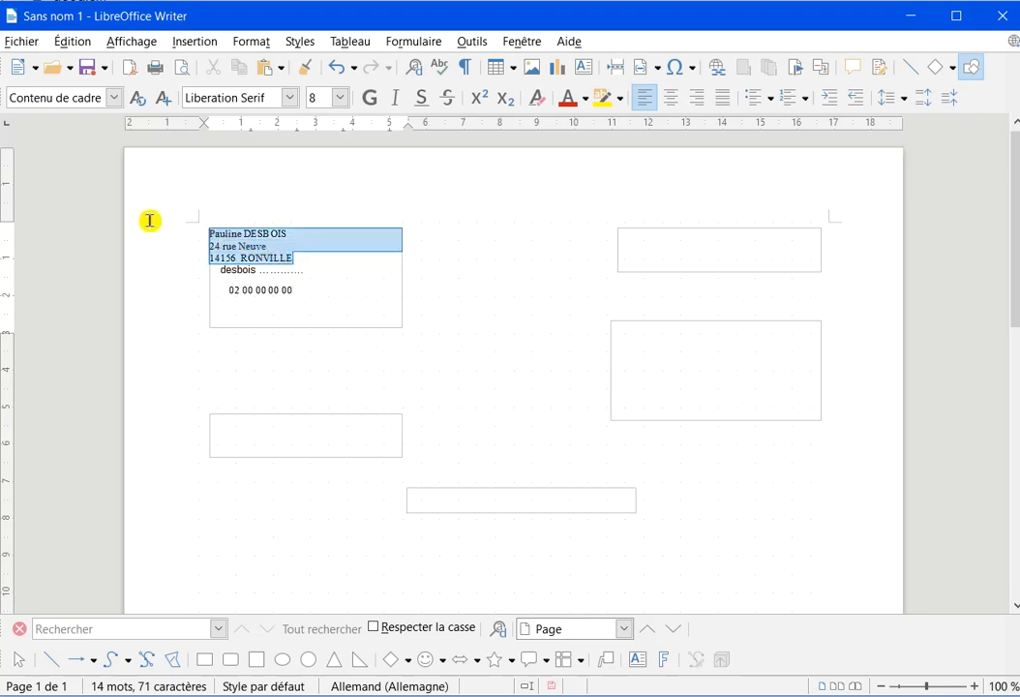
left_click(676, 97)
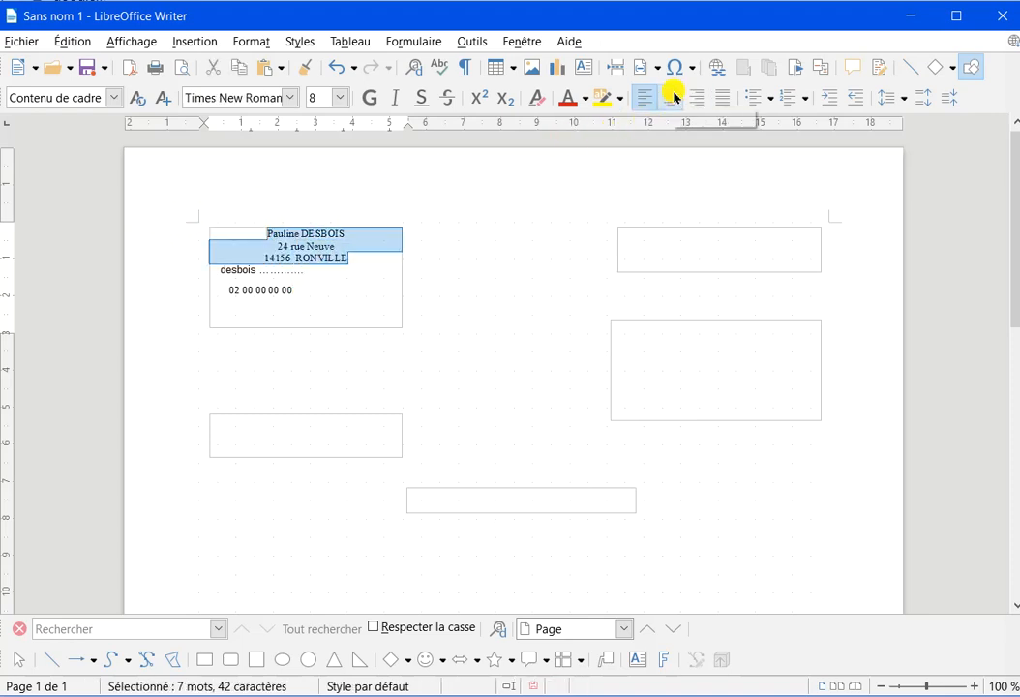
- Shrink the sender details frame to 4.50 x 2.50 cm, keeping its upper-left corner in place
left_click(401, 326)
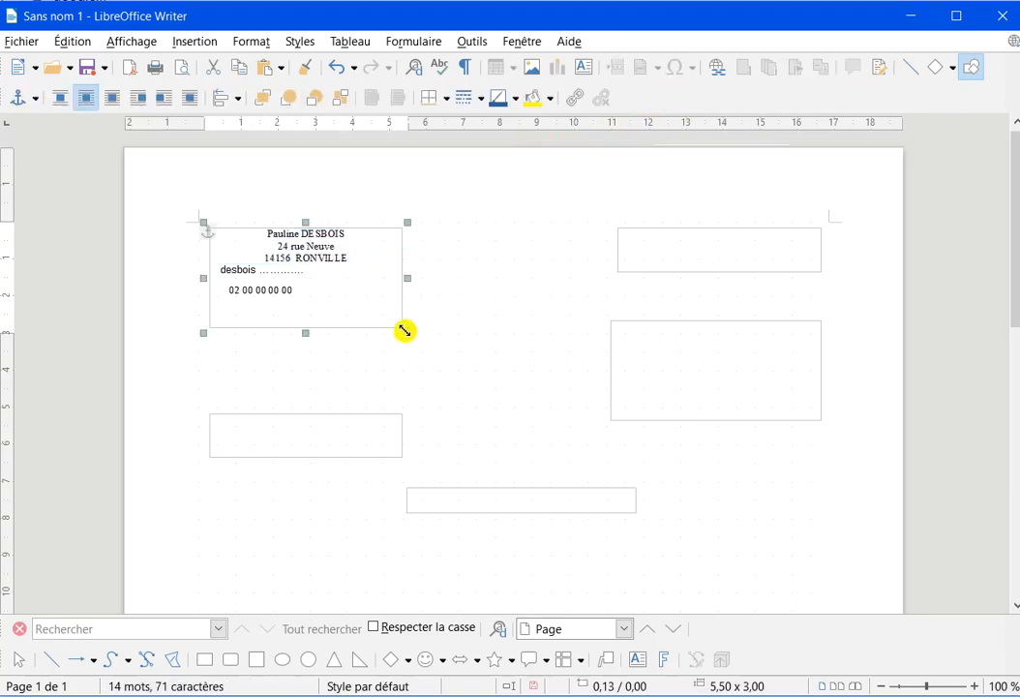
left_click_drag(407, 333, 369, 316)
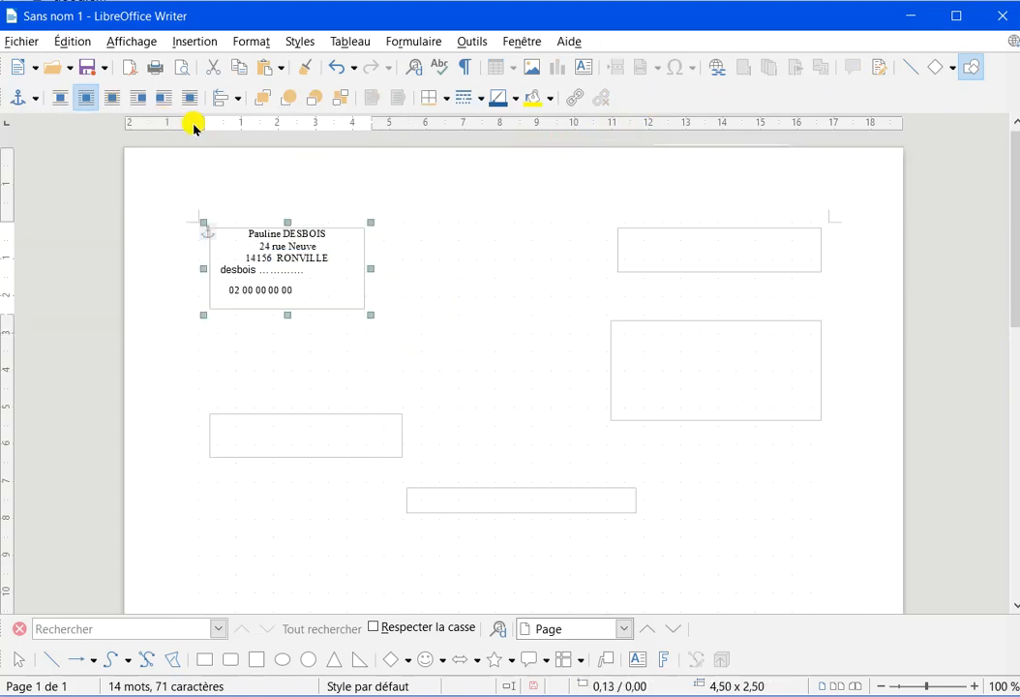
left_click_drag(348, 257, 214, 223)
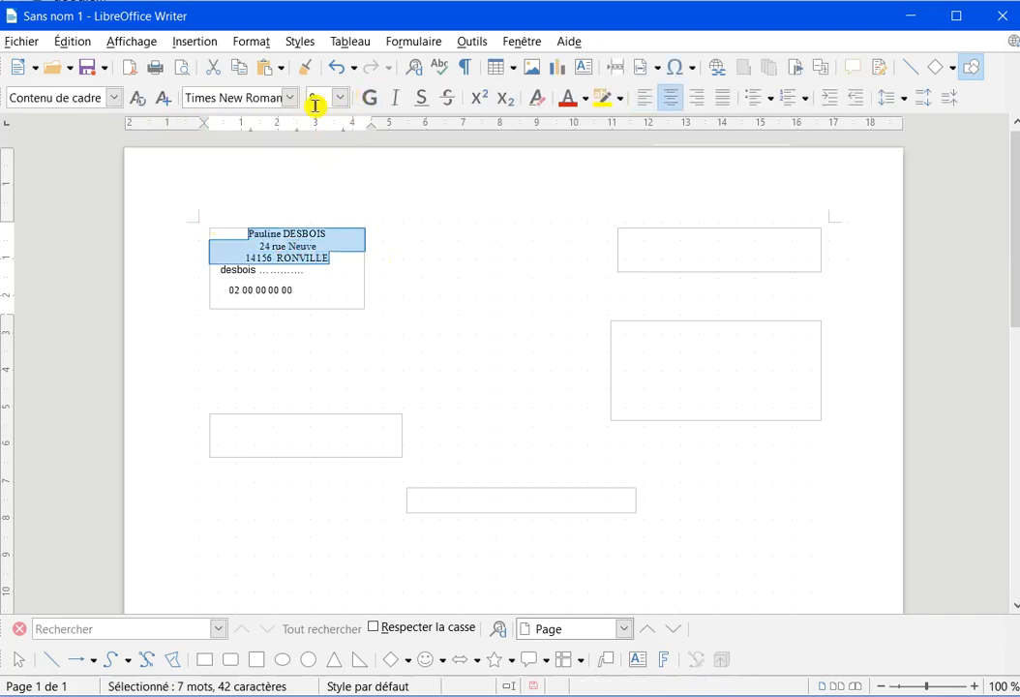
left_click(421, 262)
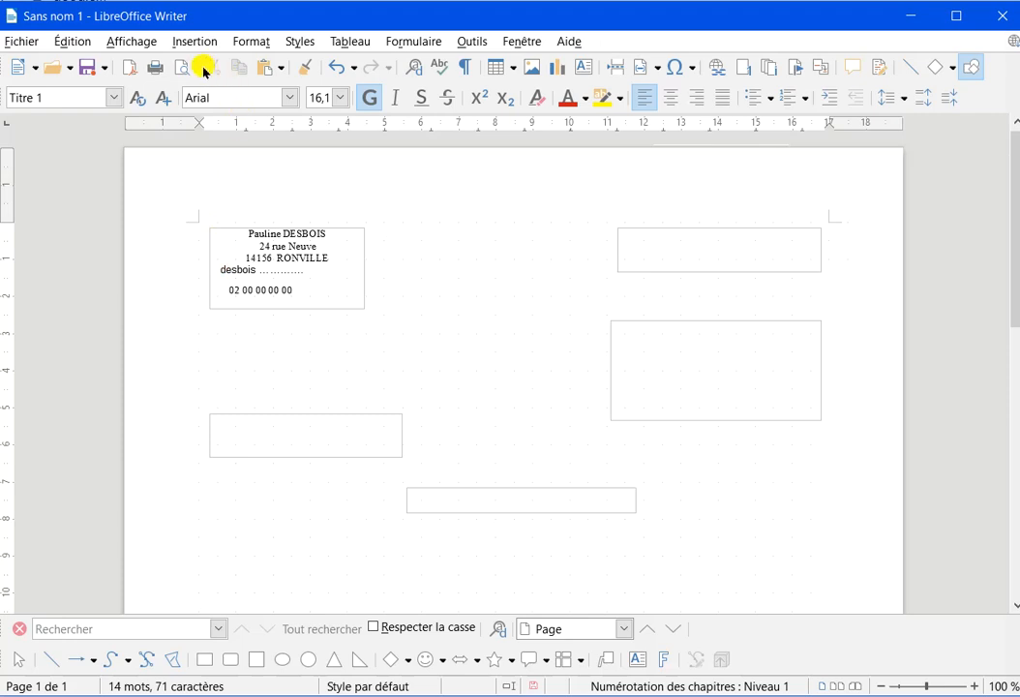
- Insert the Wingdings envelope symbol at the start of the e-mail line in the sender frame
left_click(215, 272)
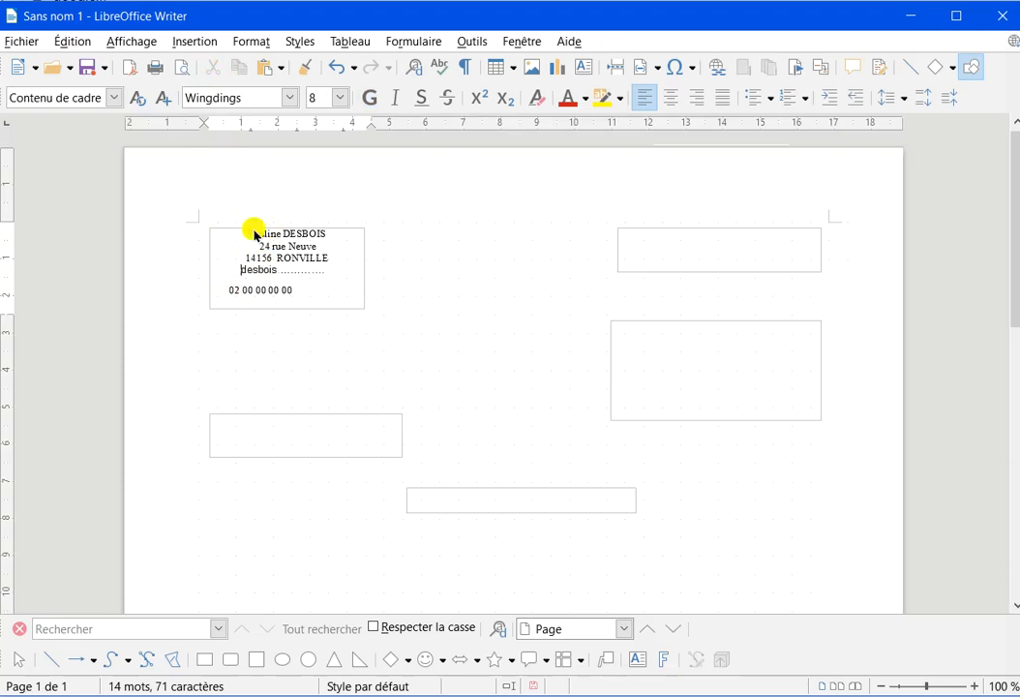
left_click(238, 269)
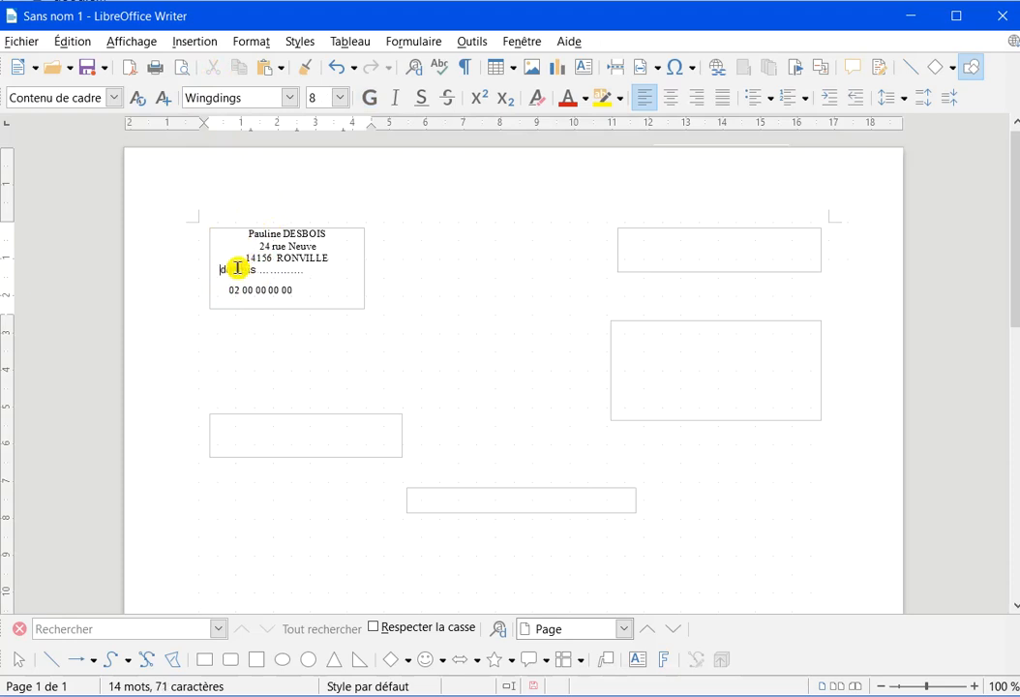
left_click(197, 42)
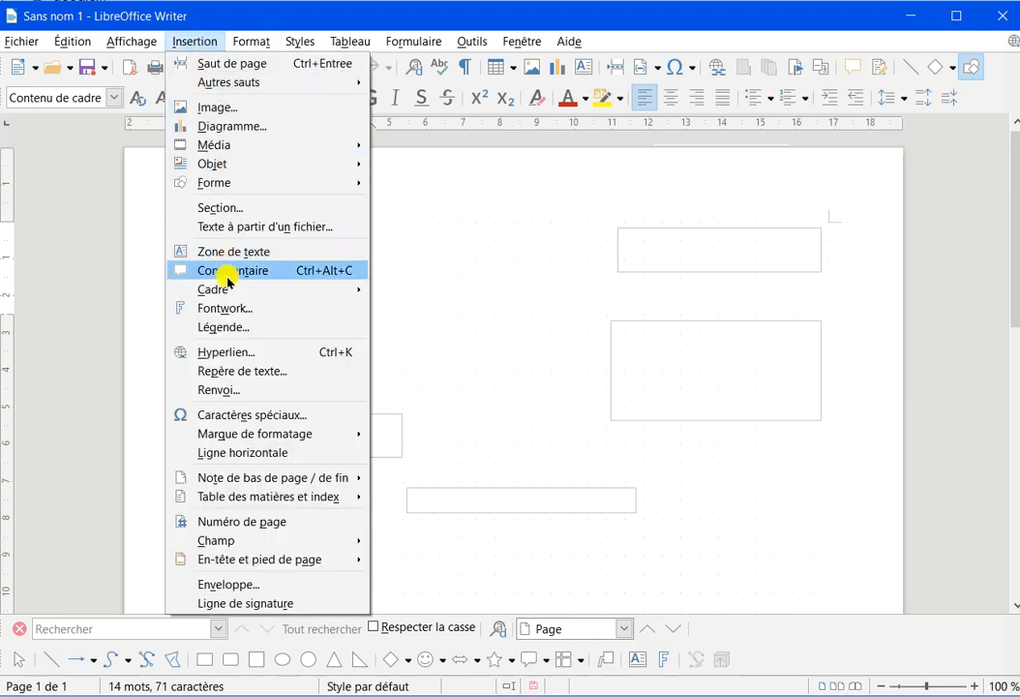
left_click(253, 415)
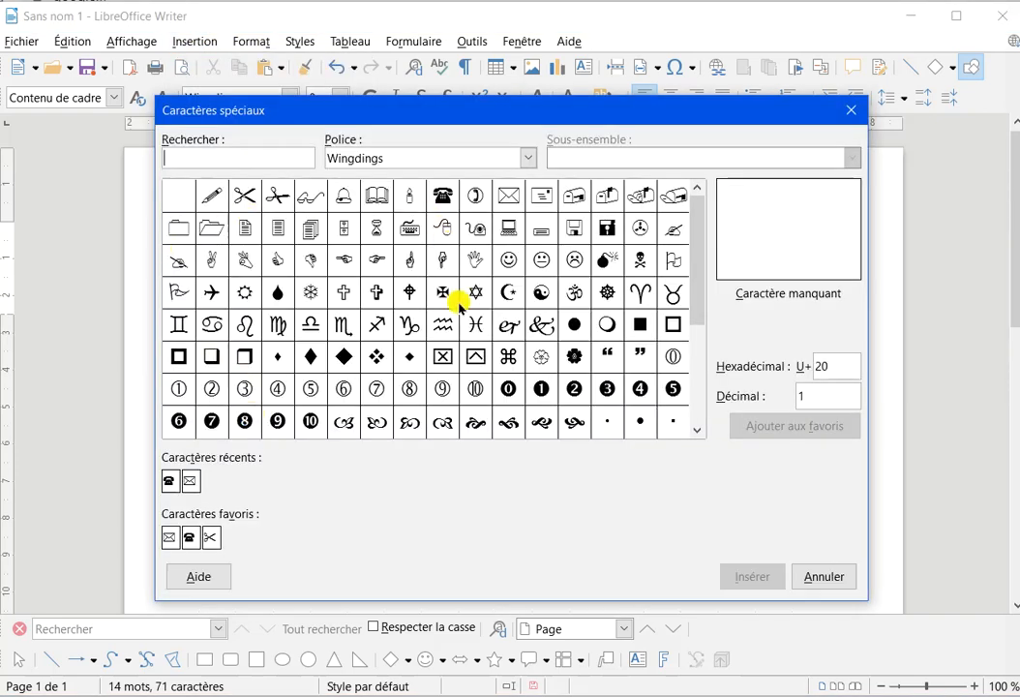
left_click_drag(419, 112, 610, 102)
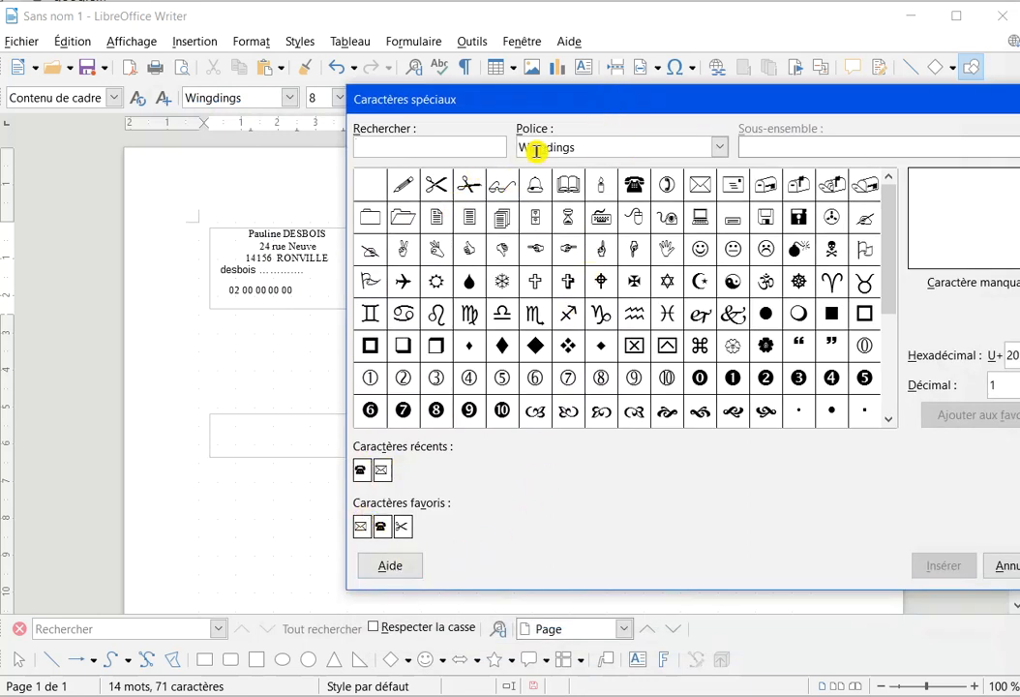
left_click(381, 474)
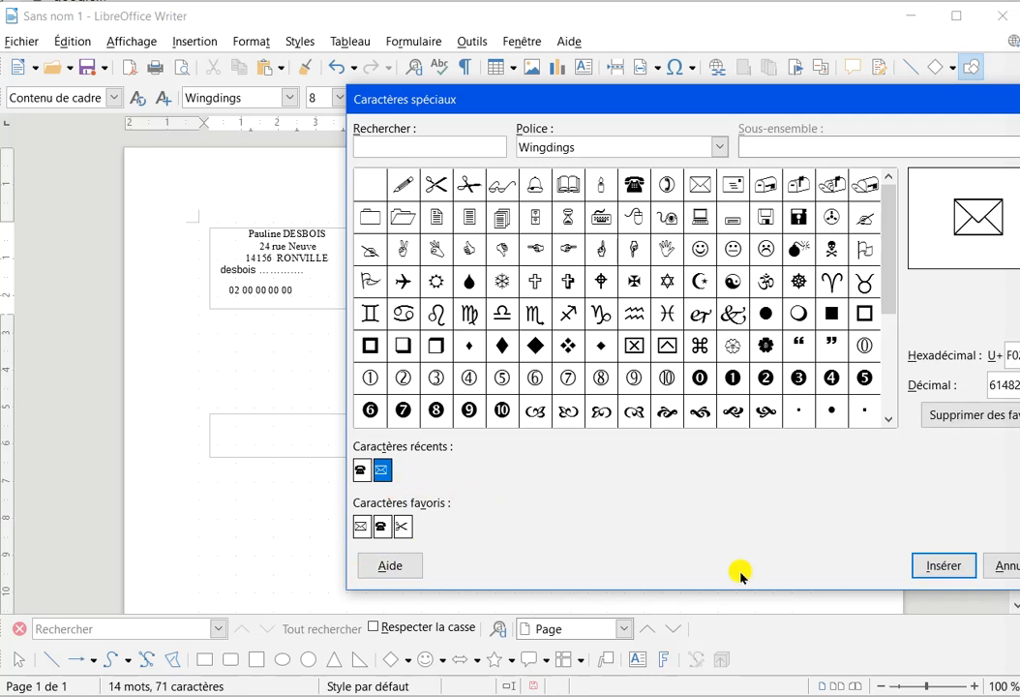
left_click(939, 564)
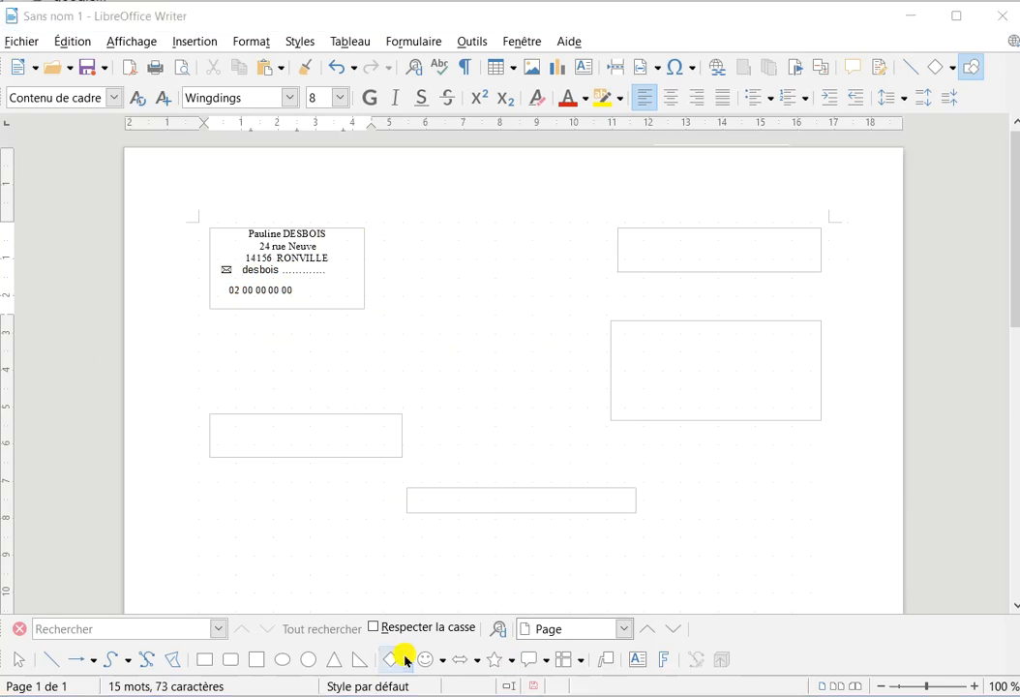
- Insert the Wingdings black telephone symbol (U+F028) before the phone number in the sender frame
left_click(221, 289)
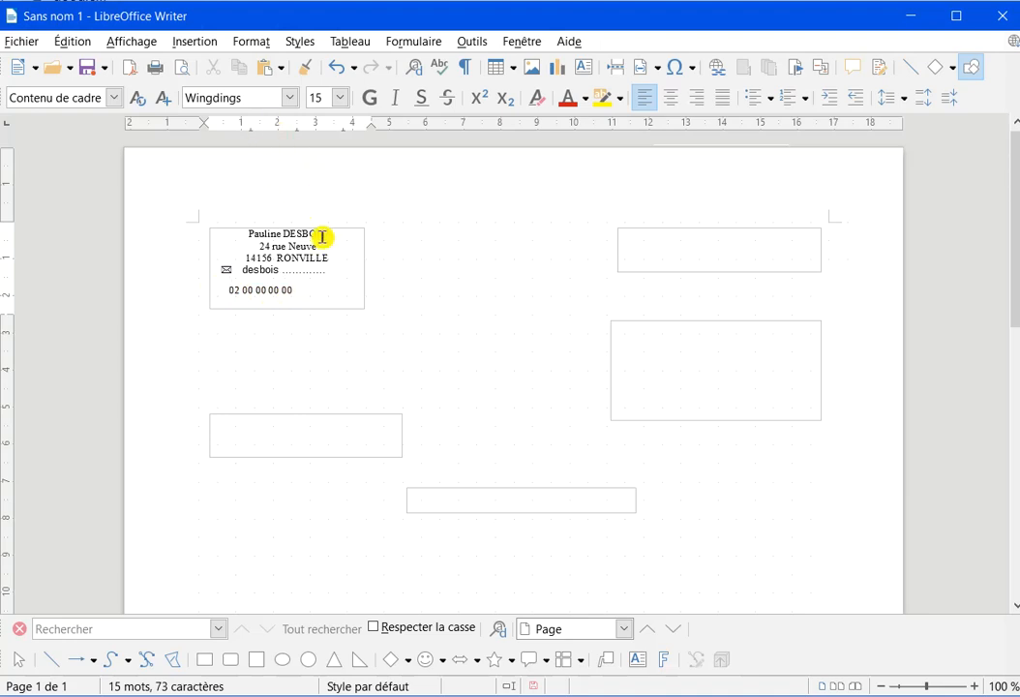
left_click(196, 44)
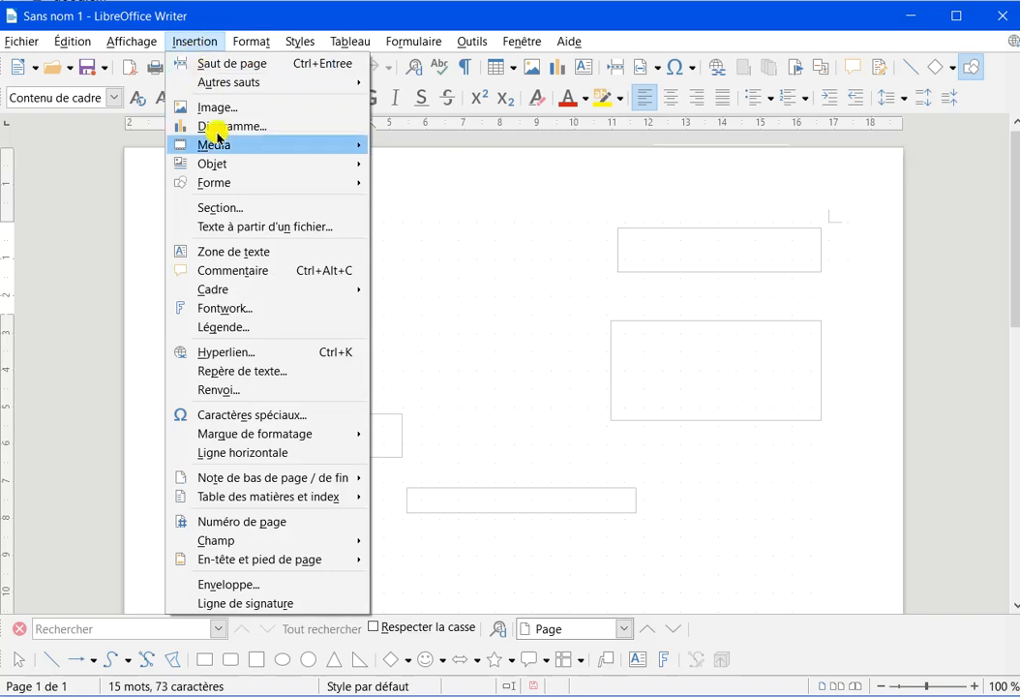
left_click(257, 416)
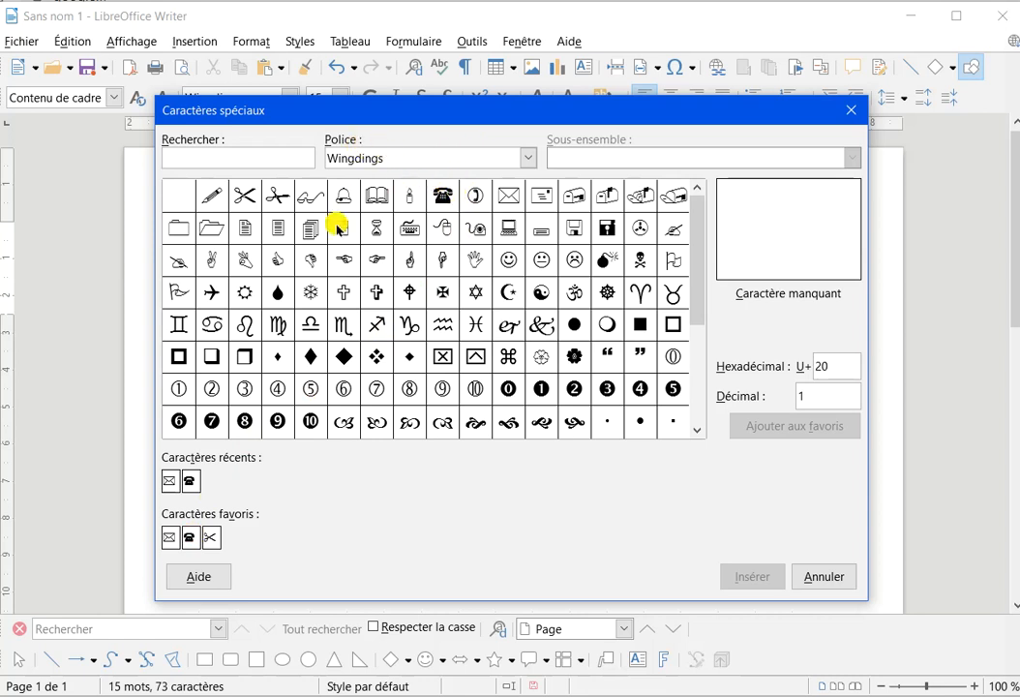
left_click(189, 538)
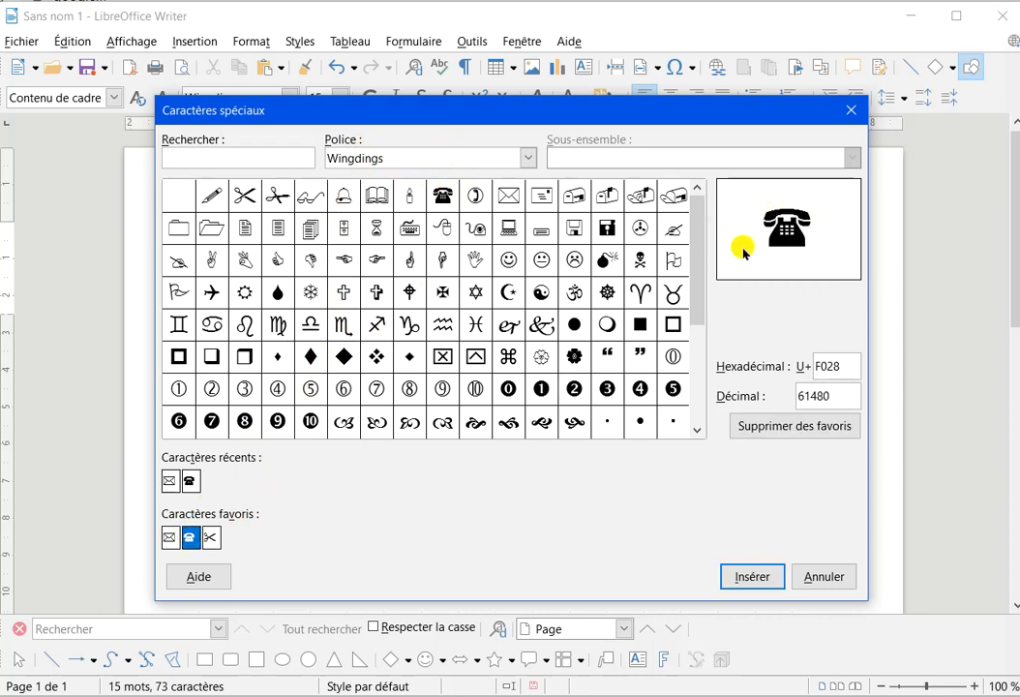
left_click(761, 576)
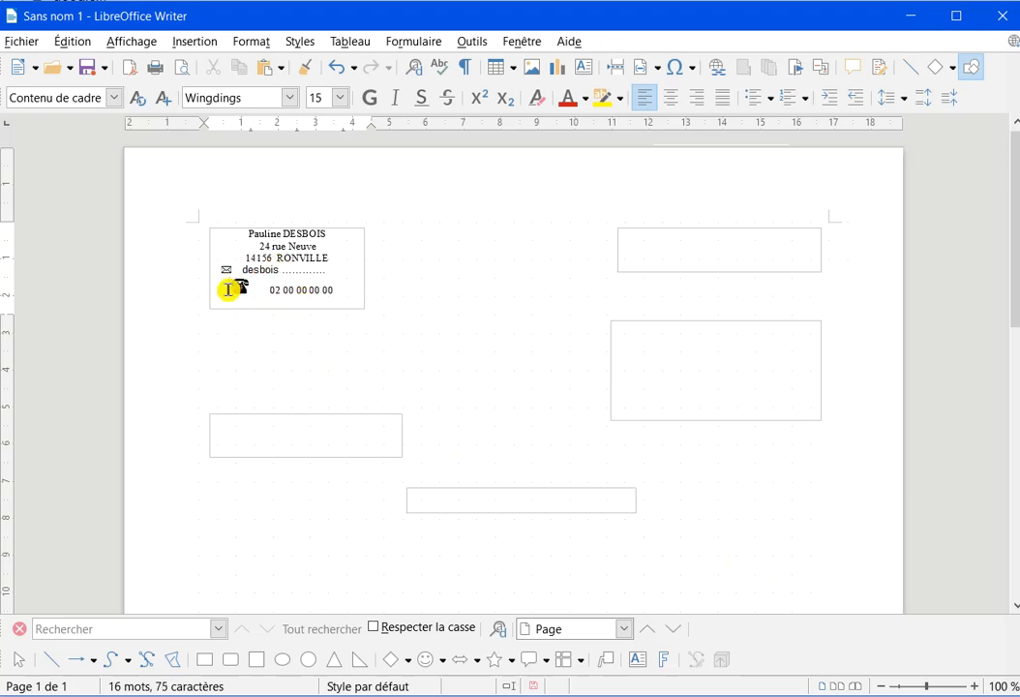
- Delete the extra spacing before and after the telephone symbol on the phone line
key("BackSpace")
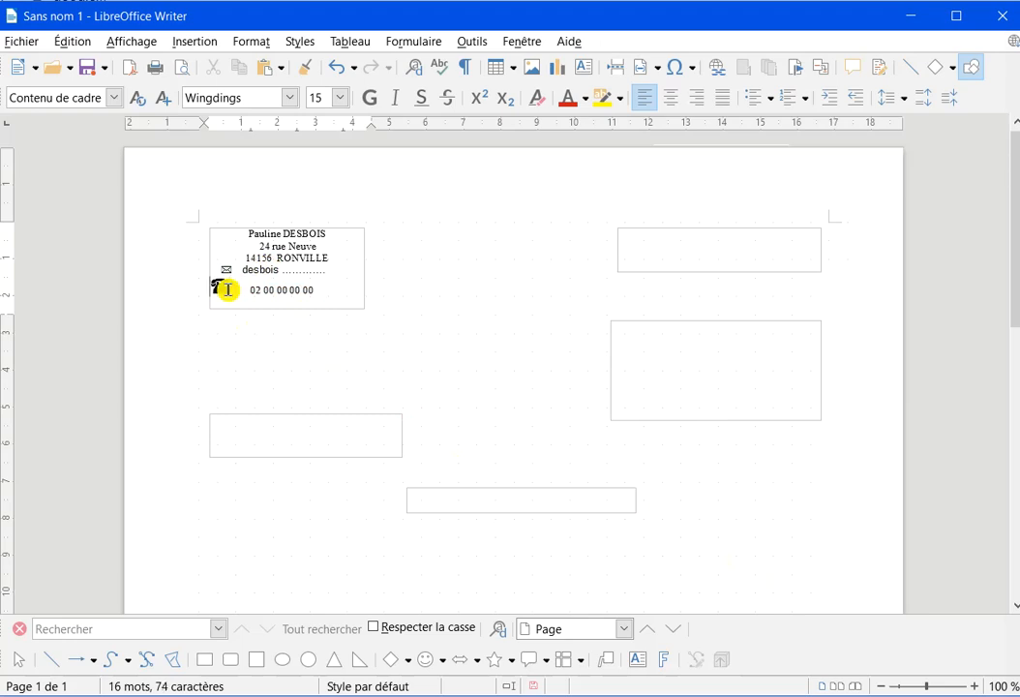
left_click(244, 290)
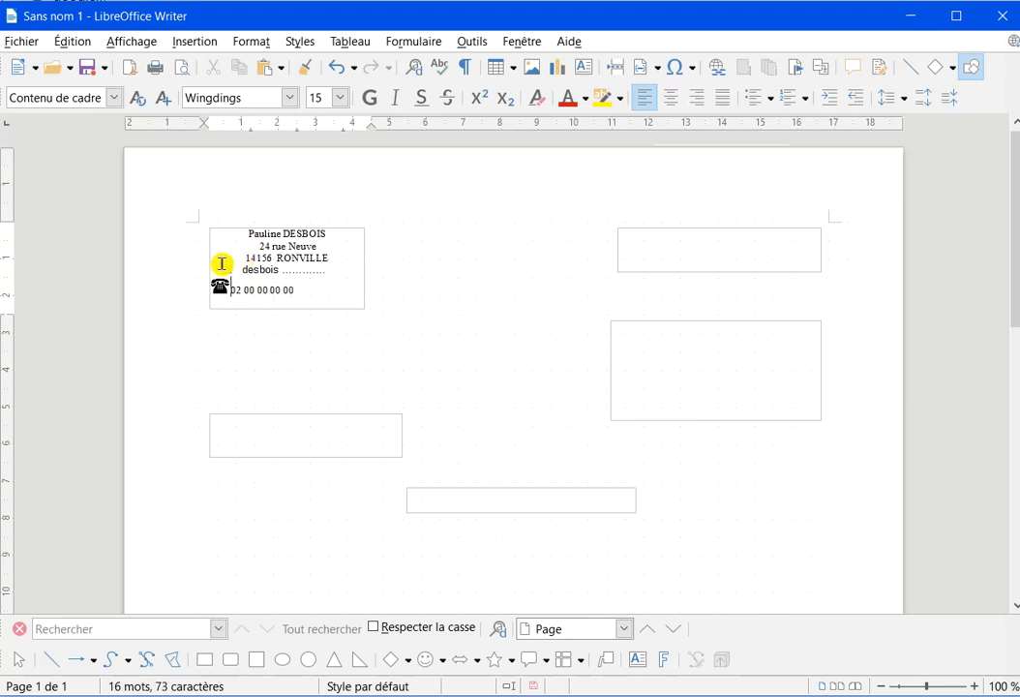
left_click(222, 264)
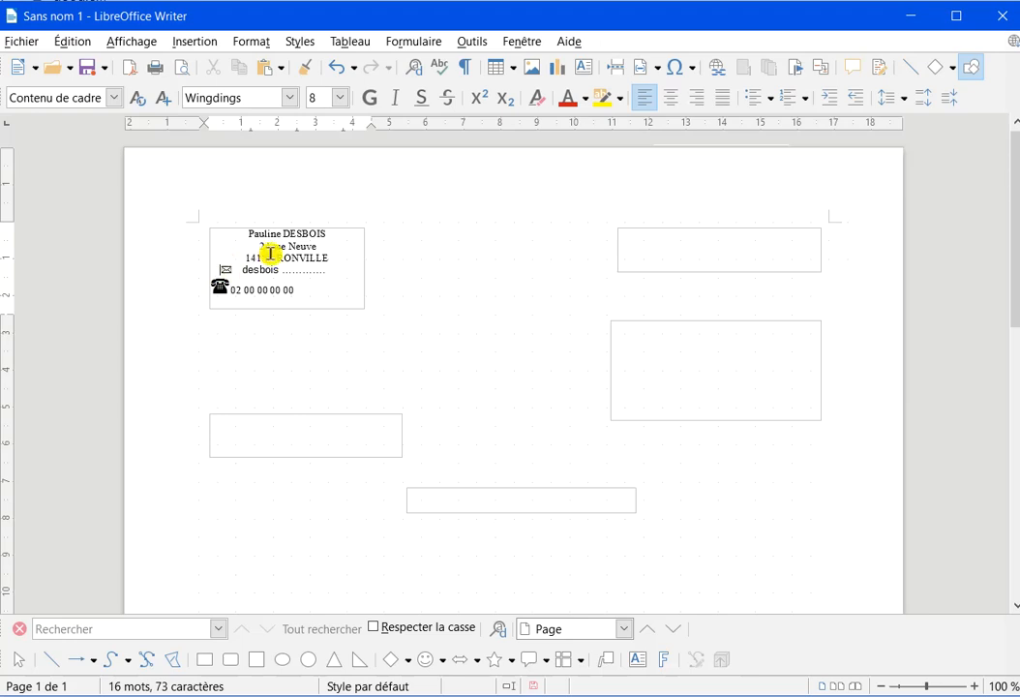
key("BackSpace")
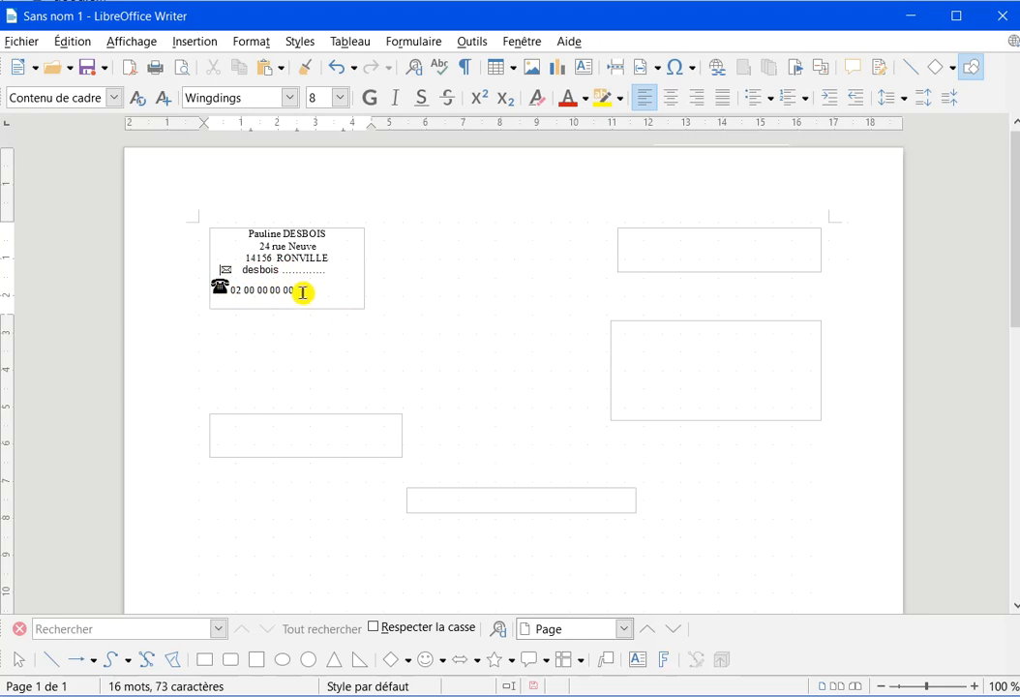
- Fill the sender details frame's background with the light grey colour e8e8e8
left_click(363, 309)
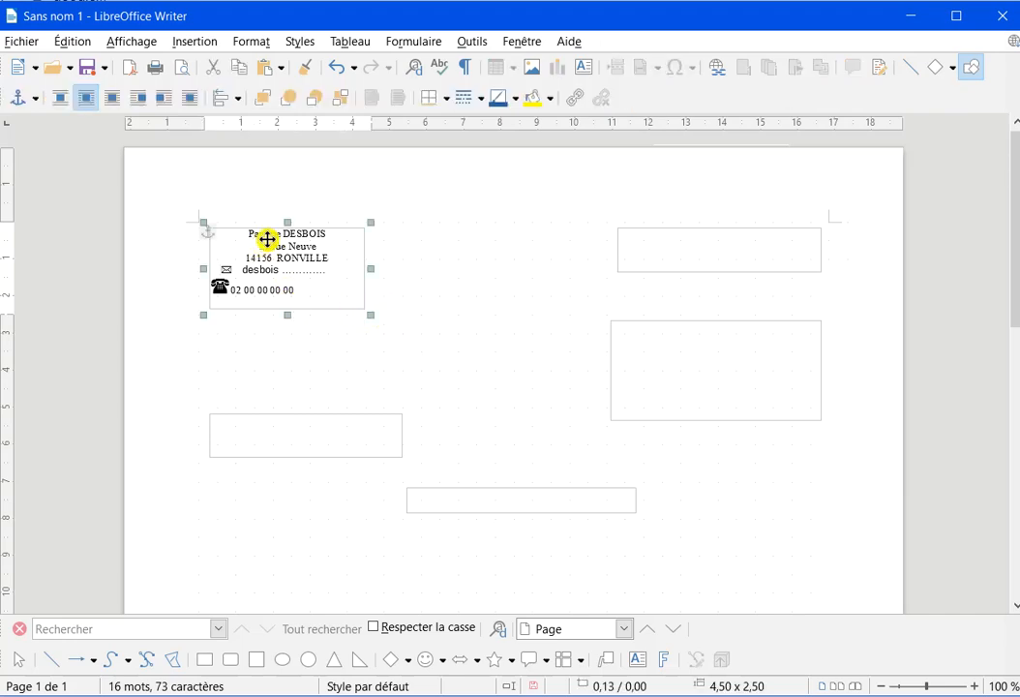
right_click(361, 298)
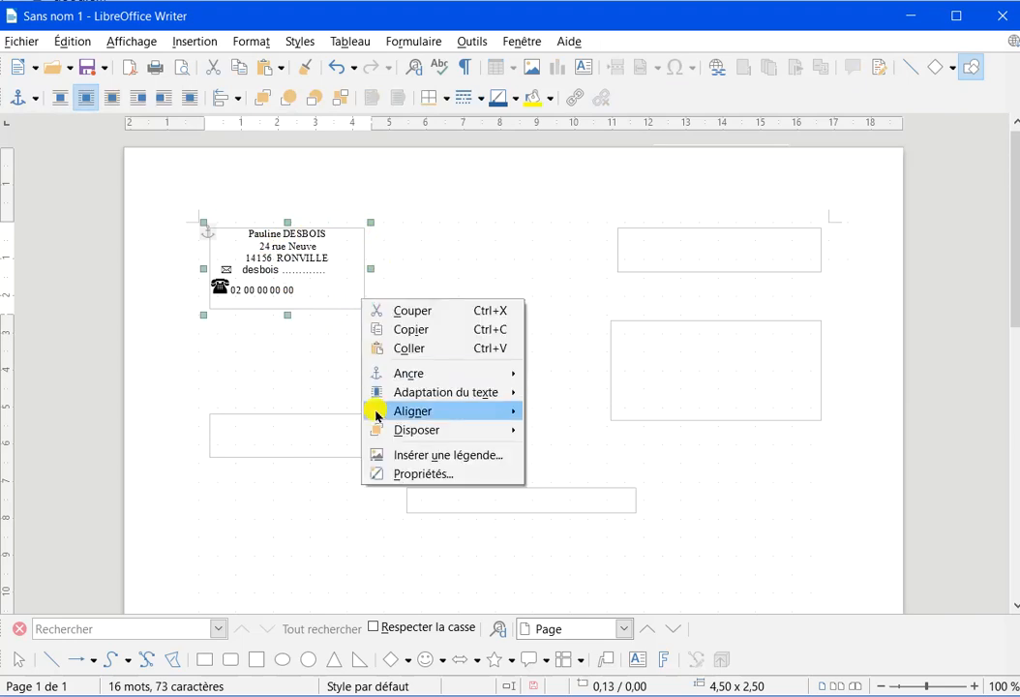
left_click(405, 476)
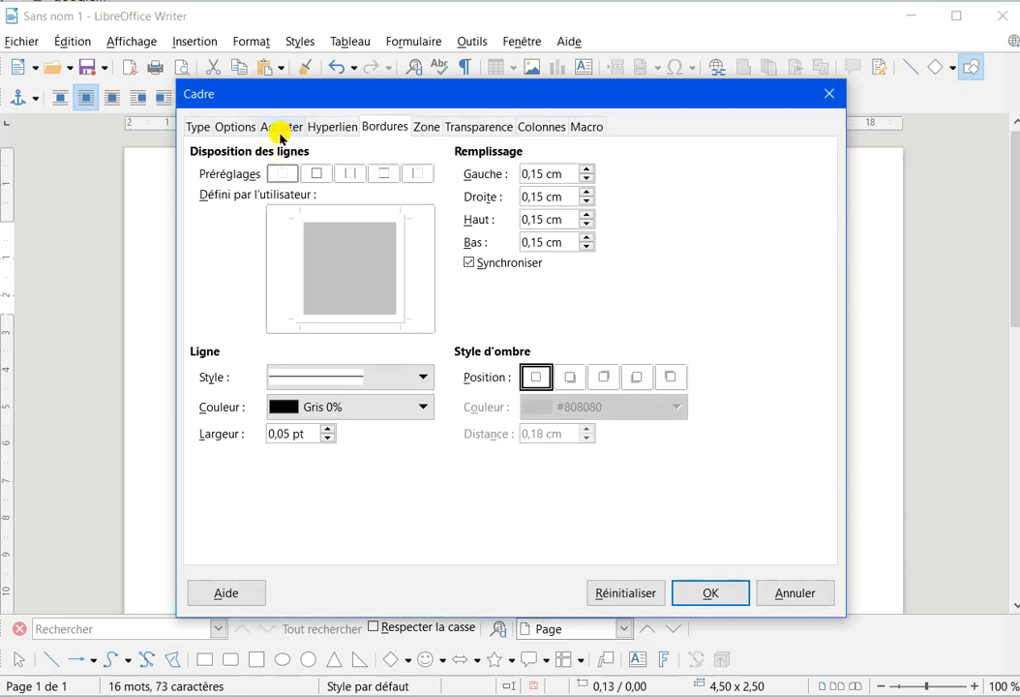
left_click(427, 127)
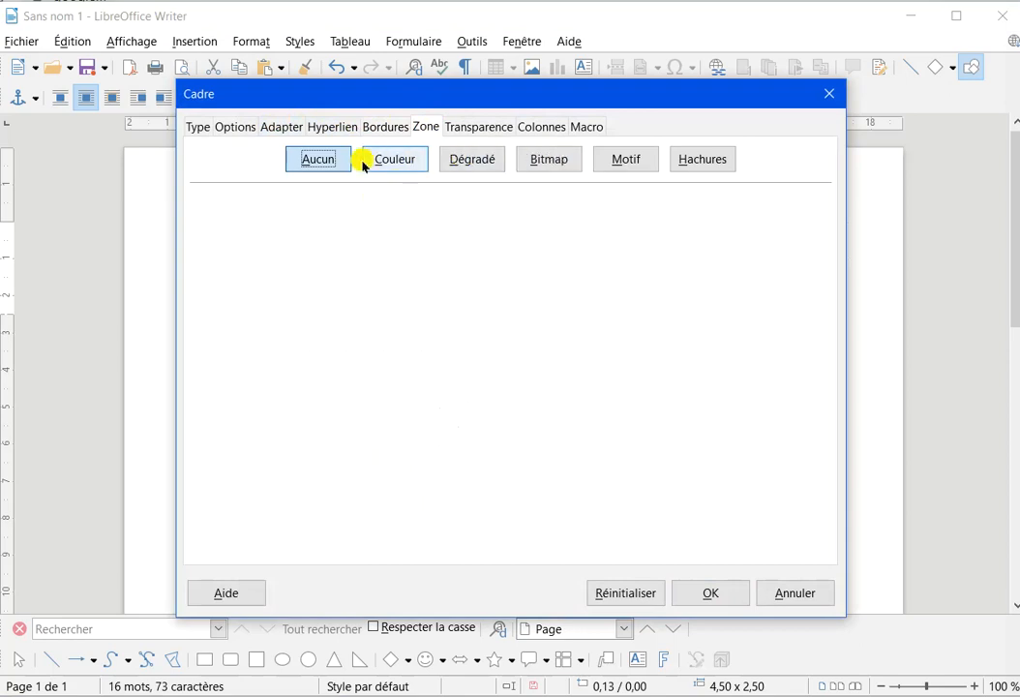
left_click(395, 158)
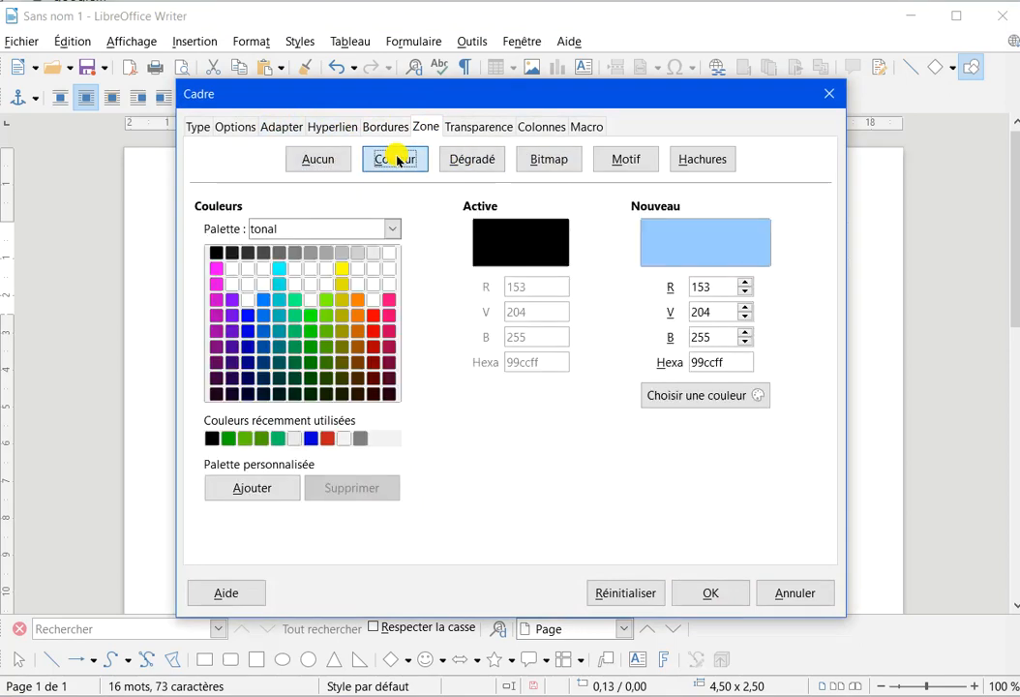
left_click(376, 252)
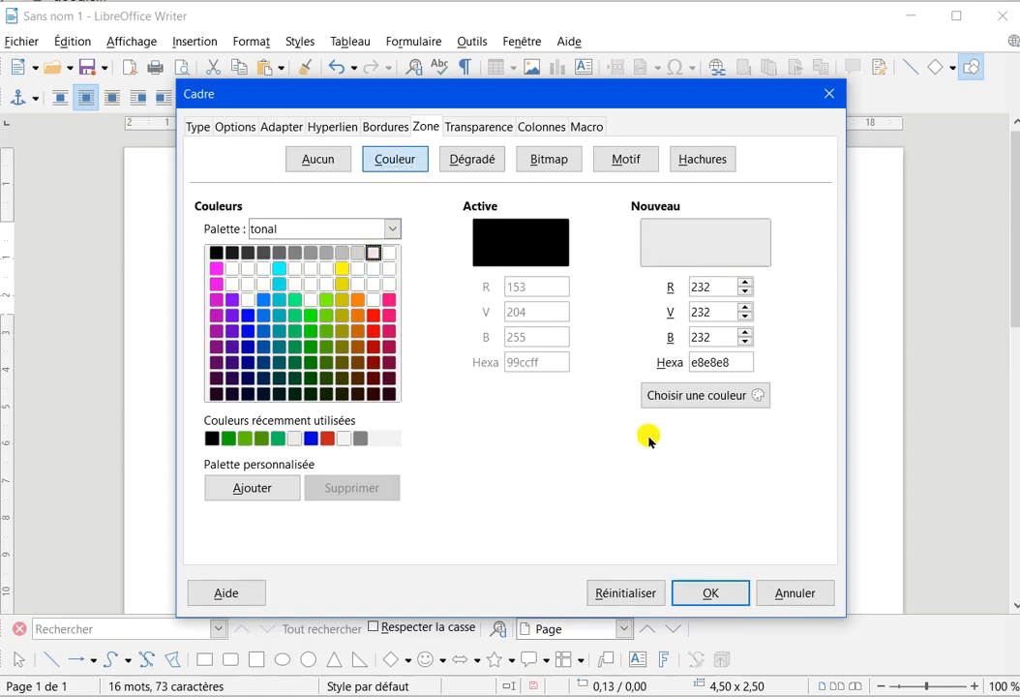
left_click(715, 593)
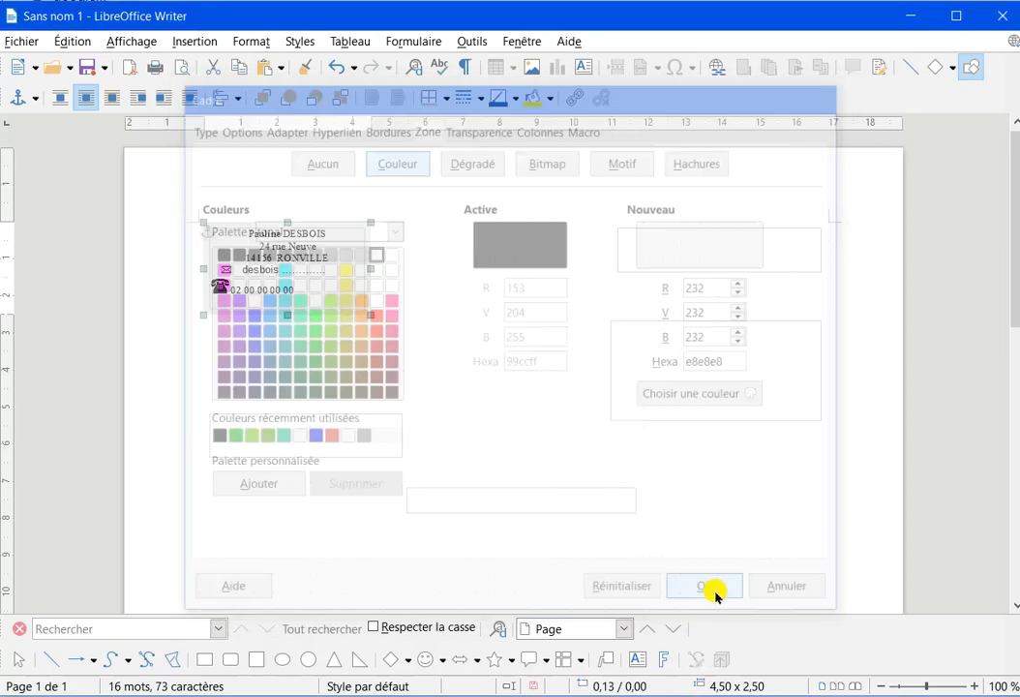
left_click(395, 270)
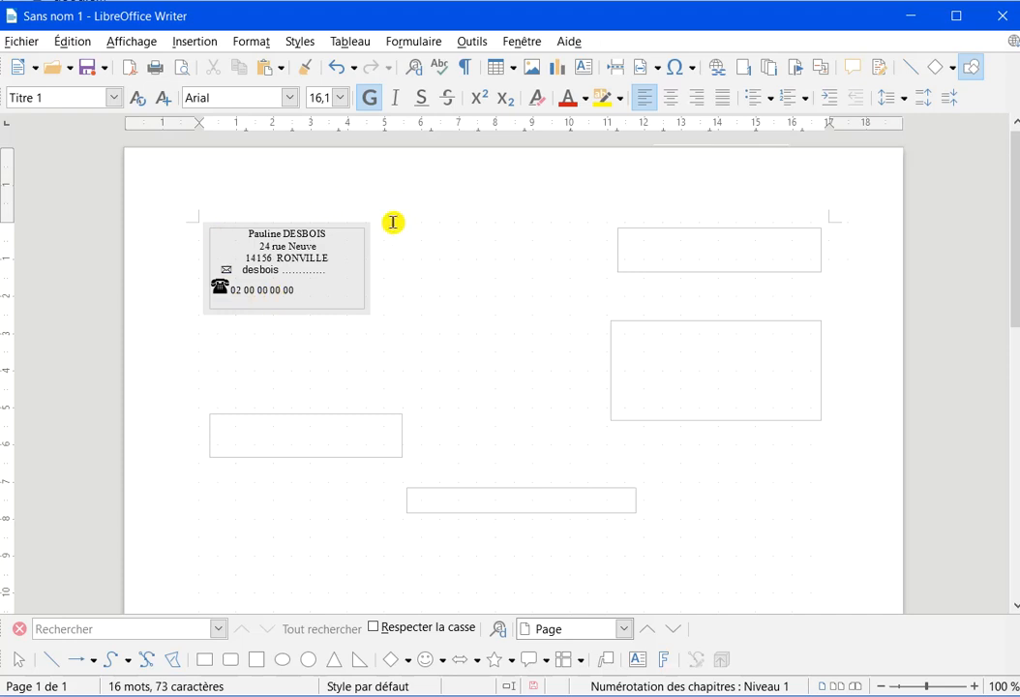
left_click(651, 257)
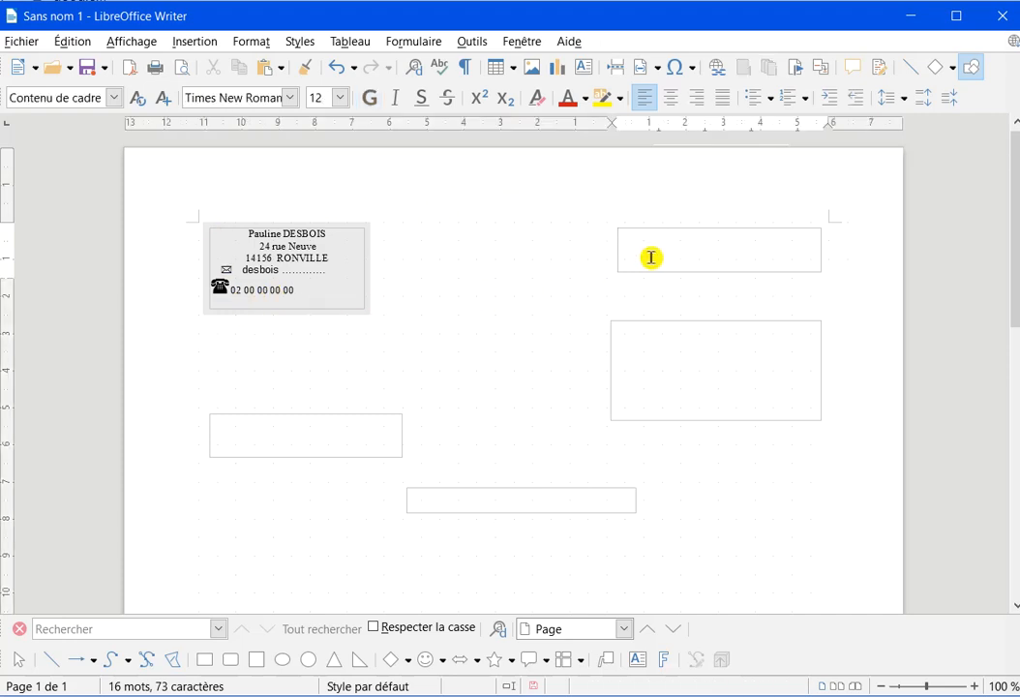
left_click(872, 265)
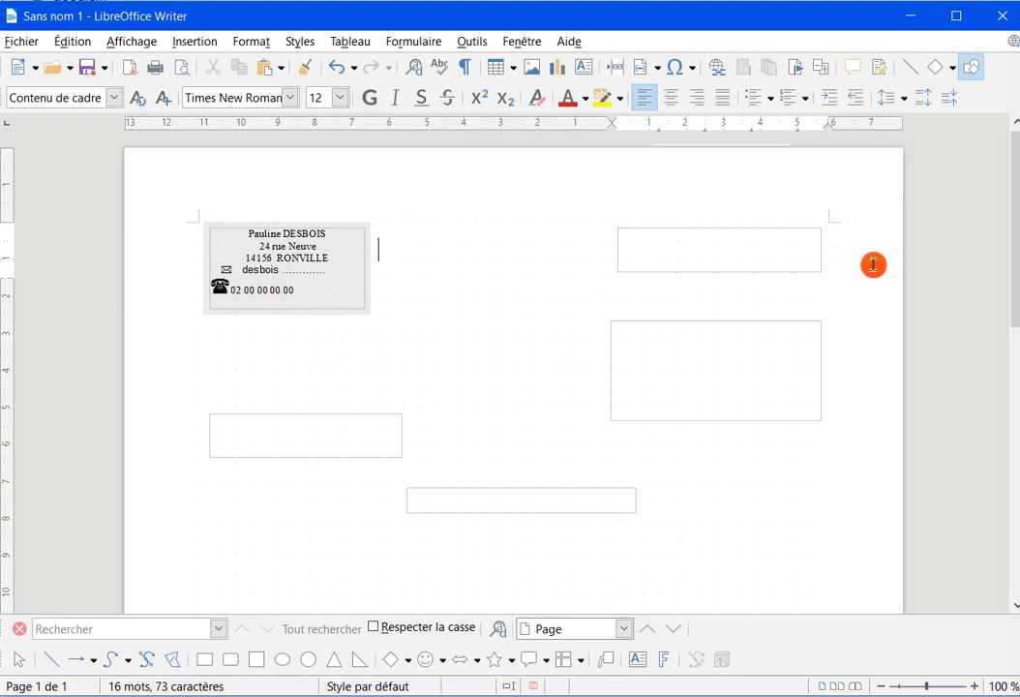
left_click(821, 272)
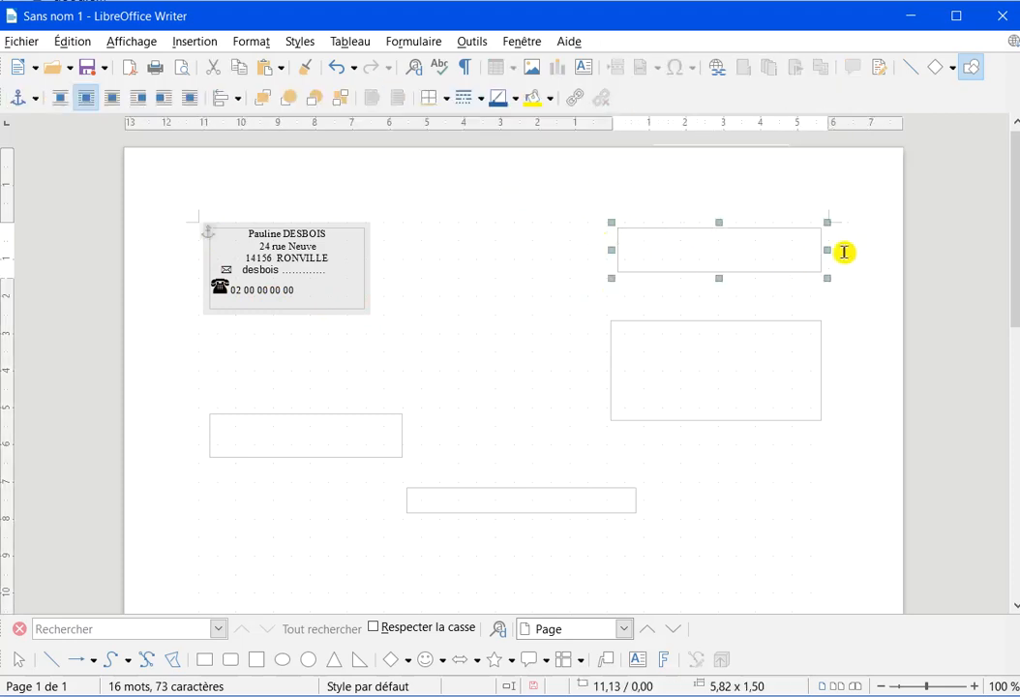
left_click(852, 247)
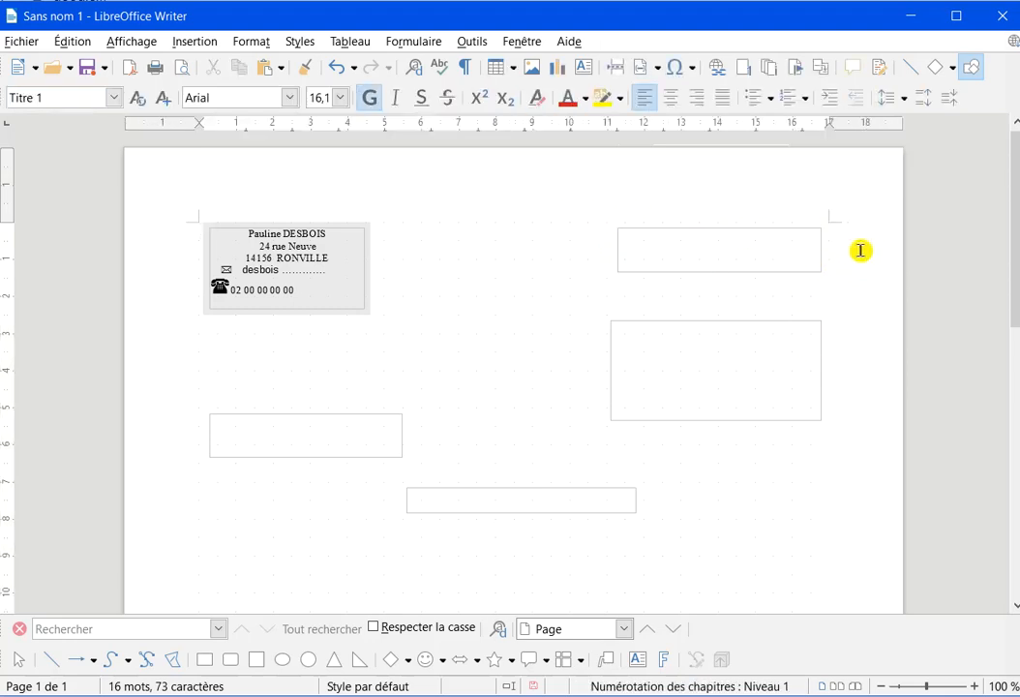
- Enter "Lisieux le " in the empty frame level with the sender details and insert a date field after it
left_click(648, 248)
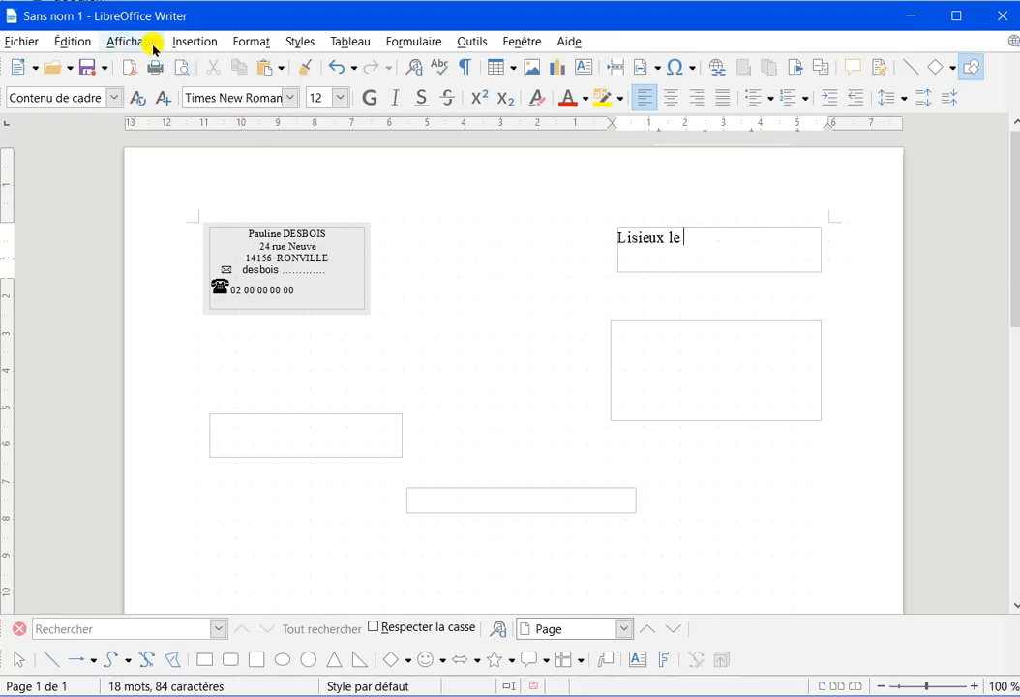
left_click(195, 41)
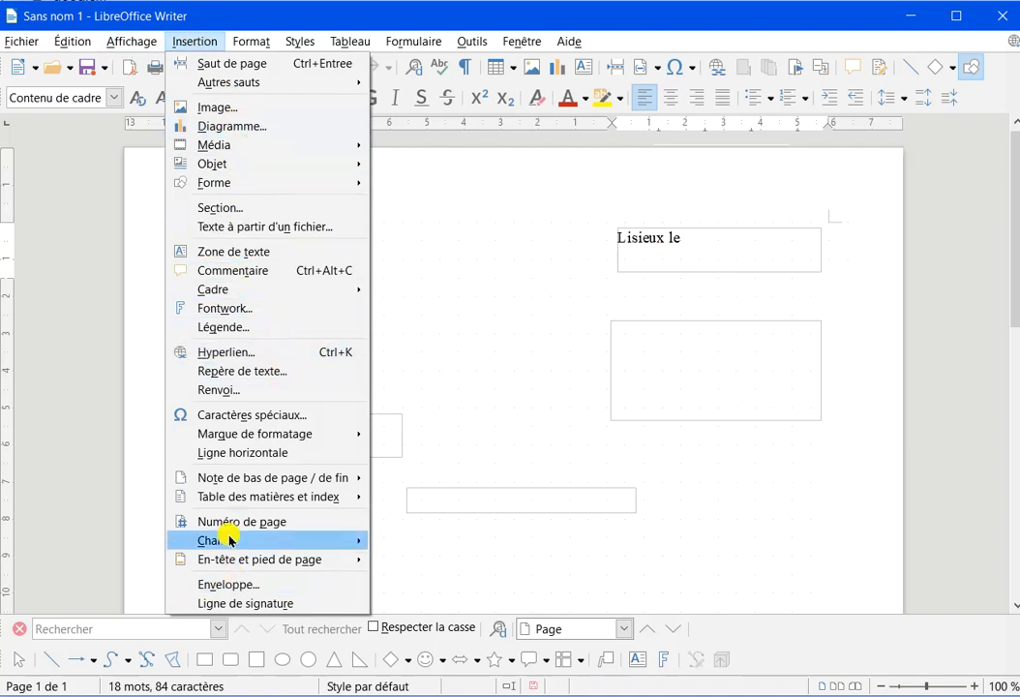
mouse_move(230, 540)
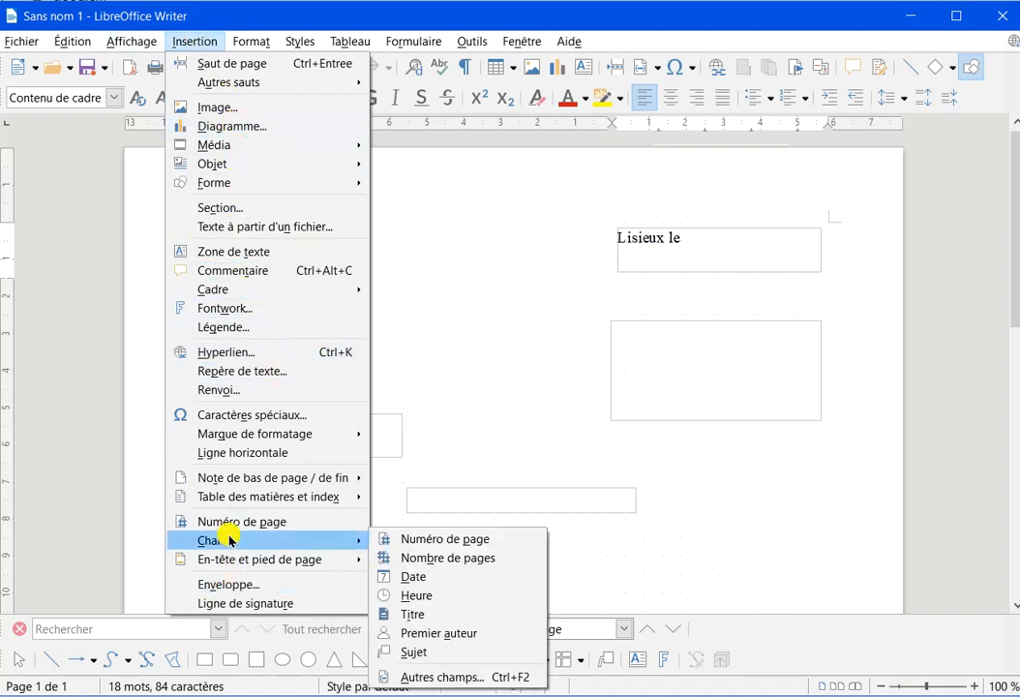
left_click(423, 578)
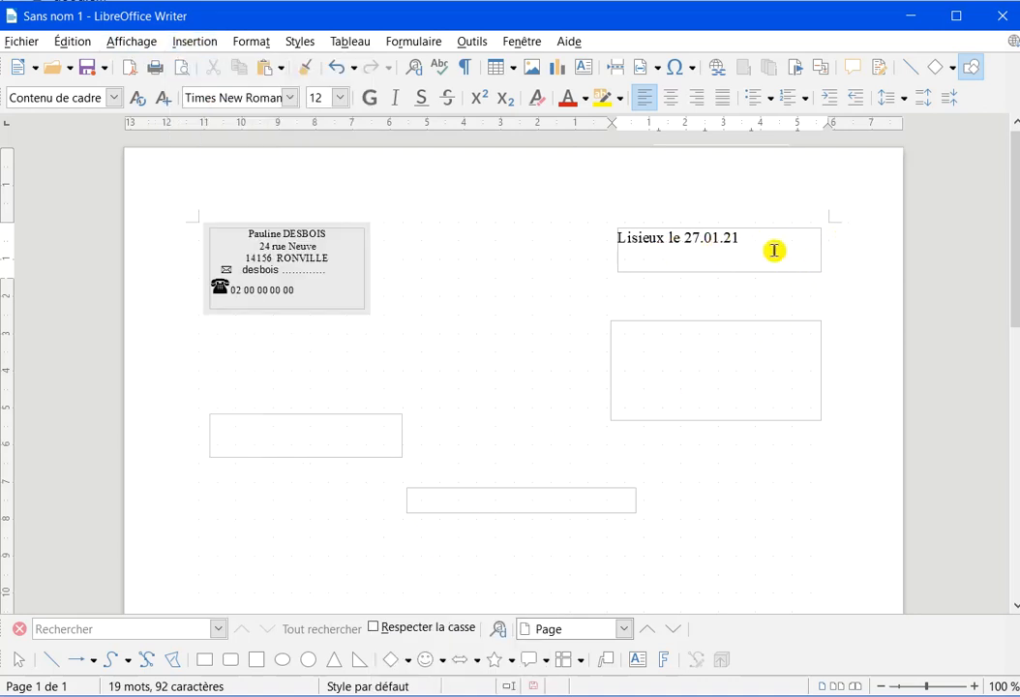
- Set the date field to Date (fixe) with the format 31. Dezember 1999
double_click(712, 233)
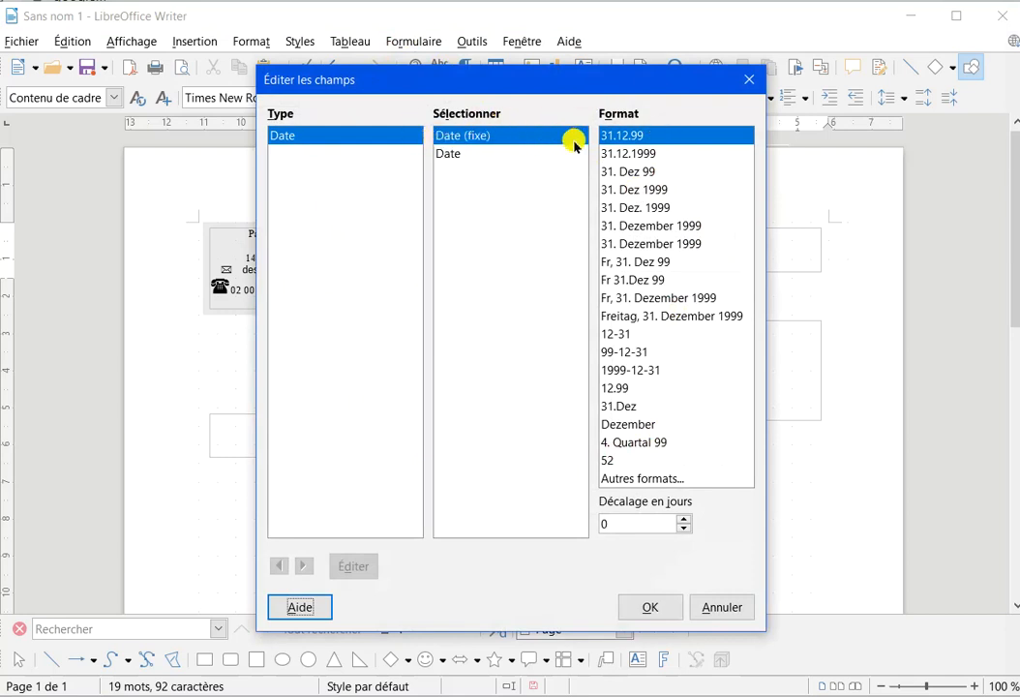
left_click(457, 155)
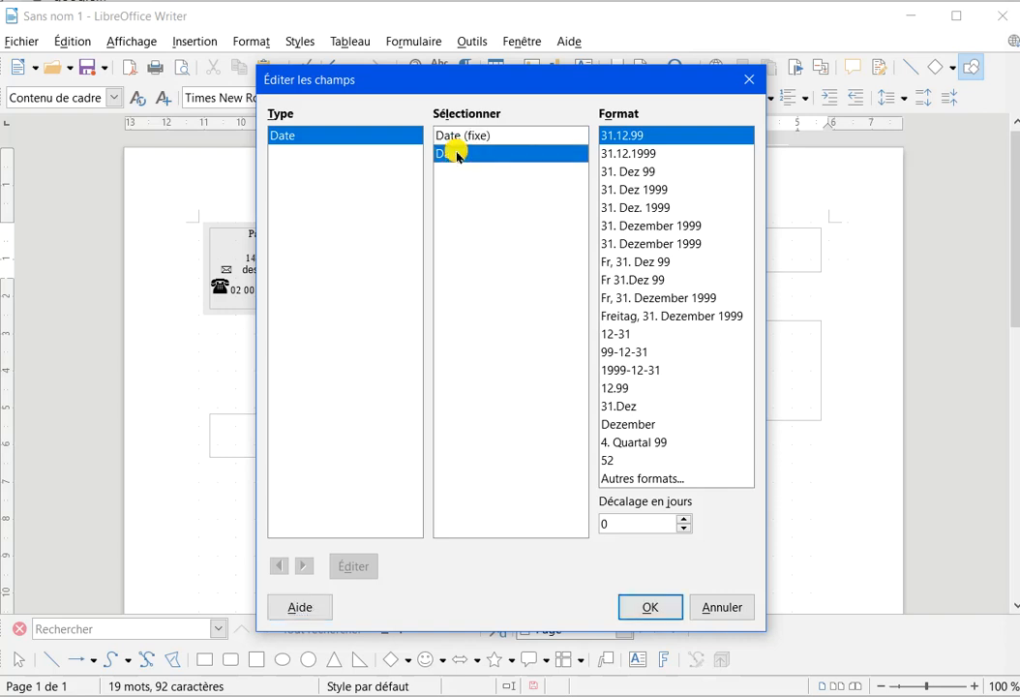
left_click(474, 136)
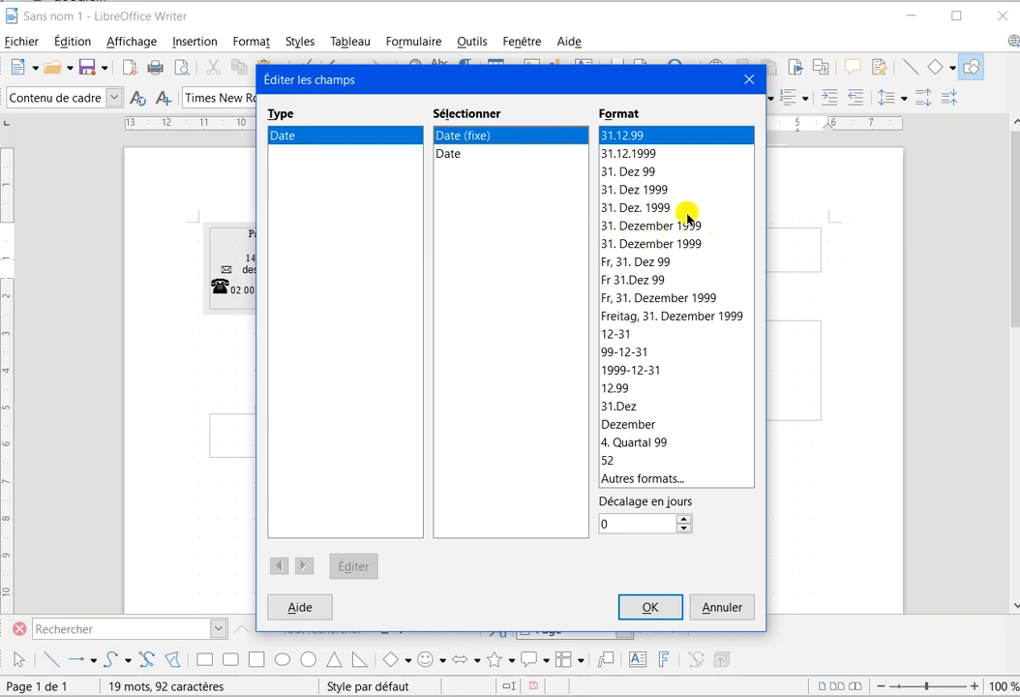
left_click(639, 227)
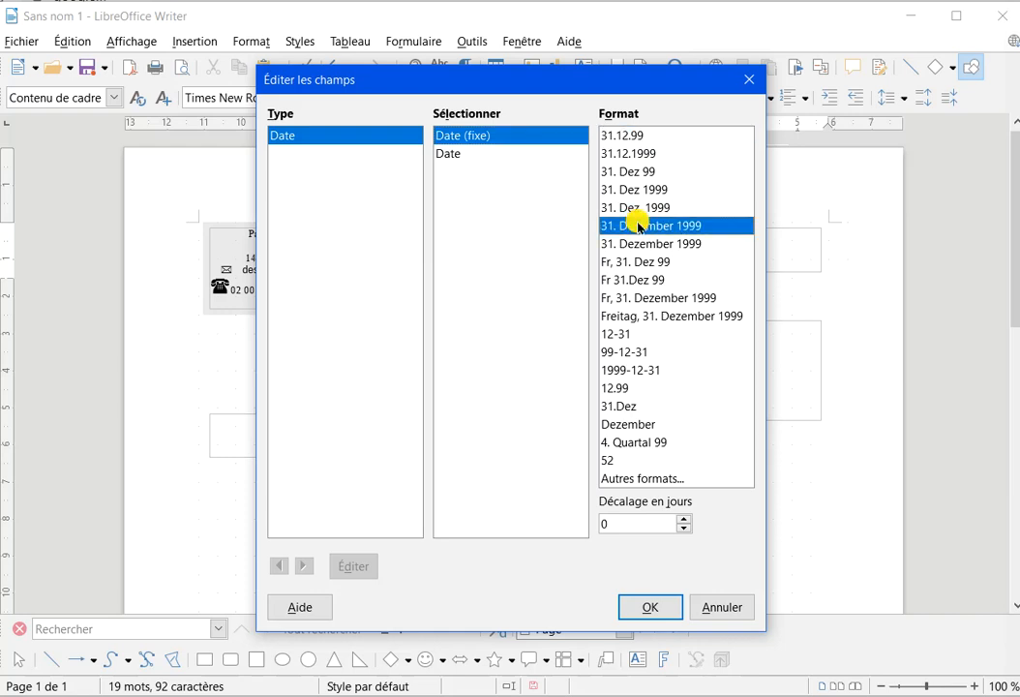
double_click(639, 226)
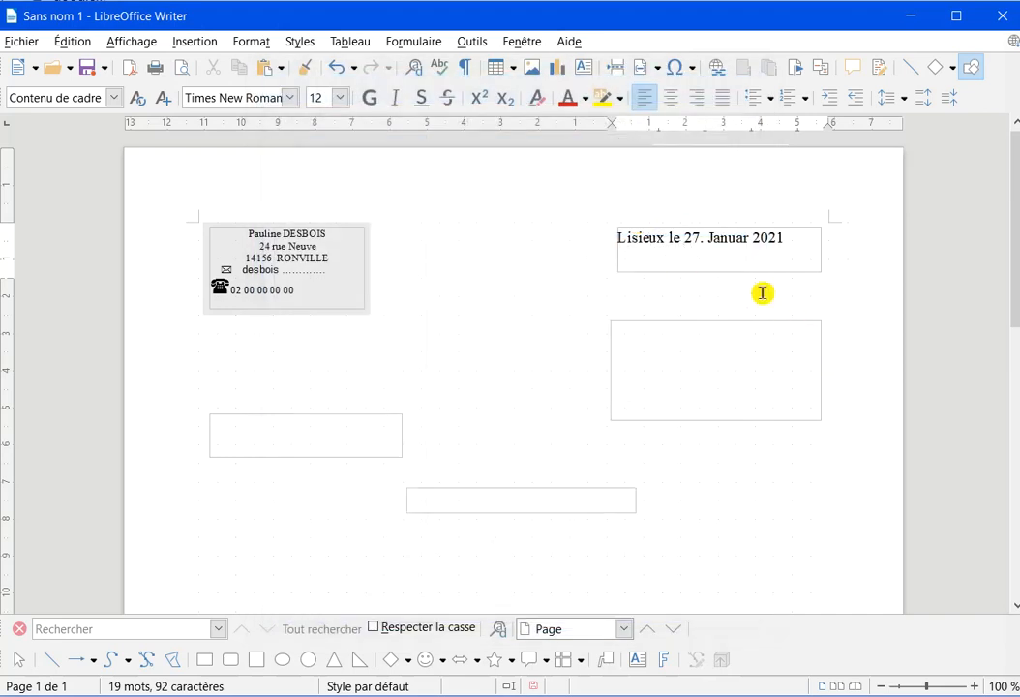
- Delete the date after "Lisieux le"
left_click(779, 241)
left_click_drag(791, 243, 701, 243)
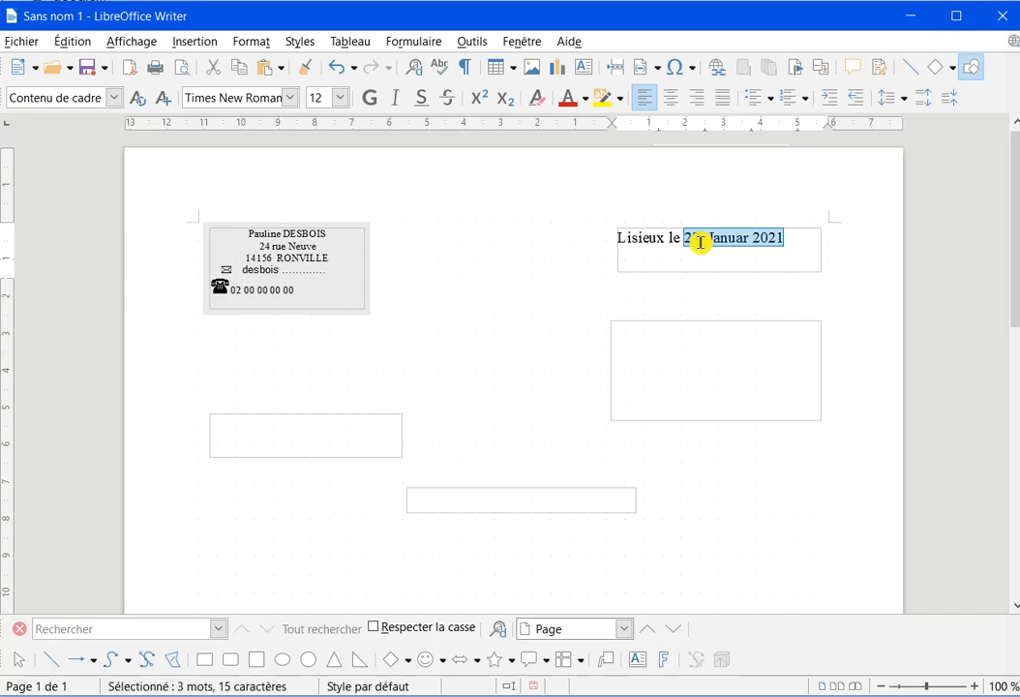
key("BackSpace")
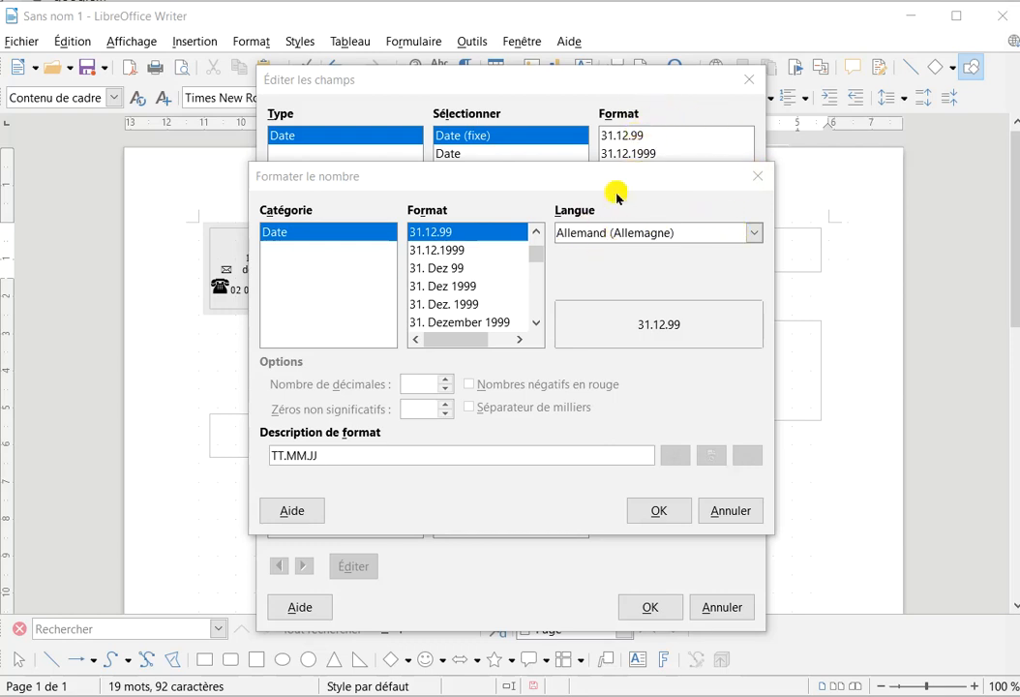
- Set the date field's number format language to Français (France) with the 31/12/99 format
left_click(758, 176)
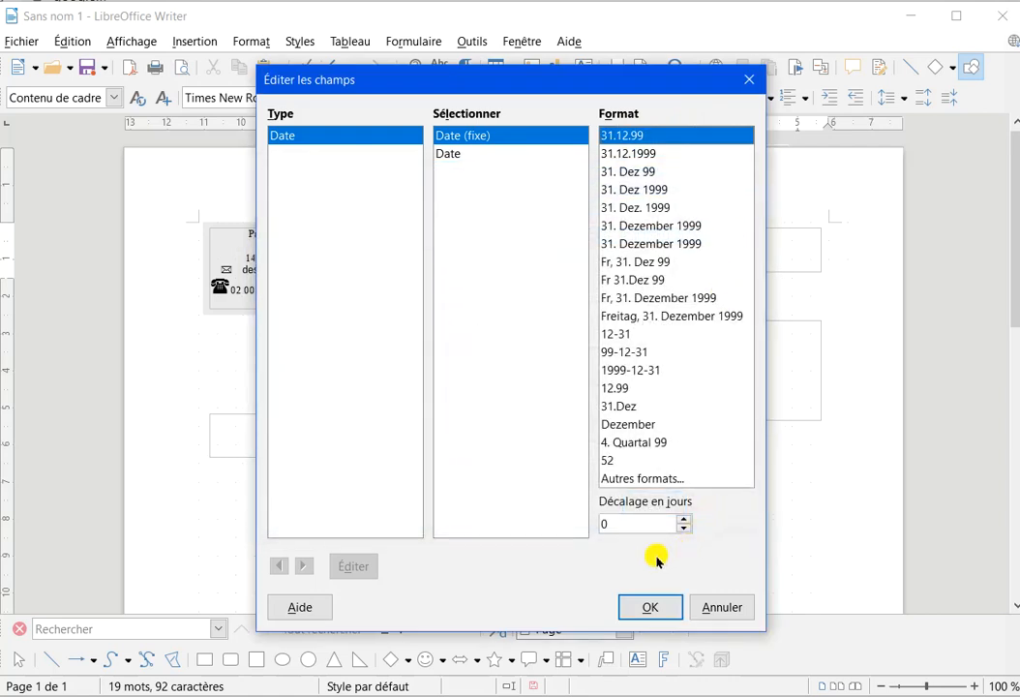
left_click(656, 604)
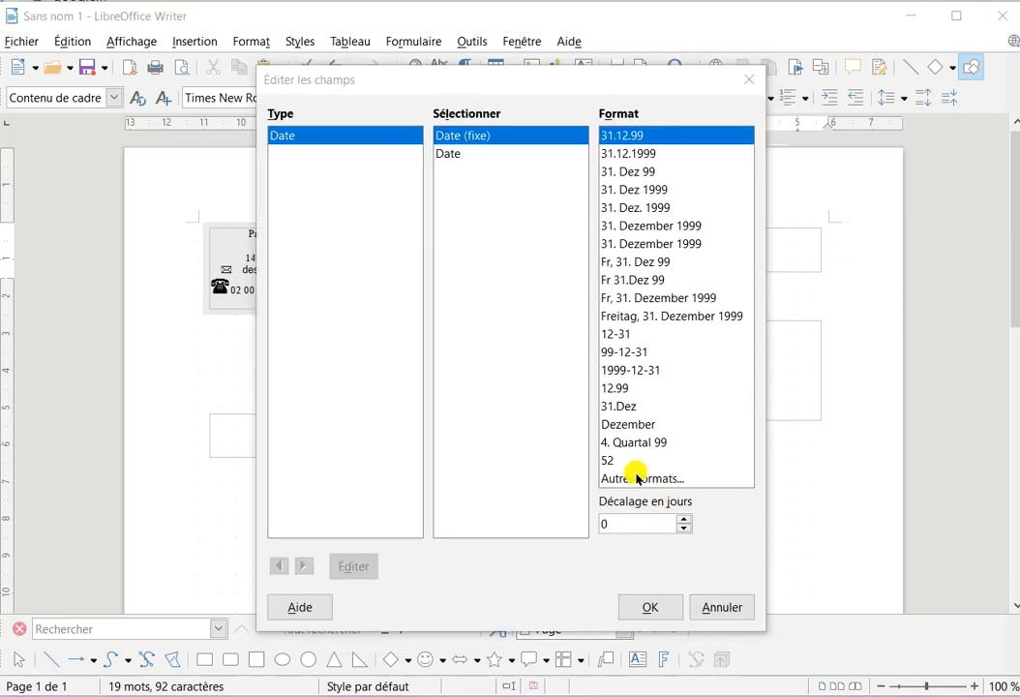
left_click(638, 477)
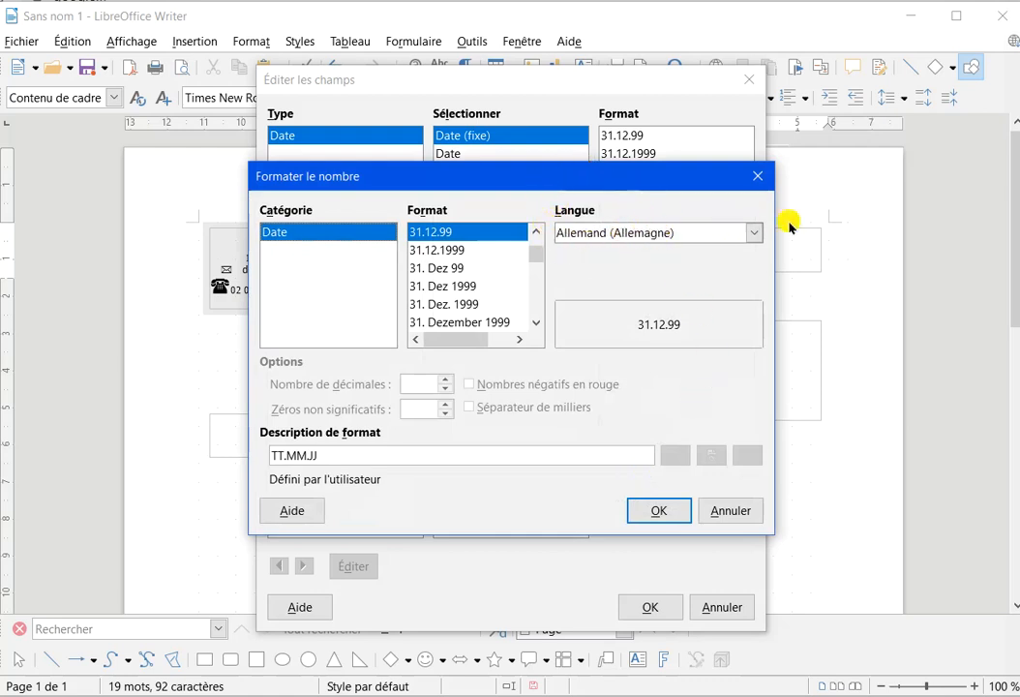
left_click(752, 232)
left_click_drag(754, 287, 743, 428)
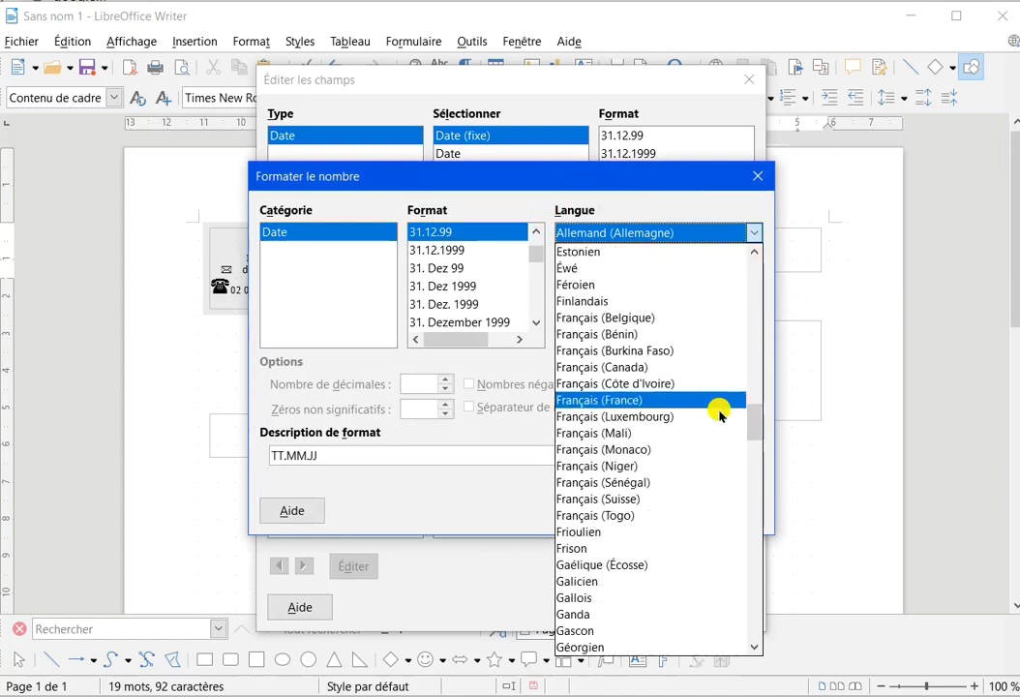
left_click(640, 400)
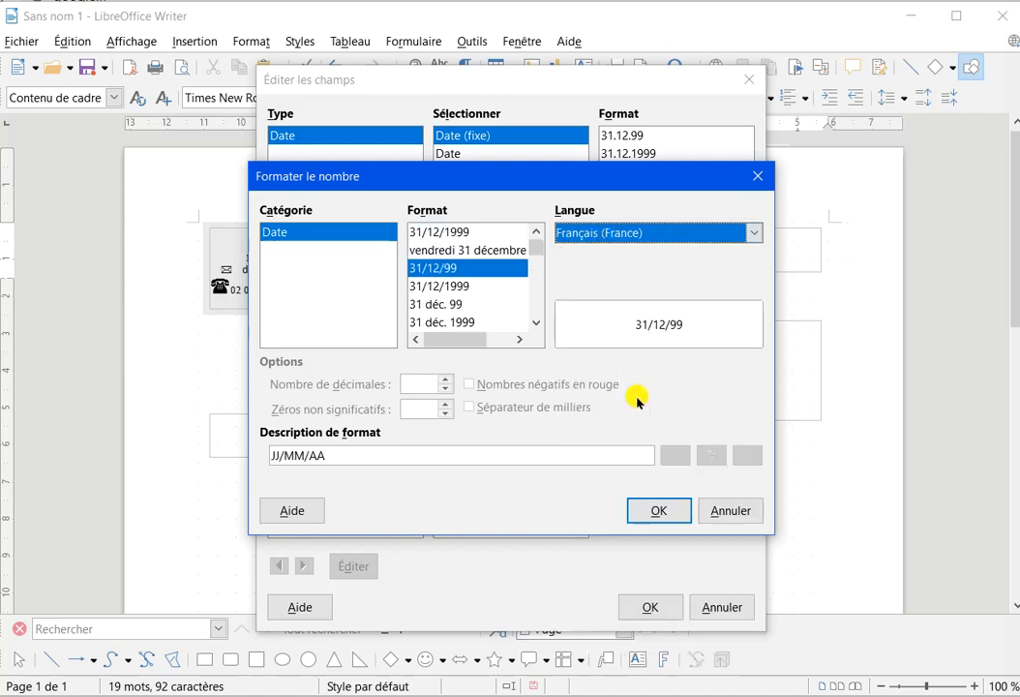
left_click(659, 510)
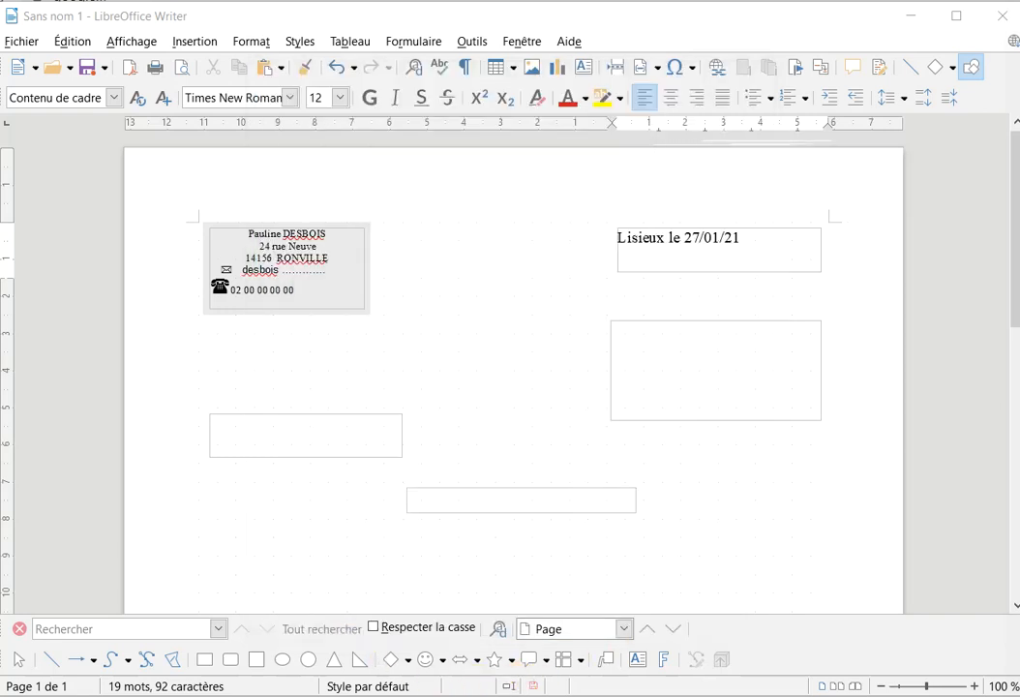
- Set the language for all of the document's text
left_click(468, 41)
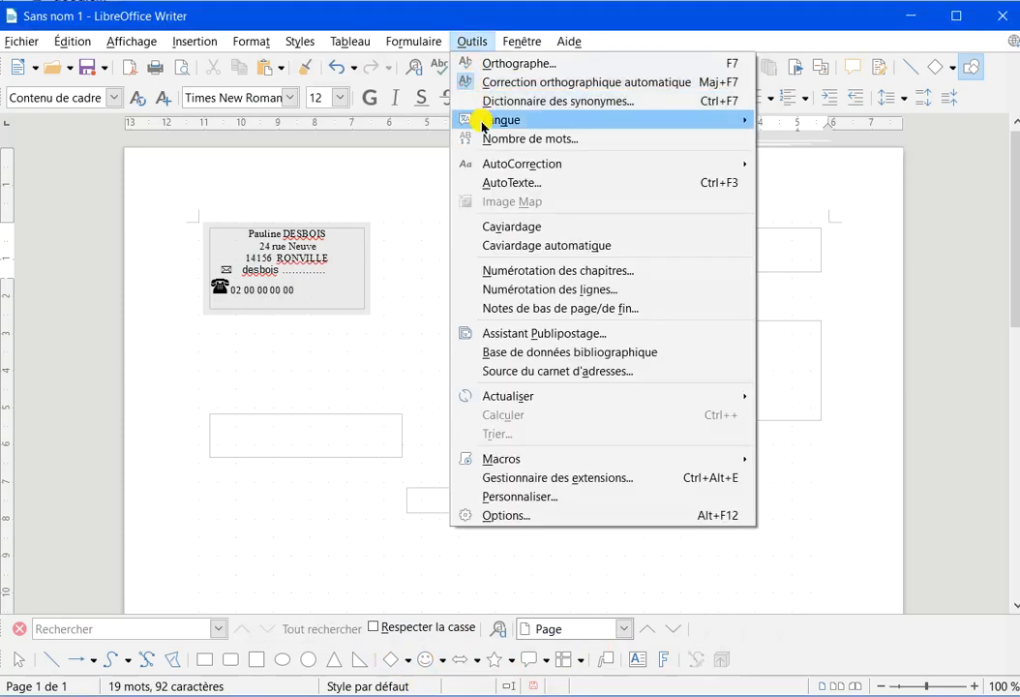
mouse_move(484, 119)
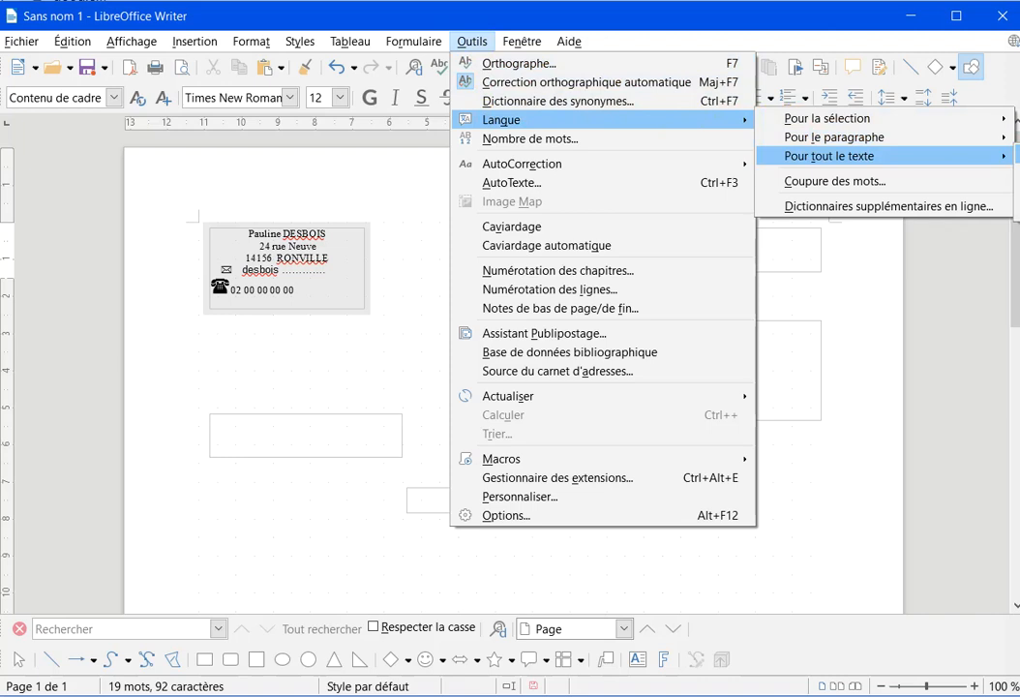
left_click(1017, 154)
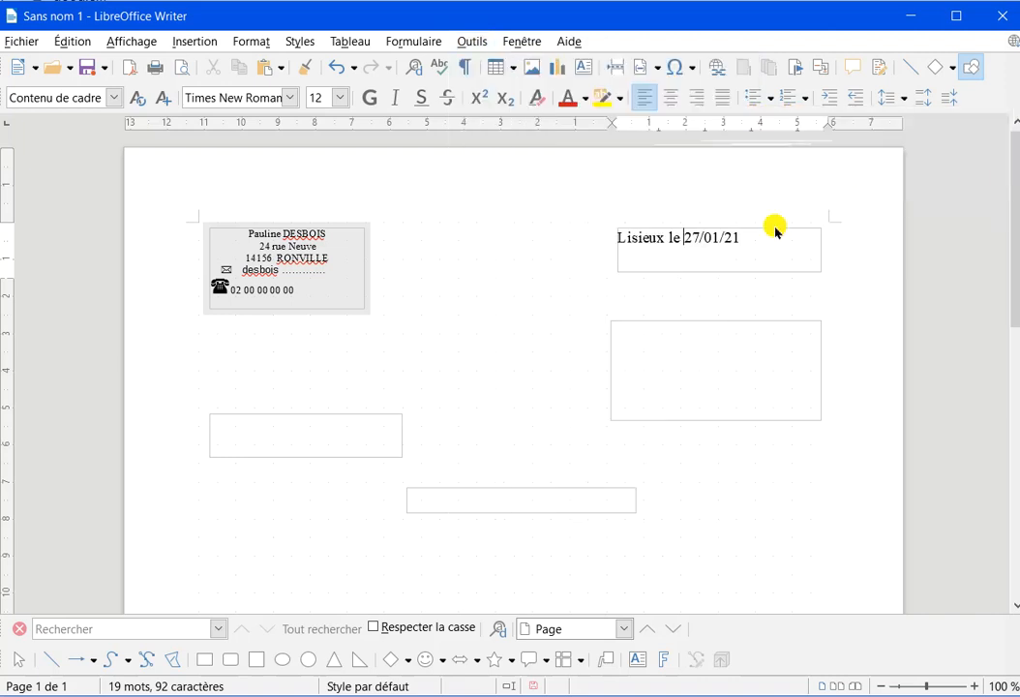
- Change the date field after "Lisieux le" to the non-fixed Date type
double_click(710, 232)
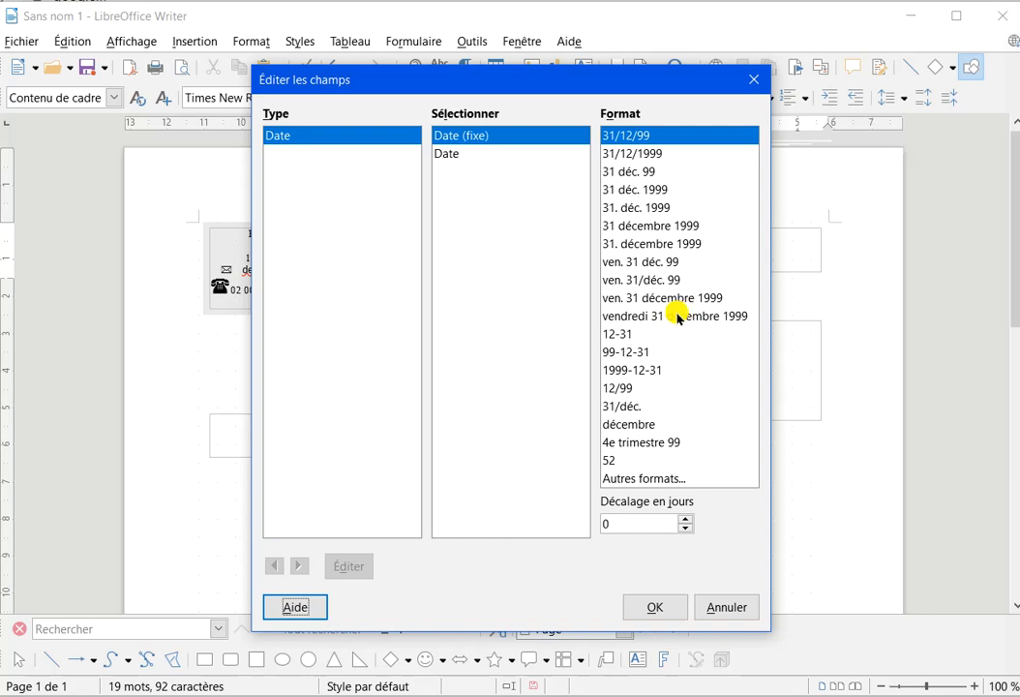
left_click(448, 154)
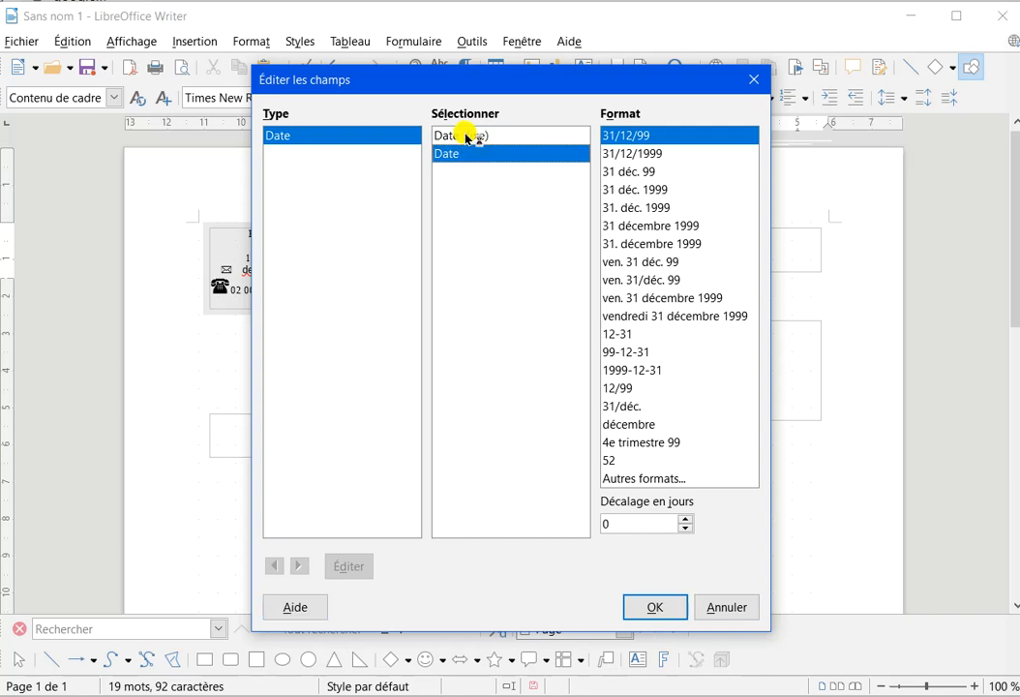
left_click(659, 606)
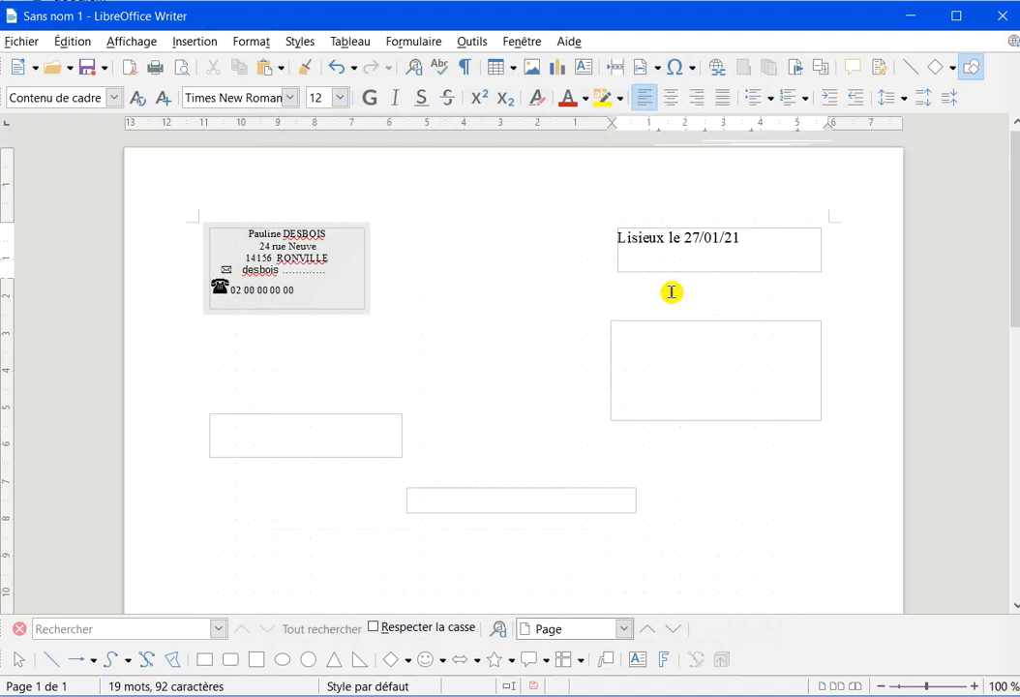
- Change the format of the date field after "Lisieux le" to 31. décembre 1999, keeping the non-fixed Date type
left_click(709, 228)
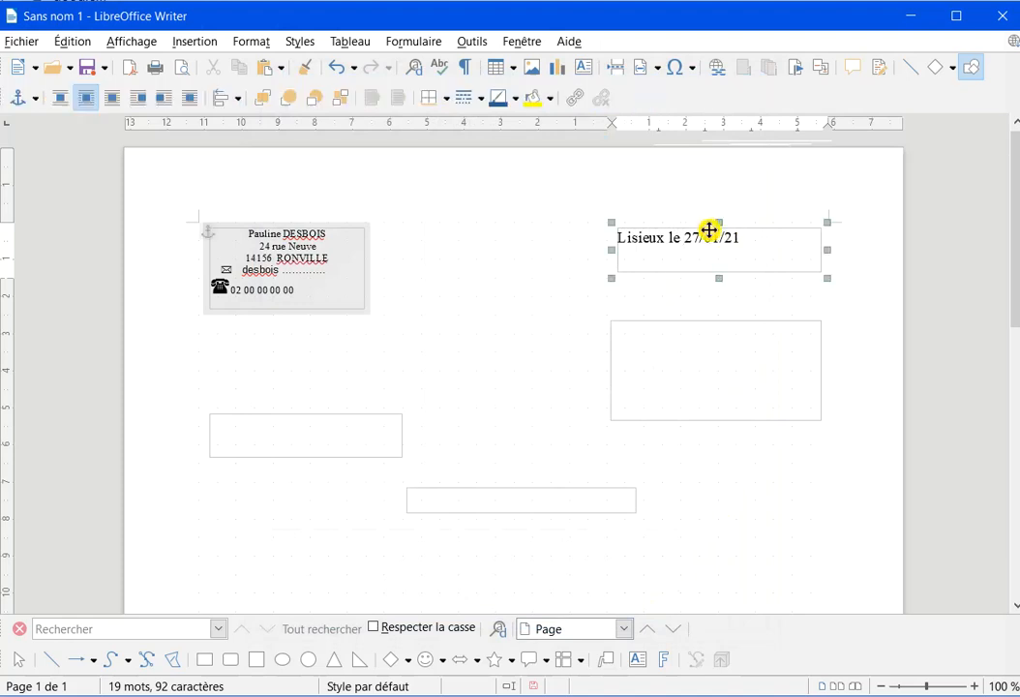
left_click(854, 244)
double_click(711, 237)
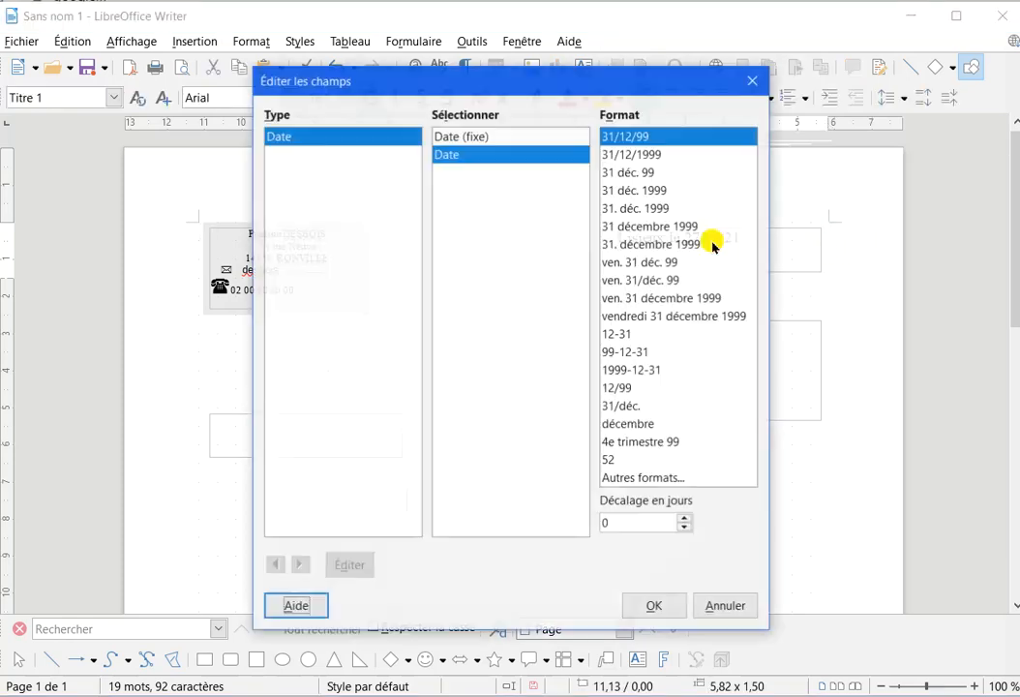
left_click(513, 156)
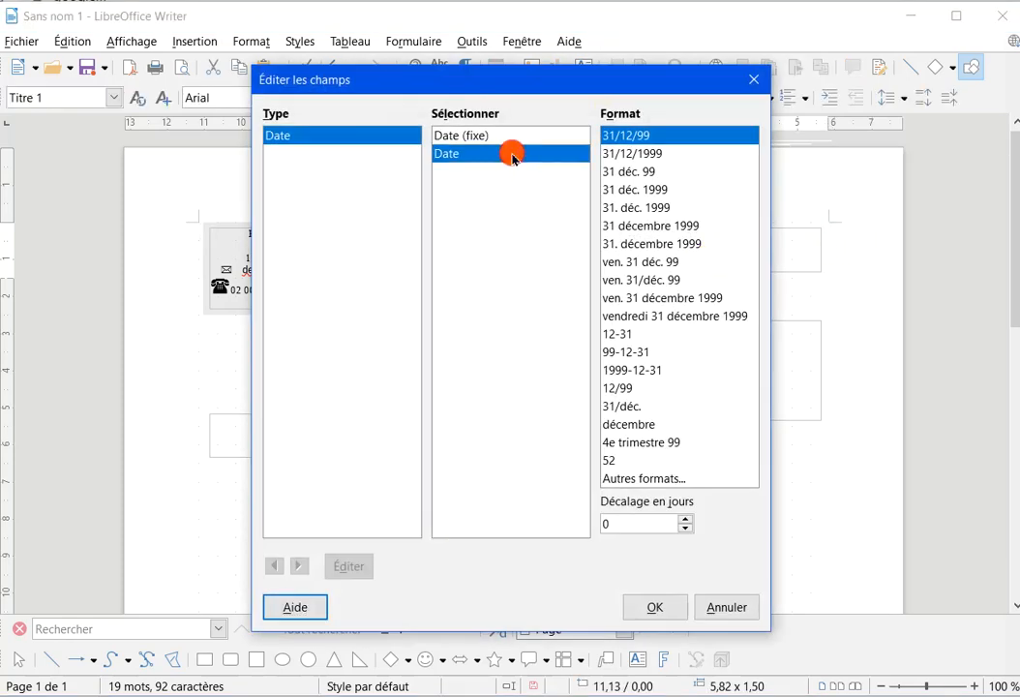
left_click(651, 244)
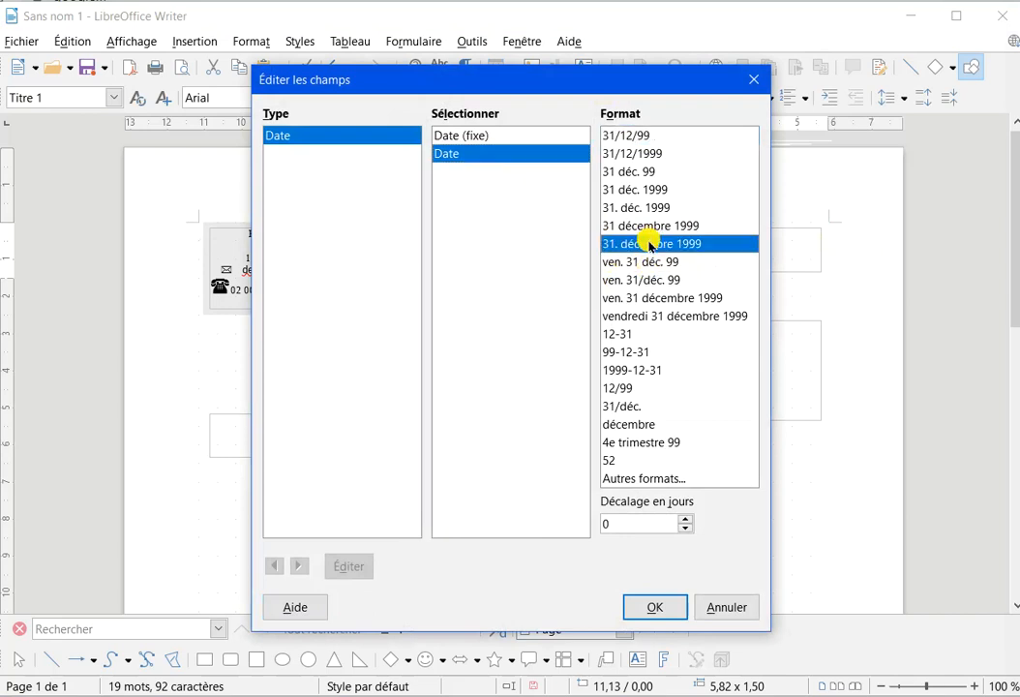
left_click(656, 605)
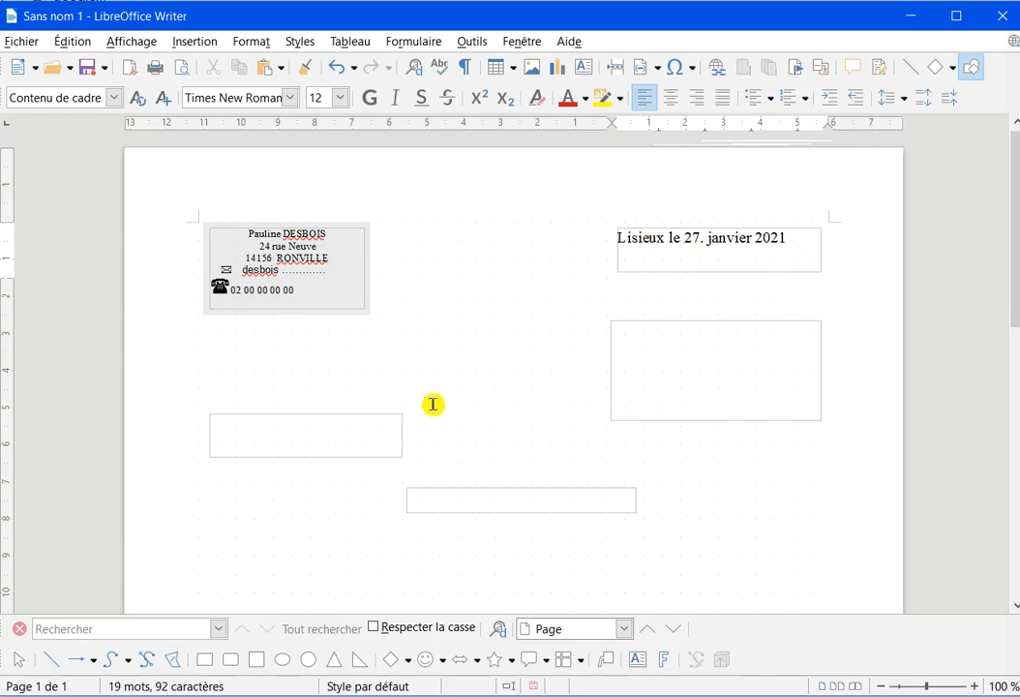
- Enter "Objet ; Demande de remboursement" in the empty frame below the sender details
left_click(283, 428)
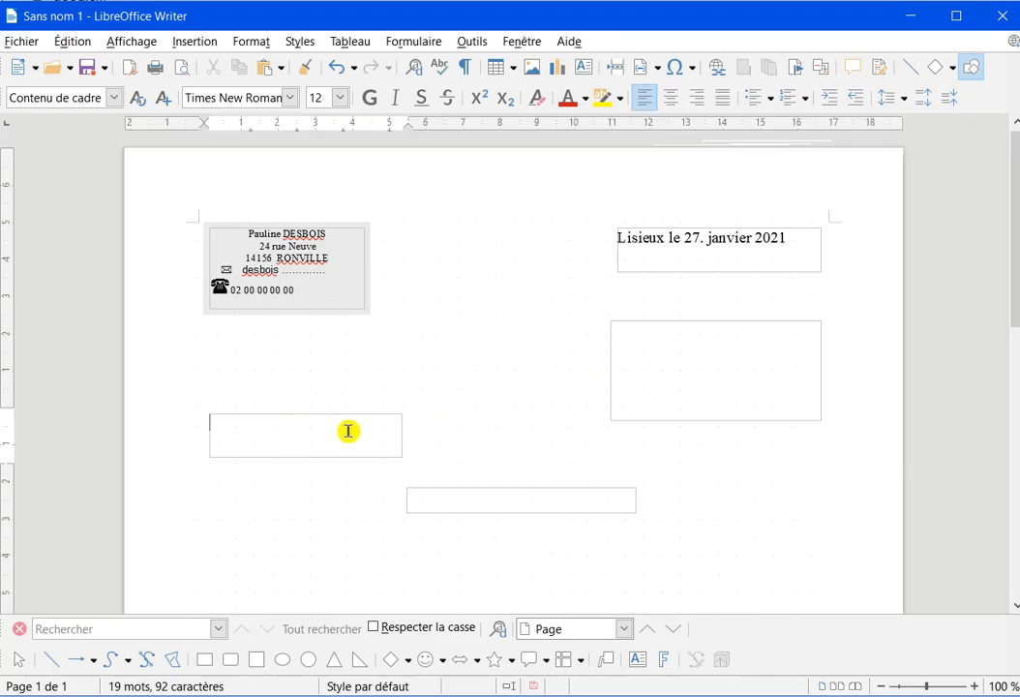
type("Objet ; R")
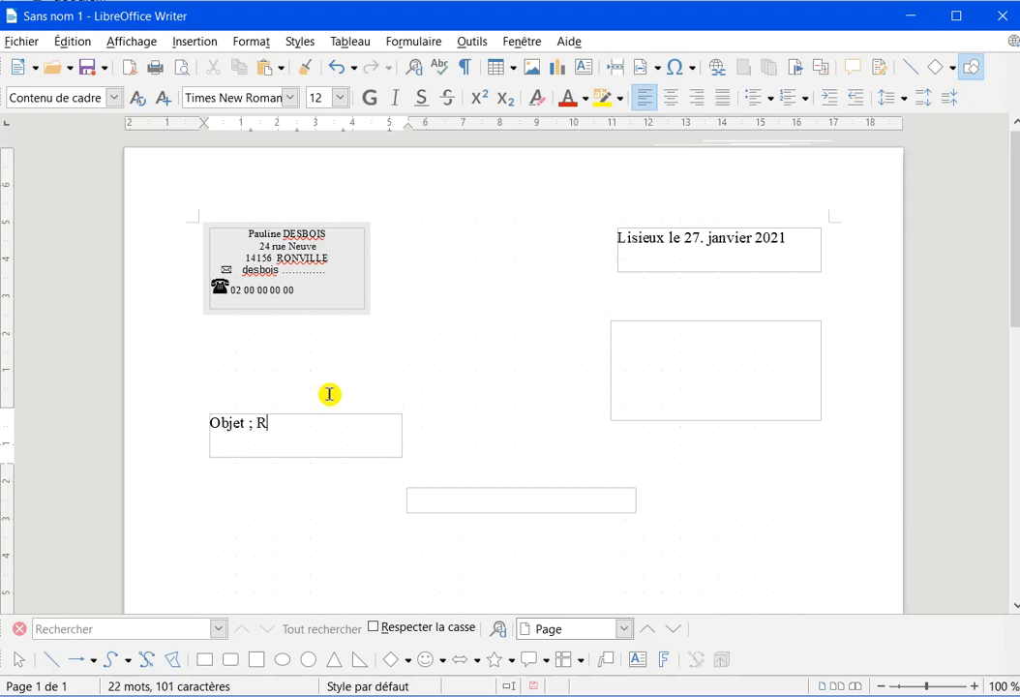
key("BackSpace")
type("Demande de rembours")
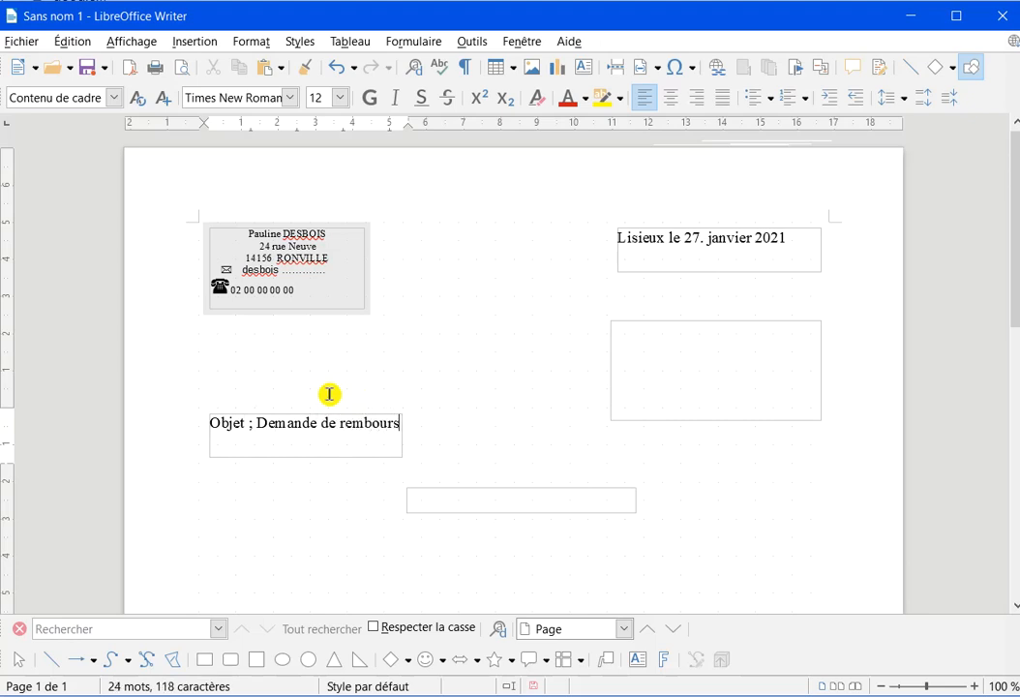
type("ement")
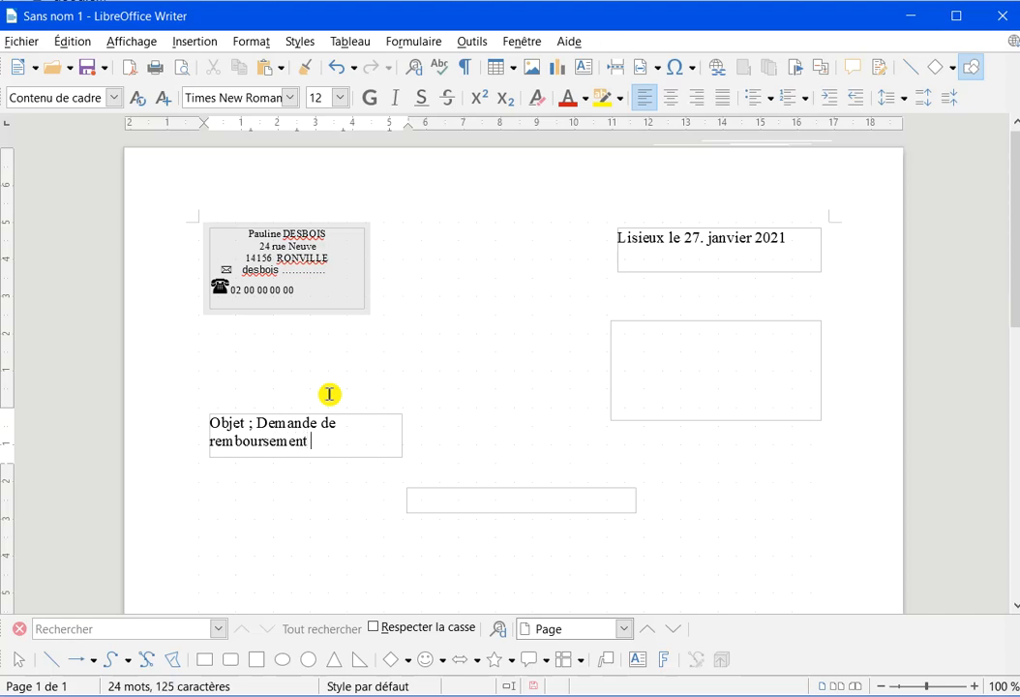
- Copy the complete four-line recipient block, from the sender's name to the Caisse d'Allocations Familiales city line, in lettre.odt
left_click(696, 330)
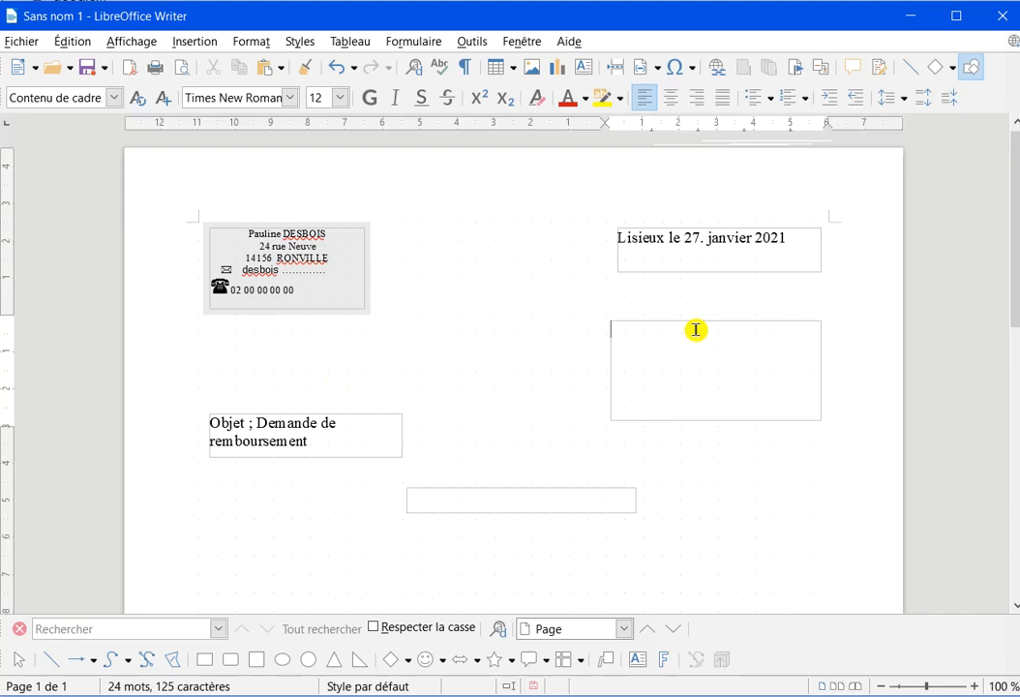
type("Ma")
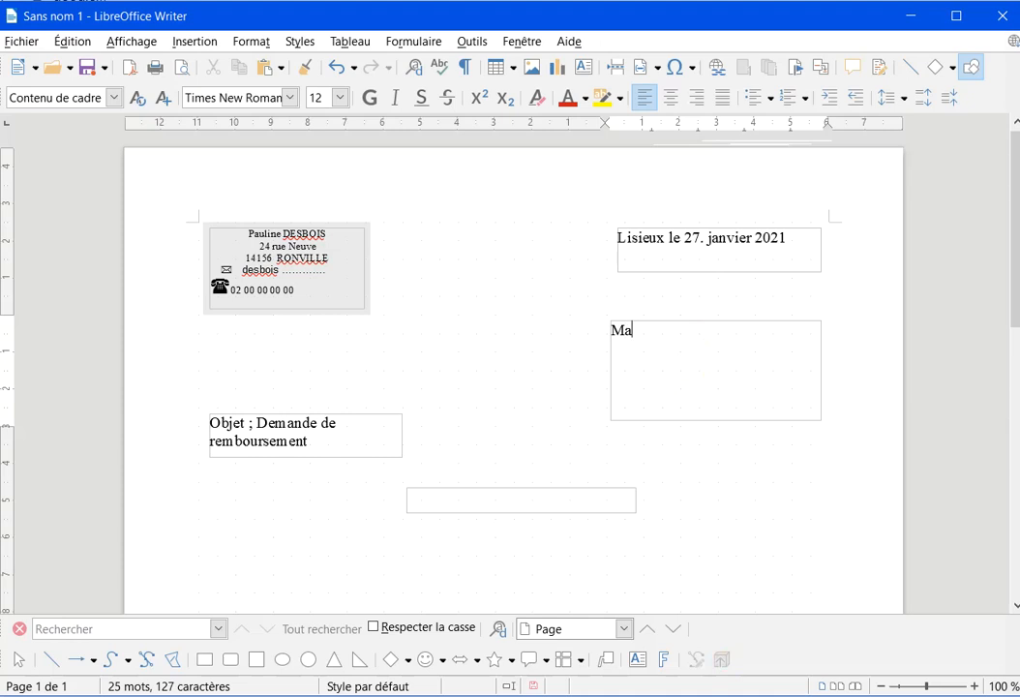
left_click(878, 696)
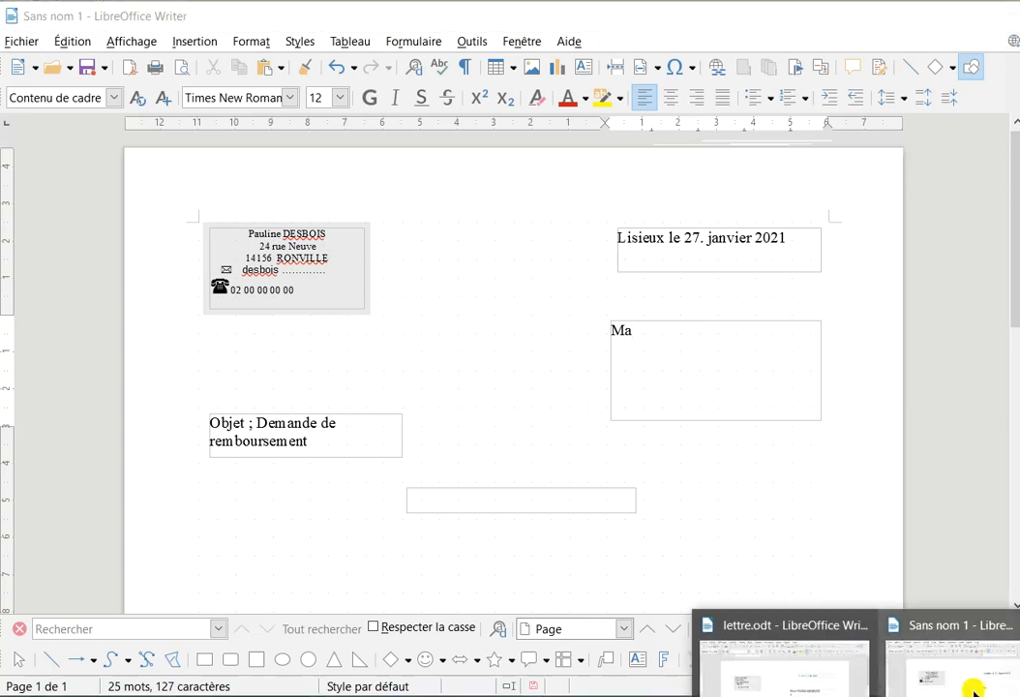
left_click(974, 691)
left_click(827, 677)
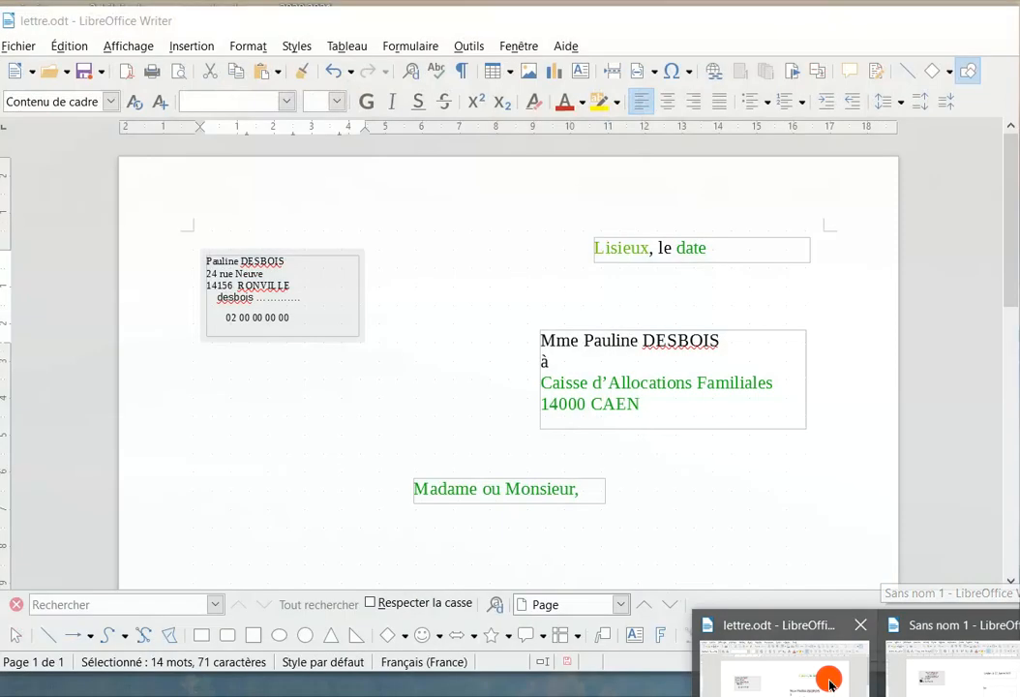
left_click_drag(648, 398, 523, 320)
key("ctrl+c")
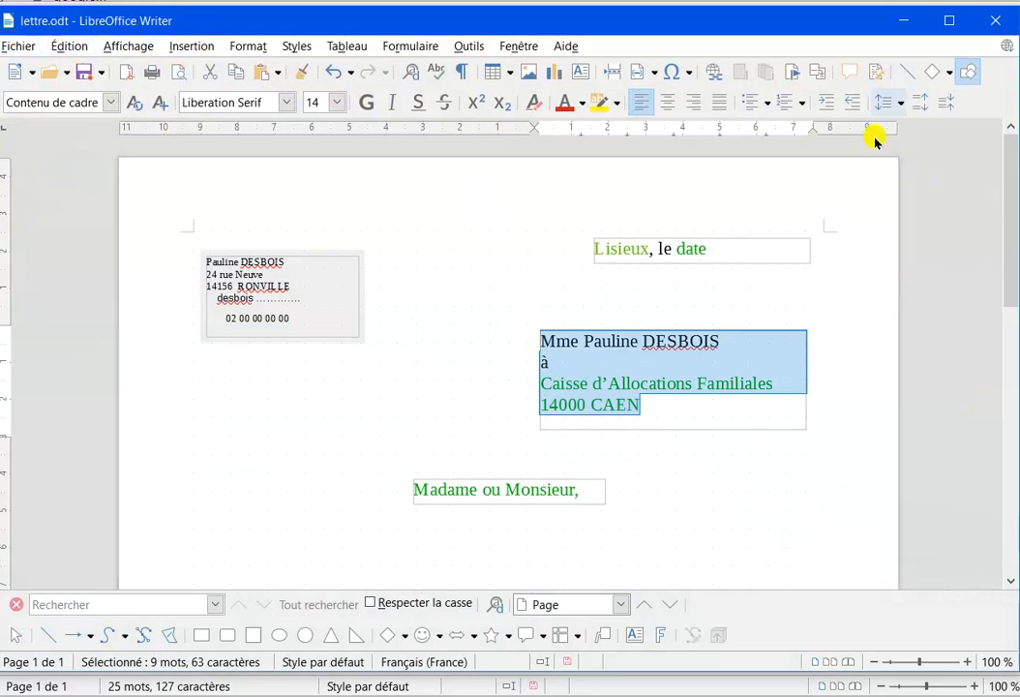
- Replace the "Ma" text in the new letter's recipient frame with the copied recipient block
left_click(903, 21)
left_click_drag(706, 353, 551, 324)
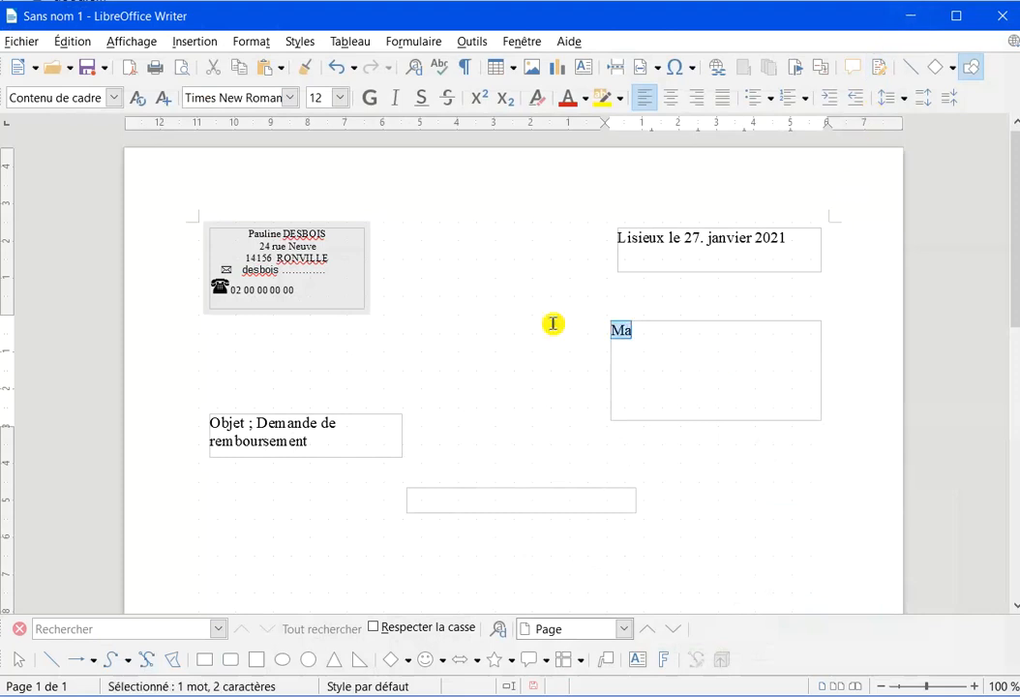
key("ctrl+v")
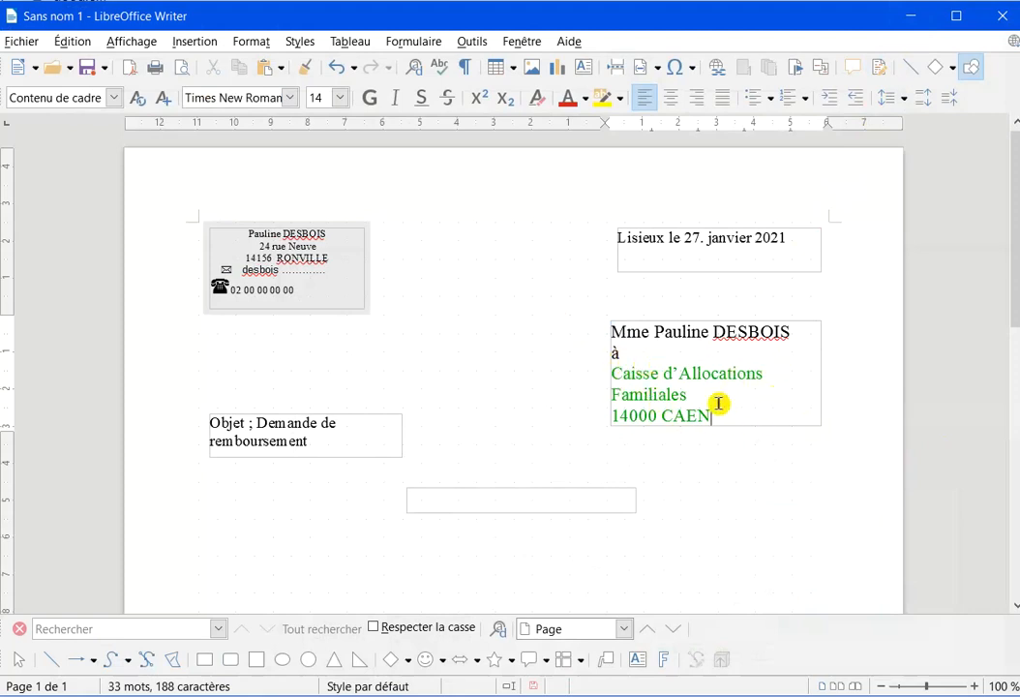
- Enter the salutation "Madame ou Monsieur" in the narrow frame in the middle of the page
scroll(718, 403, "down", 3)
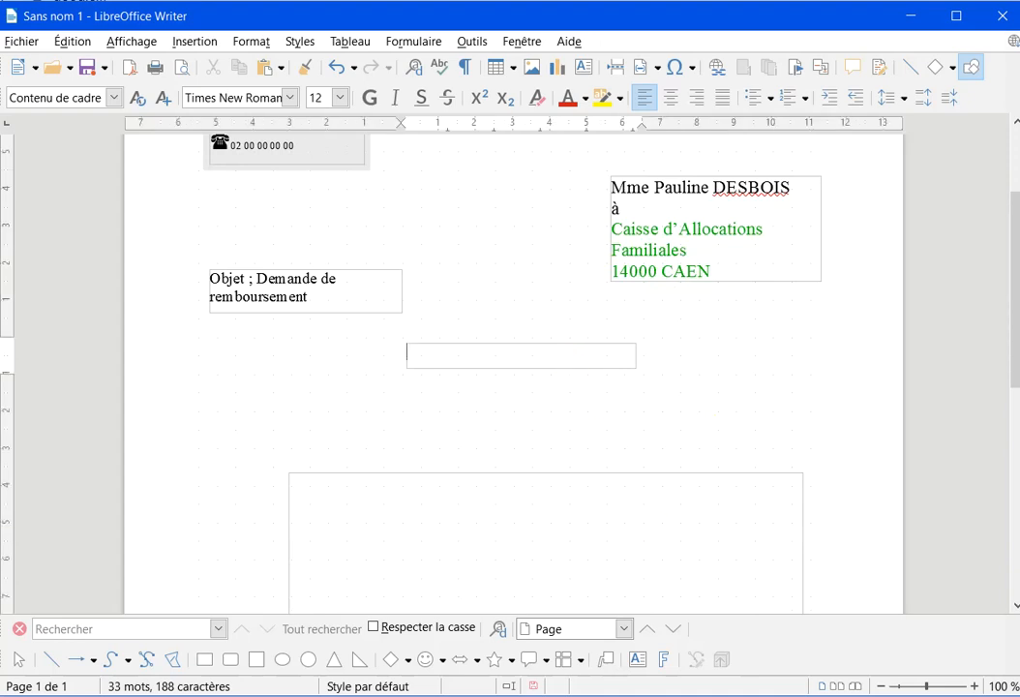
type("Madame ")
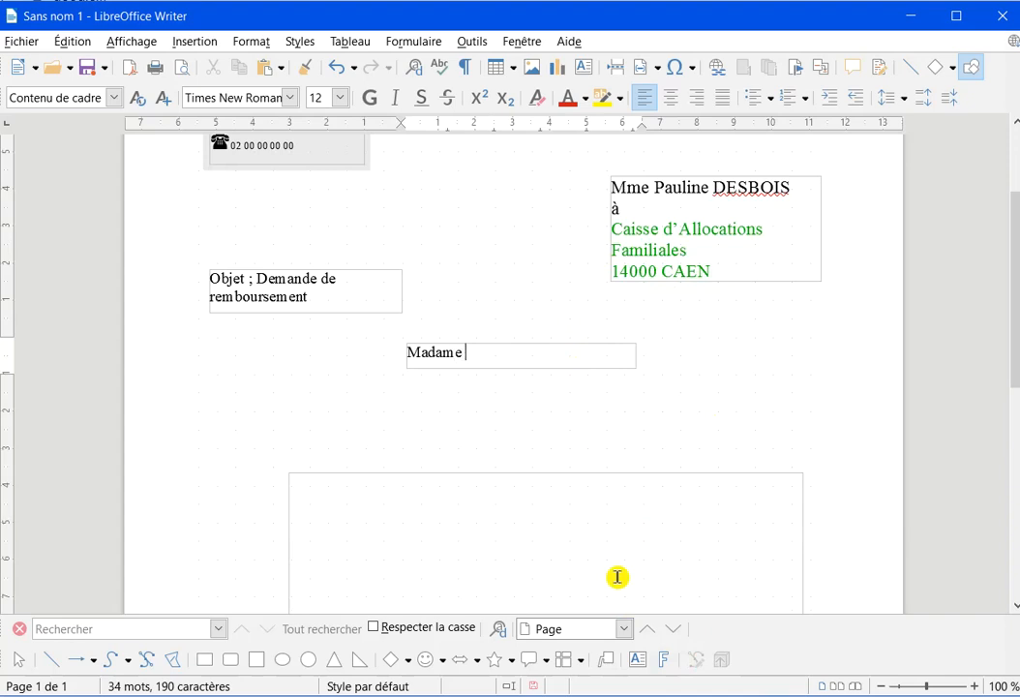
type("ou Monsie")
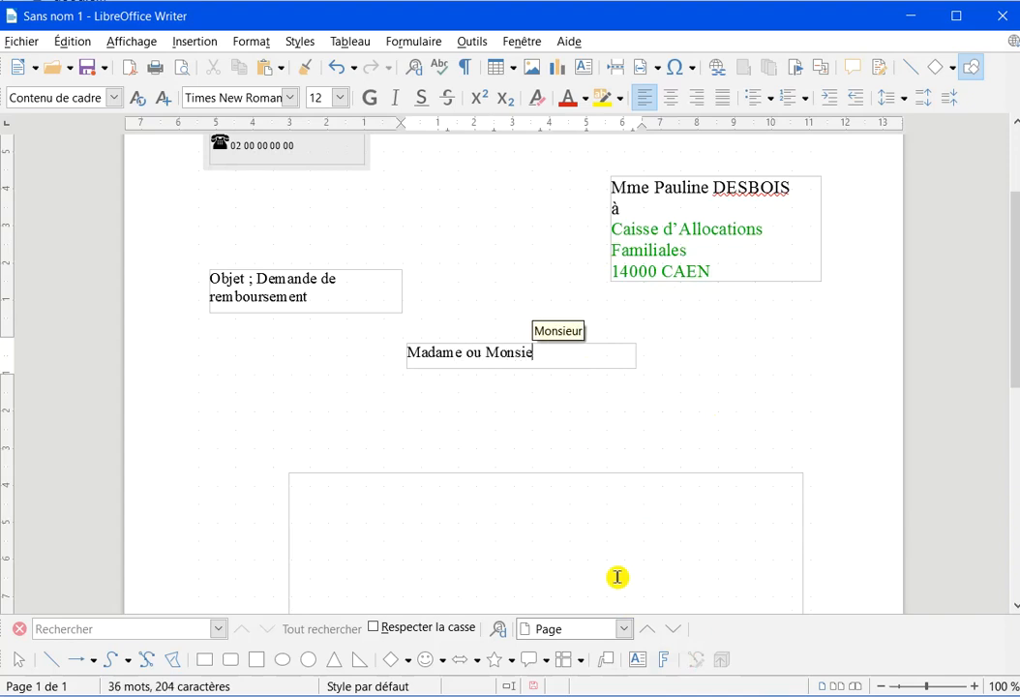
type("ur")
- Colour the "Madame ou Monsieur" text green and narrow its frame to about 5.69 cm wide
left_click(562, 352)
left_click_drag(562, 352, 232, 330)
left_click(590, 362)
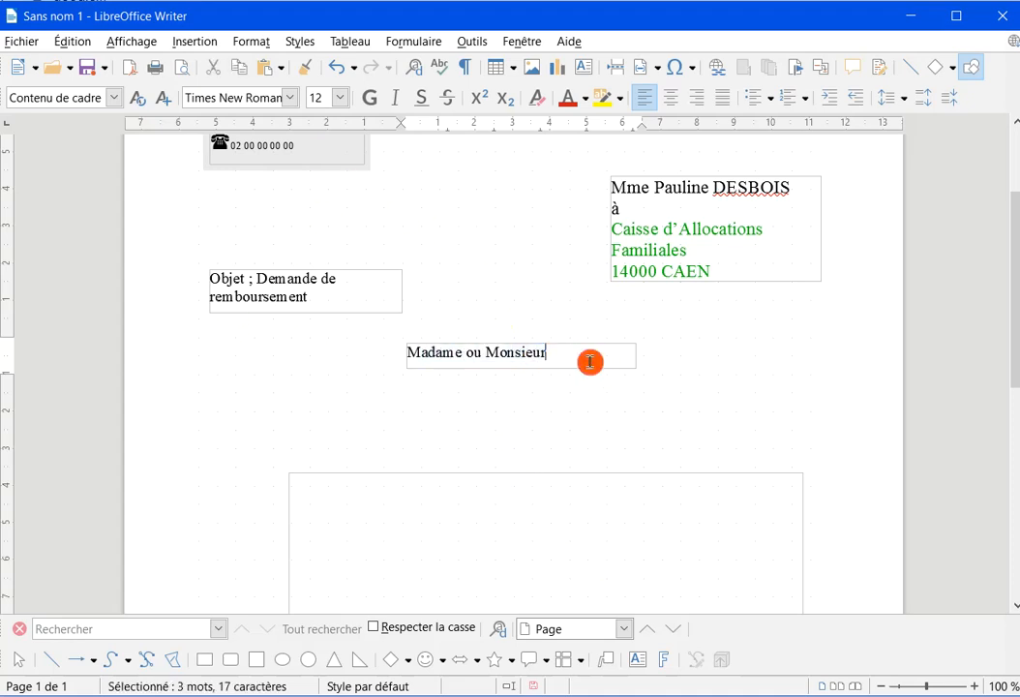
left_click_drag(567, 352, 284, 318)
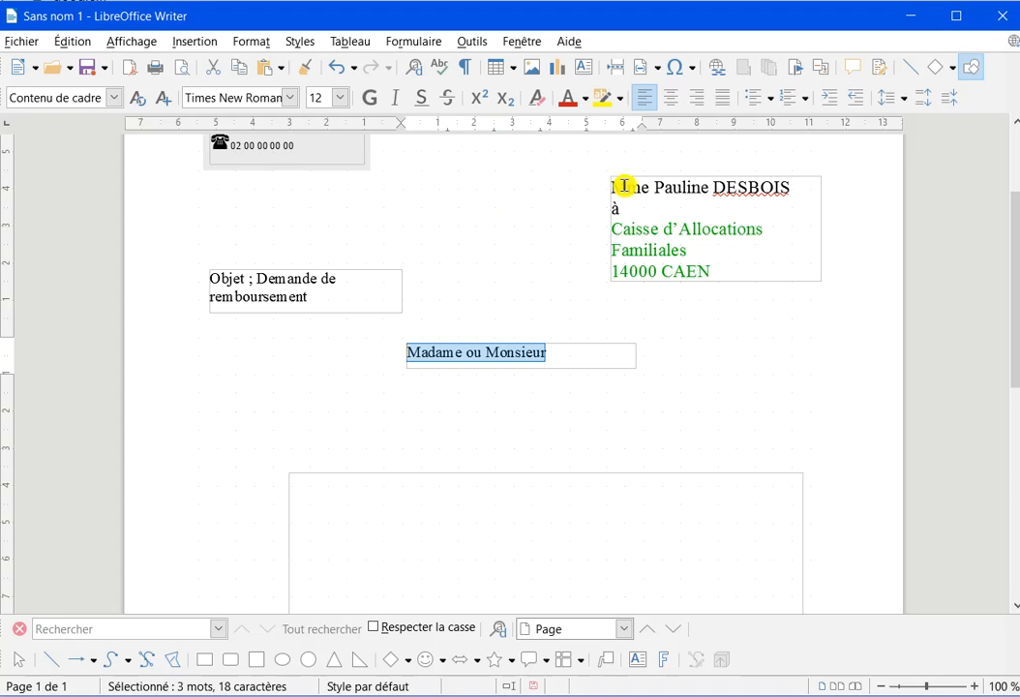
left_click(573, 98)
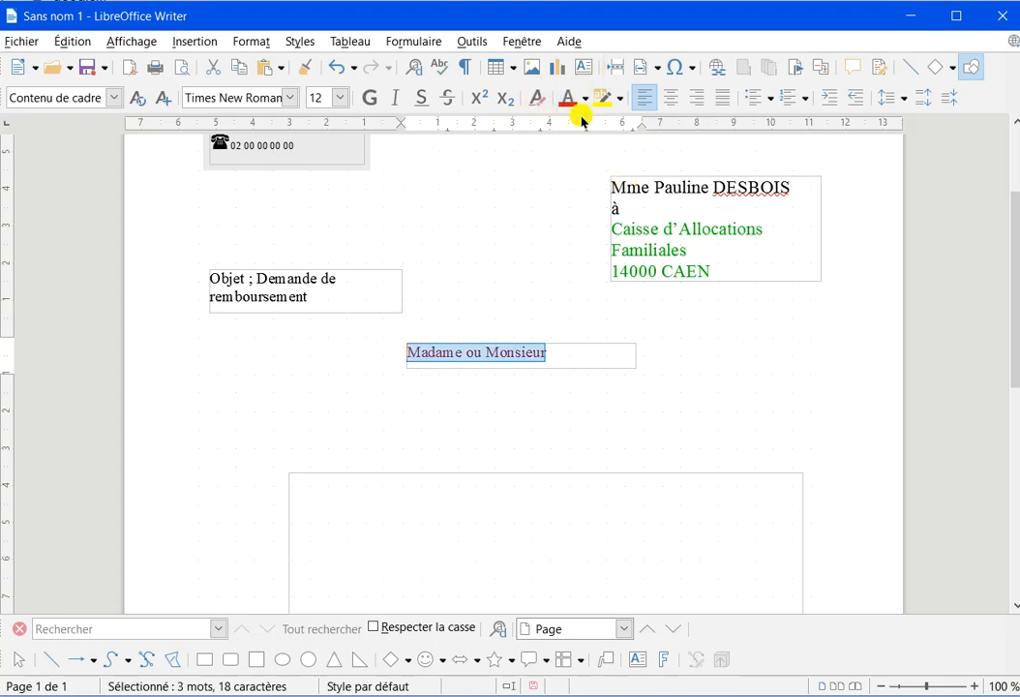
left_click(584, 98)
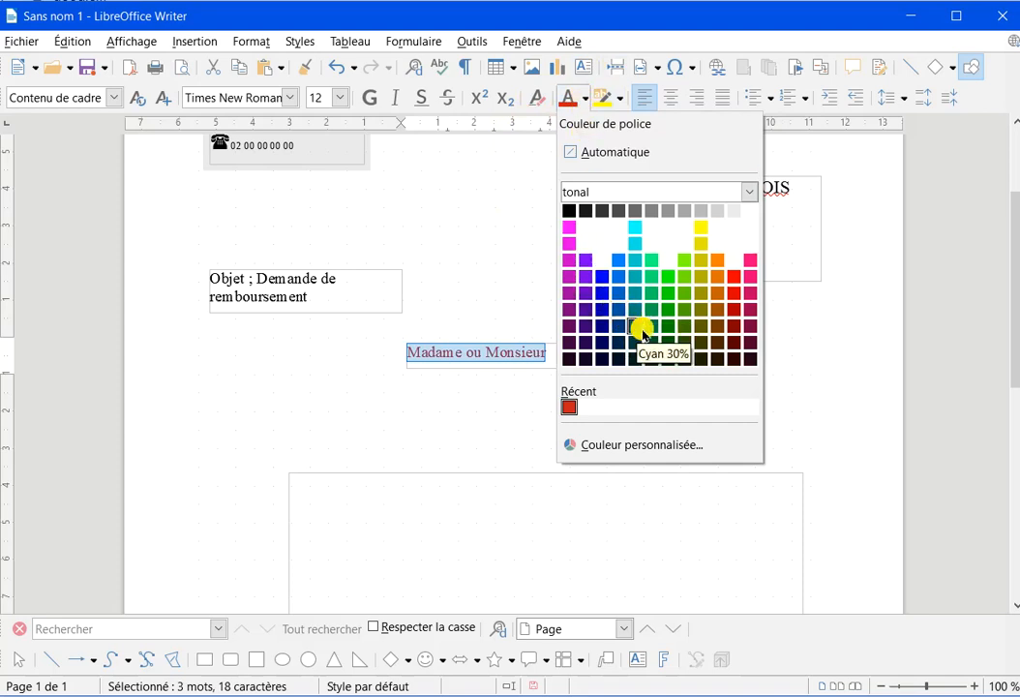
left_click(669, 305)
left_click(601, 369)
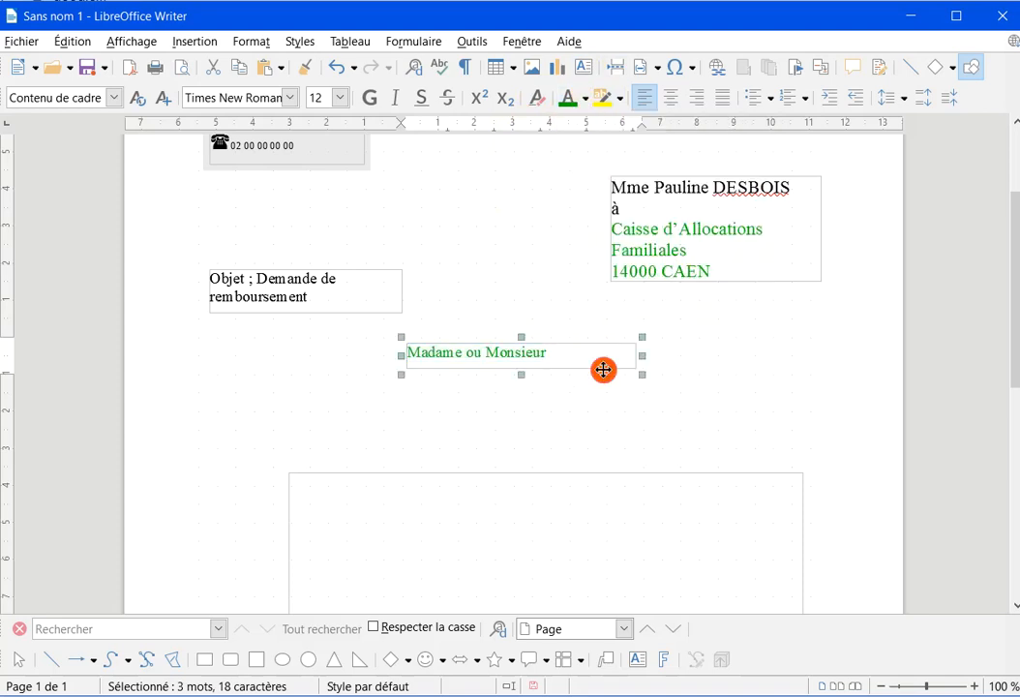
left_click_drag(643, 357, 609, 355)
- Enter "Merci de votre réponse" in the large body frame below the salutation
scroll(526, 424, "down", 5)
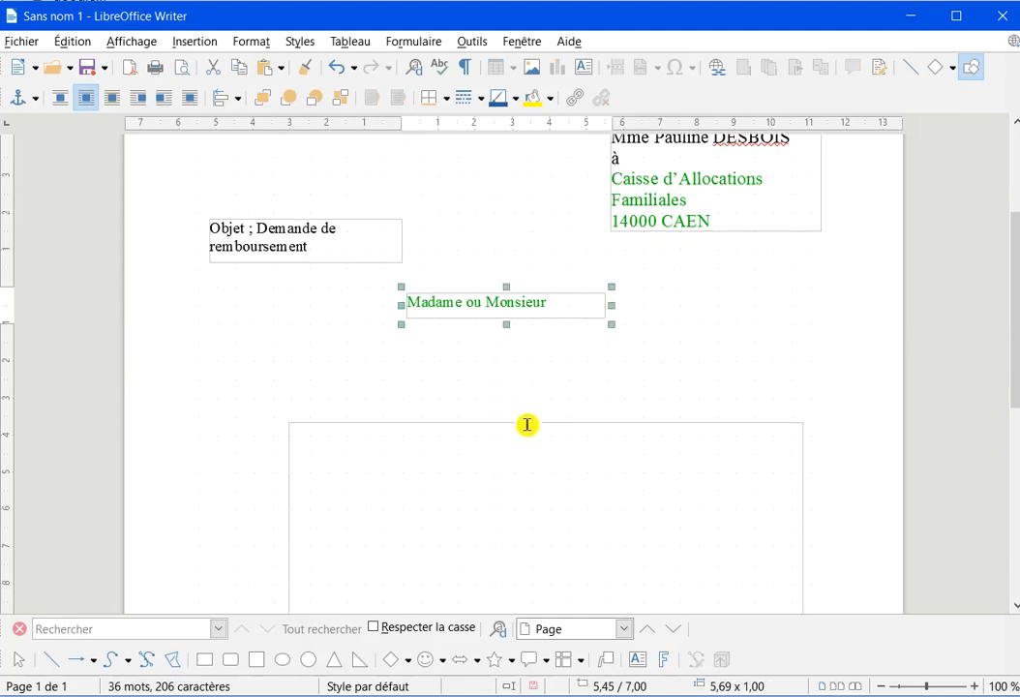
left_click(428, 329)
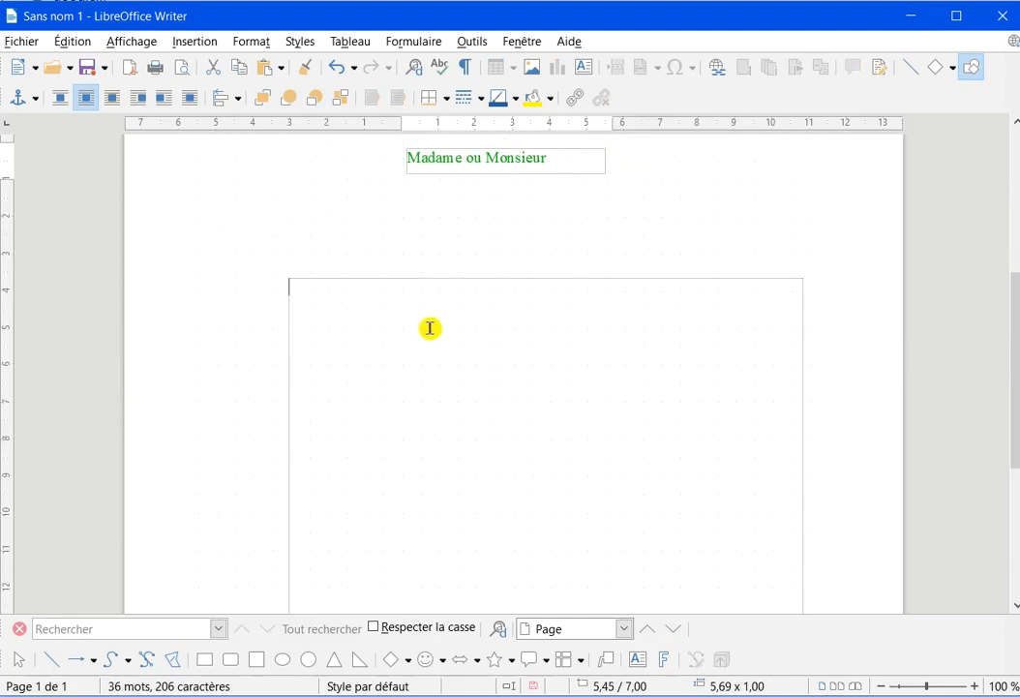
scroll(428, 328, "up", 2)
scroll(429, 328, "up", 2)
scroll(433, 451, "up", 3)
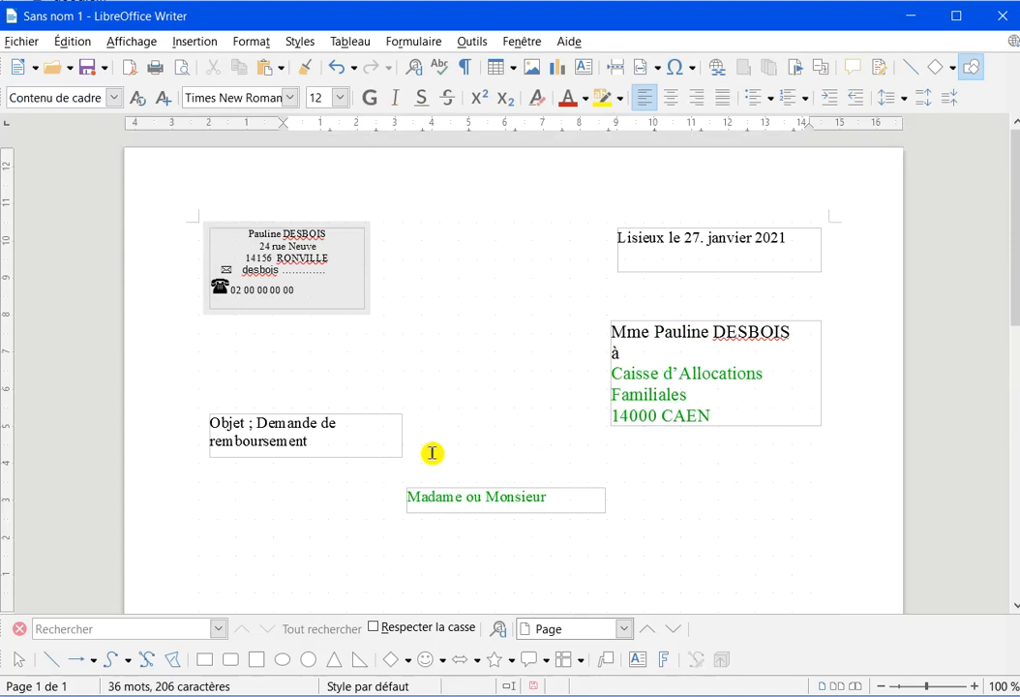
scroll(432, 453, "down", 3)
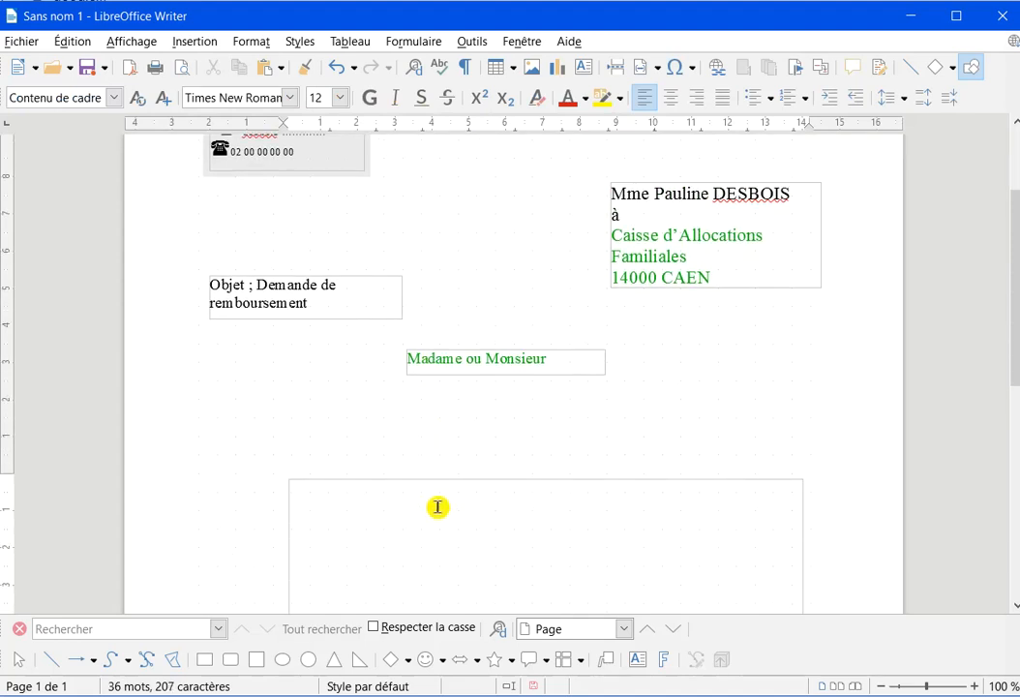
type("Merci de votre réponse")
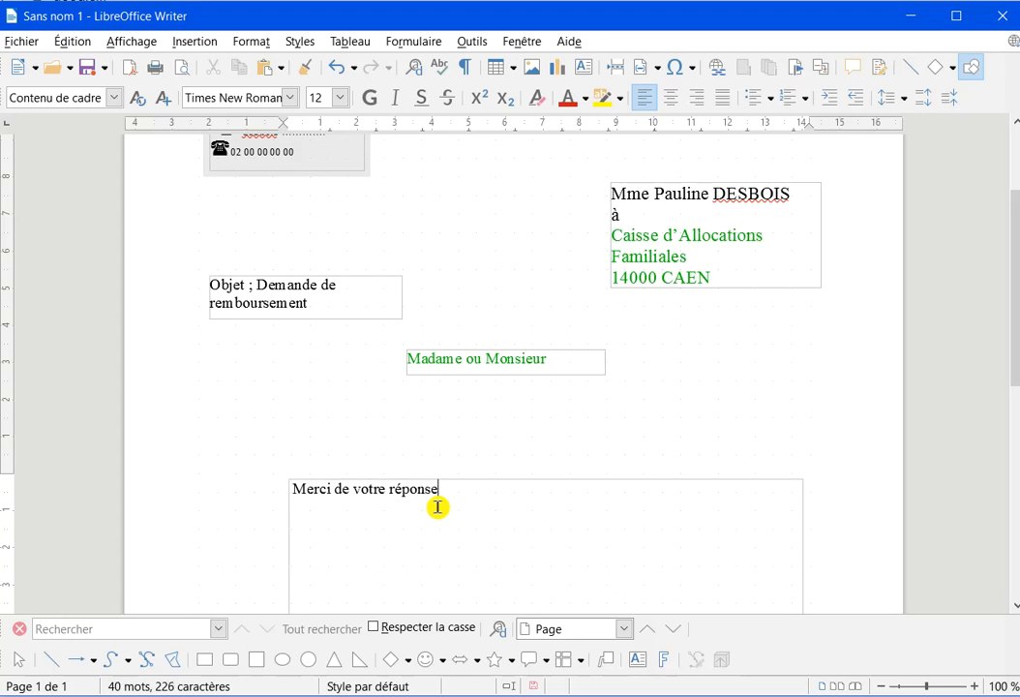
- Indent the first line of the body text, "Merci de votre réponse", by one tab stop
left_click(290, 483)
left_click(350, 447)
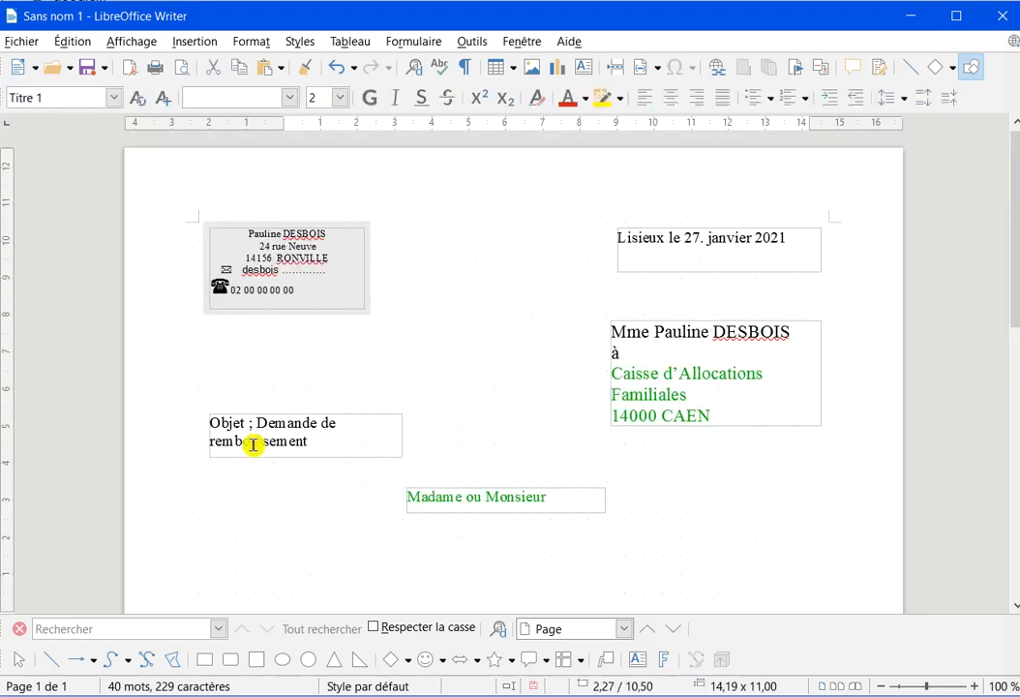
scroll(404, 532, "down", 2)
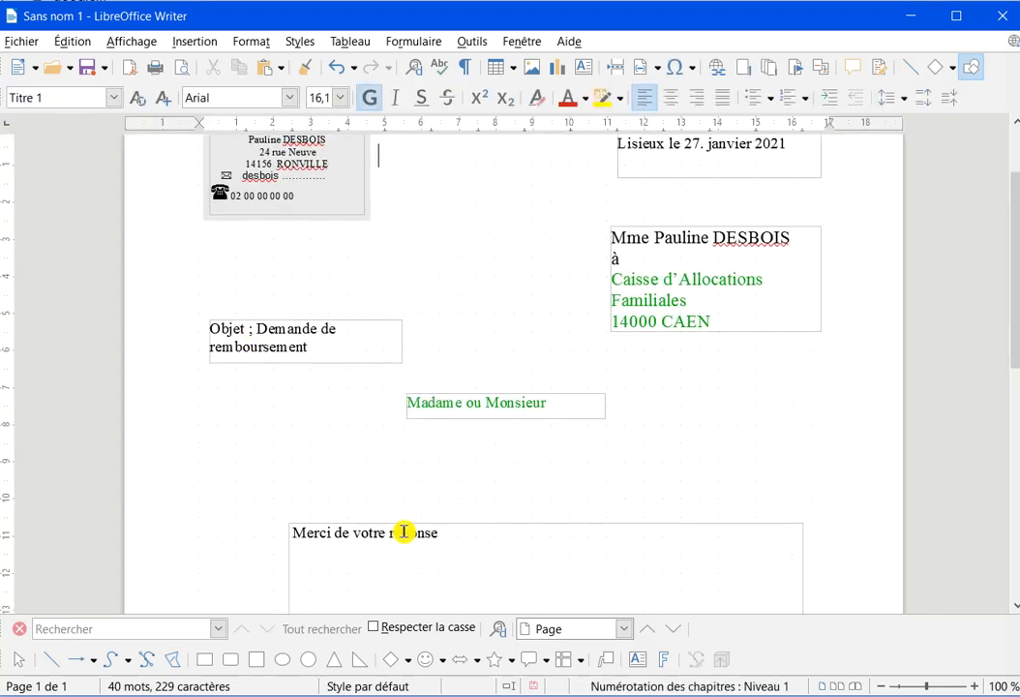
left_click(302, 528)
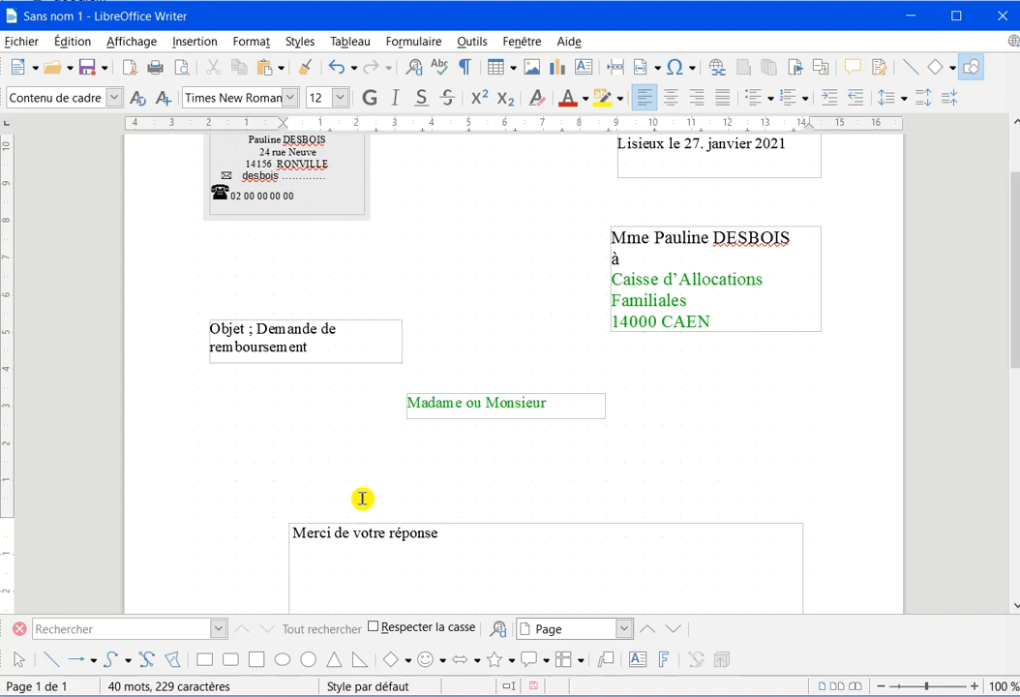
key("Tab")
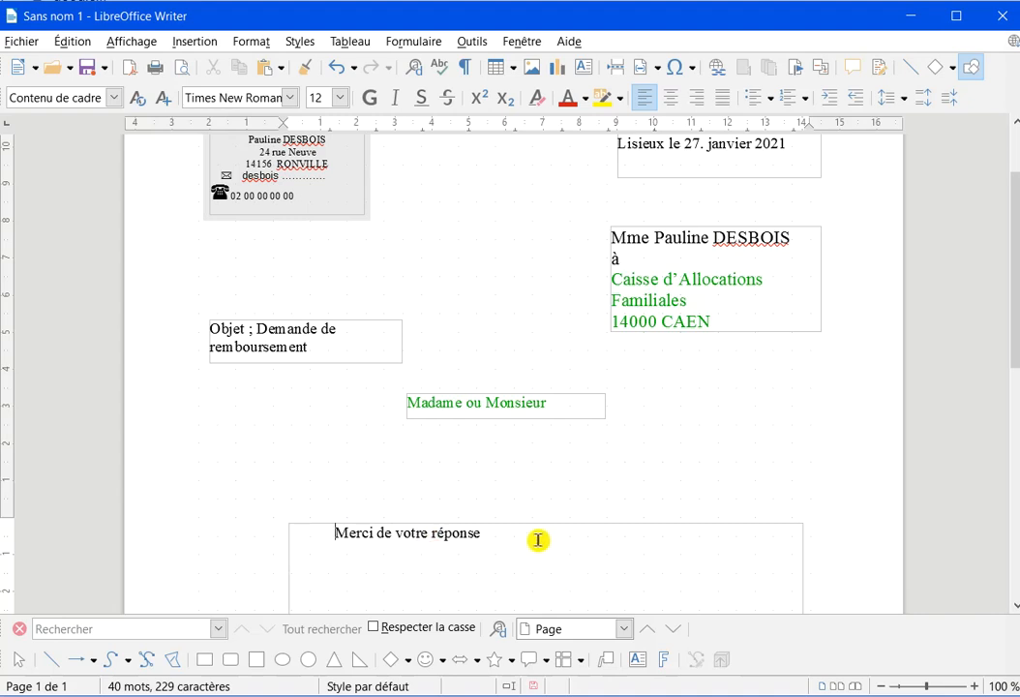
scroll(524, 563, "down", 3)
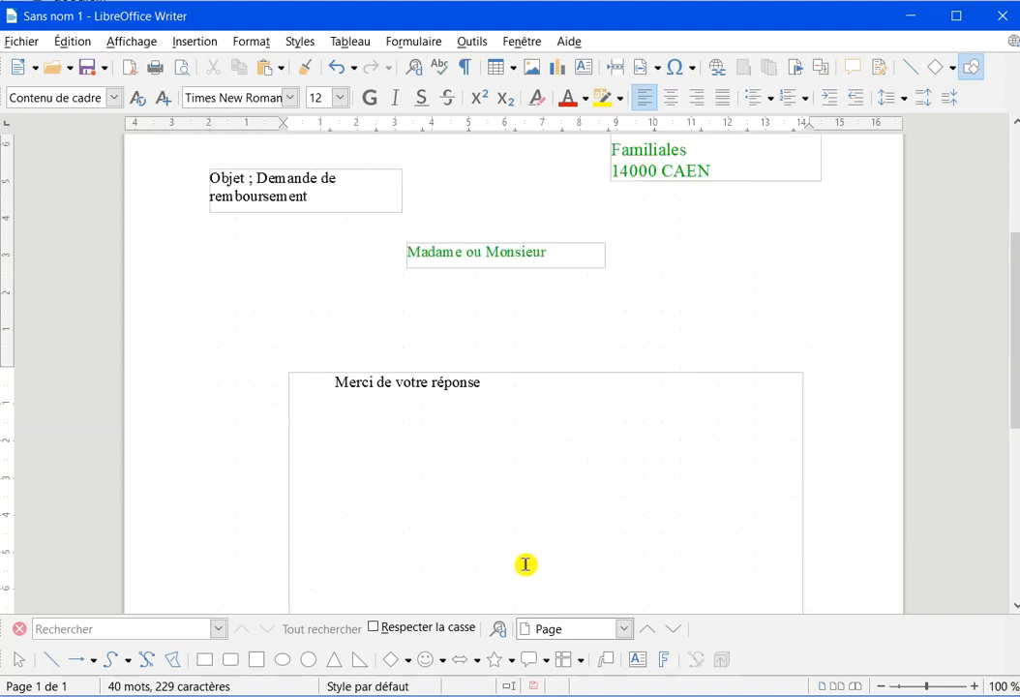
scroll(525, 564, "down", 3)
scroll(525, 564, "up", 8)
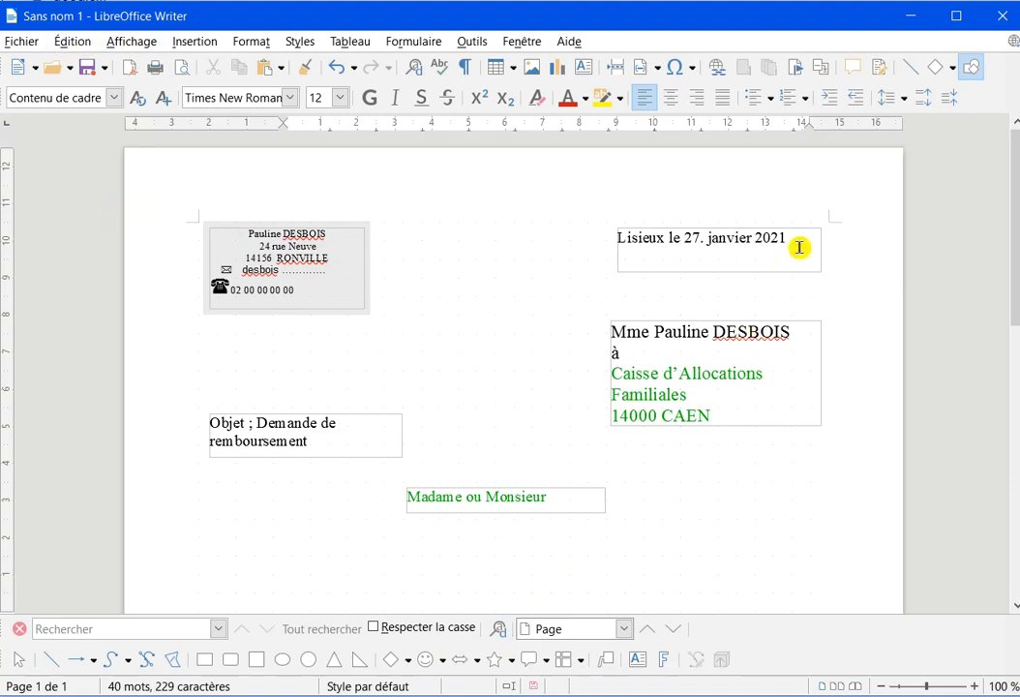
- Colour the word "Lisieux" green in the date frame
left_click_drag(802, 244, 546, 239)
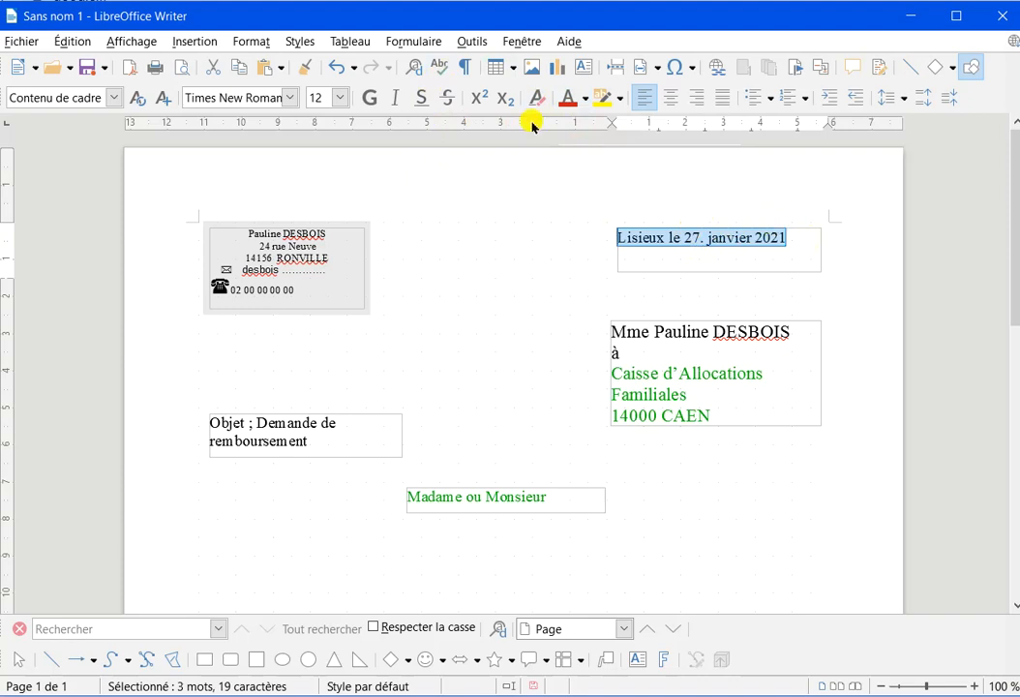
left_click(751, 221)
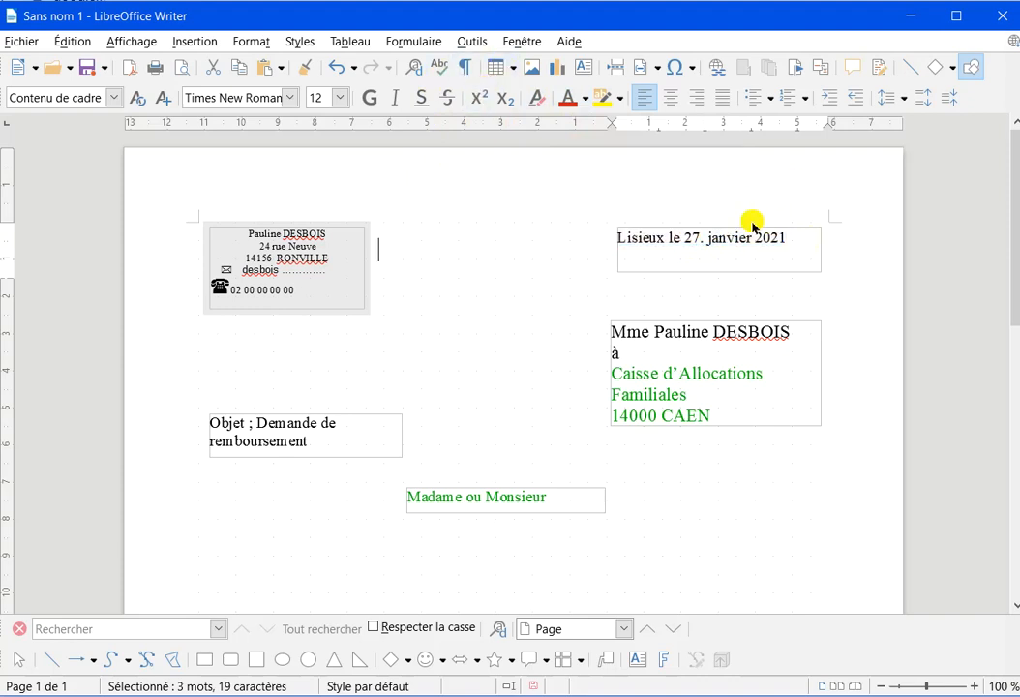
double_click(666, 237)
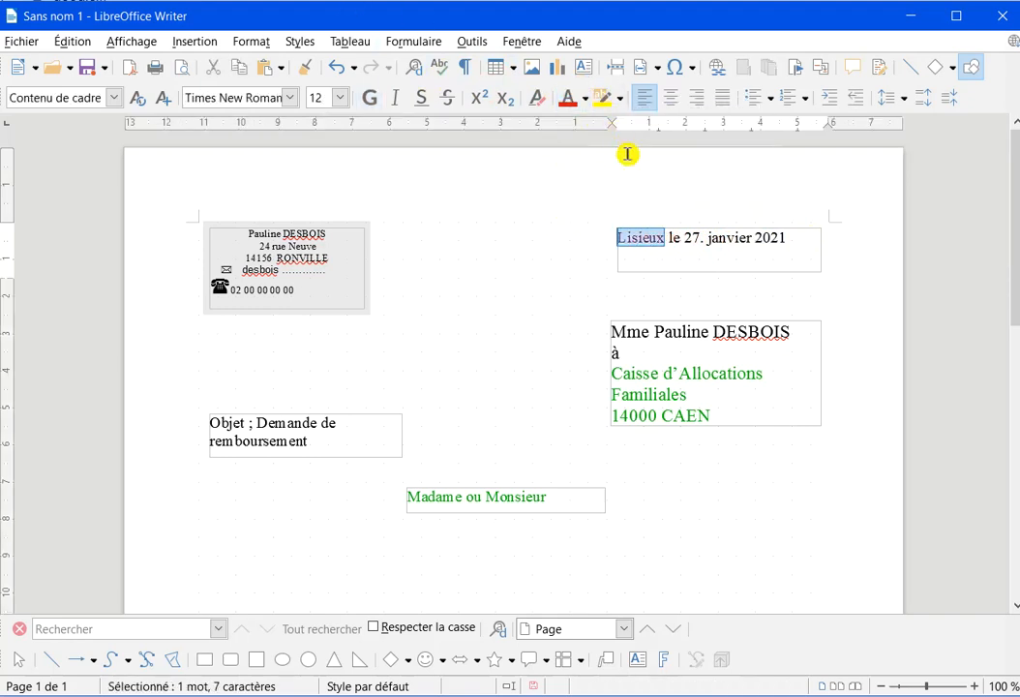
left_click(584, 99)
left_click(685, 295)
left_click(544, 283)
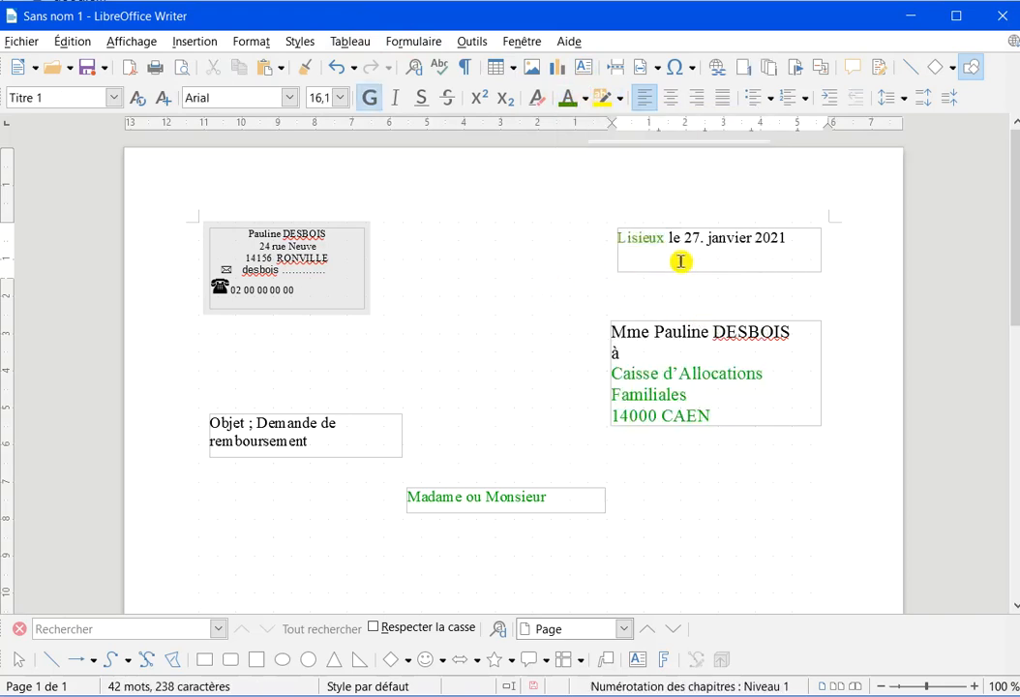
- Colour "Demande de remboursement" green in the subject frame
scroll(679, 262, "down", 3)
left_click_drag(340, 303, 255, 280)
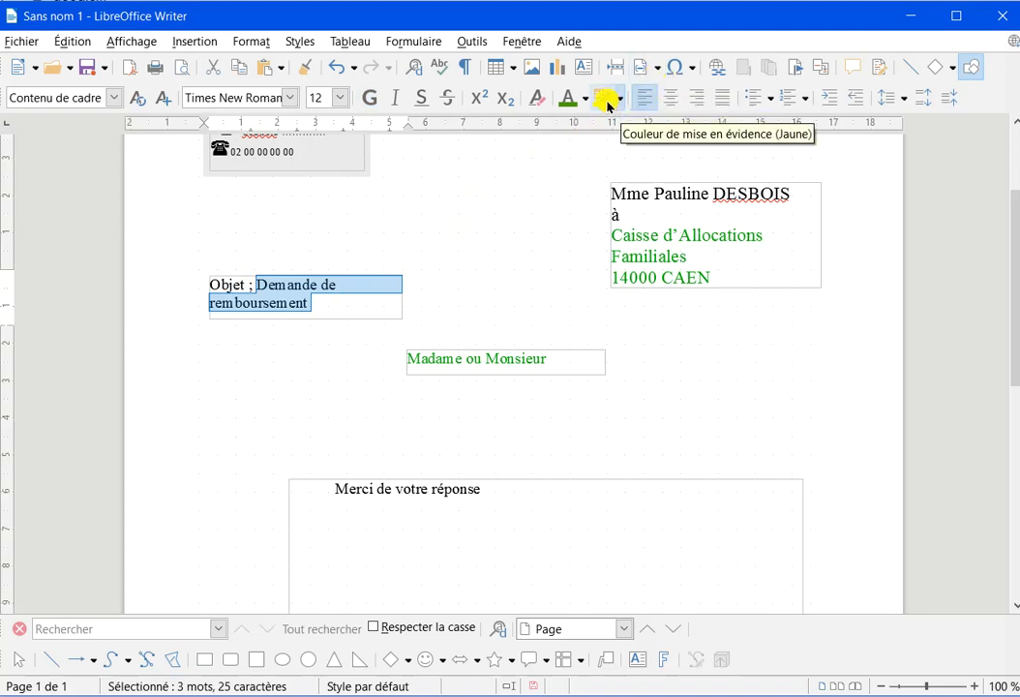
left_click(570, 98)
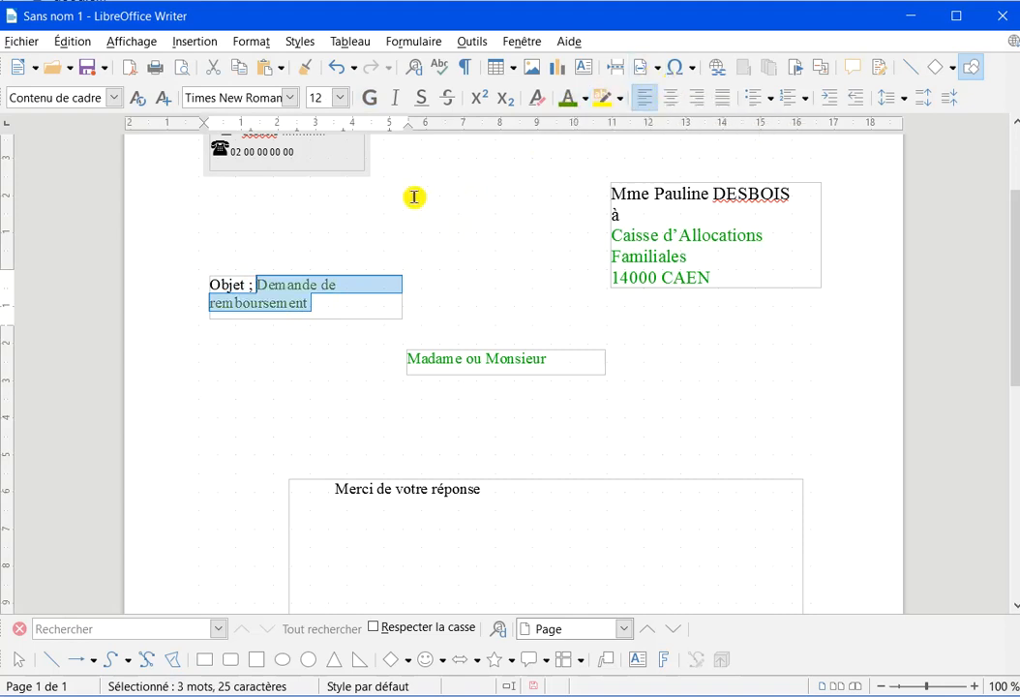
- Replace the semicolon after "Objet" with a colon in the subject frame
left_click(260, 282)
key("BackSpace")
type(";")
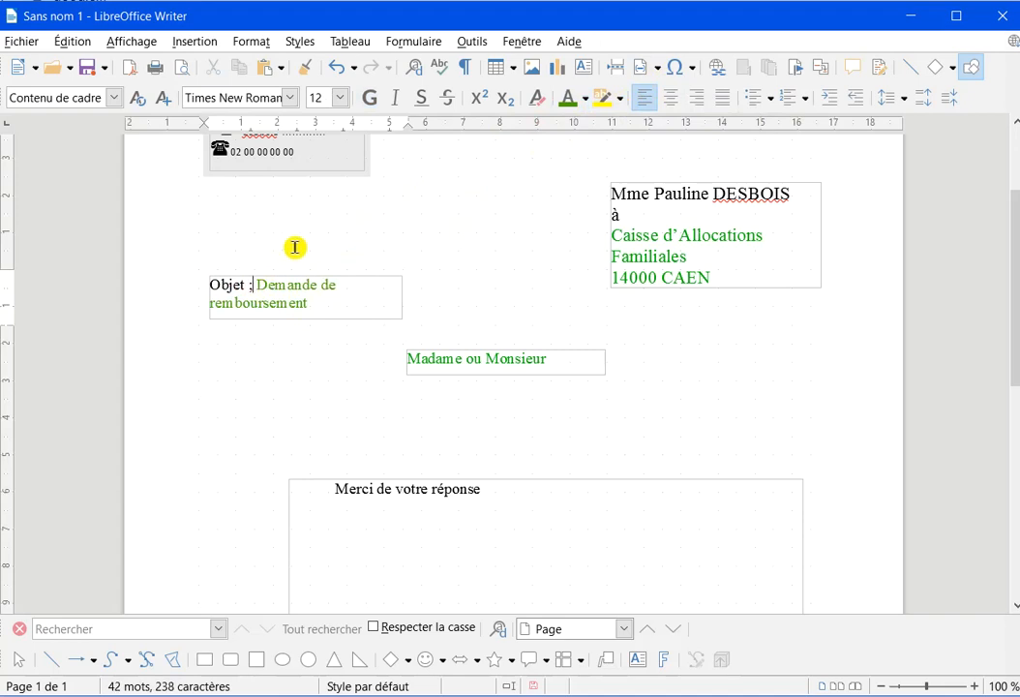
key("BackSpace")
type(":")
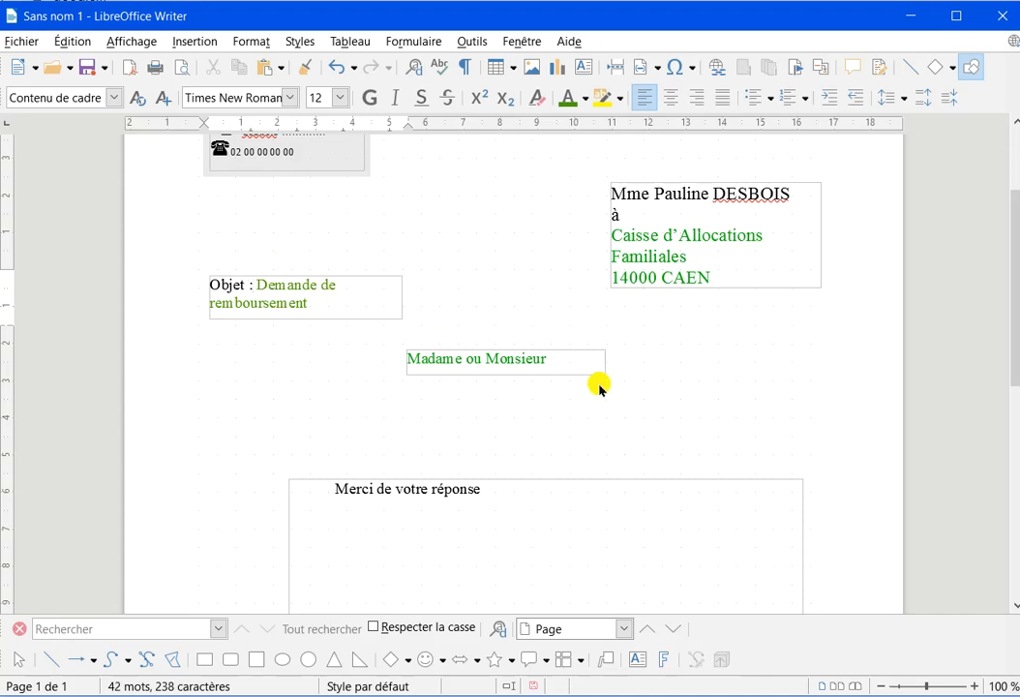
- Examine the arrangement of the letter's frames on the whole page at 50 % zoom and return to 100 %
scroll(599, 385, "down", 3)
scroll(600, 385, "up", 2)
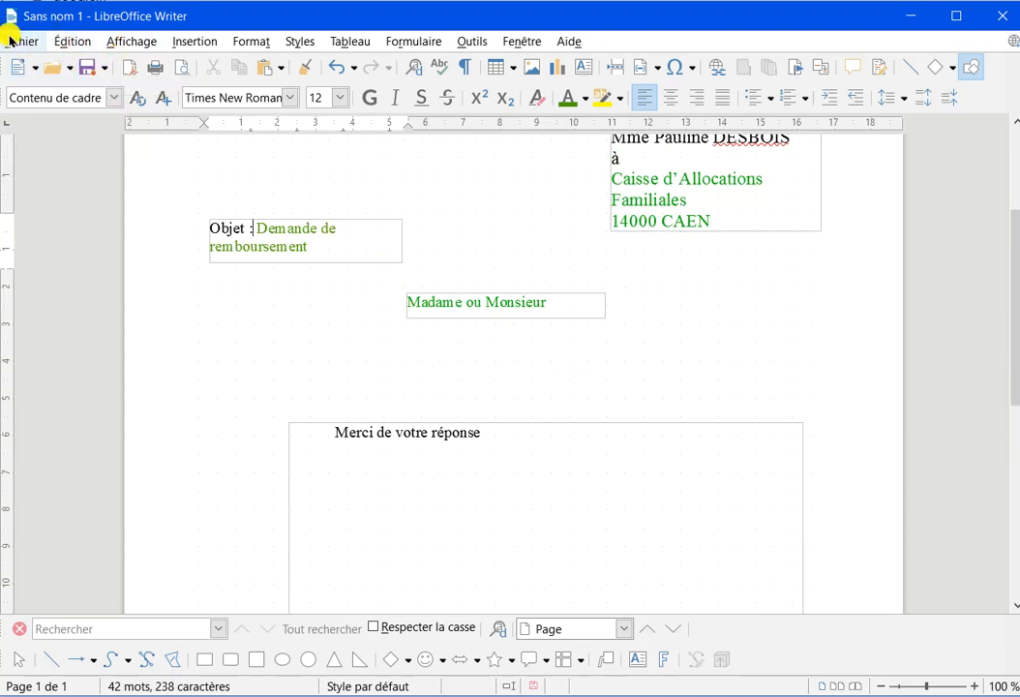
left_click(134, 40)
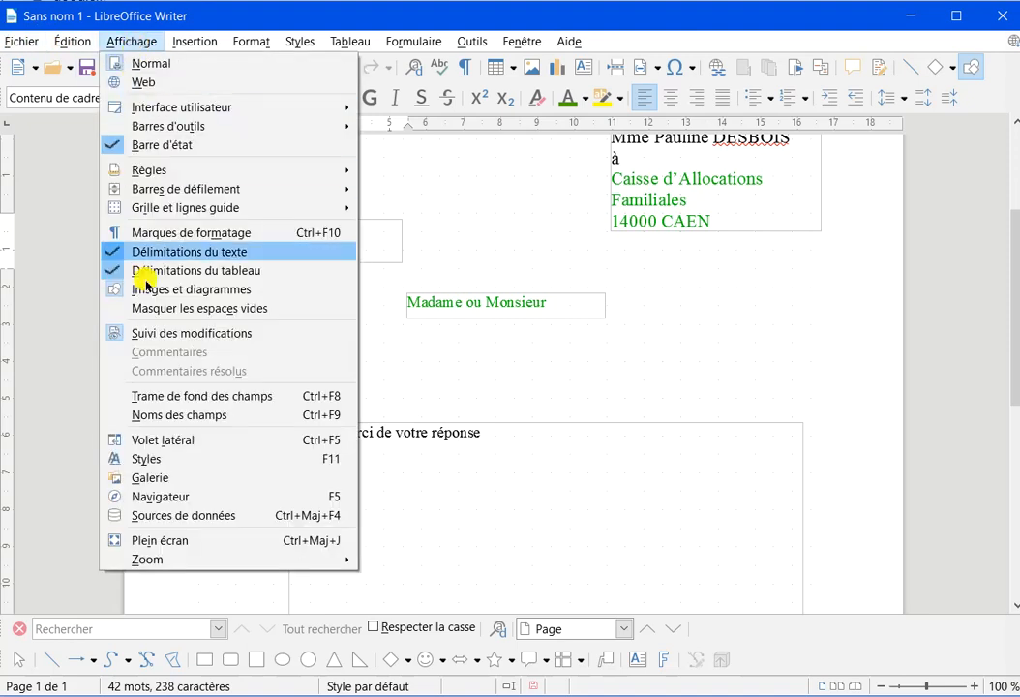
mouse_move(157, 558)
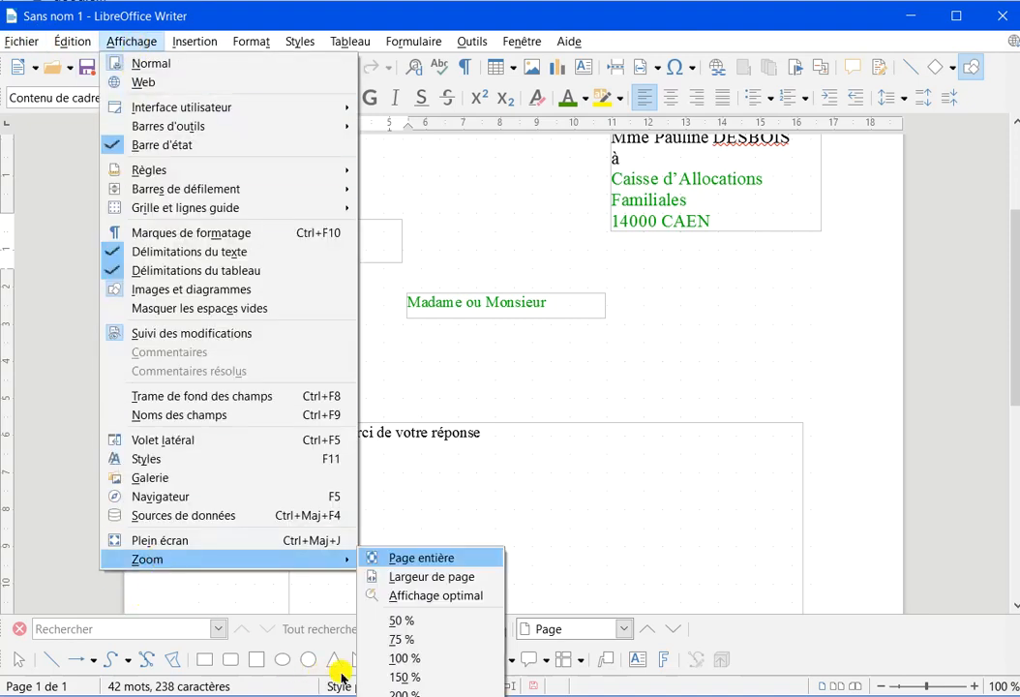
left_click(400, 619)
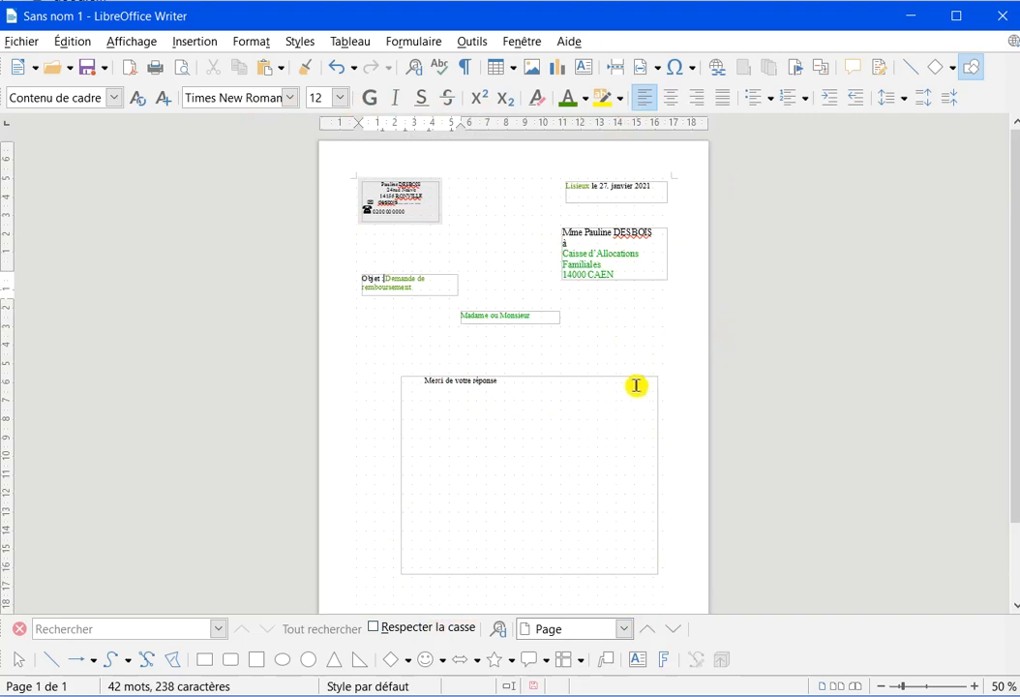
scroll(636, 419, "down", 1)
scroll(636, 419, "down", 3)
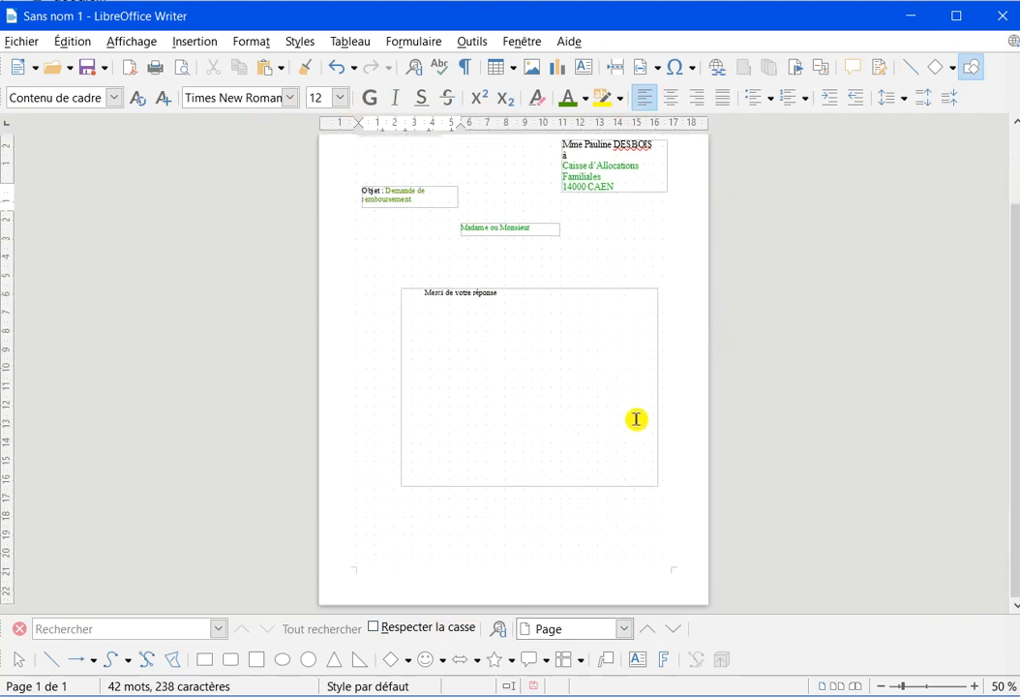
scroll(636, 419, "up", 4)
scroll(636, 419, "down", 4)
left_click(658, 484)
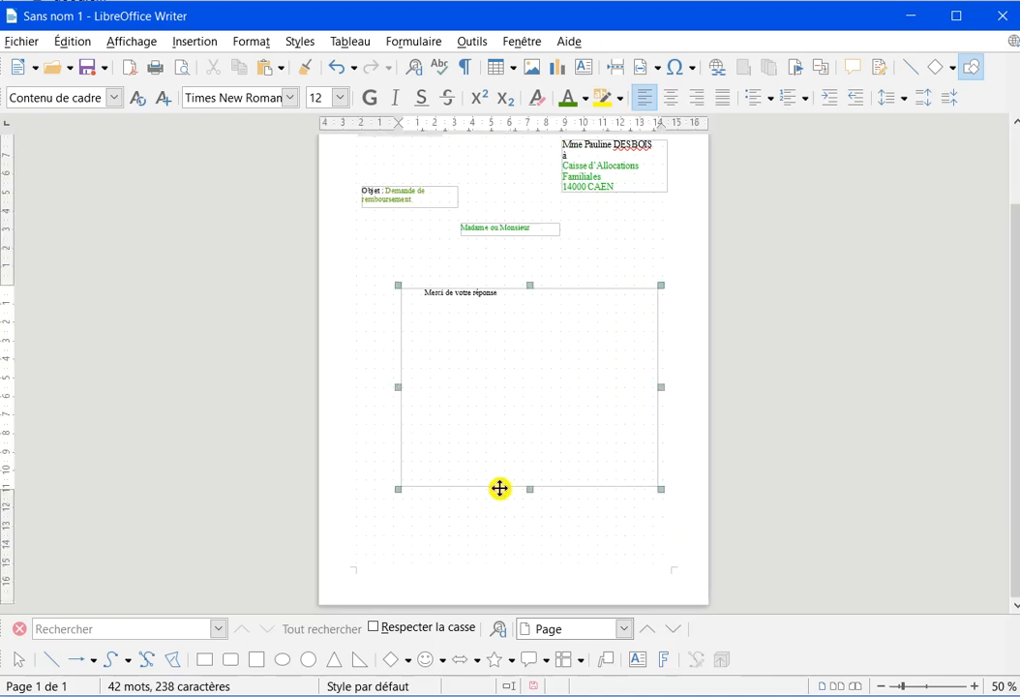
scroll(526, 491, "up", 4)
left_click(526, 443)
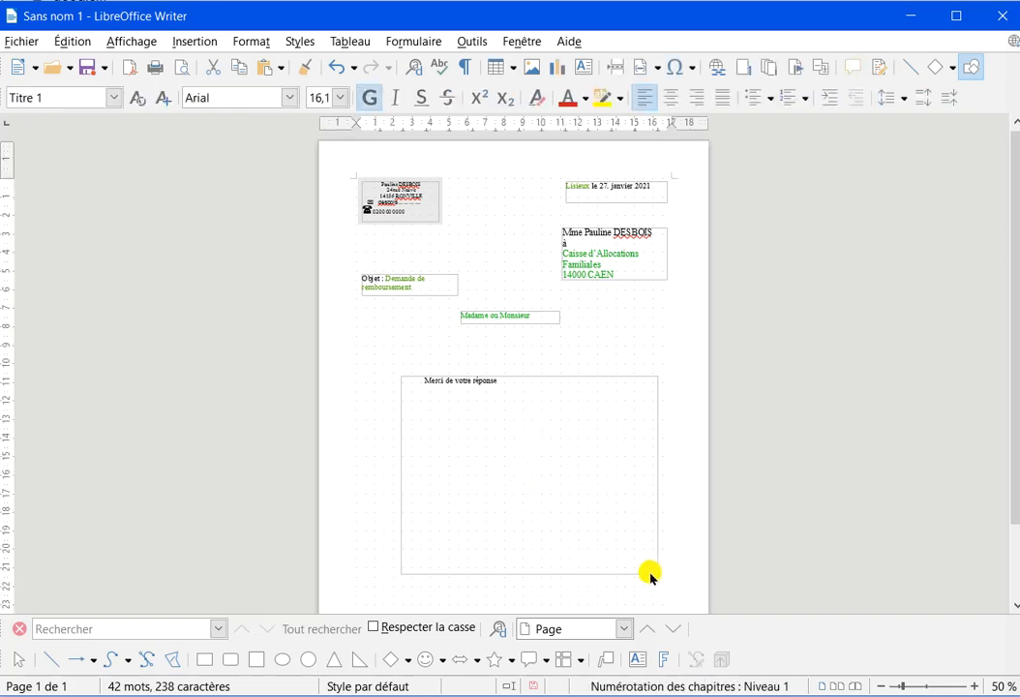
left_click(615, 490)
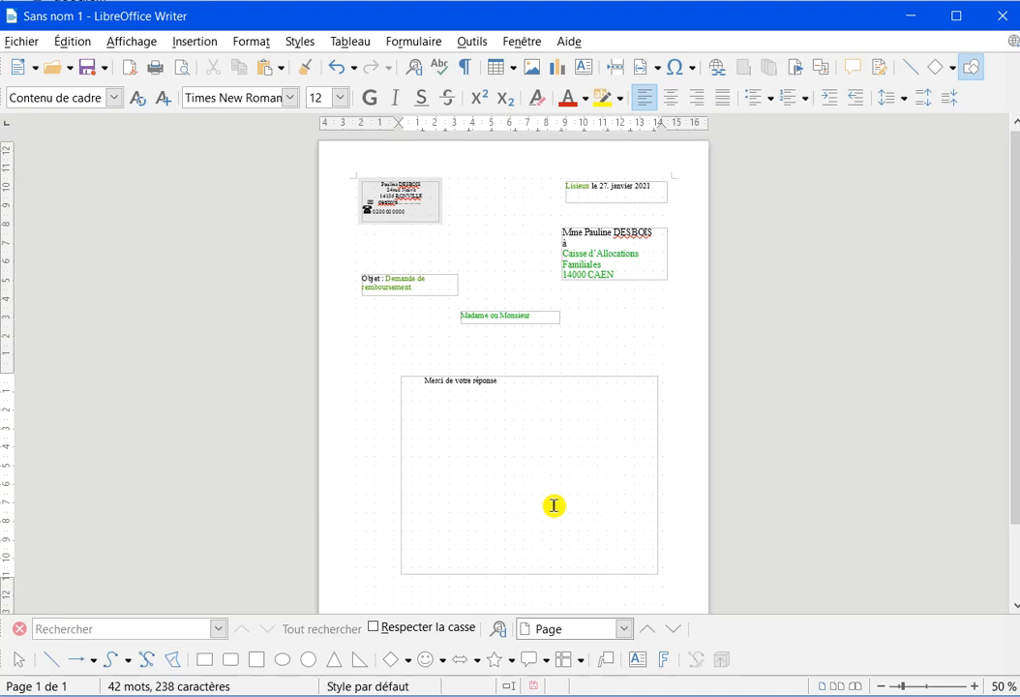
left_click(136, 40)
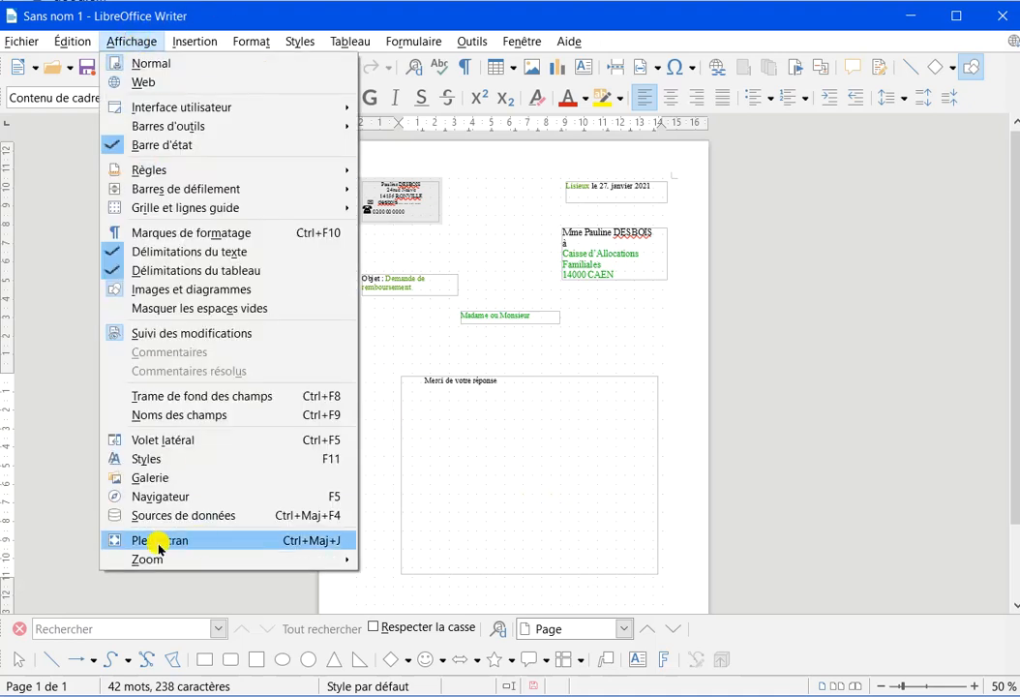
mouse_move(193, 561)
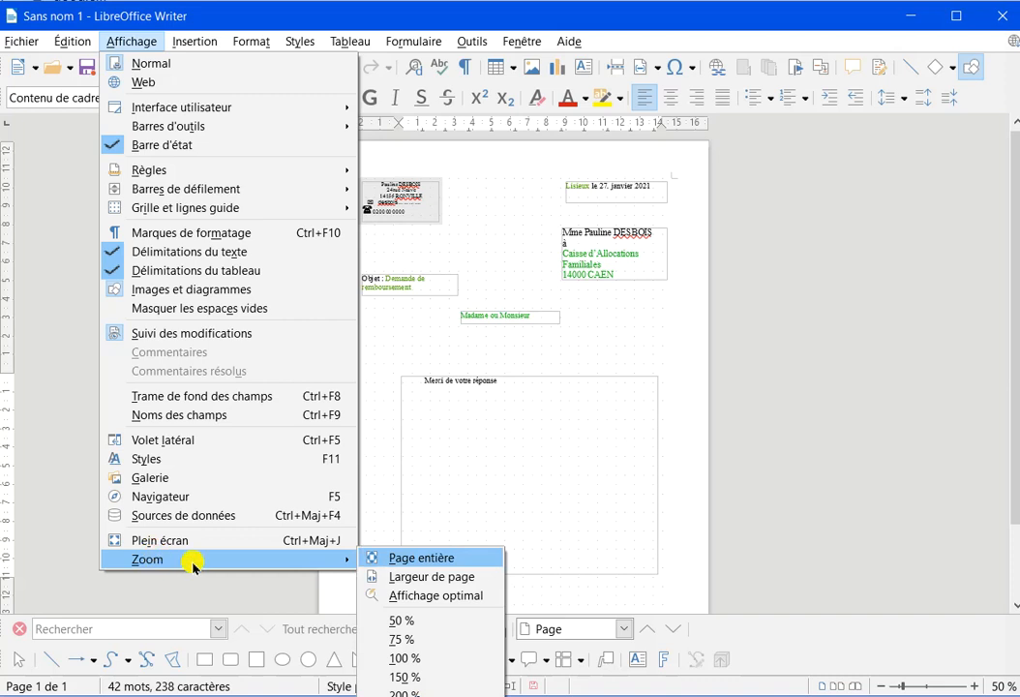
left_click(410, 658)
scroll(542, 378, "up", 3)
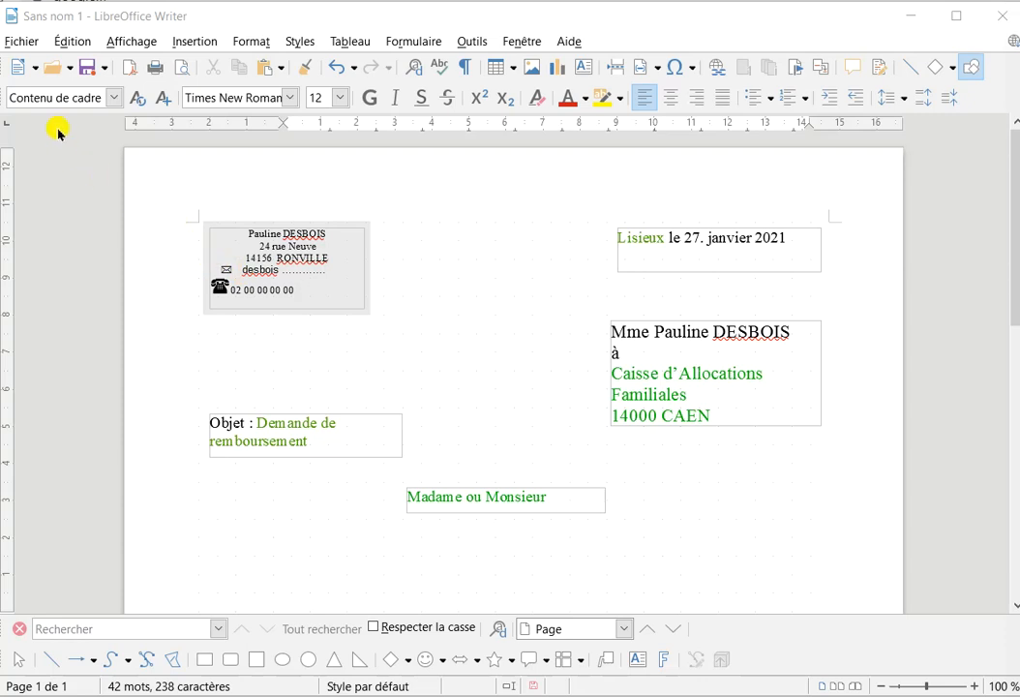
- Save the letter as a template named "lettre perso" in the "Mes modèles" category
left_click(22, 42)
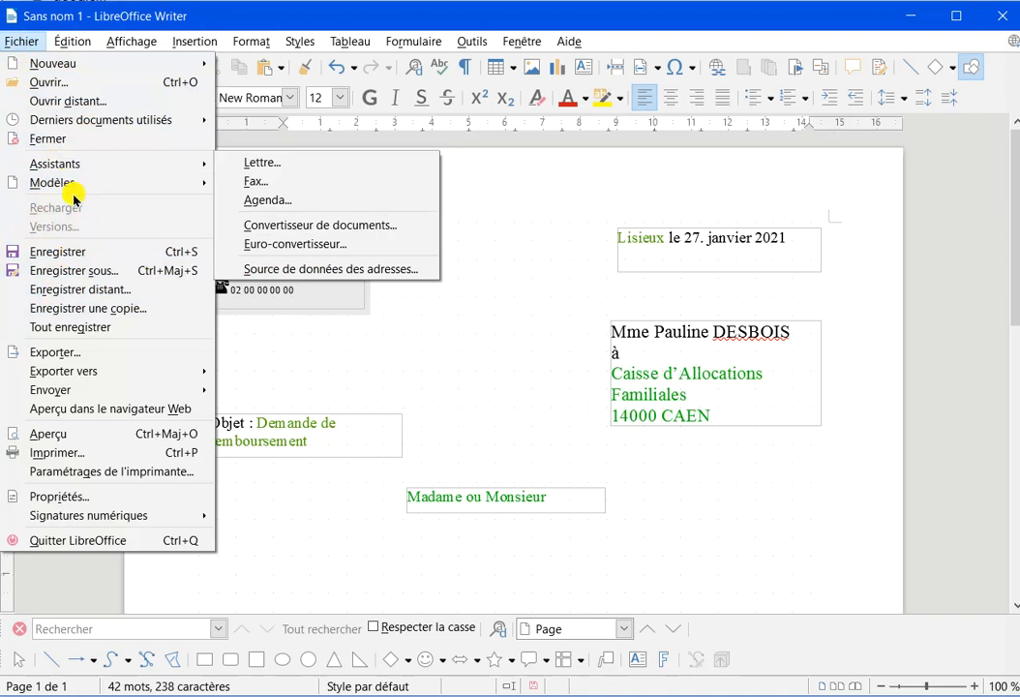
mouse_move(60, 179)
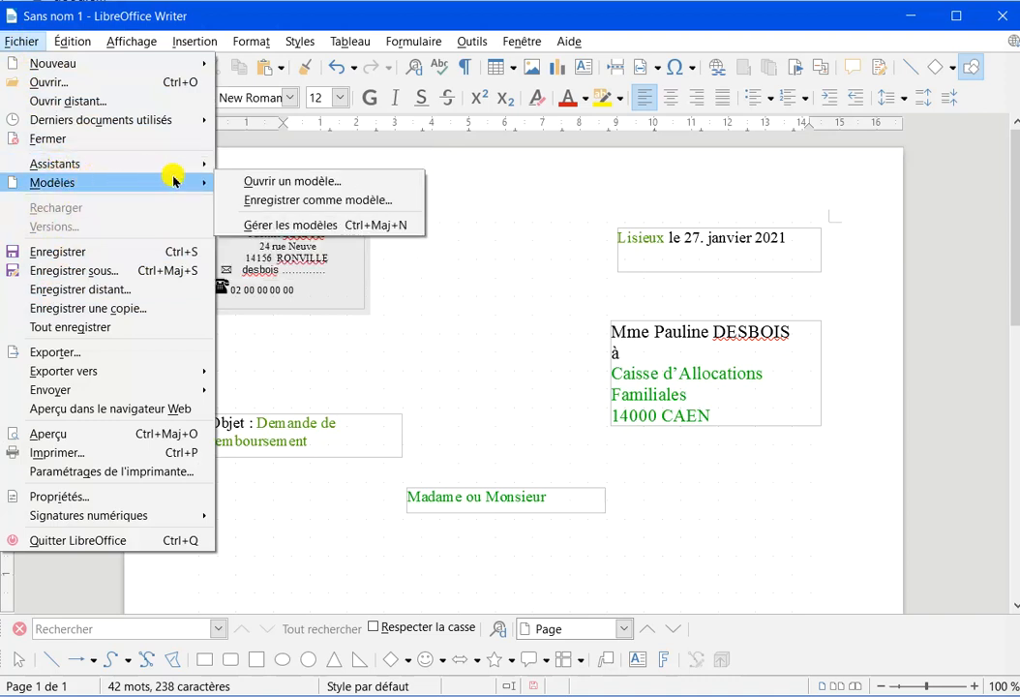
left_click(302, 200)
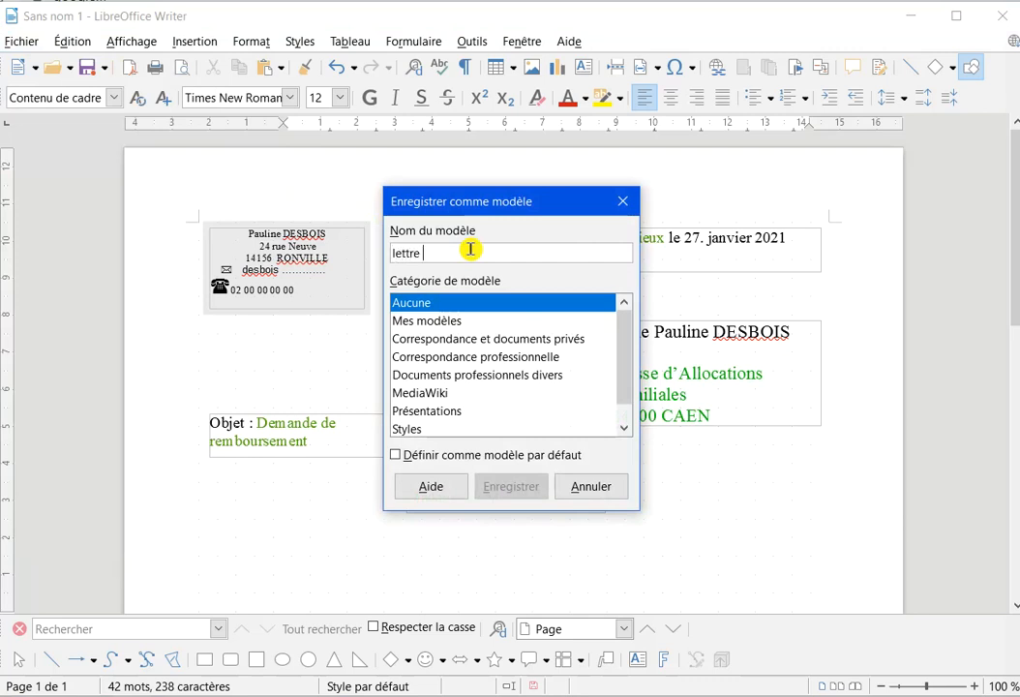
type("perso")
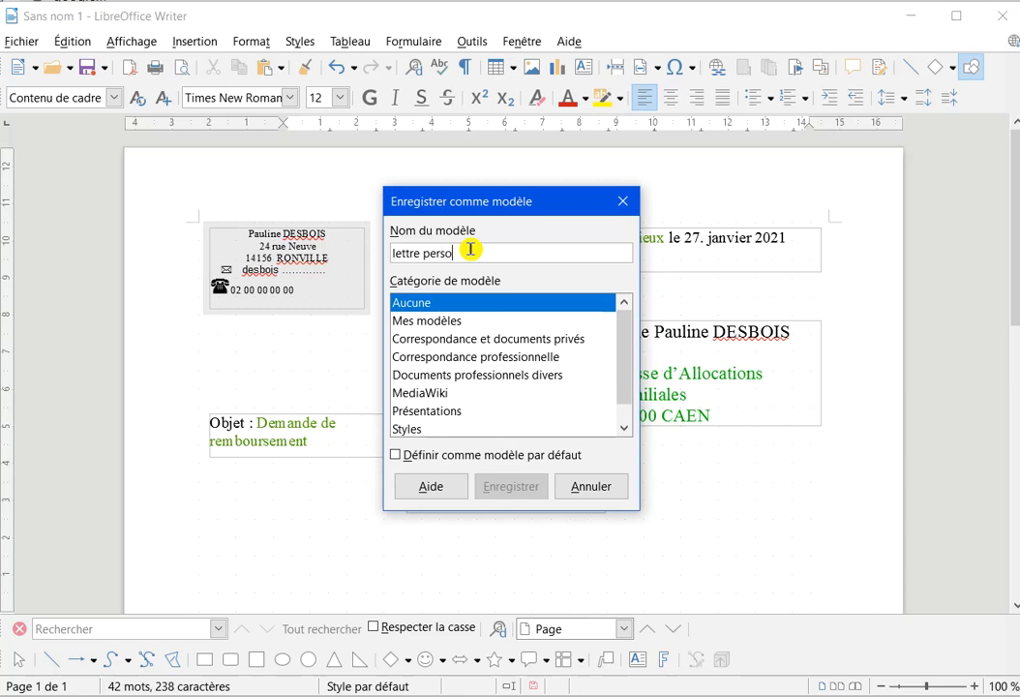
left_click(434, 321)
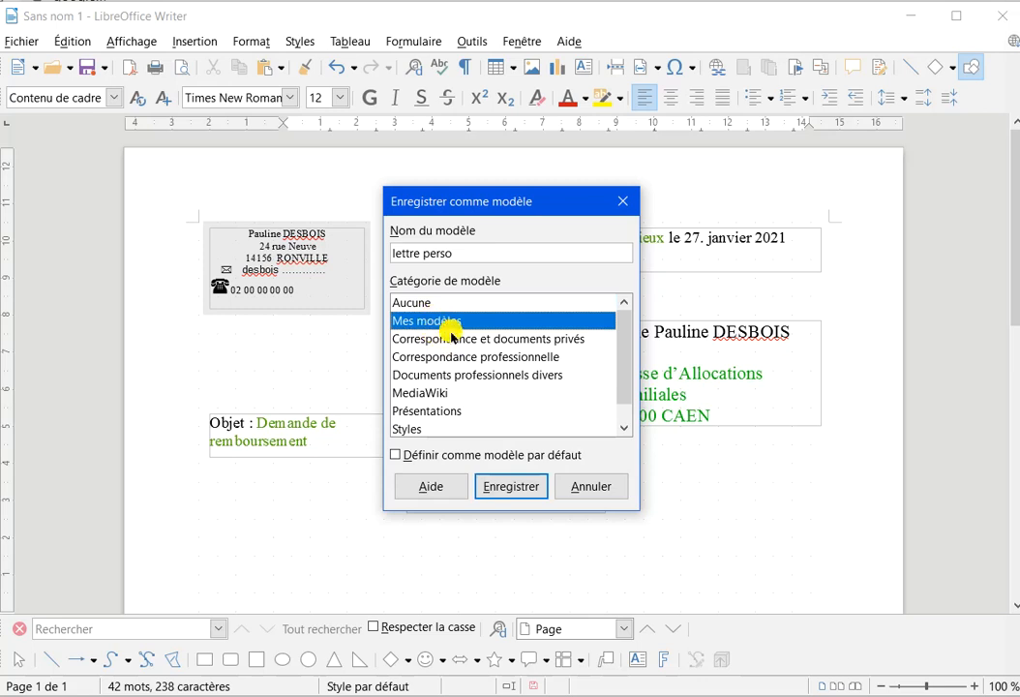
left_click(513, 486)
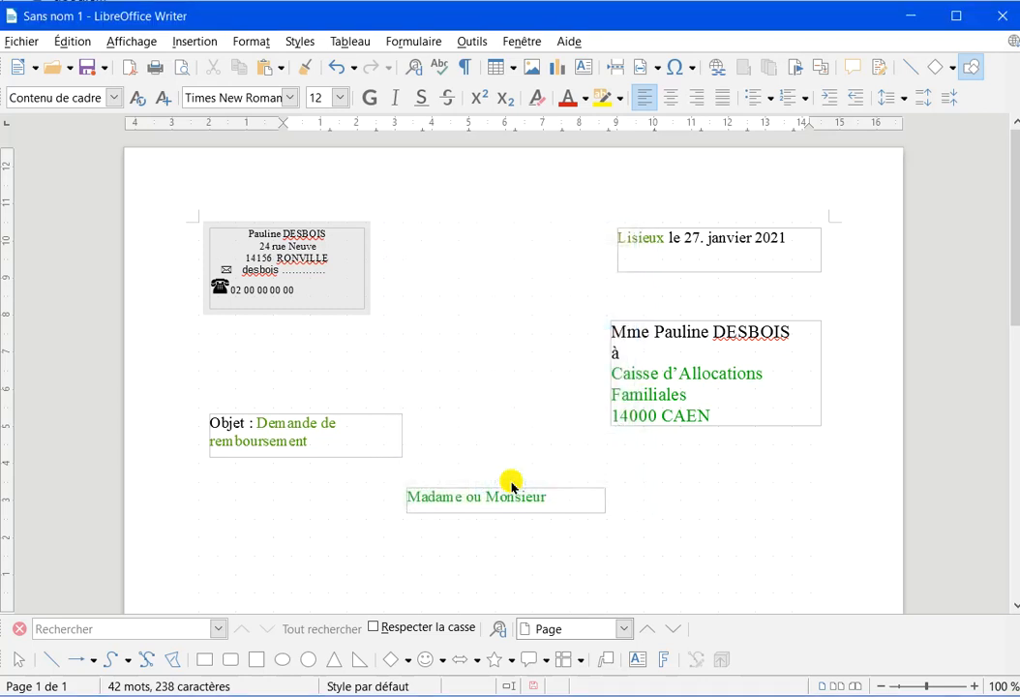
- Close the untitled letter and lettre.odt without saving their changes
left_click(1003, 23)
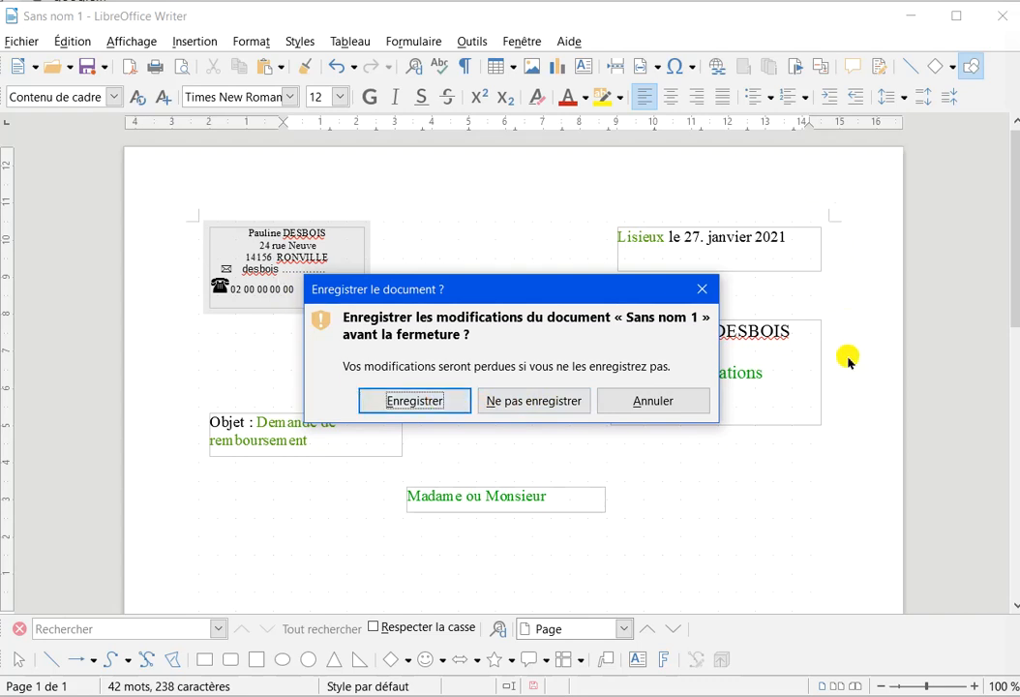
left_click(532, 401)
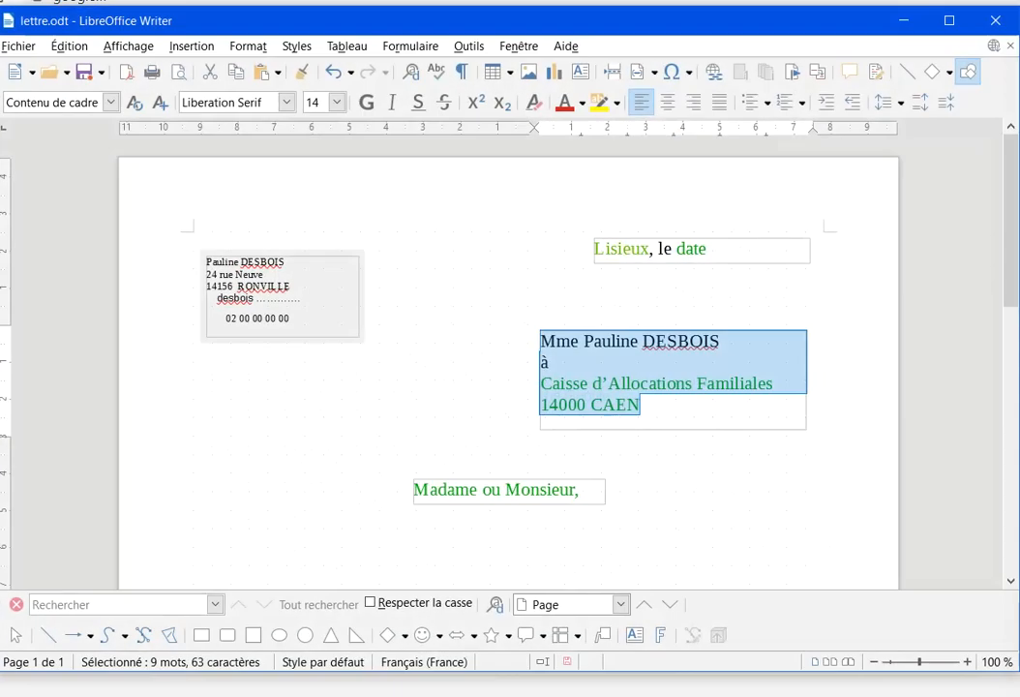
left_click(994, 25)
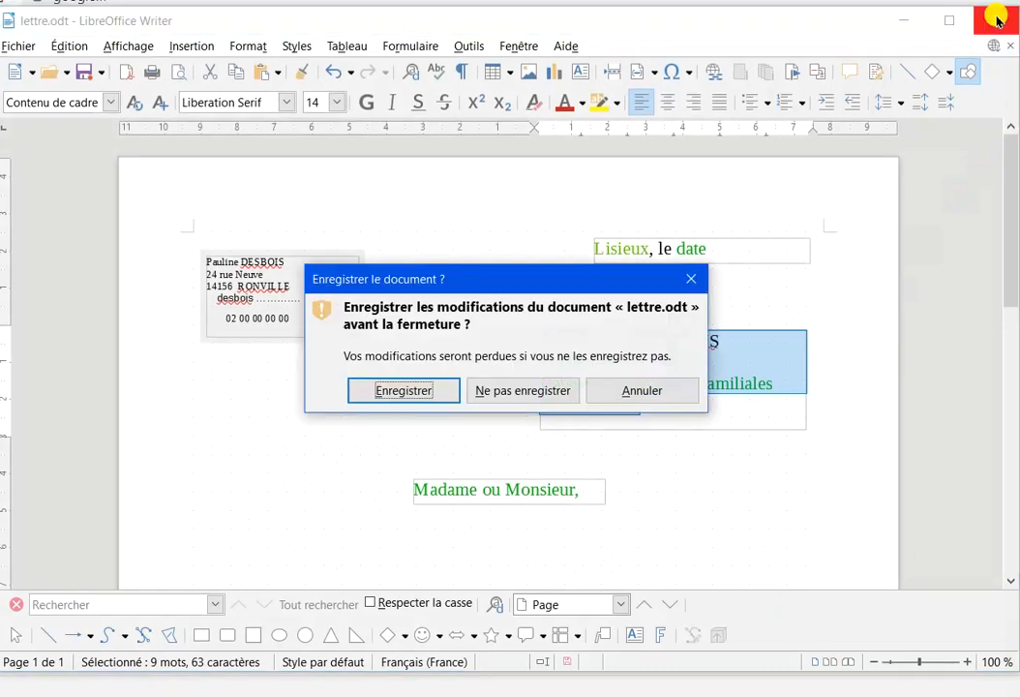
left_click(537, 390)
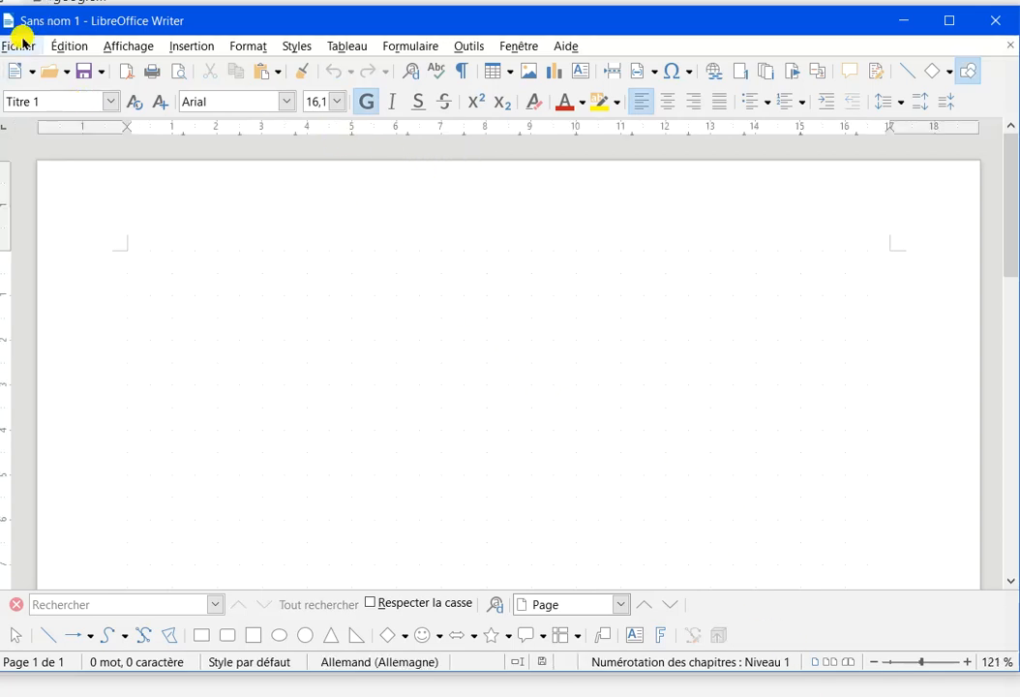
- Check the user template folder for the "lettre perso" template from a blank document without opening it
left_click(21, 45)
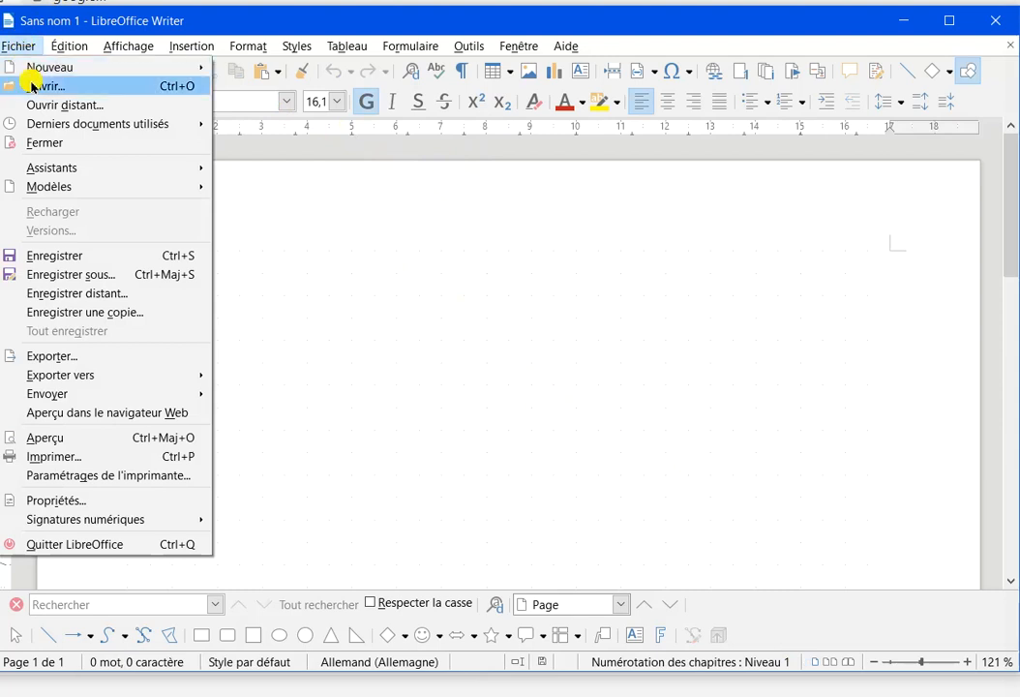
mouse_move(54, 191)
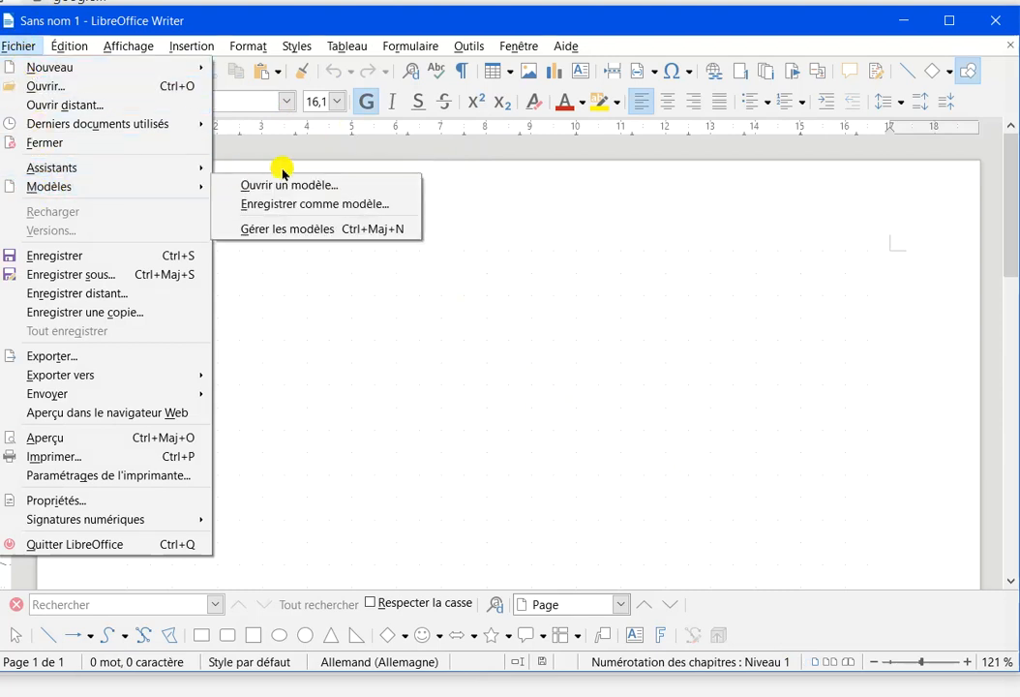
mouse_move(111, 188)
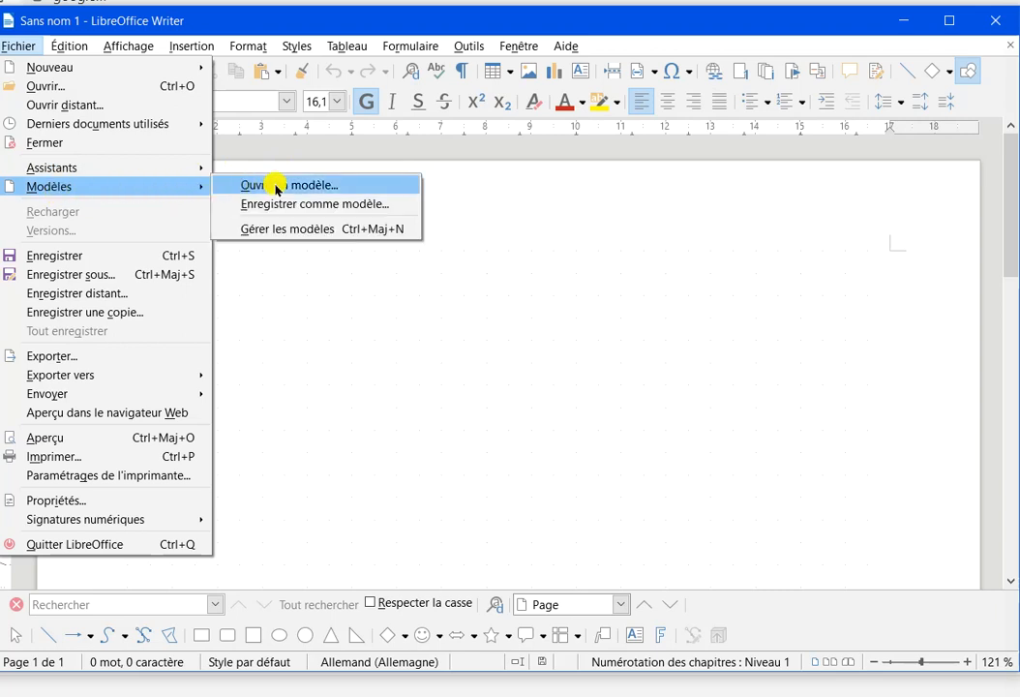
left_click(276, 186)
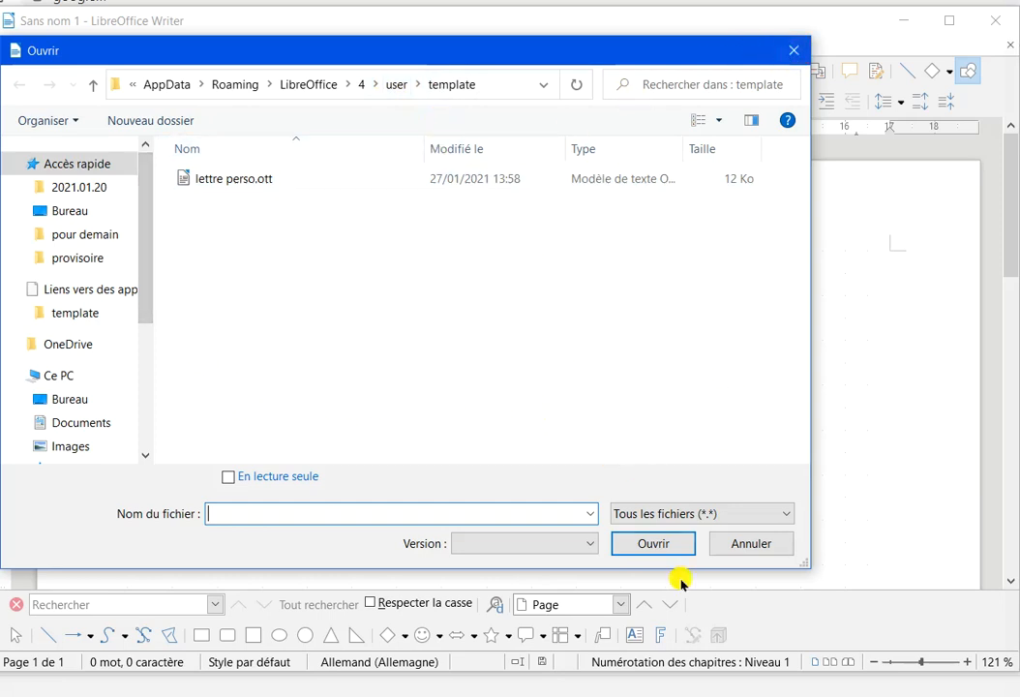
left_click(765, 544)
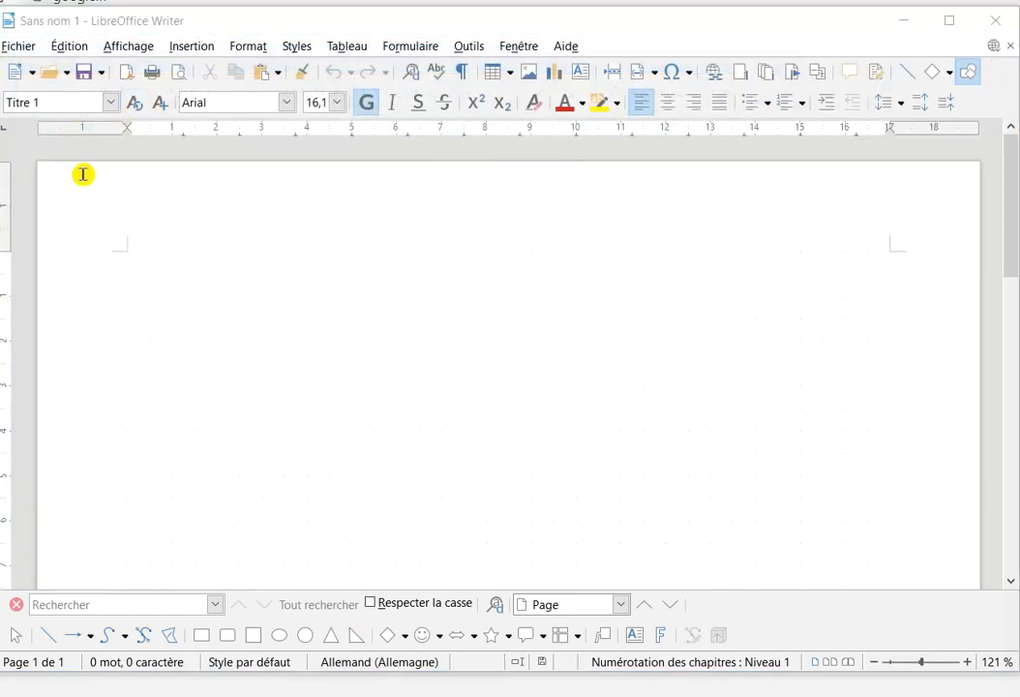
- Create a new letter from the "lettre perso" template, filtering the template manager to the "Mes modèles" category
left_click(16, 45)
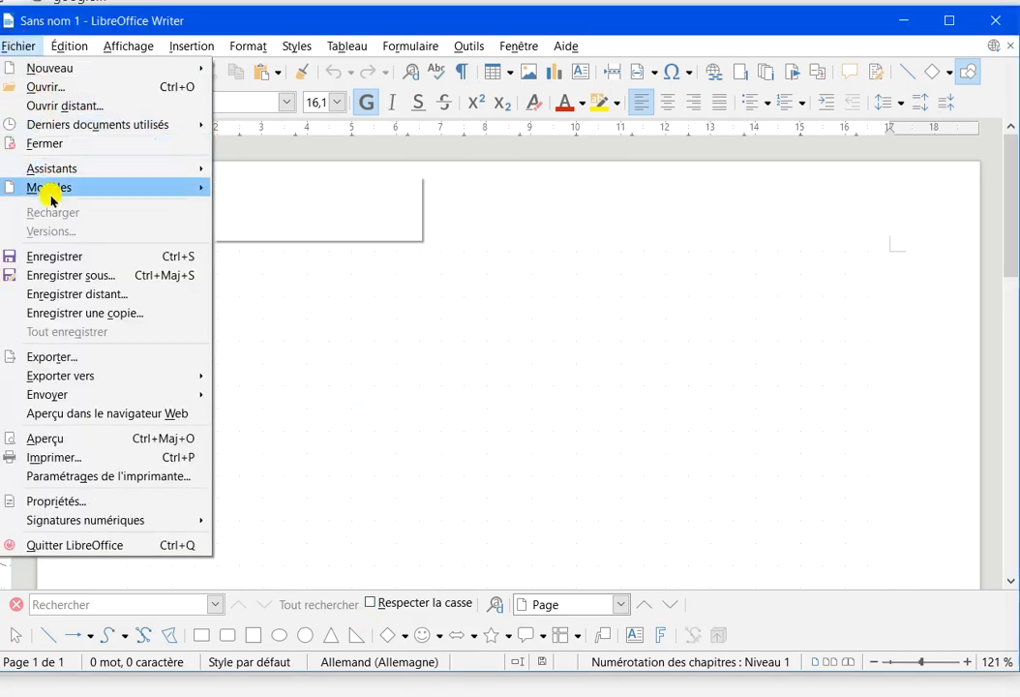
mouse_move(56, 187)
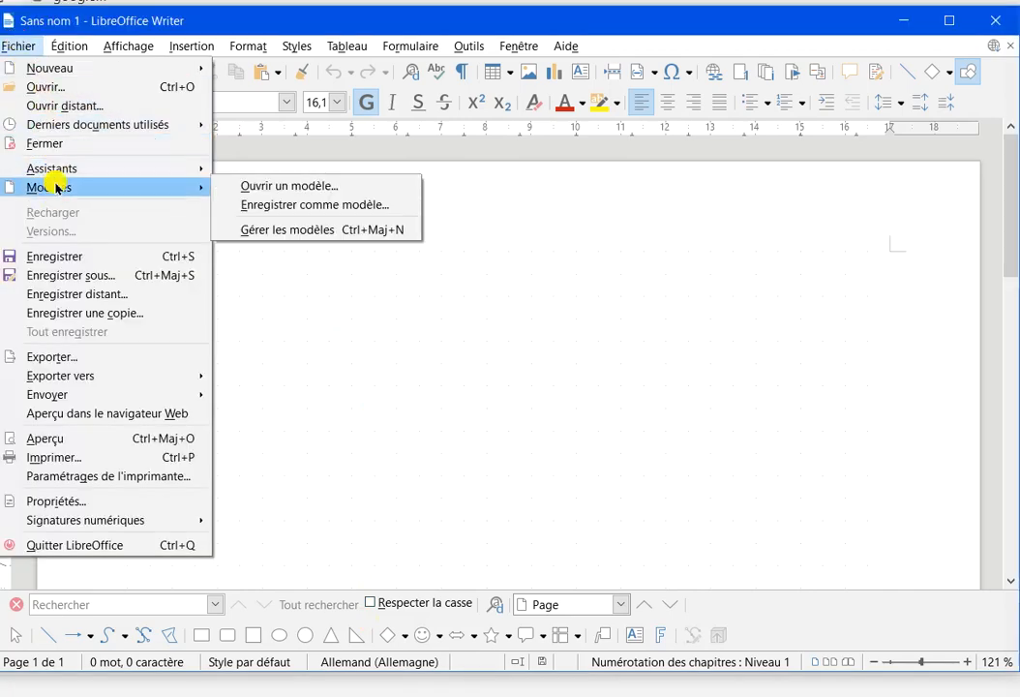
left_click(305, 232)
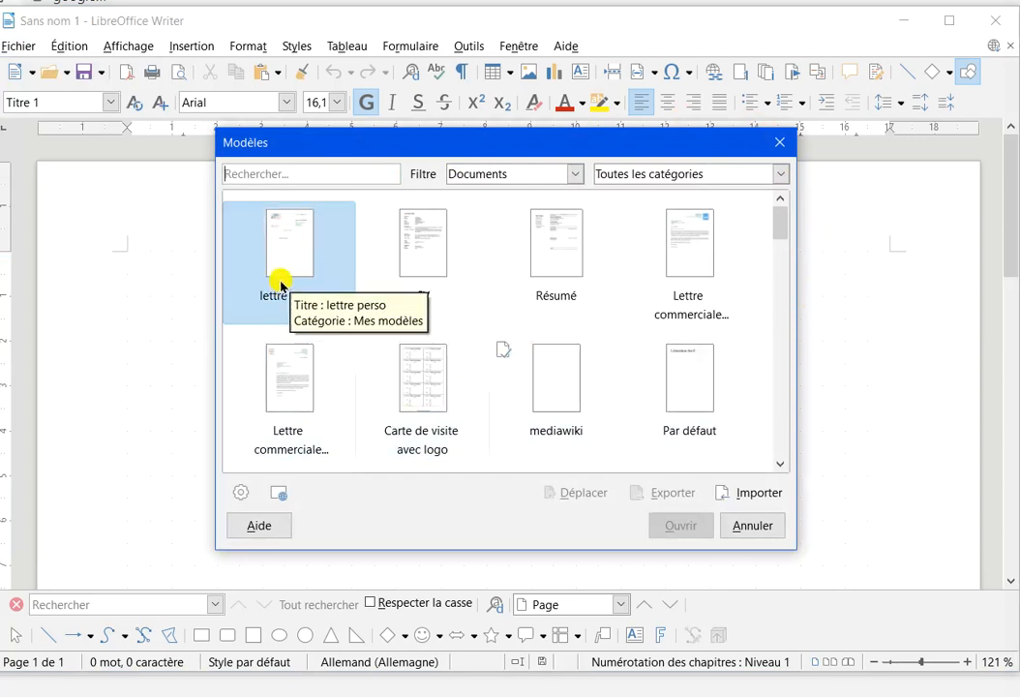
left_click(781, 175)
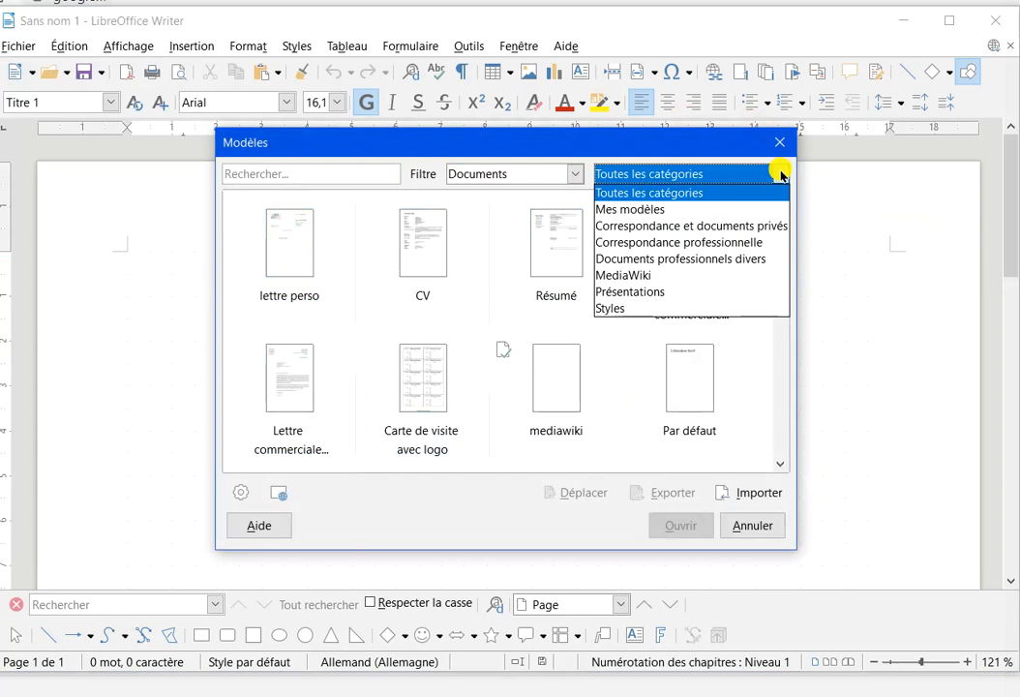
left_click(654, 211)
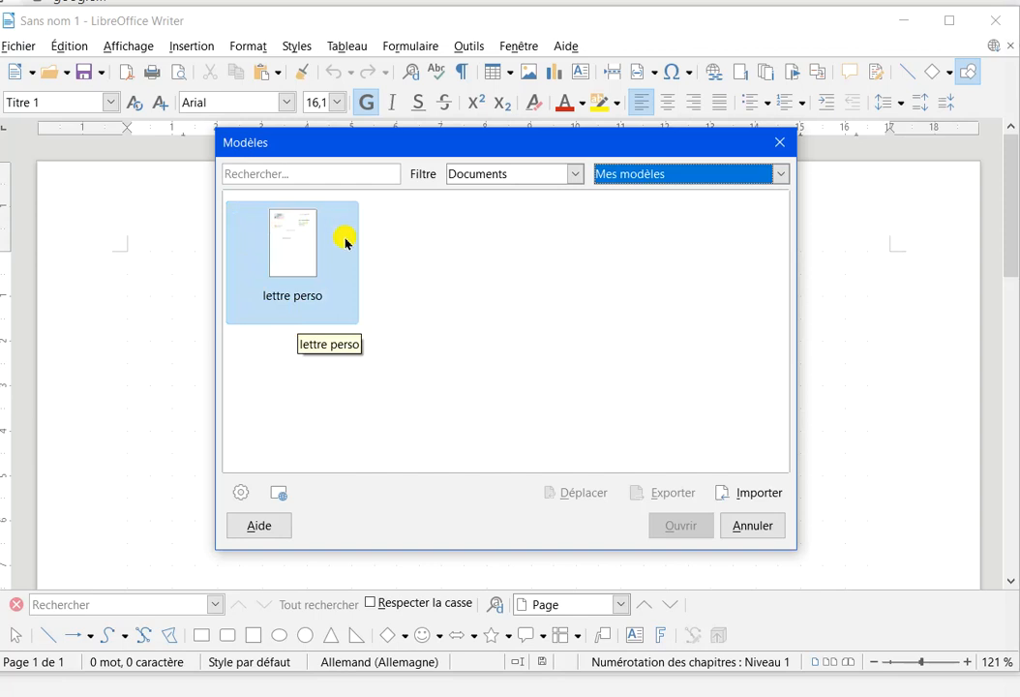
double_click(304, 268)
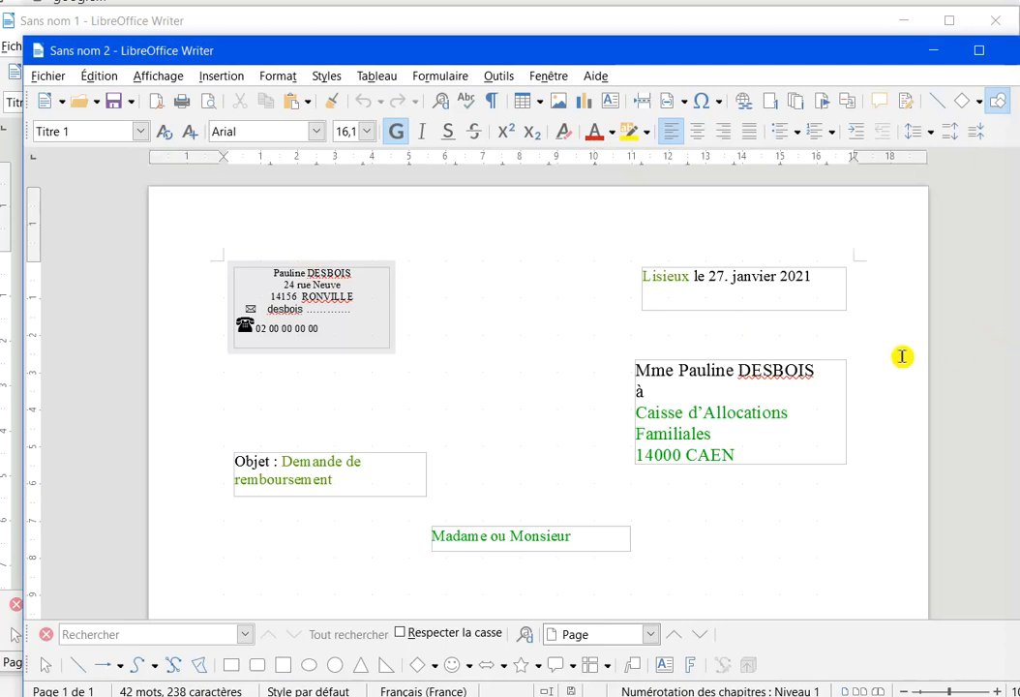
- Examine the new letter's frames from the sender block down to the body text frame
scroll(902, 356, "down", 2)
scroll(902, 357, "down", 1)
scroll(900, 355, "up", 3)
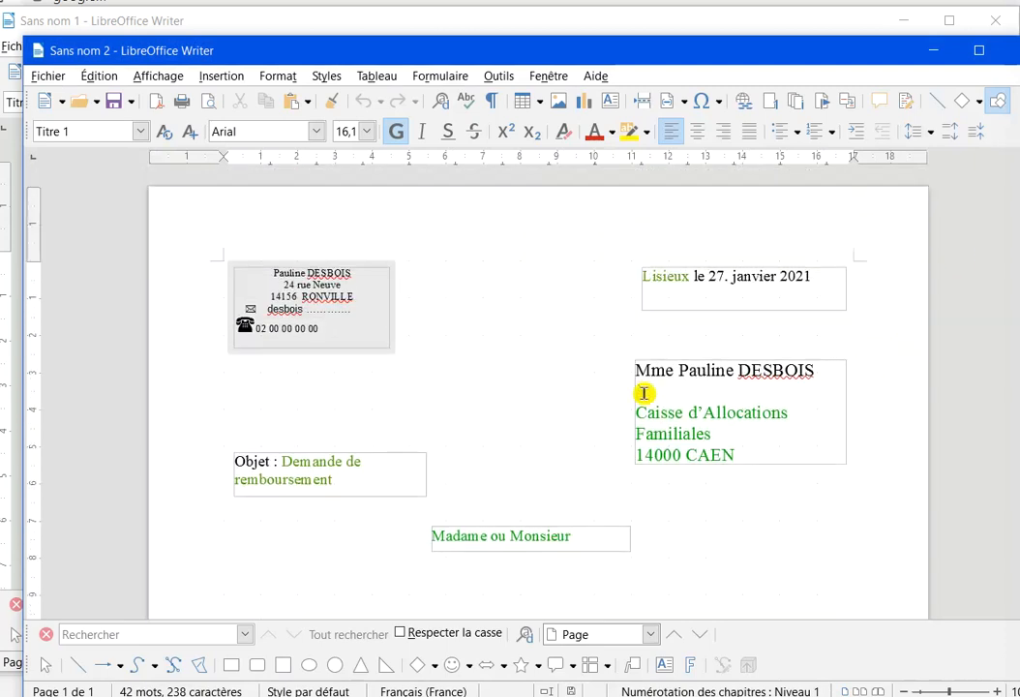
scroll(647, 390, "down", 1)
scroll(647, 387, "down", 4)
scroll(647, 386, "down", 4)
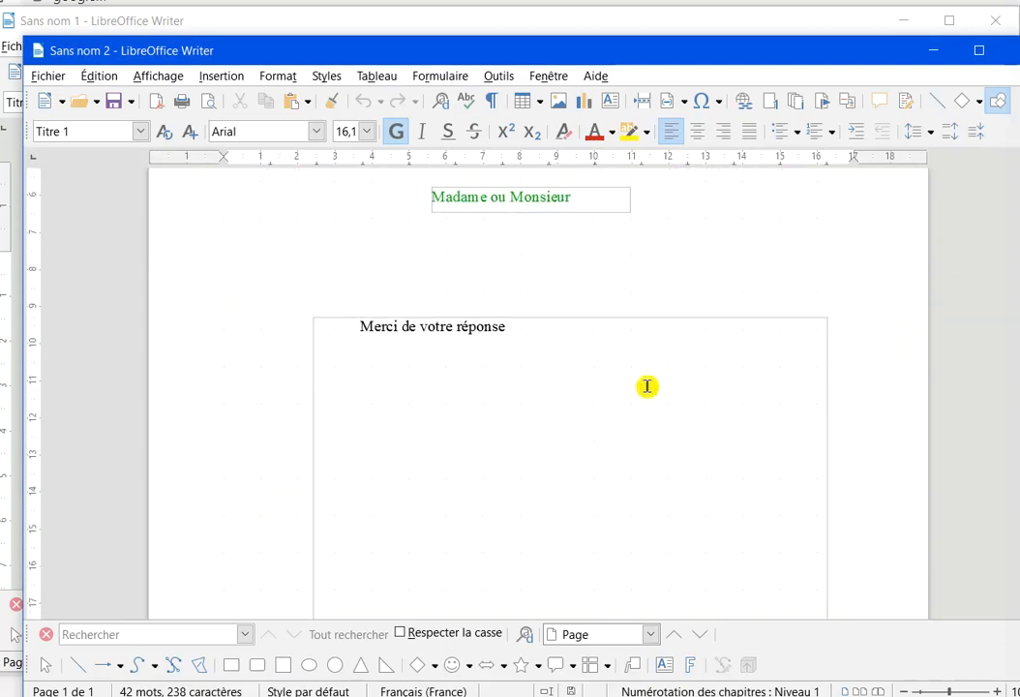
scroll(647, 386, "up", 4)
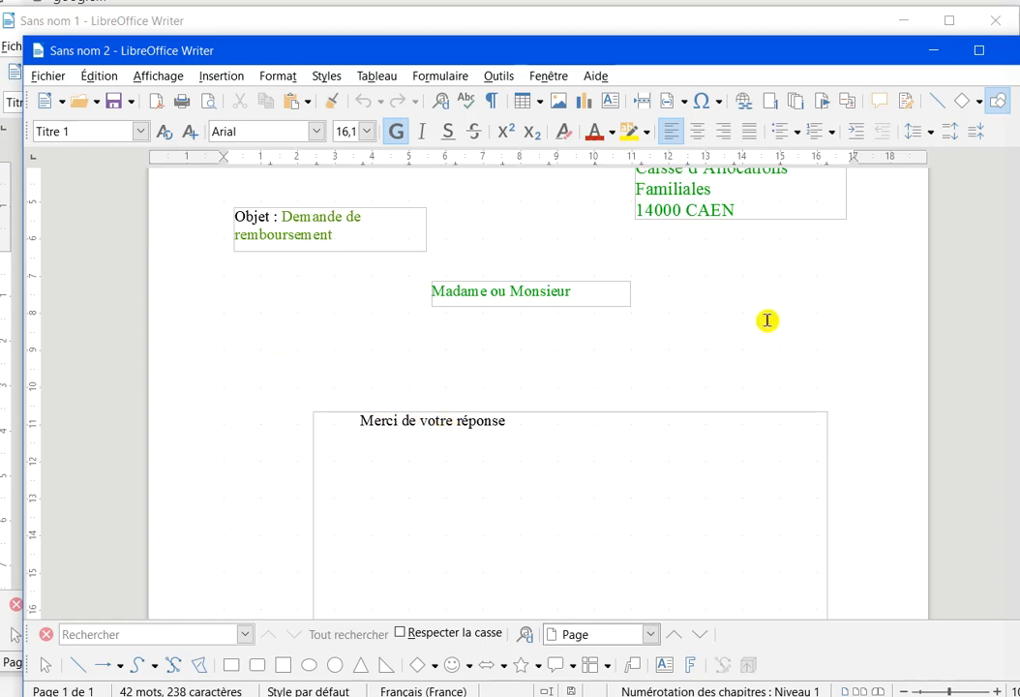
- Check the file name, type and folder offered by Save As for the new letter without saving it
left_click(49, 75)
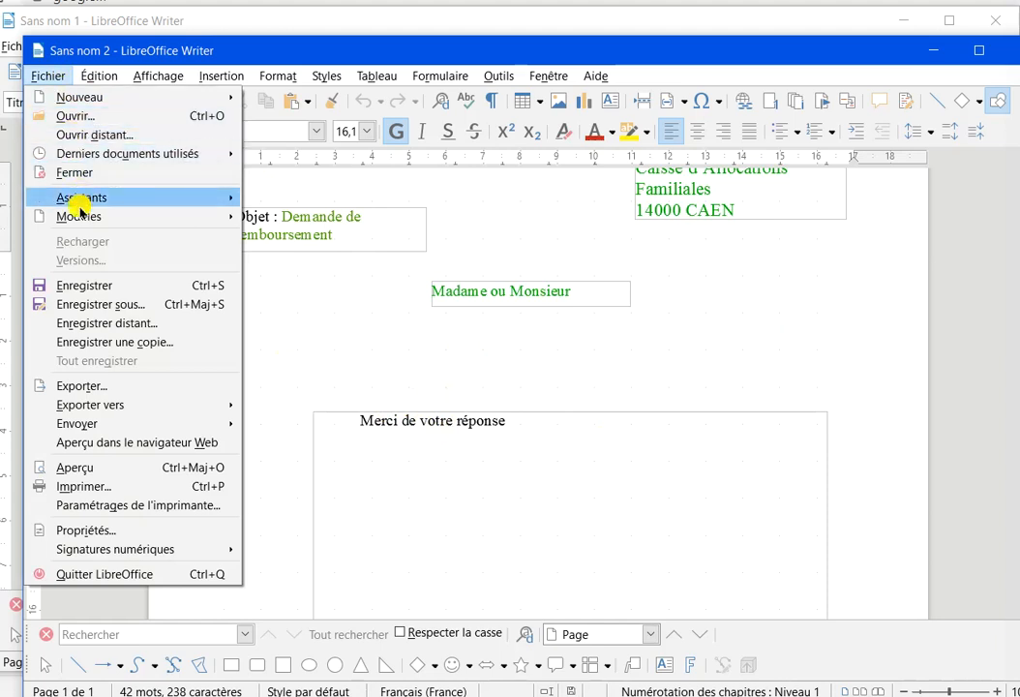
left_click(108, 307)
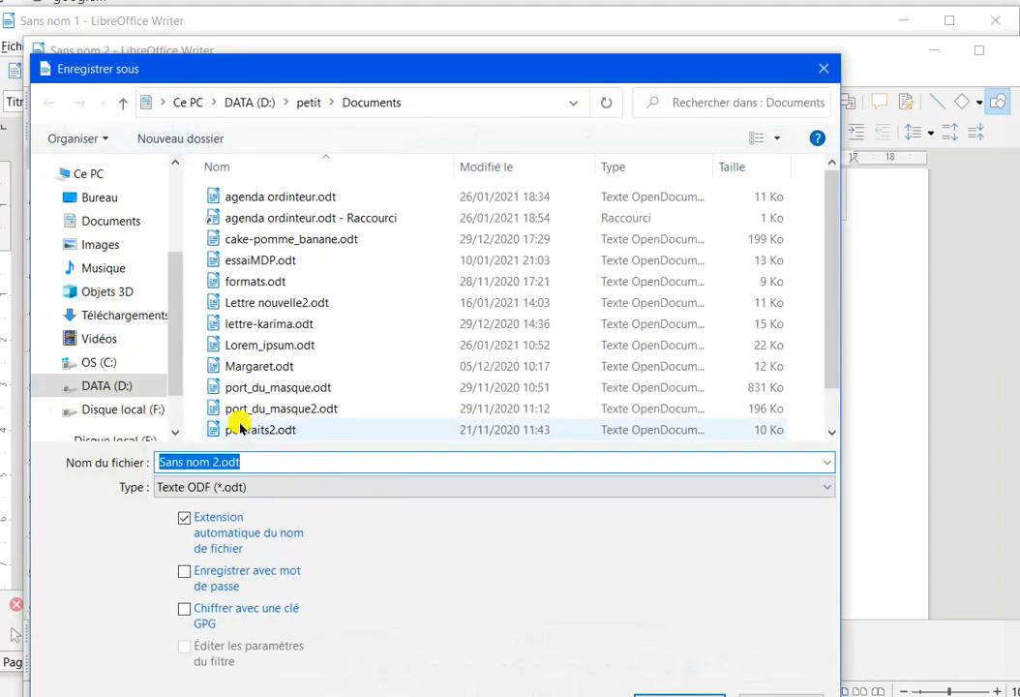
left_click(823, 70)
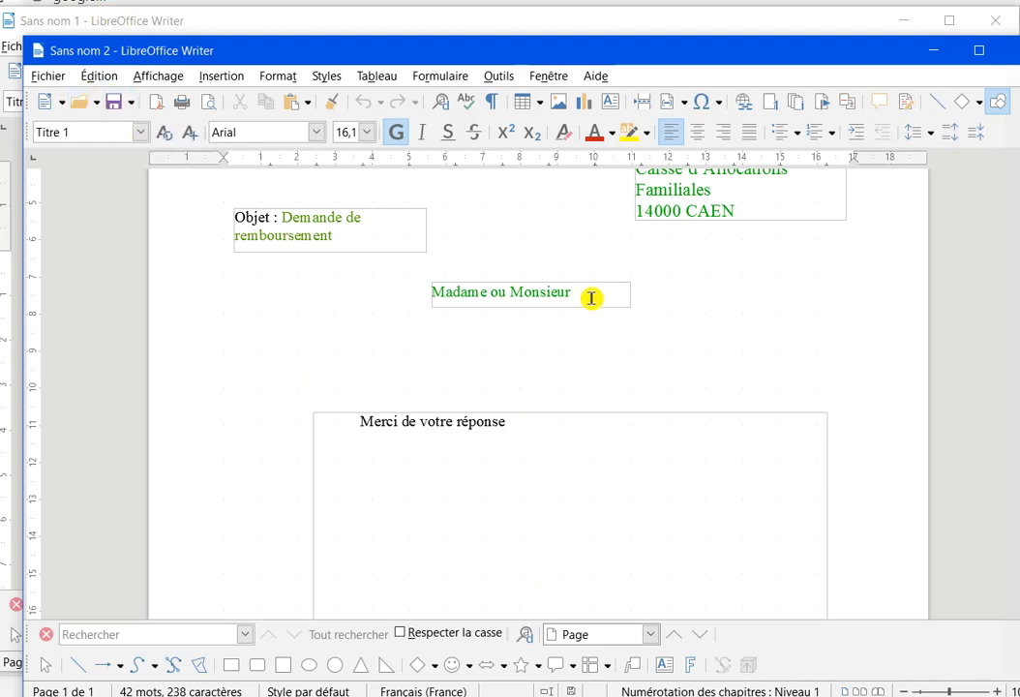
- Replace the salutation "Madame ou Monsieur" in its frame with "Madame"
left_click_drag(600, 292, 384, 284)
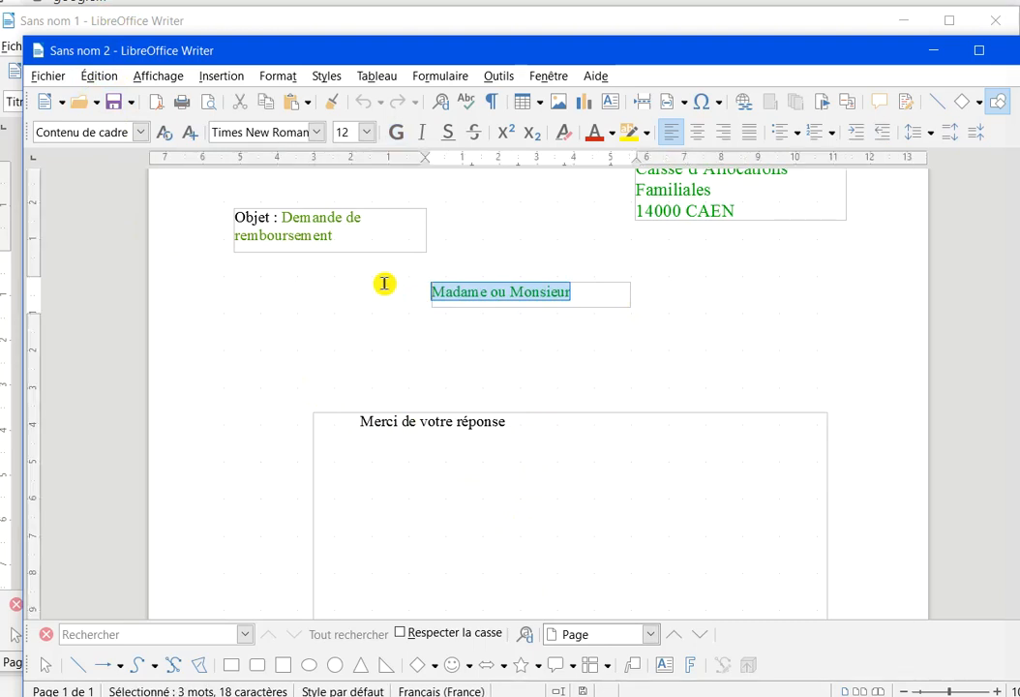
type("Madame")
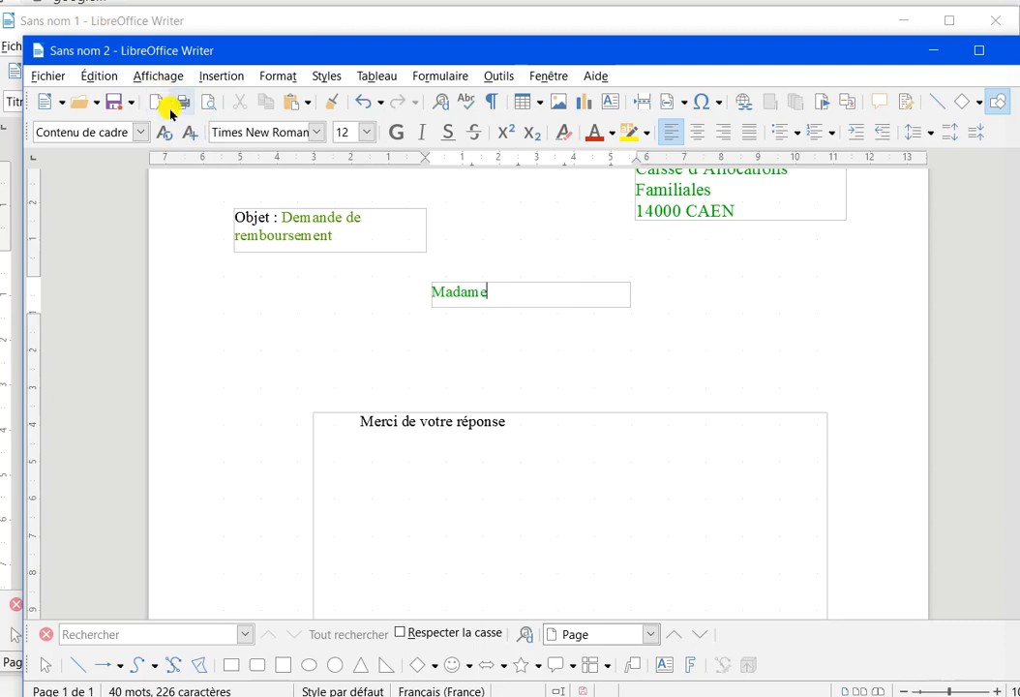
- Check that saving the edited letter asks for a new document file name, and cancel without saving
left_click(119, 108)
left_click(115, 103)
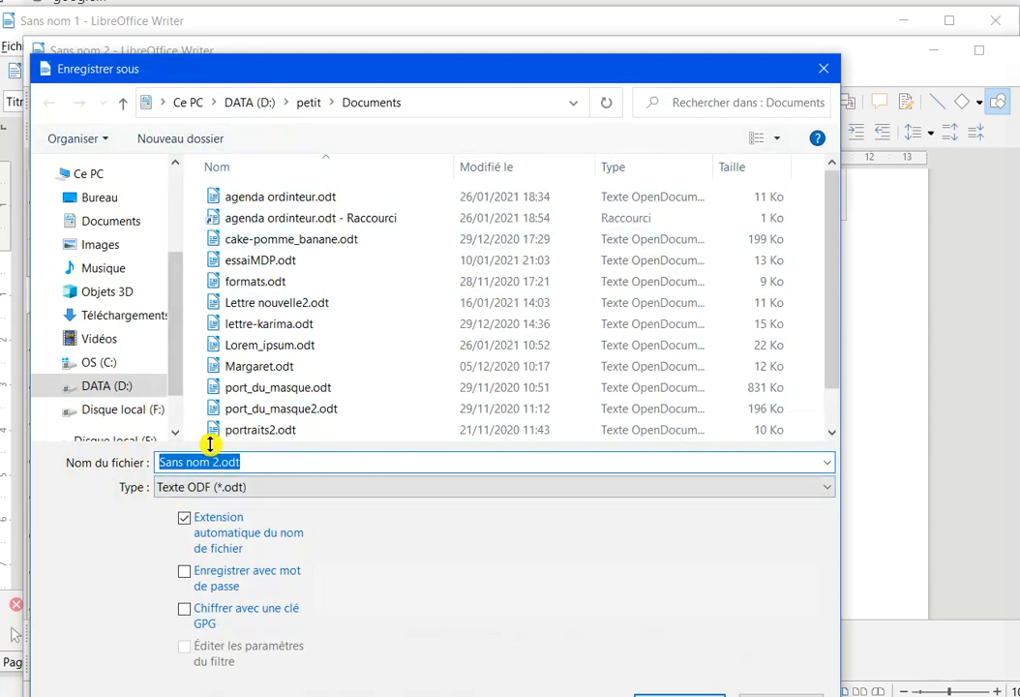
left_click(824, 67)
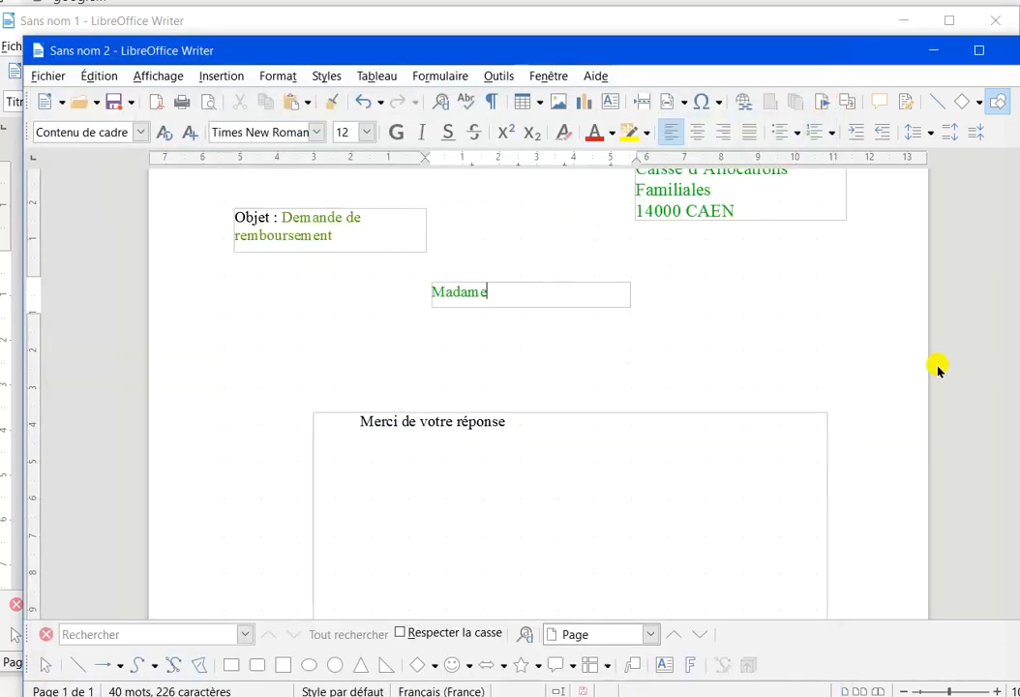
scroll(937, 369, "up", 3)
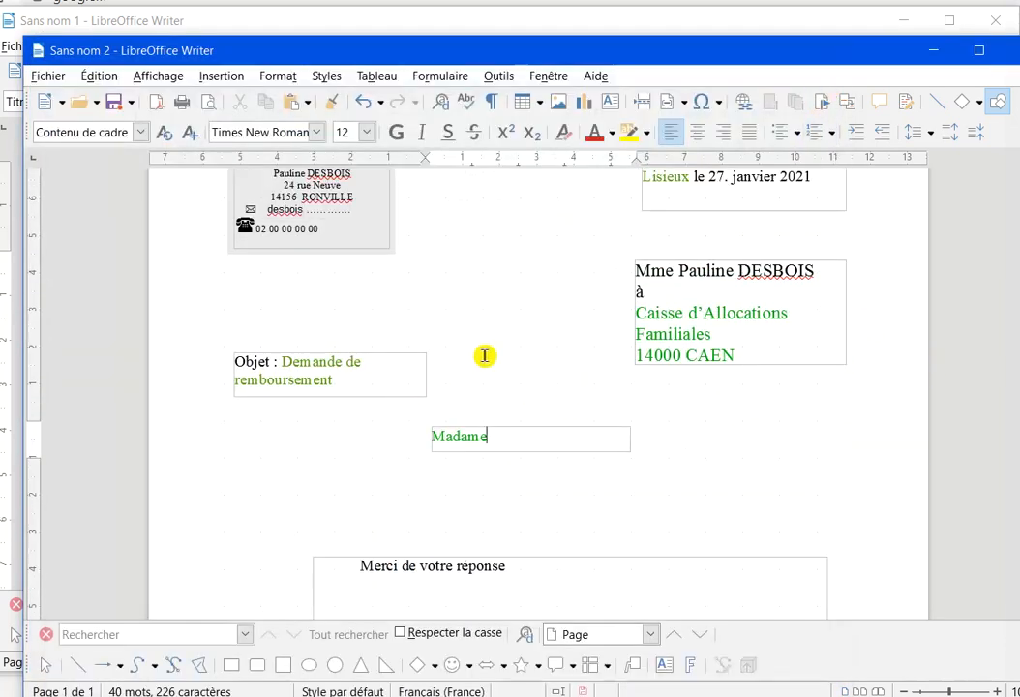
scroll(505, 328, "up", 2)
scroll(506, 328, "down", 3)
scroll(505, 328, "up", 1)
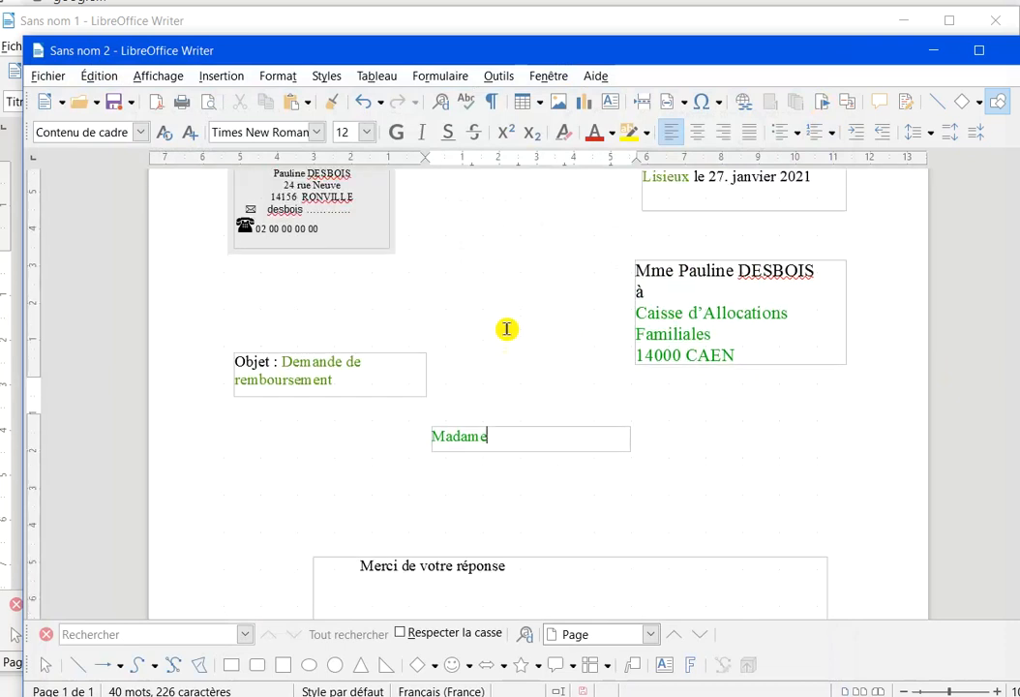
scroll(506, 329, "up", 2)
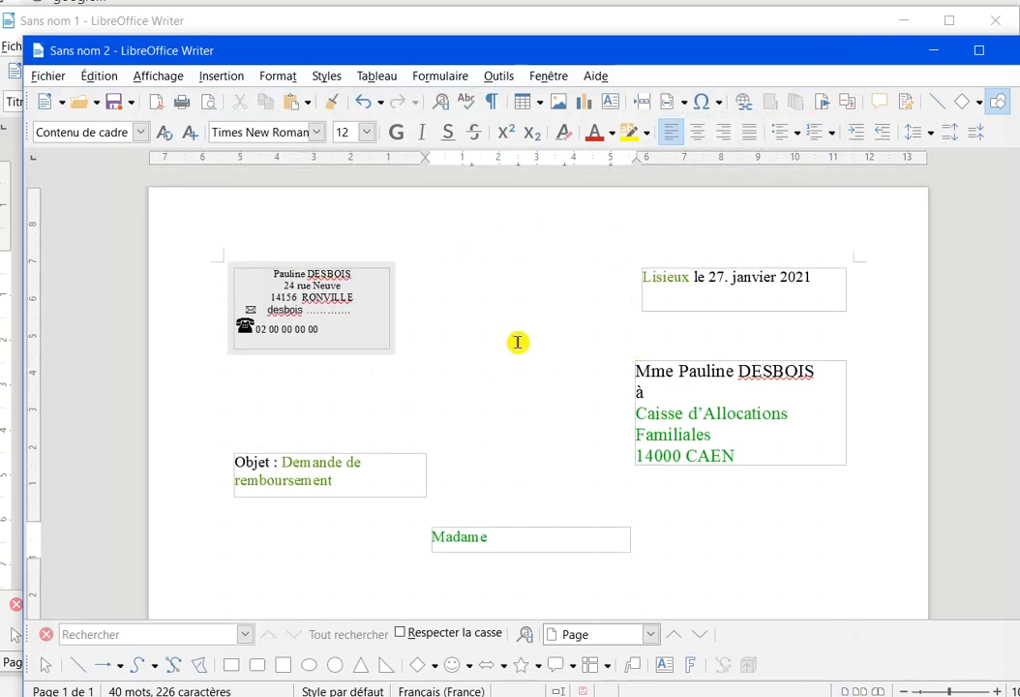